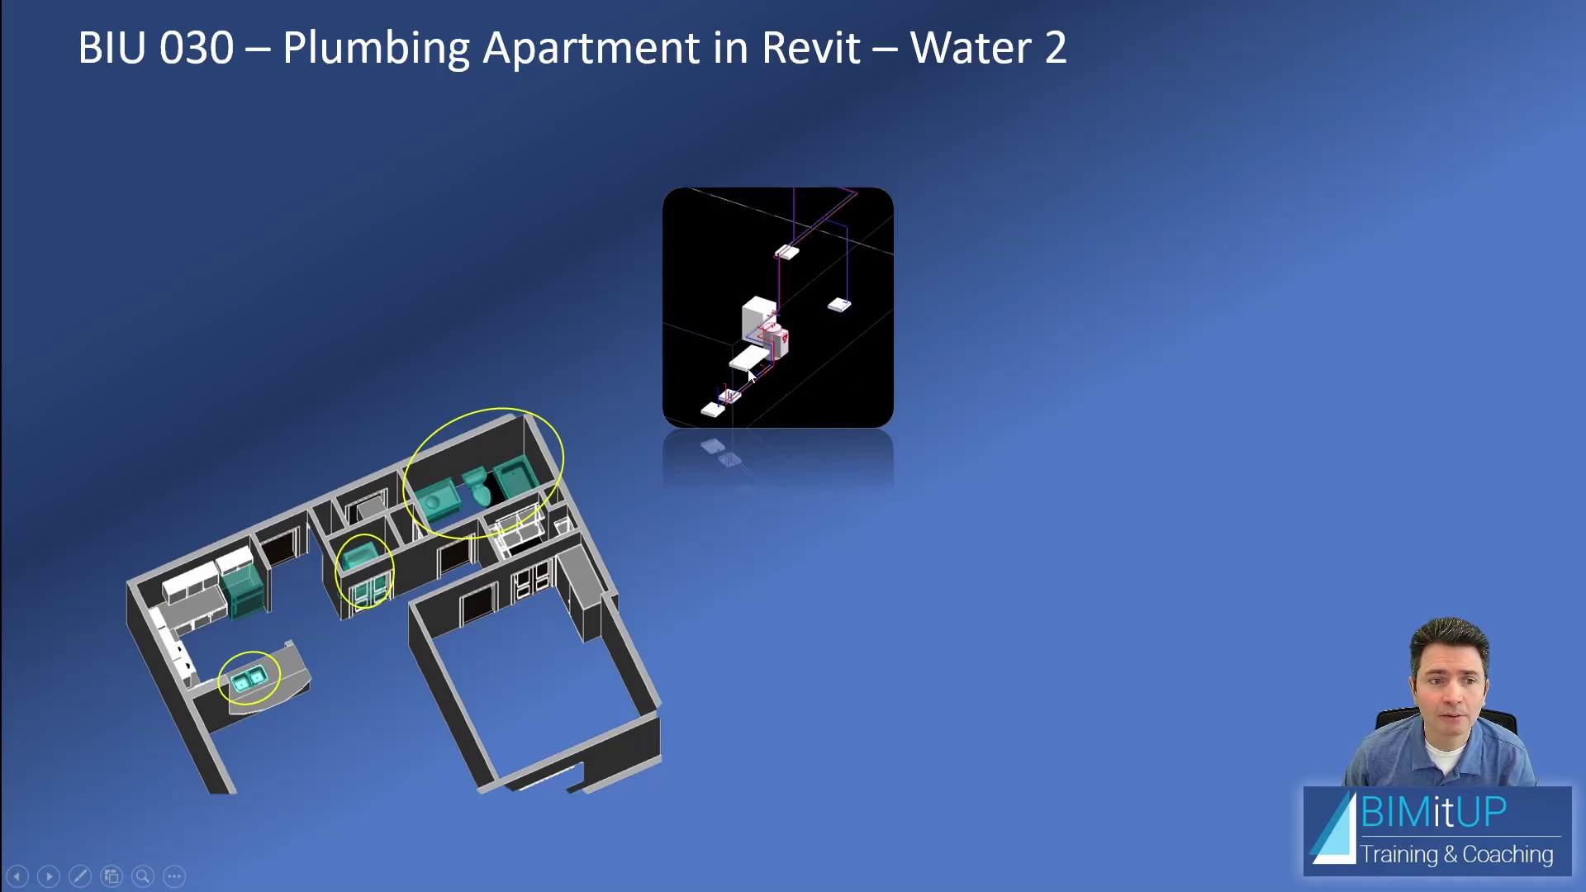
left_click(1026, 388)
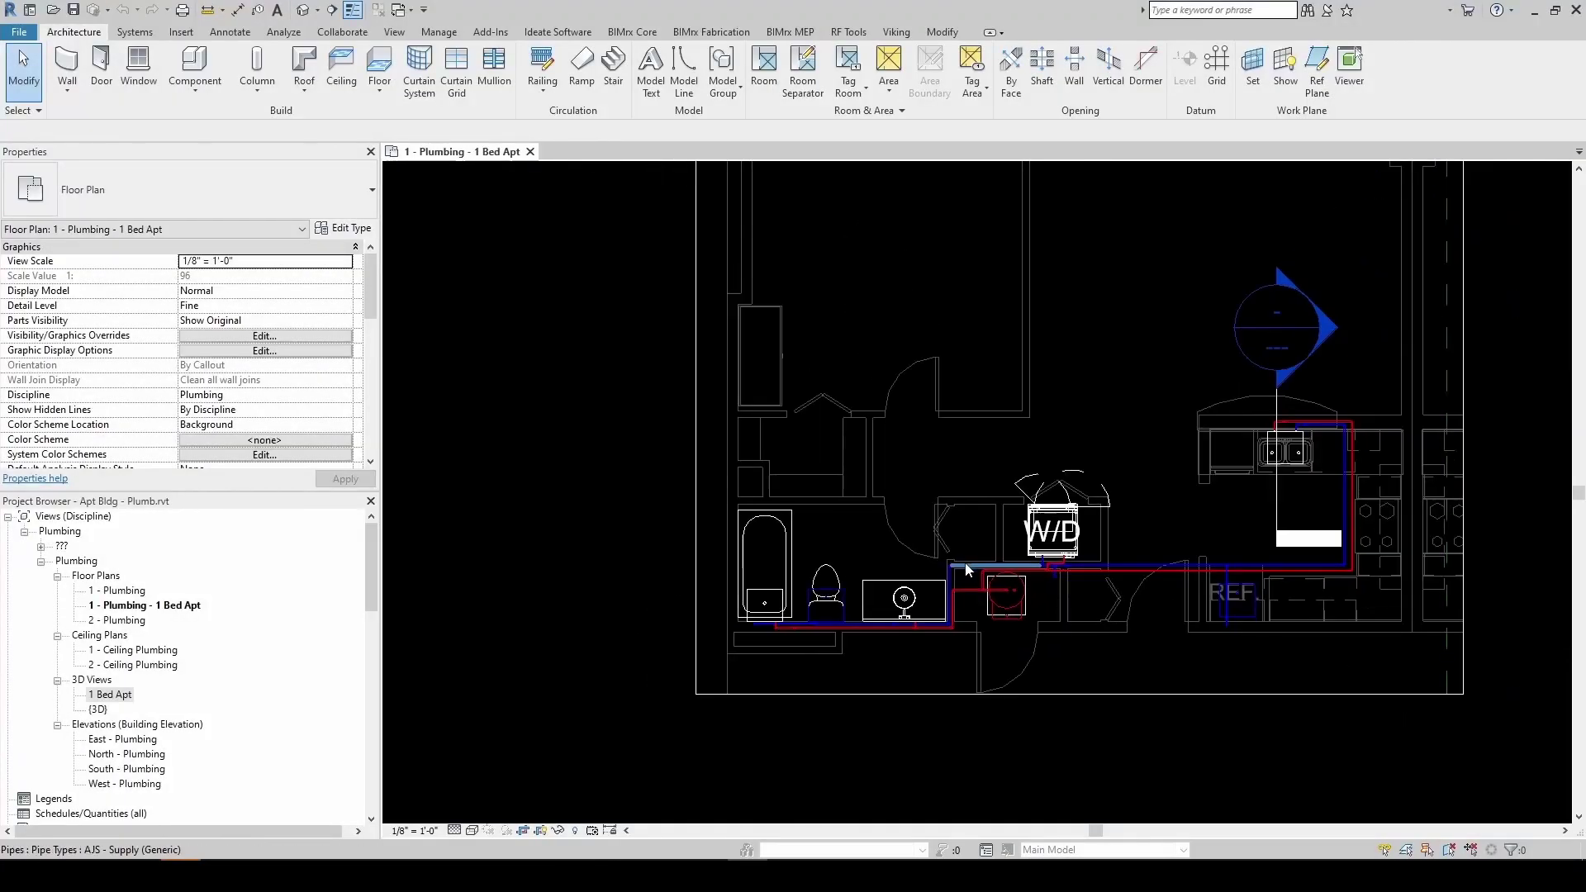
Open the 1 Bed Apt 3D view and tile it beside the 1 - Plumbing - 1 Bed Apt floor plan
middle_click_drag(947, 602, 894, 602)
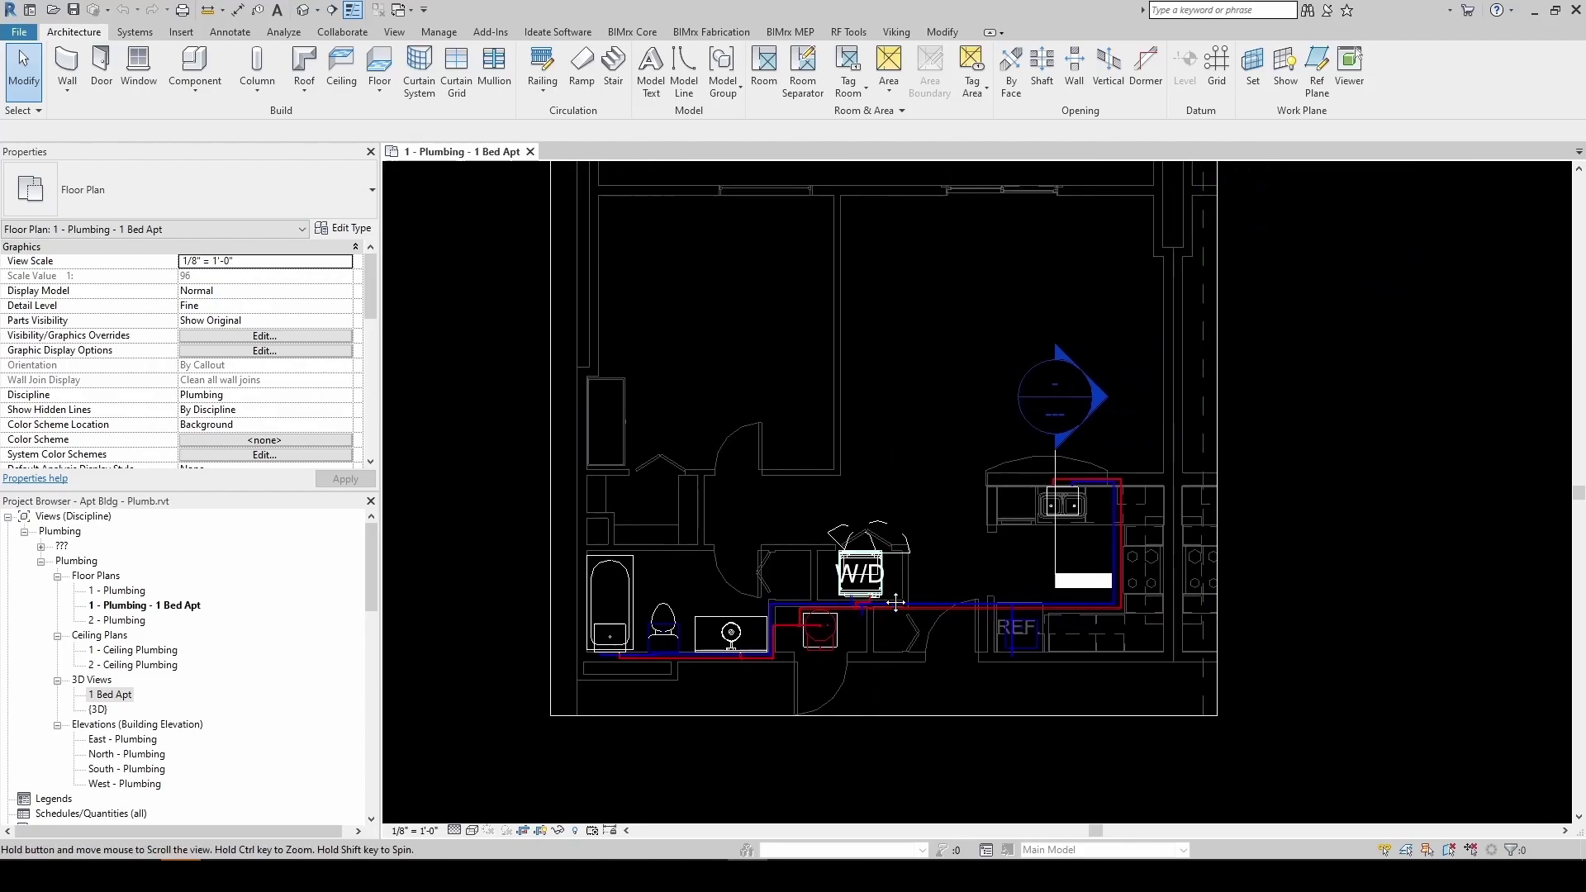
double_click(110, 696)
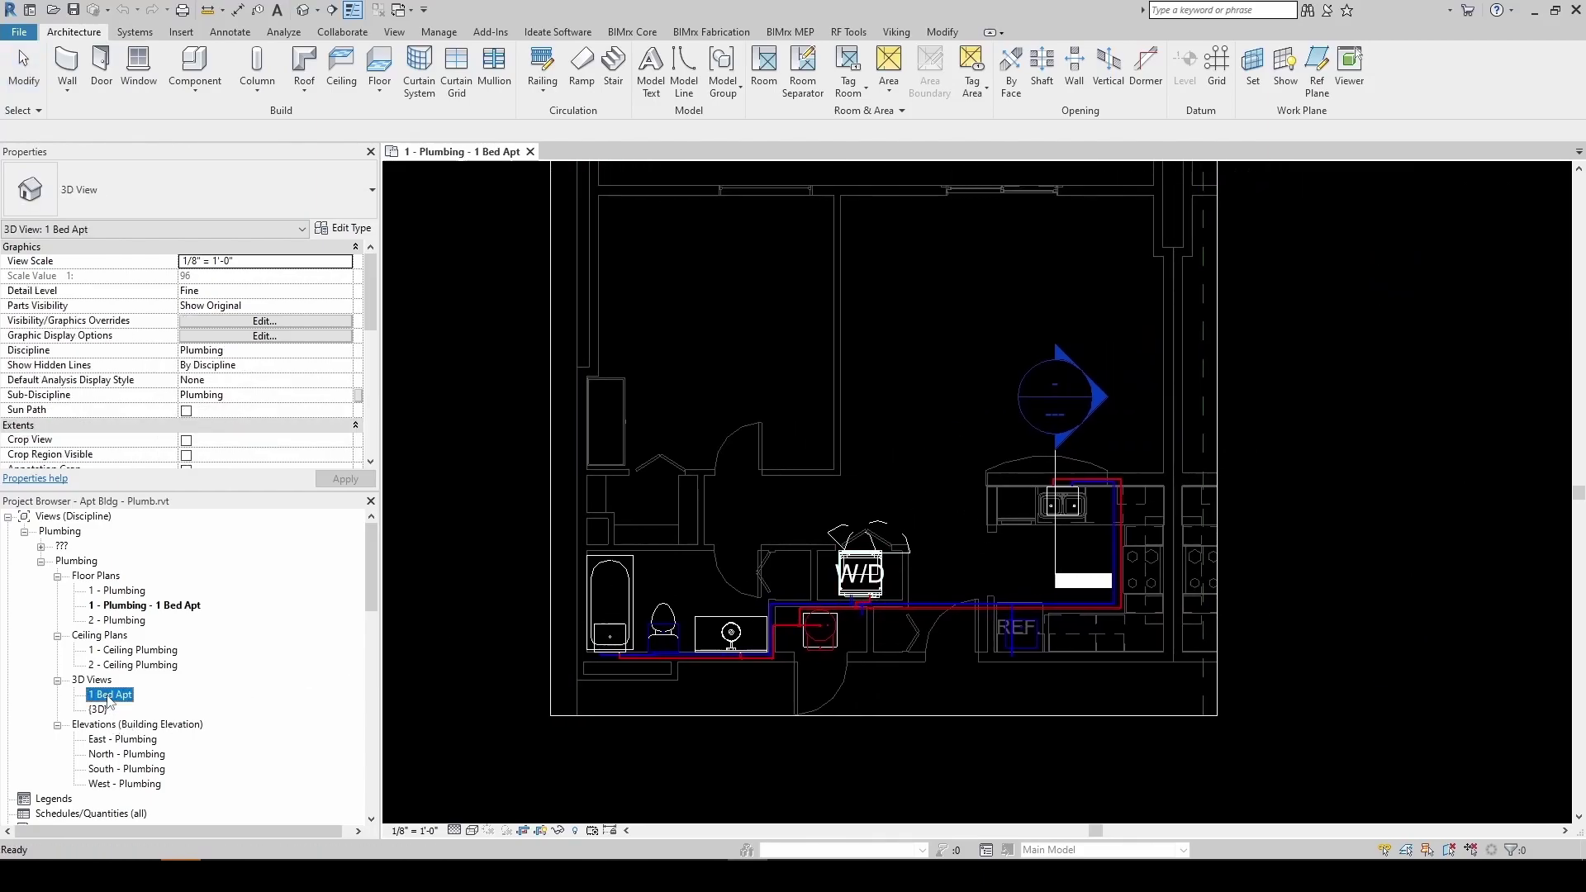
scroll(795, 679, "down", 1)
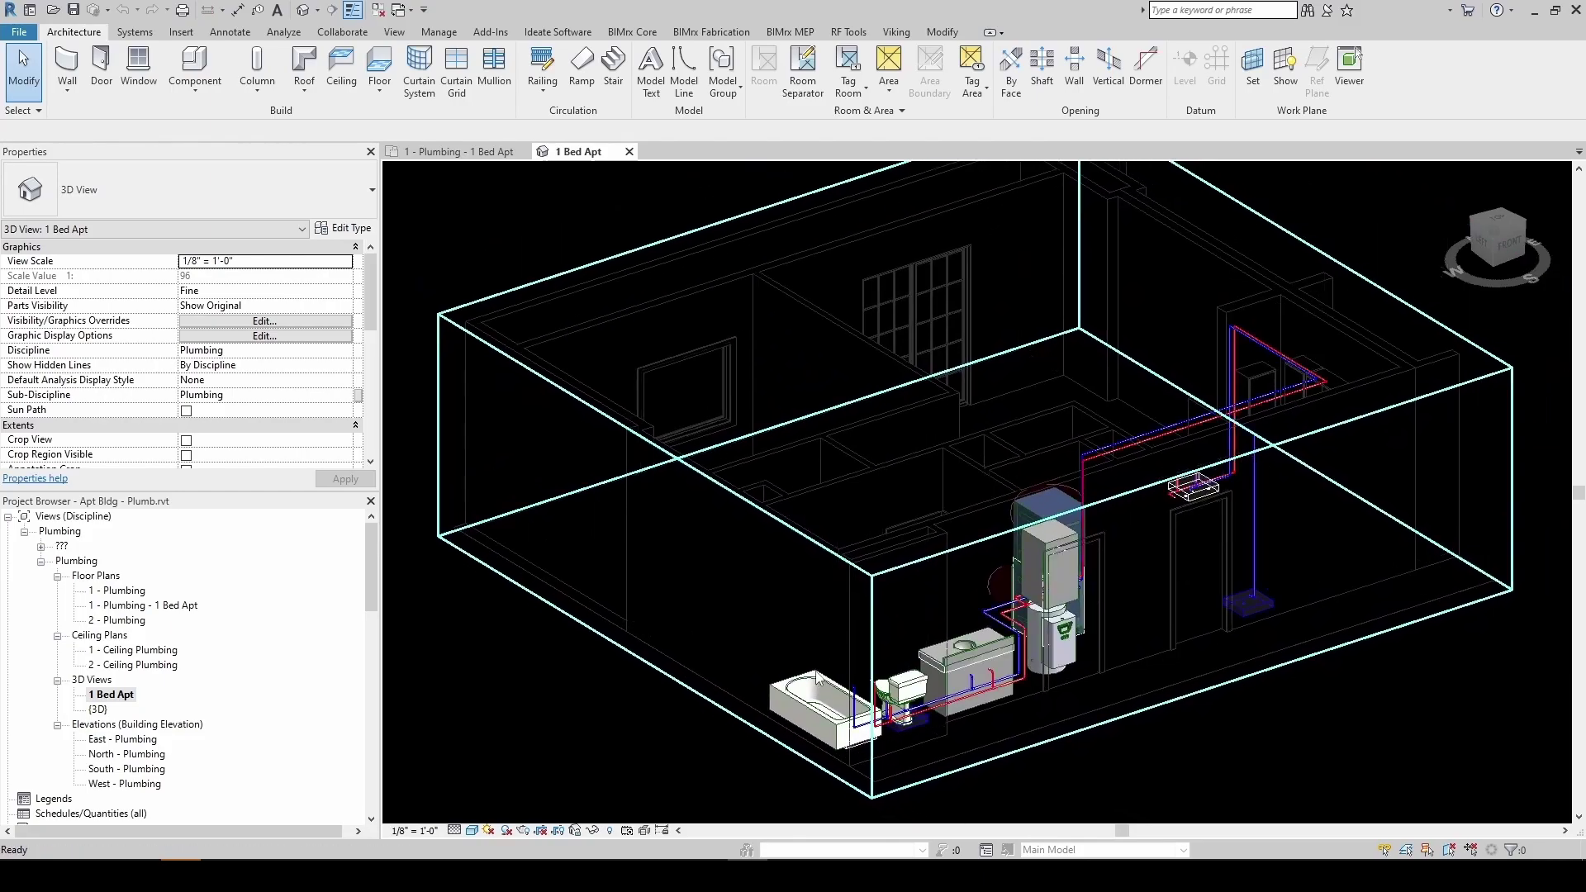
scroll(814, 653, "up", 1)
key("w")
key("t")
scroll(727, 584, "down", 5)
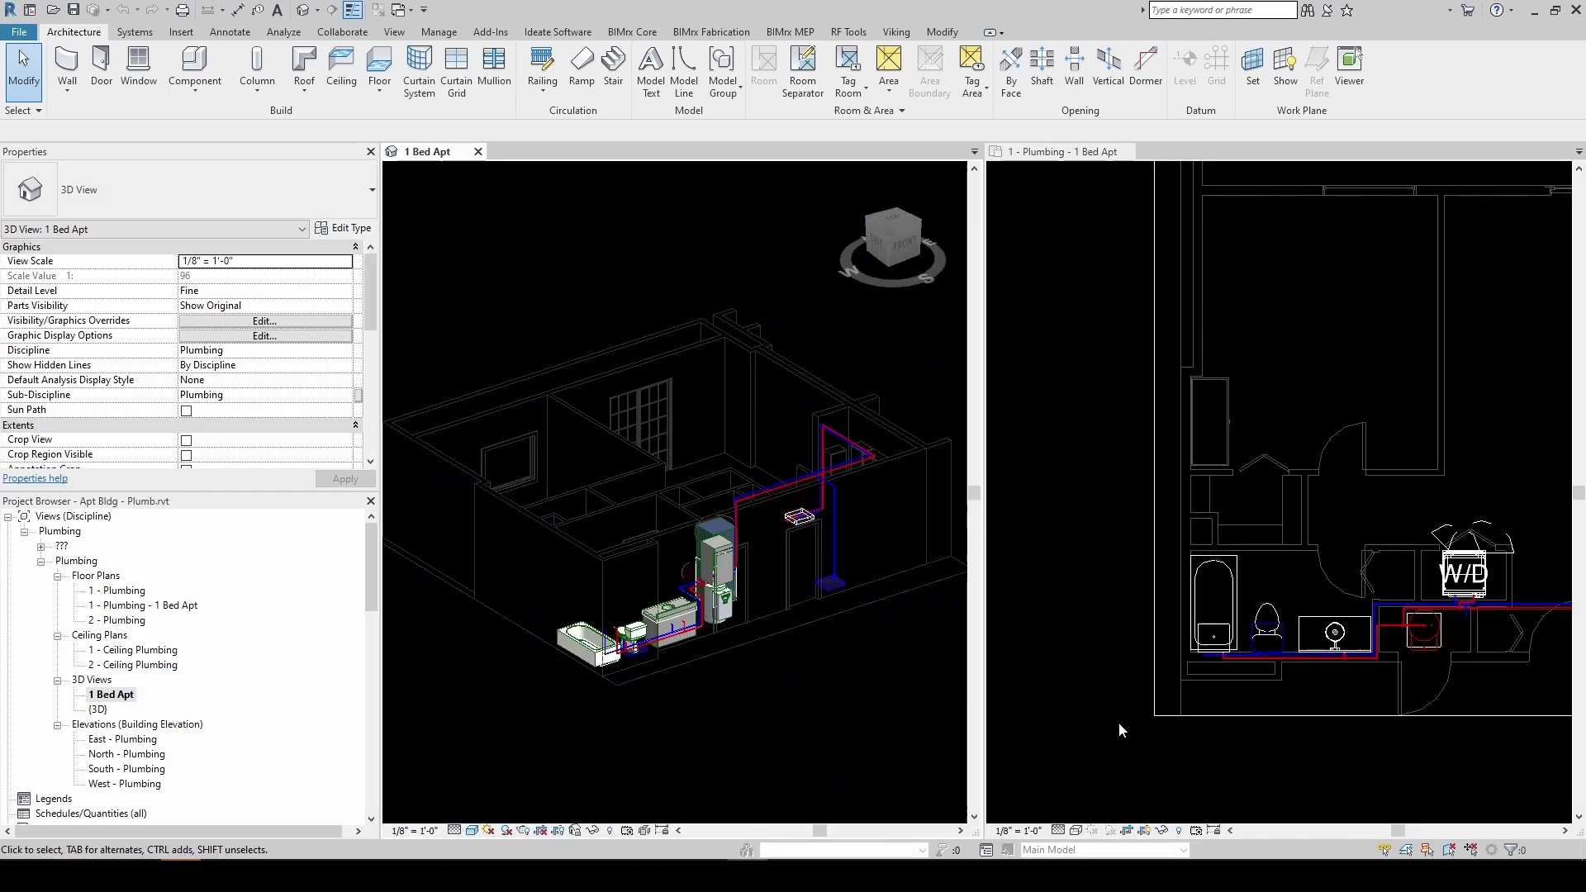
Examine the hot and cold water pipes in 3D from the bathroom fixtures past the water heater to the kitchen
scroll(612, 687, "up", 5)
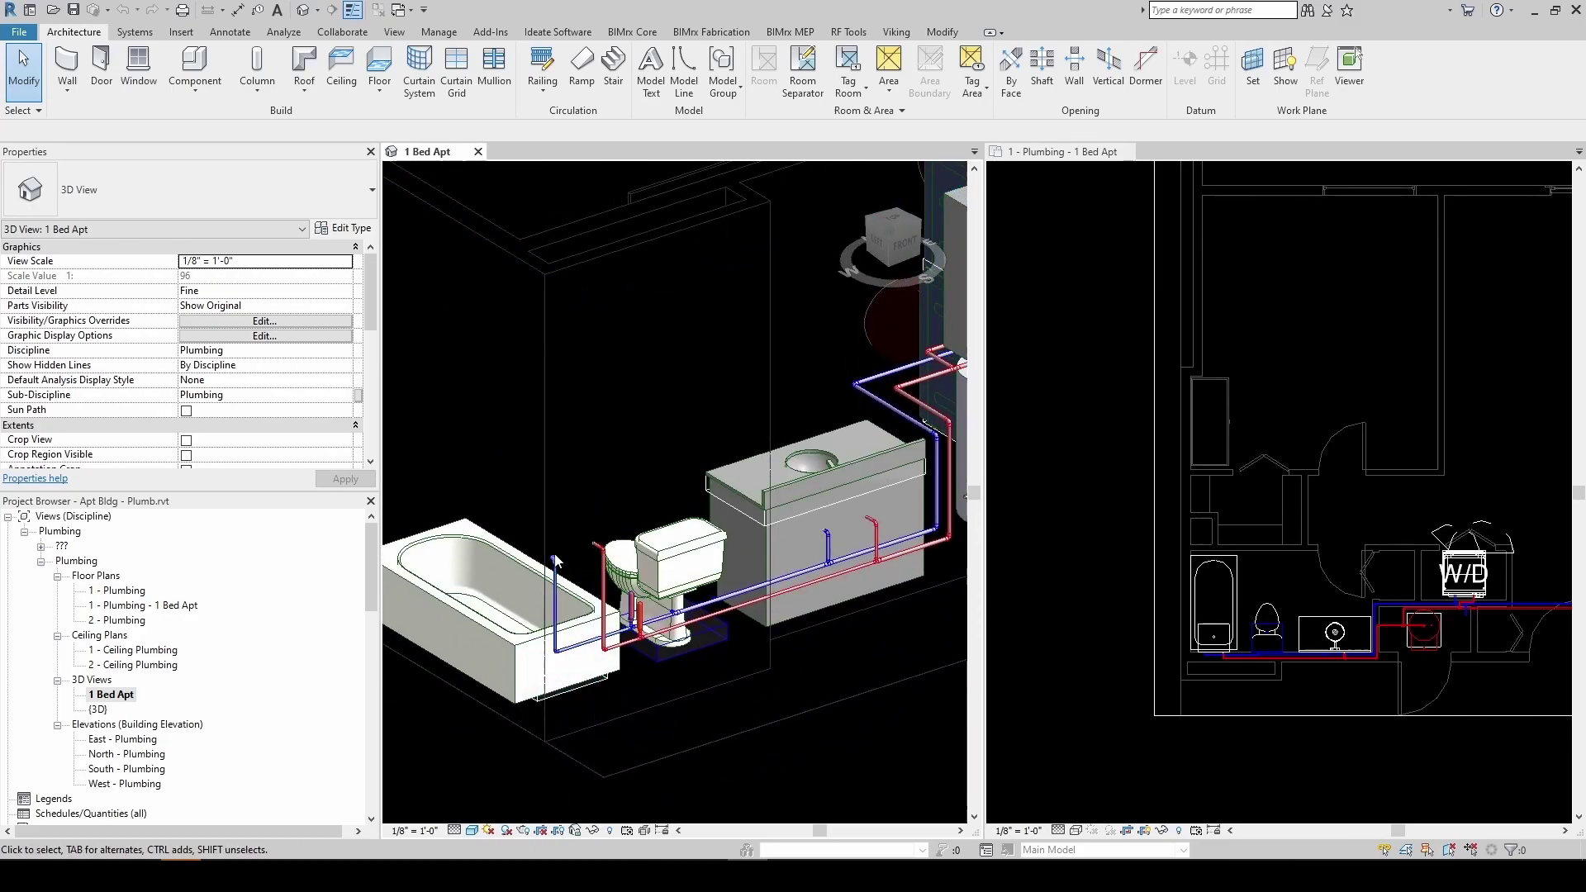
scroll(561, 570, "down", 1)
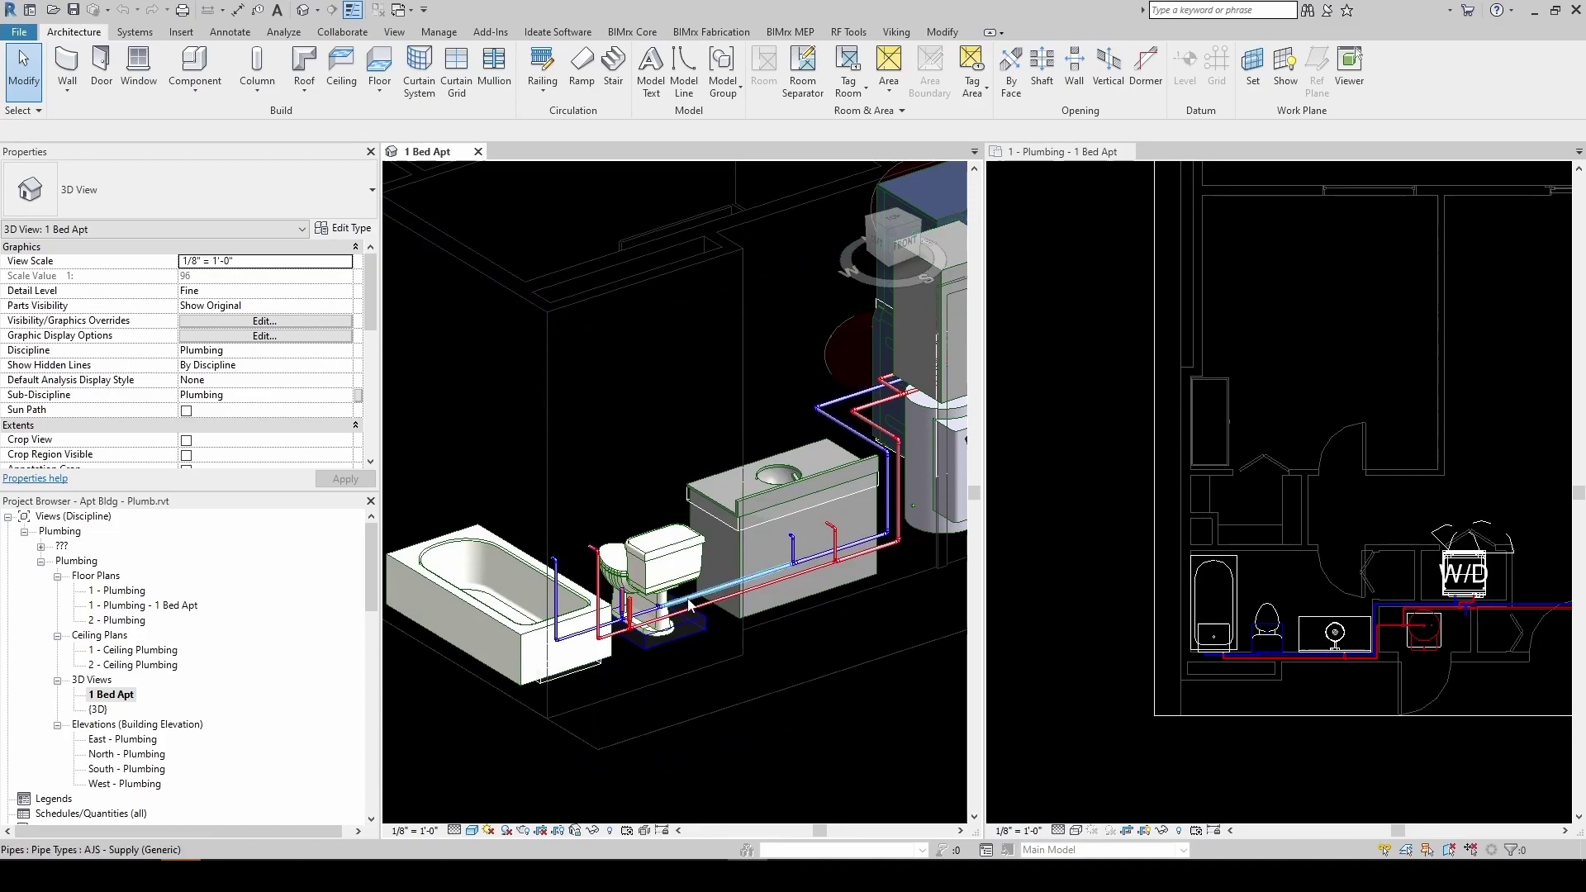
scroll(671, 570, "up", 2)
middle_click_drag(703, 593, 601, 606)
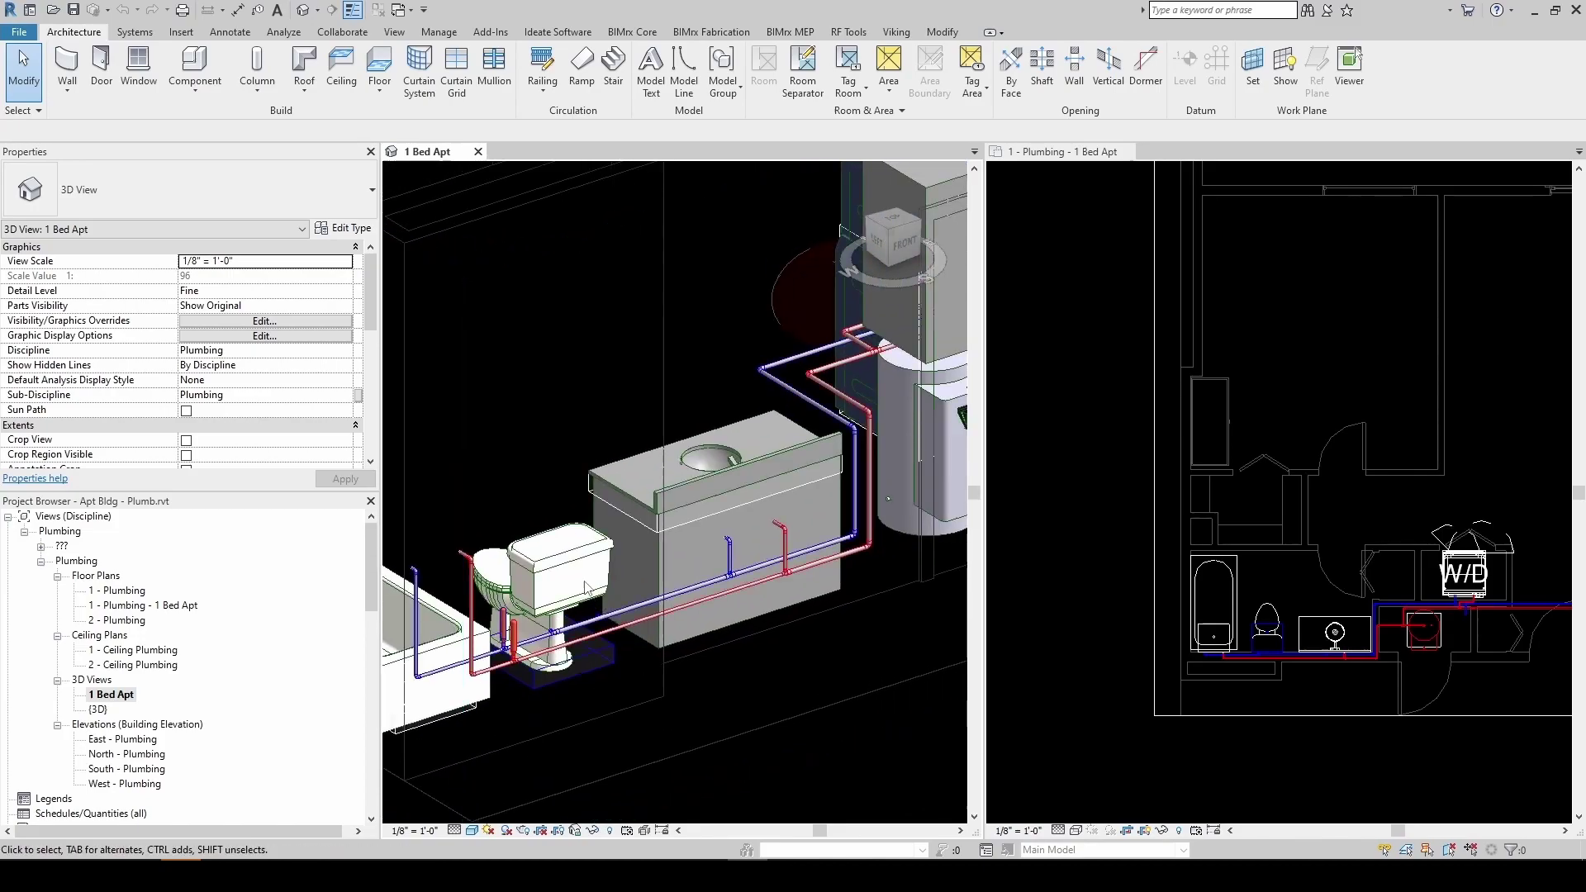
scroll(596, 601, "down", 1)
middle_click_drag(717, 528, 579, 604)
middle_click_drag(688, 603, 764, 467)
left_click(641, 570)
scroll(635, 529, "up", 2)
key("Escape")
middle_click_drag(710, 393, 647, 653, "shift")
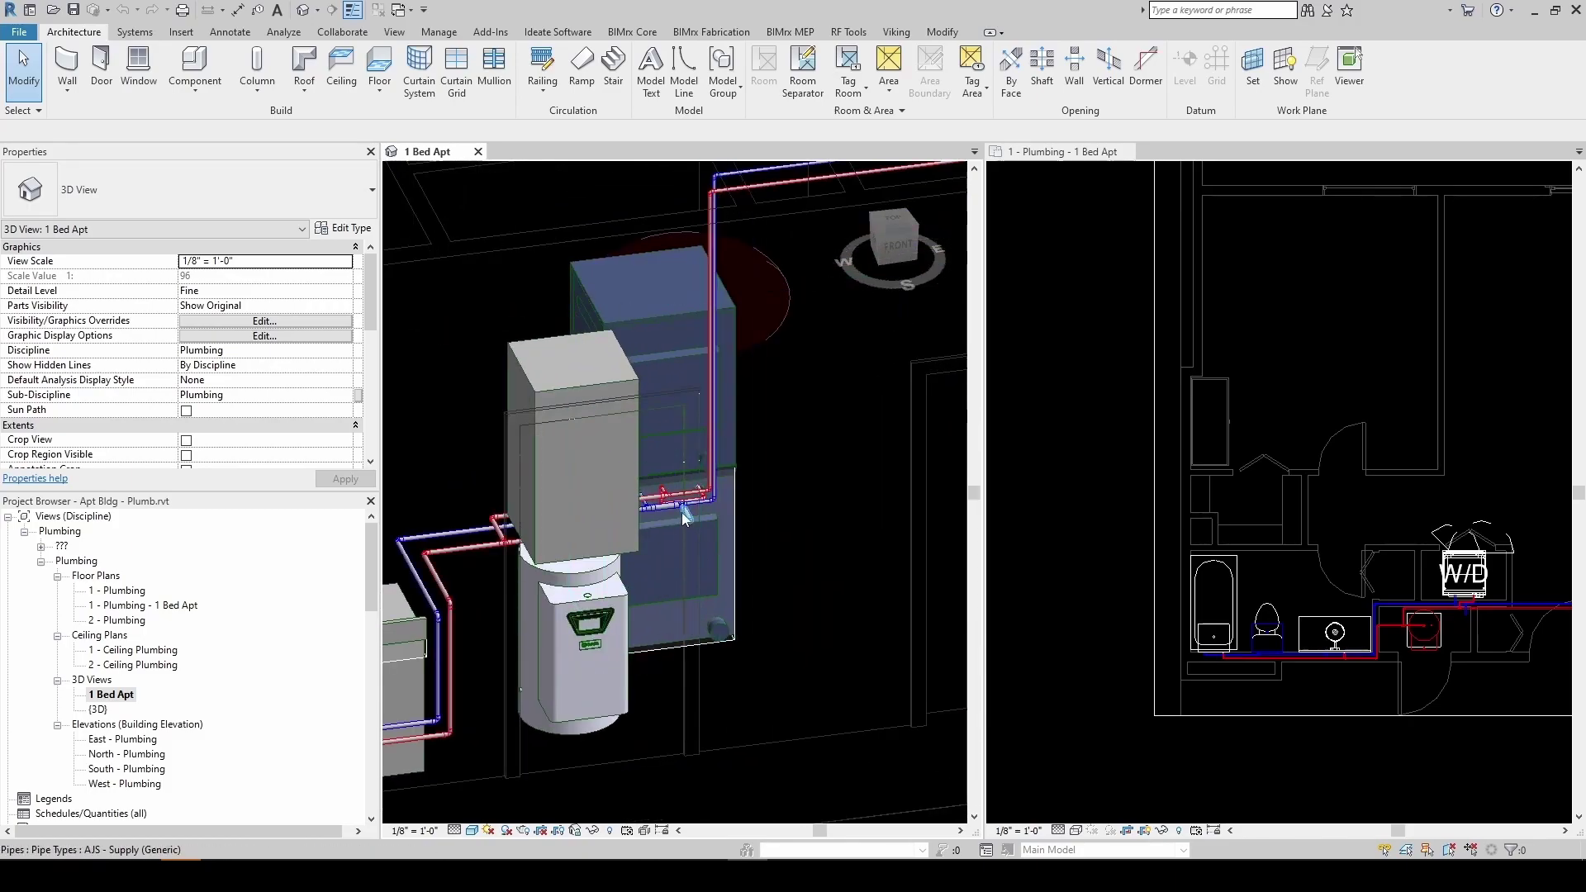
scroll(612, 568, "down", 2)
middle_click_drag(755, 578, 679, 708)
middle_click_drag(680, 613, 573, 640)
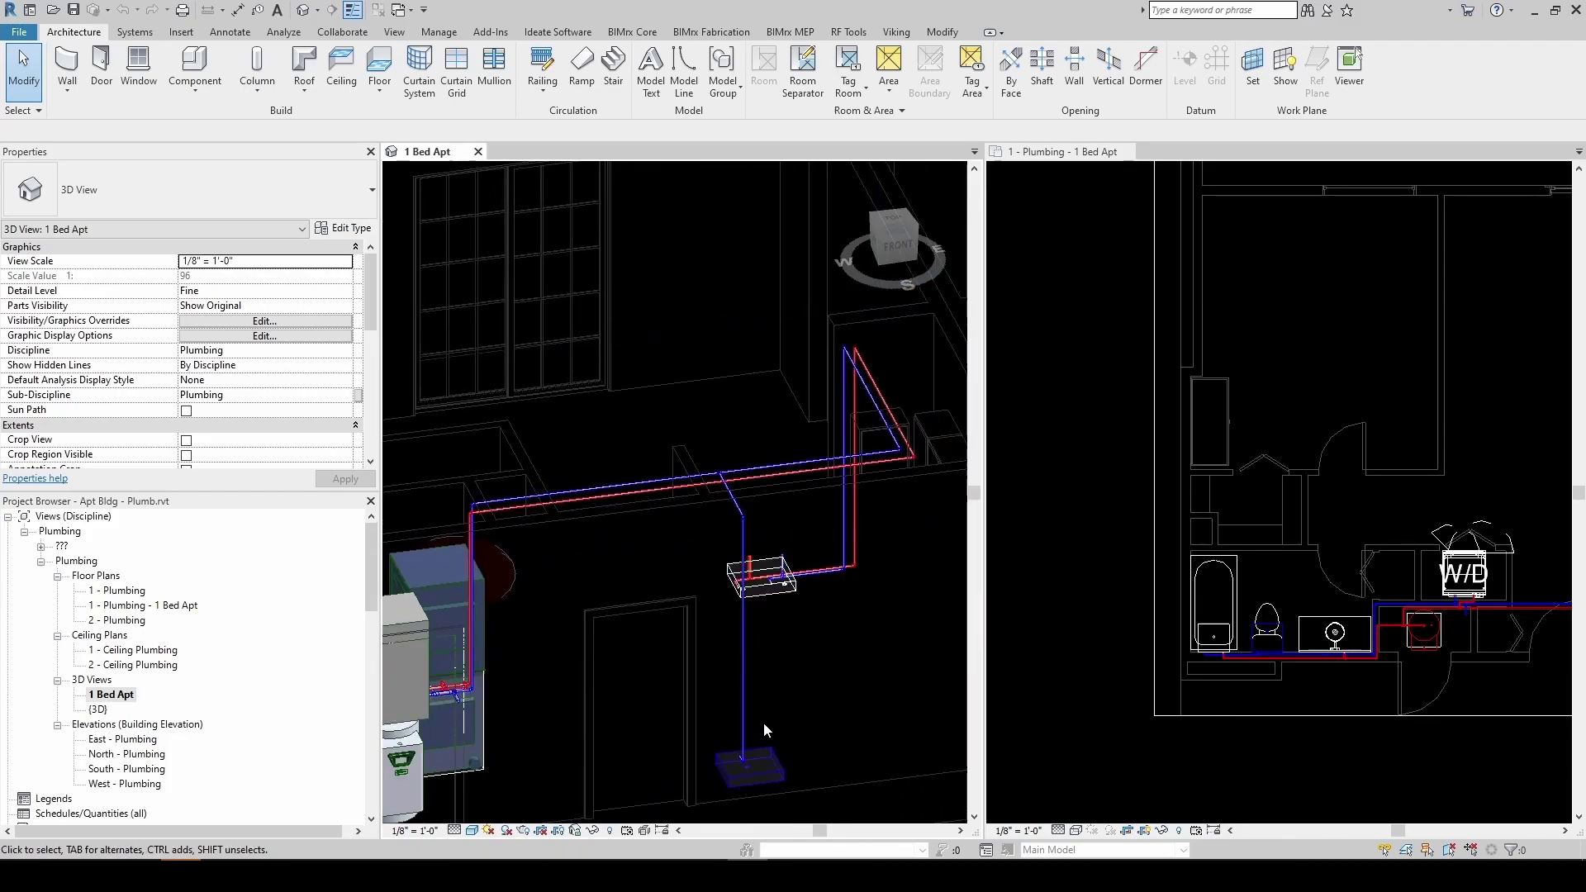
Examine the kitchen sink and refrigerator water lines in the floor plan
left_click(1137, 656)
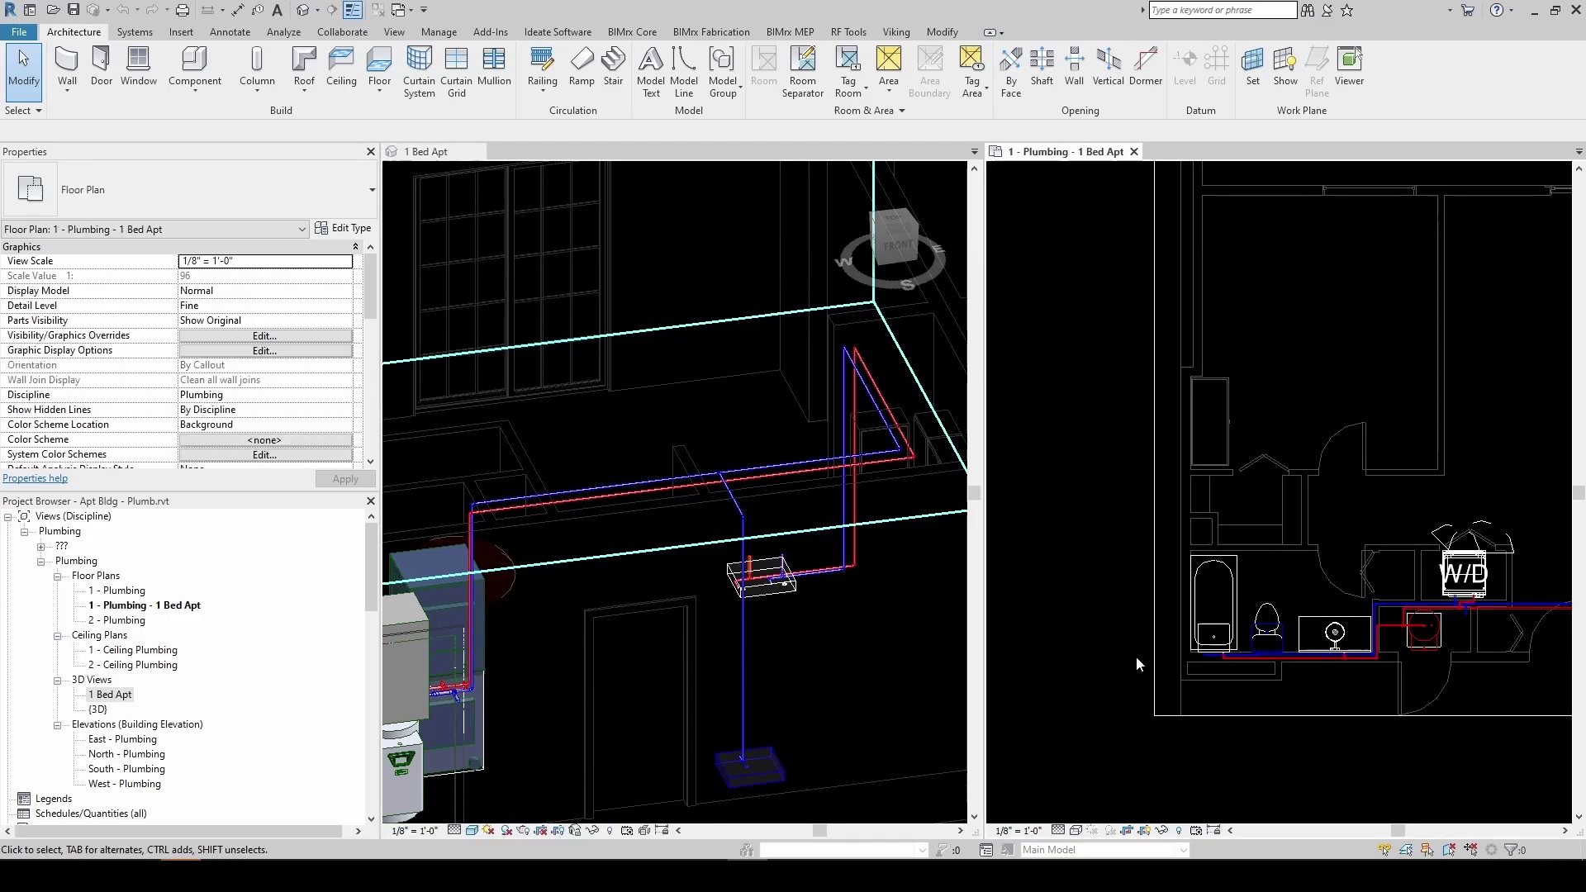
scroll(1137, 656, "down", 3)
scroll(1431, 633, "up", 3)
scroll(1424, 655, "up", 2)
middle_click_drag(1394, 664, 1225, 677)
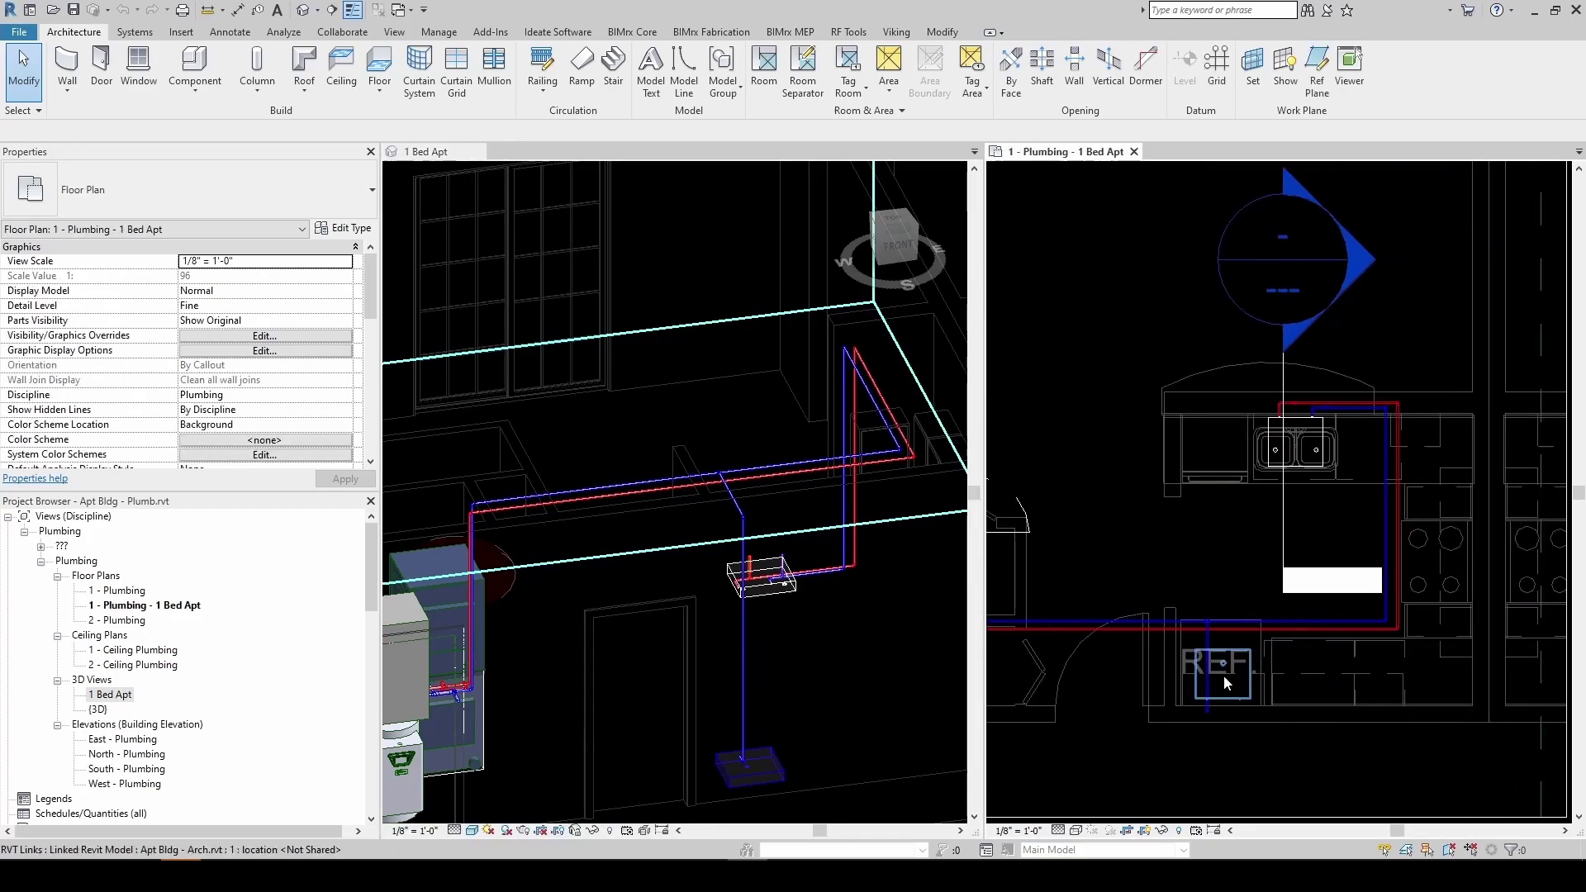
scroll(1223, 493, "down", 3)
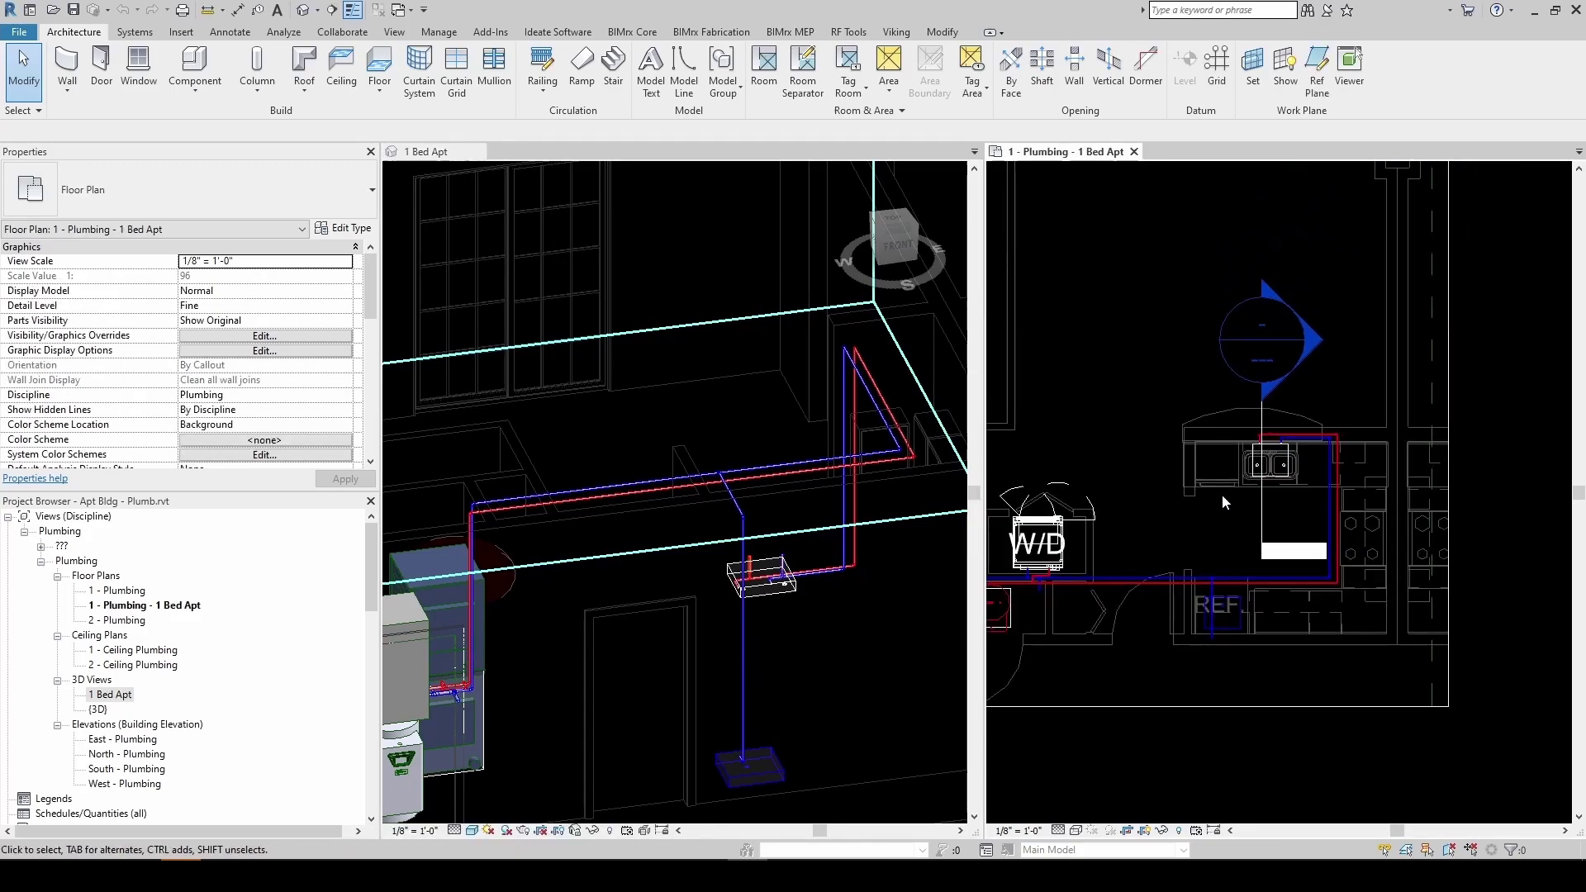
Examine the water heater and its nearby hot and cold pipes in the 3D view from several angles
left_click(832, 669)
scroll(830, 661, "down", 3)
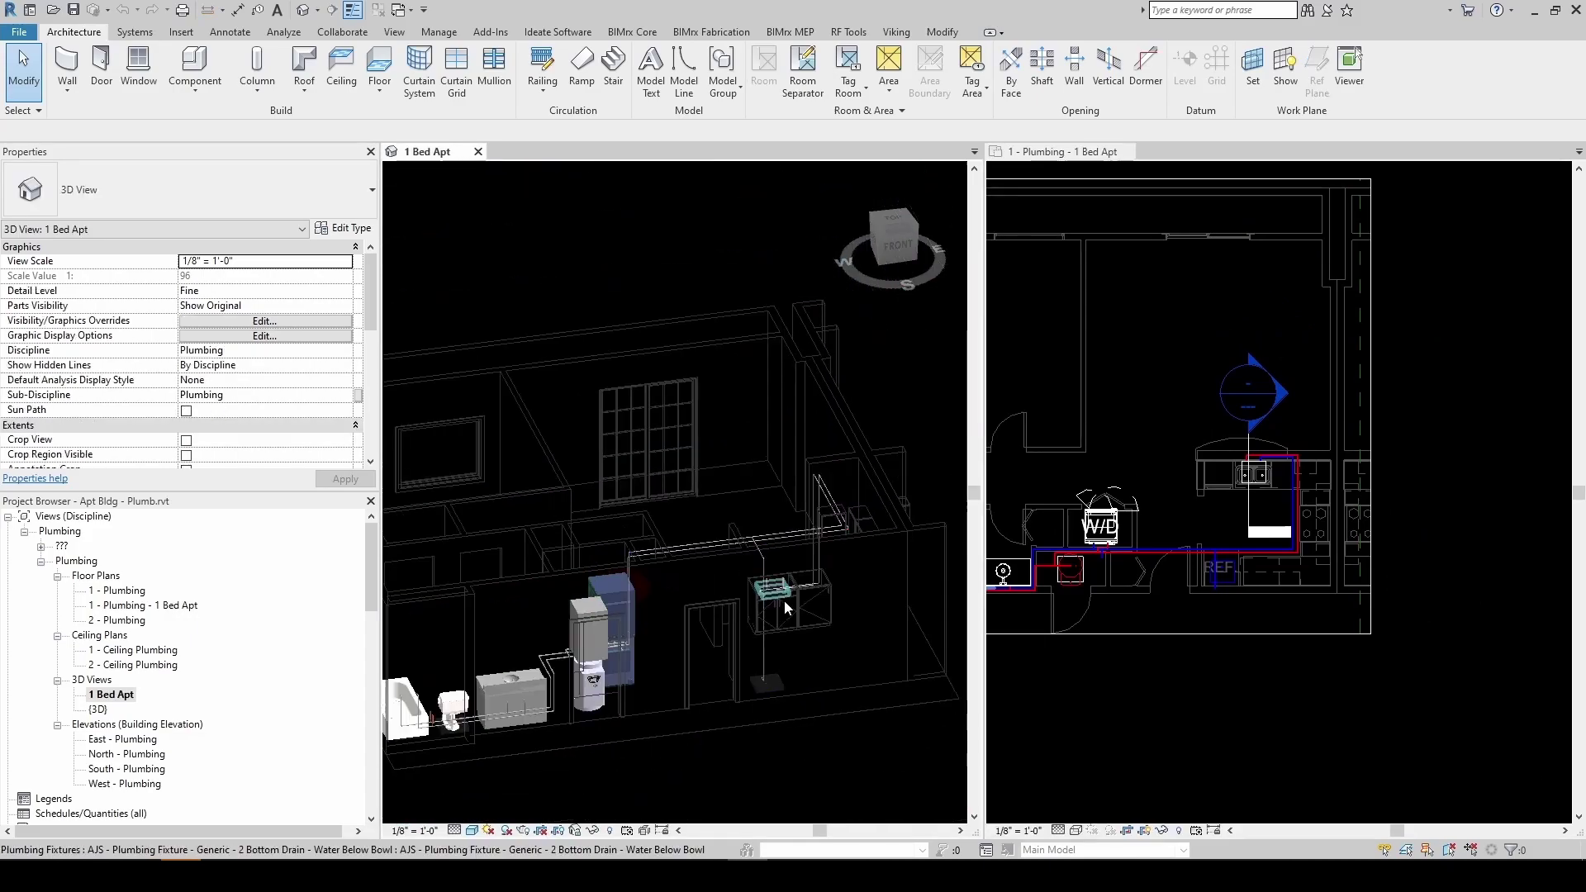
scroll(563, 632, "up", 4)
left_click(562, 598)
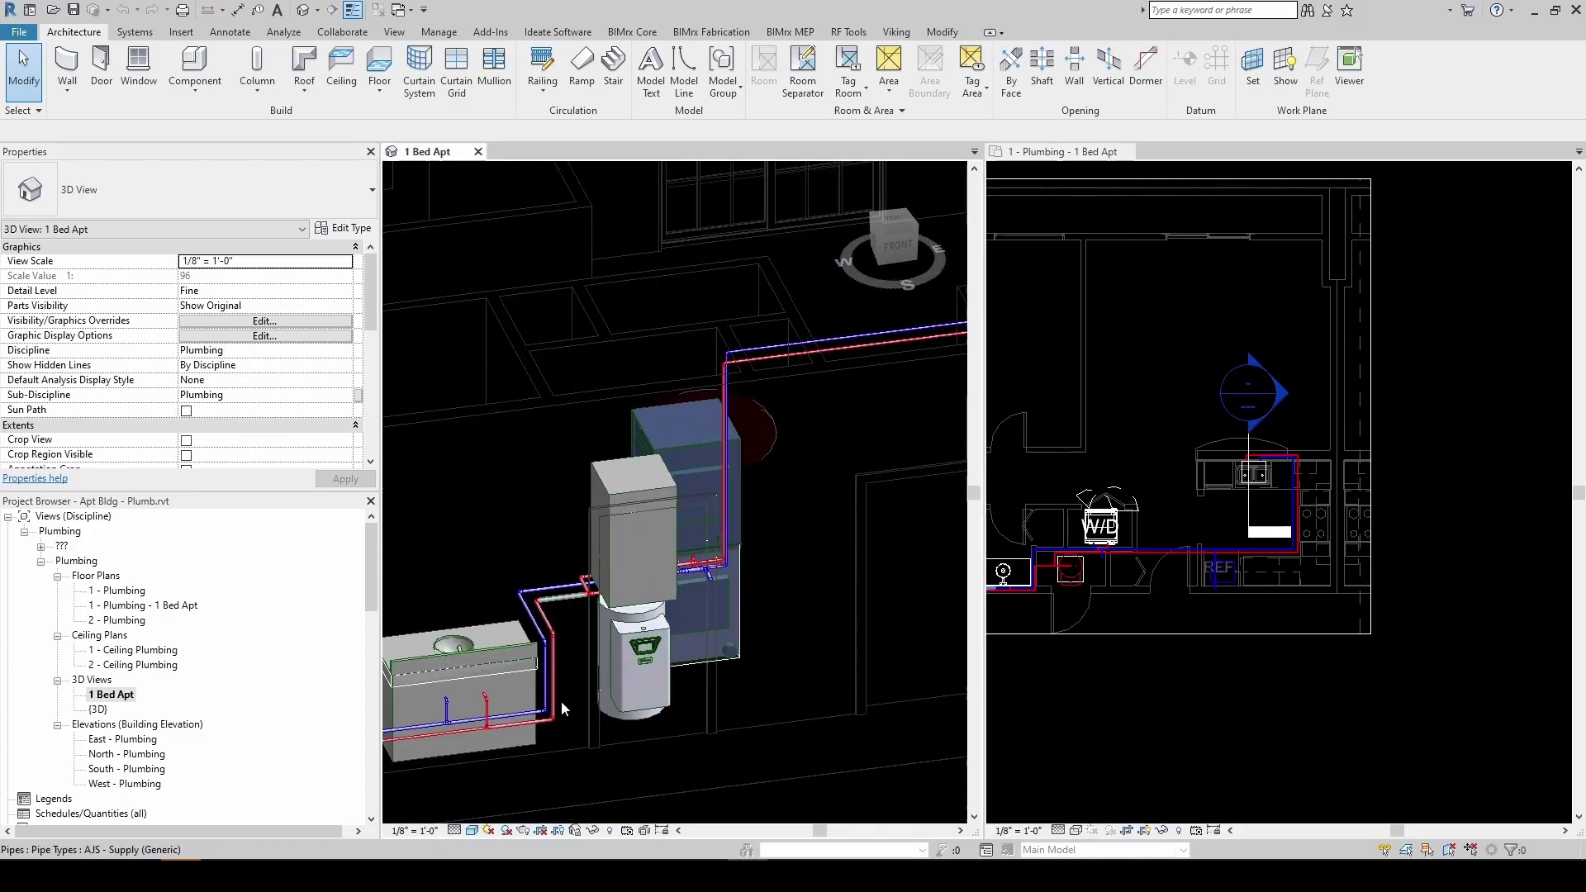
middle_click_drag(562, 701, 613, 633, "shift")
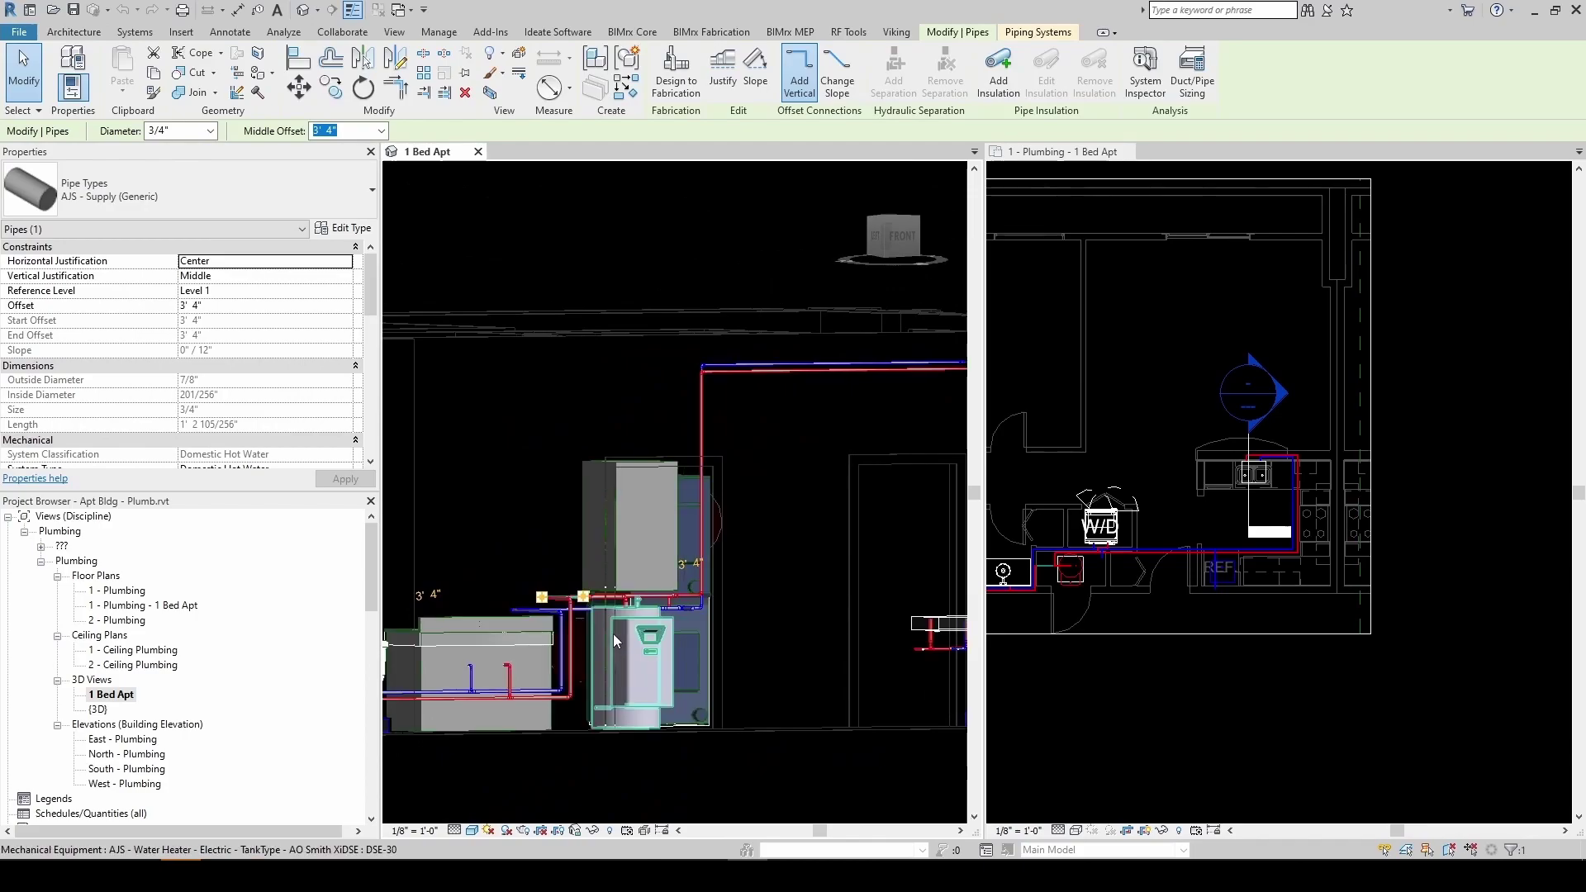
key("Escape")
scroll(642, 636, "up", 3)
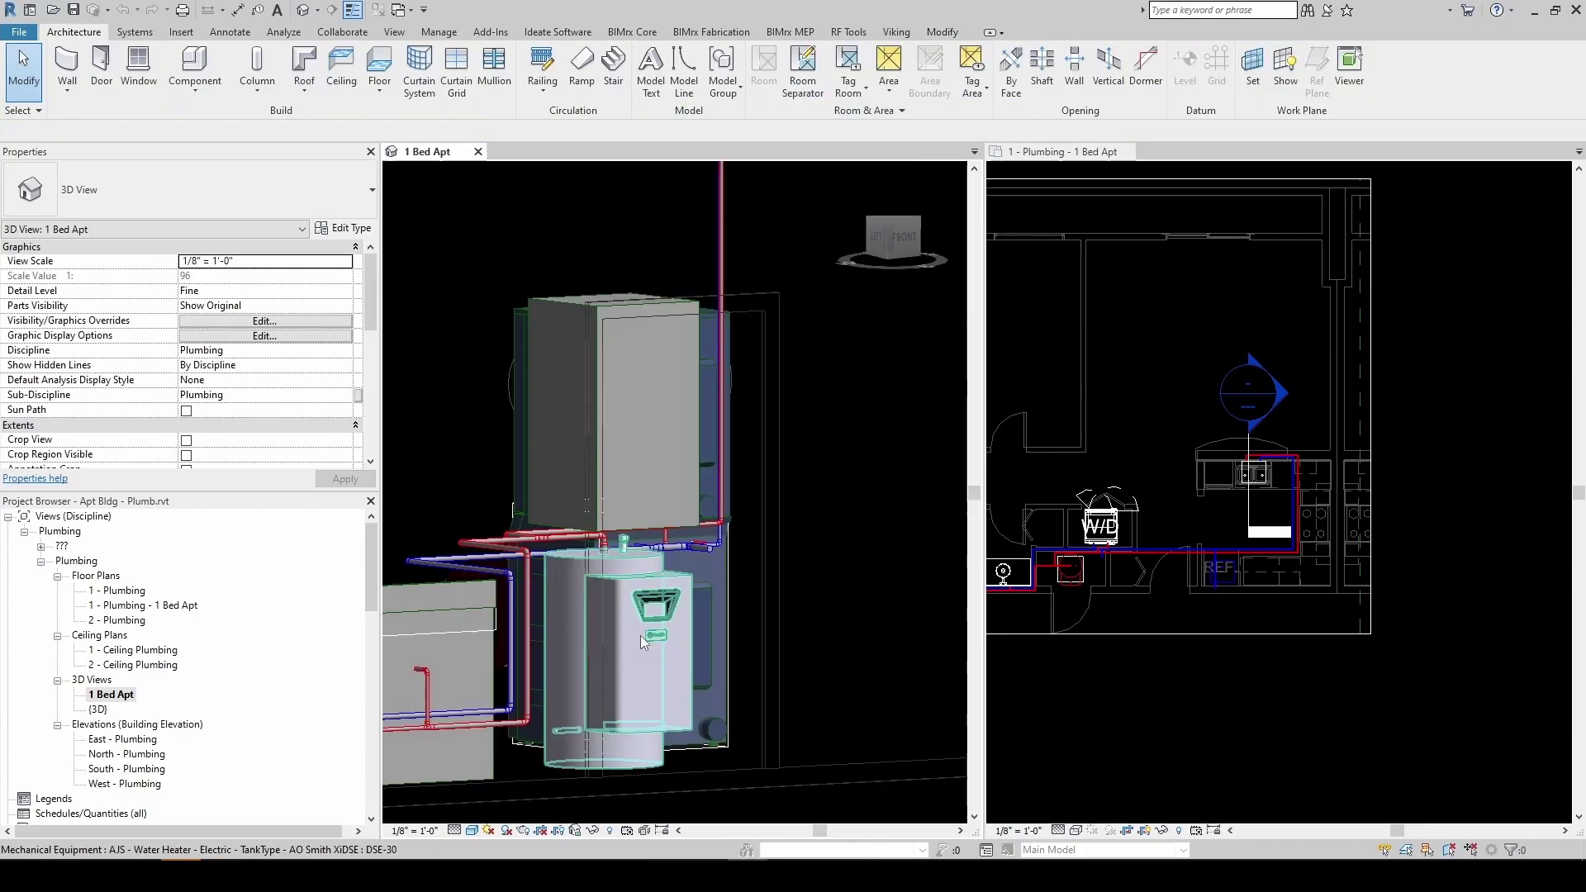
middle_click_drag(603, 557, 736, 572, "shift")
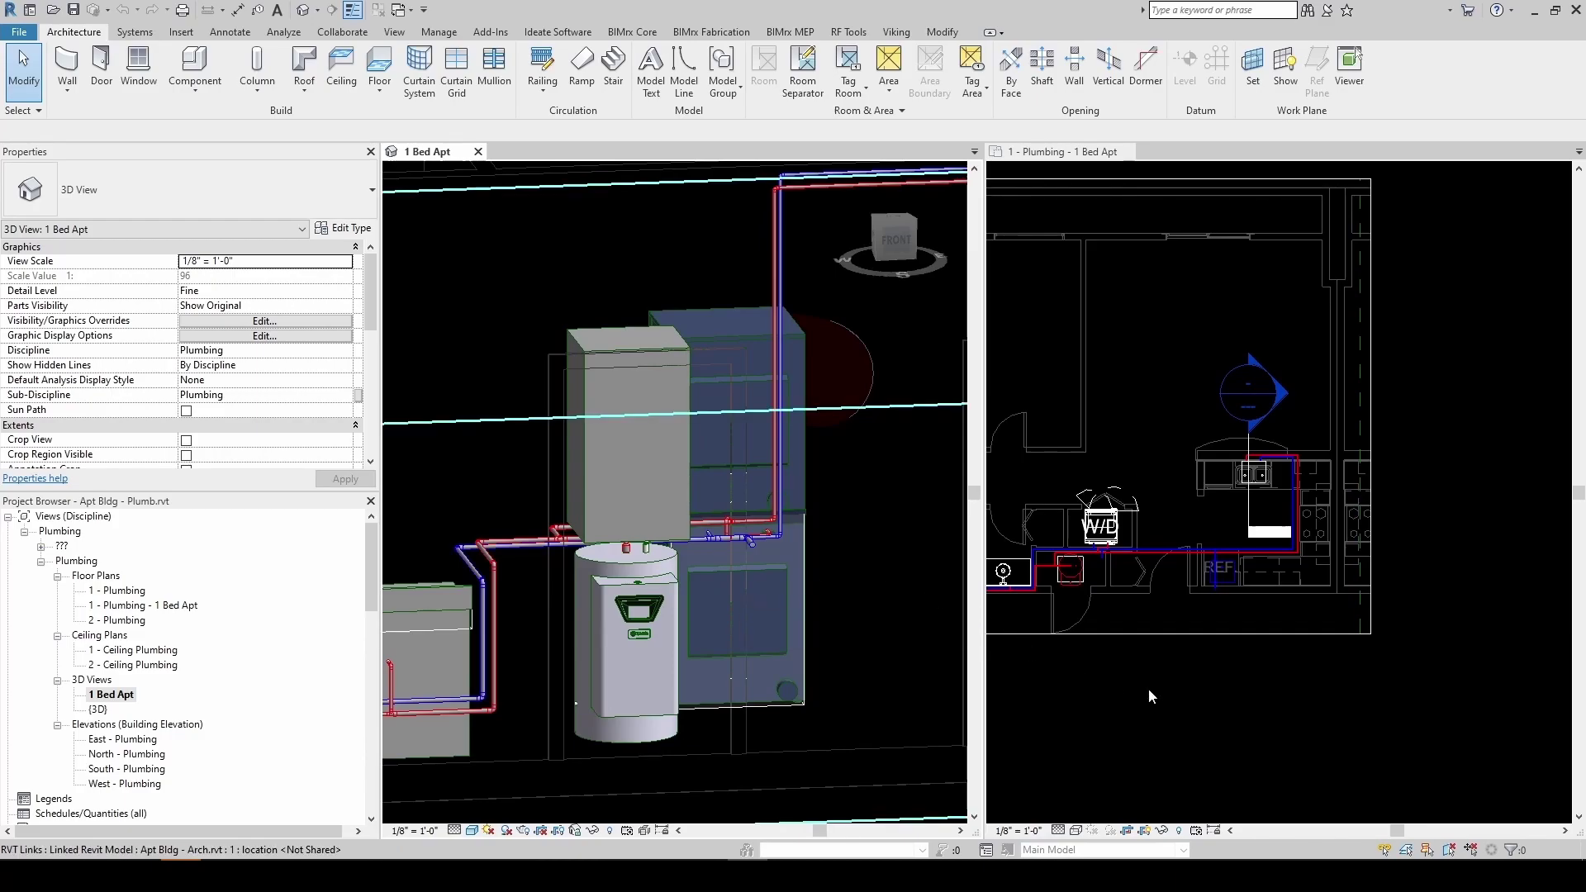
Examine the water heater connections and the cold water branch below the W/D in the floor plan
left_click(1124, 657)
scroll(1122, 658, "up", 10)
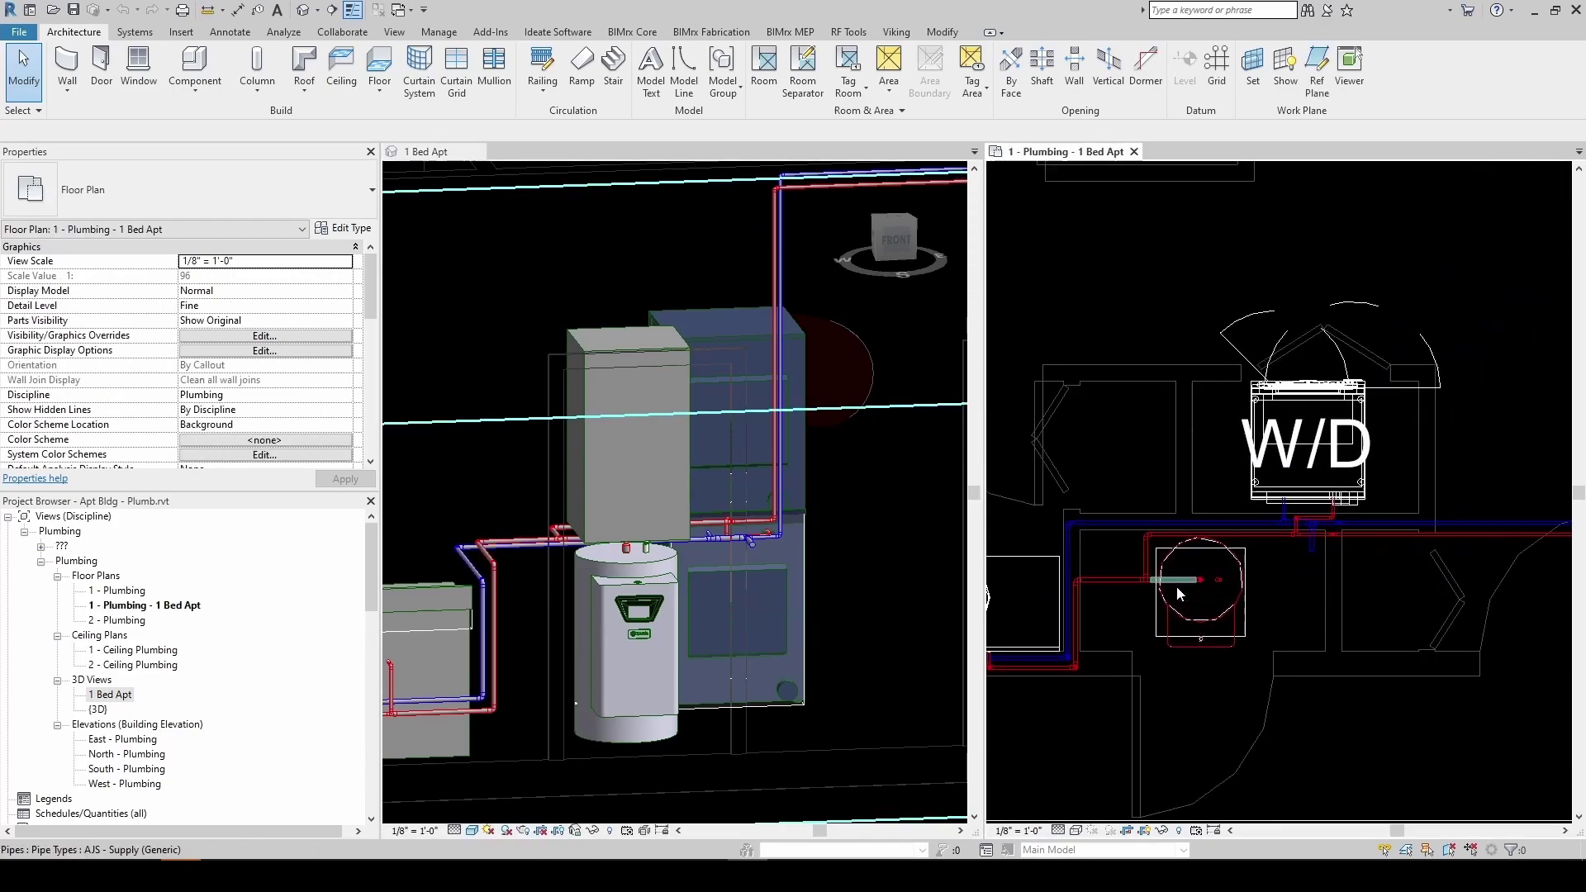
scroll(1281, 621, "down", 4)
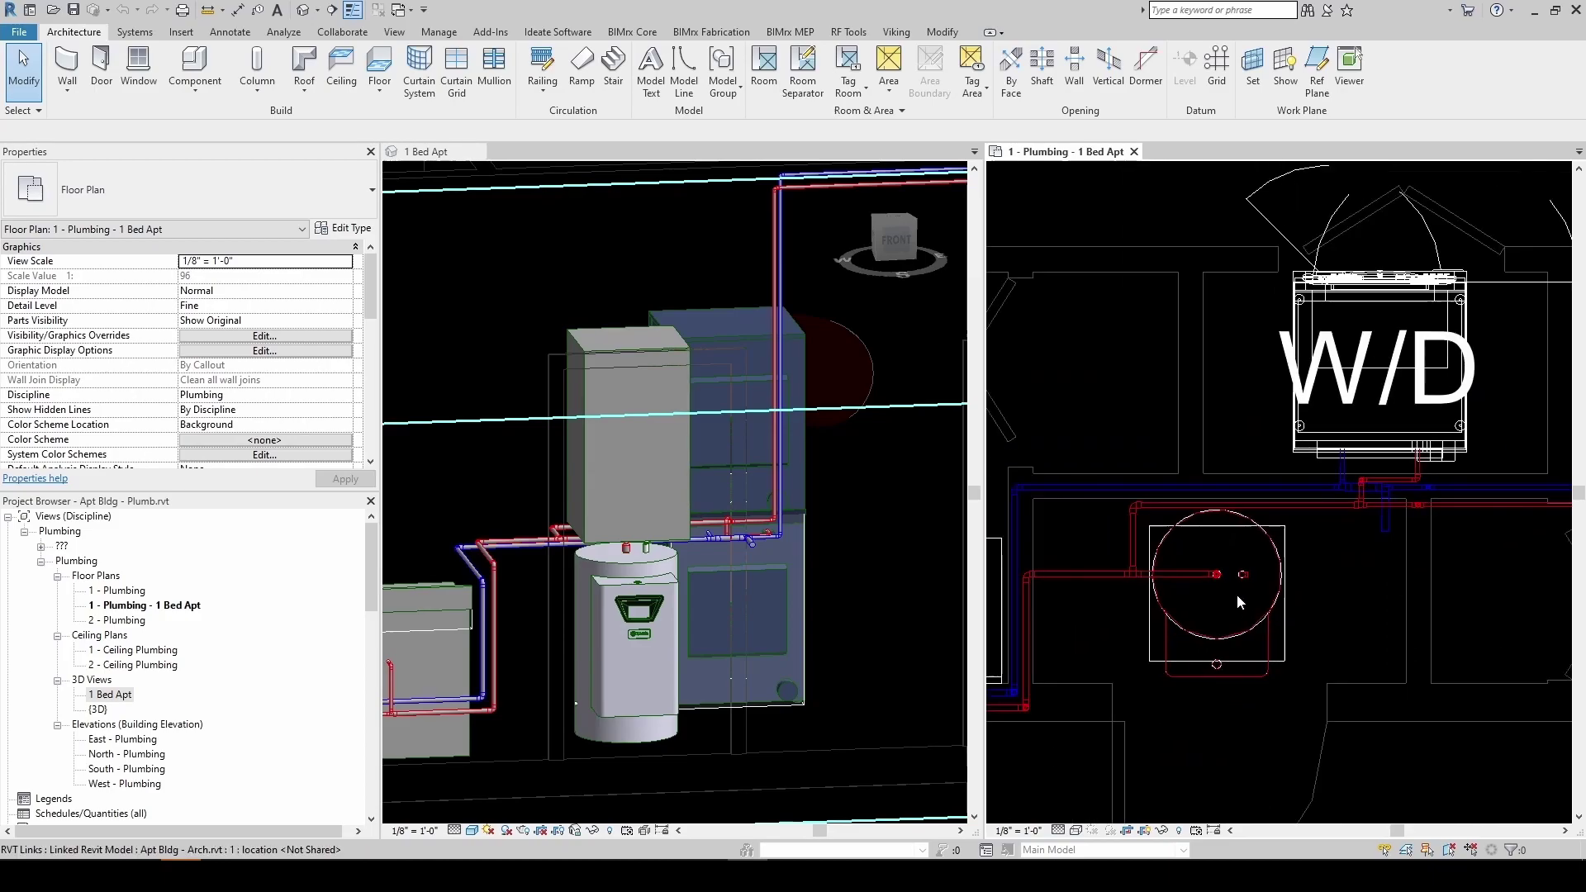
middle_click_drag(1237, 594, 1246, 621)
scroll(1351, 498, "up", 4)
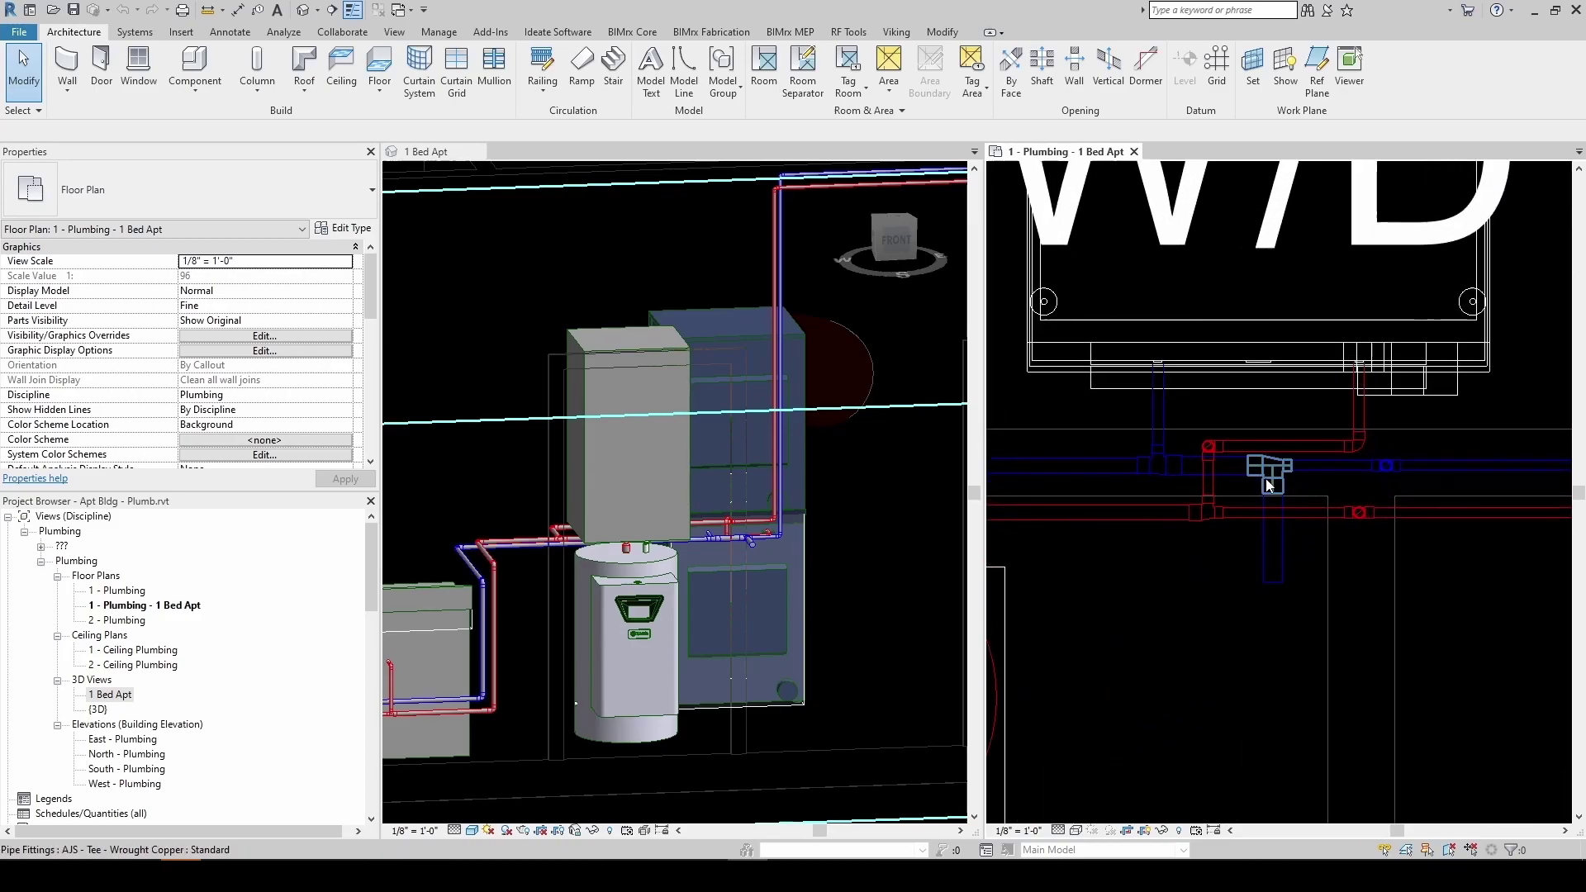
left_click(1284, 536)
key("Escape")
scroll(1276, 574, "down", 2)
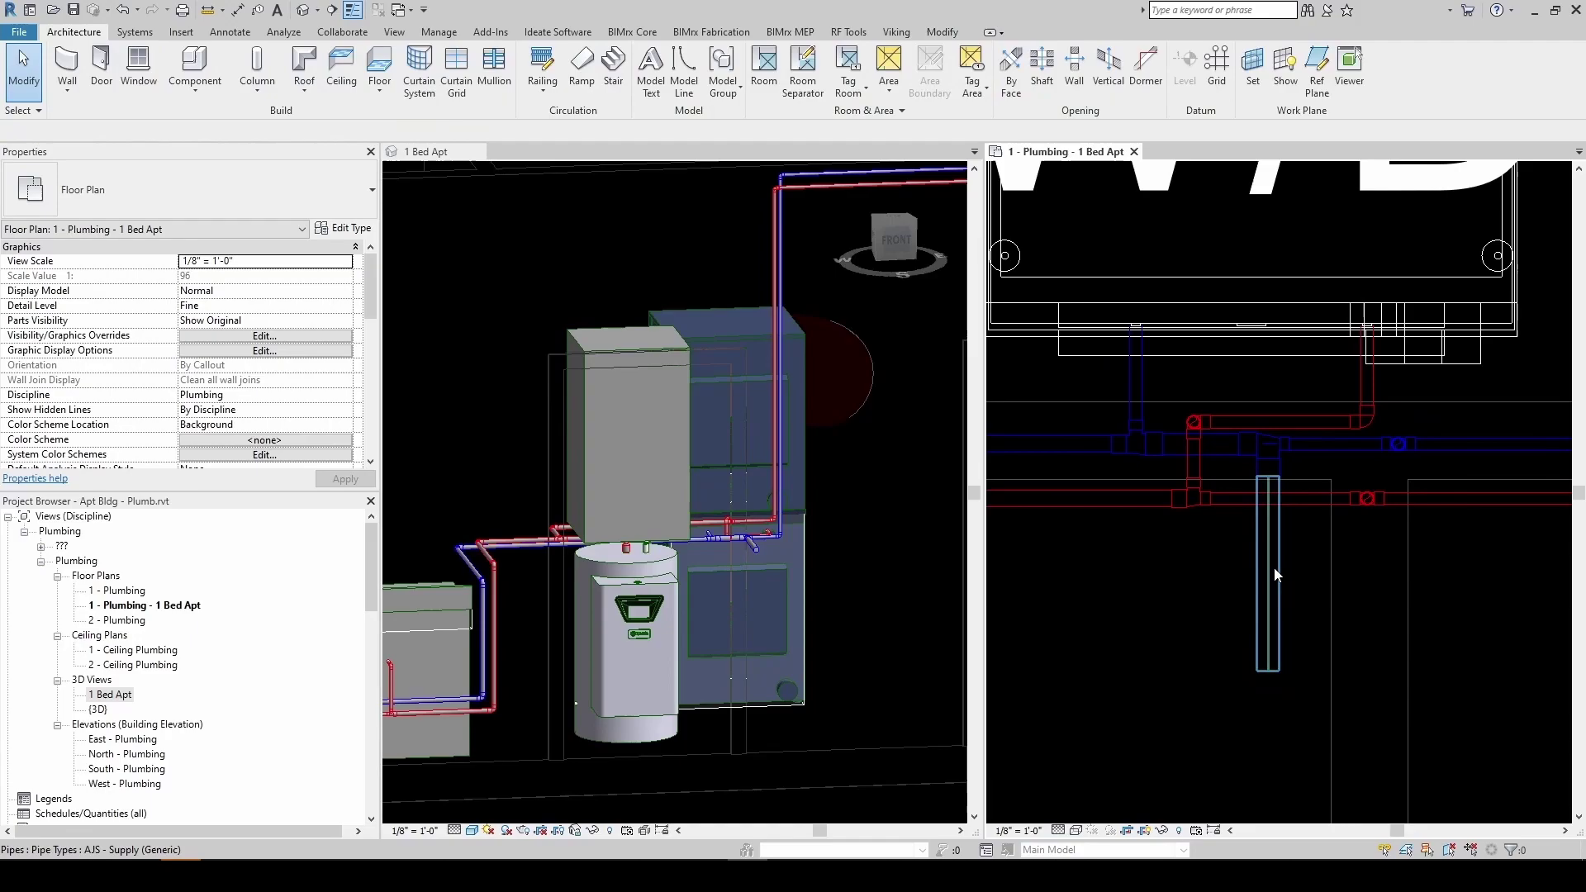
Trace the water lines in plan from the bathroom toward the refrigerator, ending at the cold branch by the W/D
scroll(1276, 576, "down", 5)
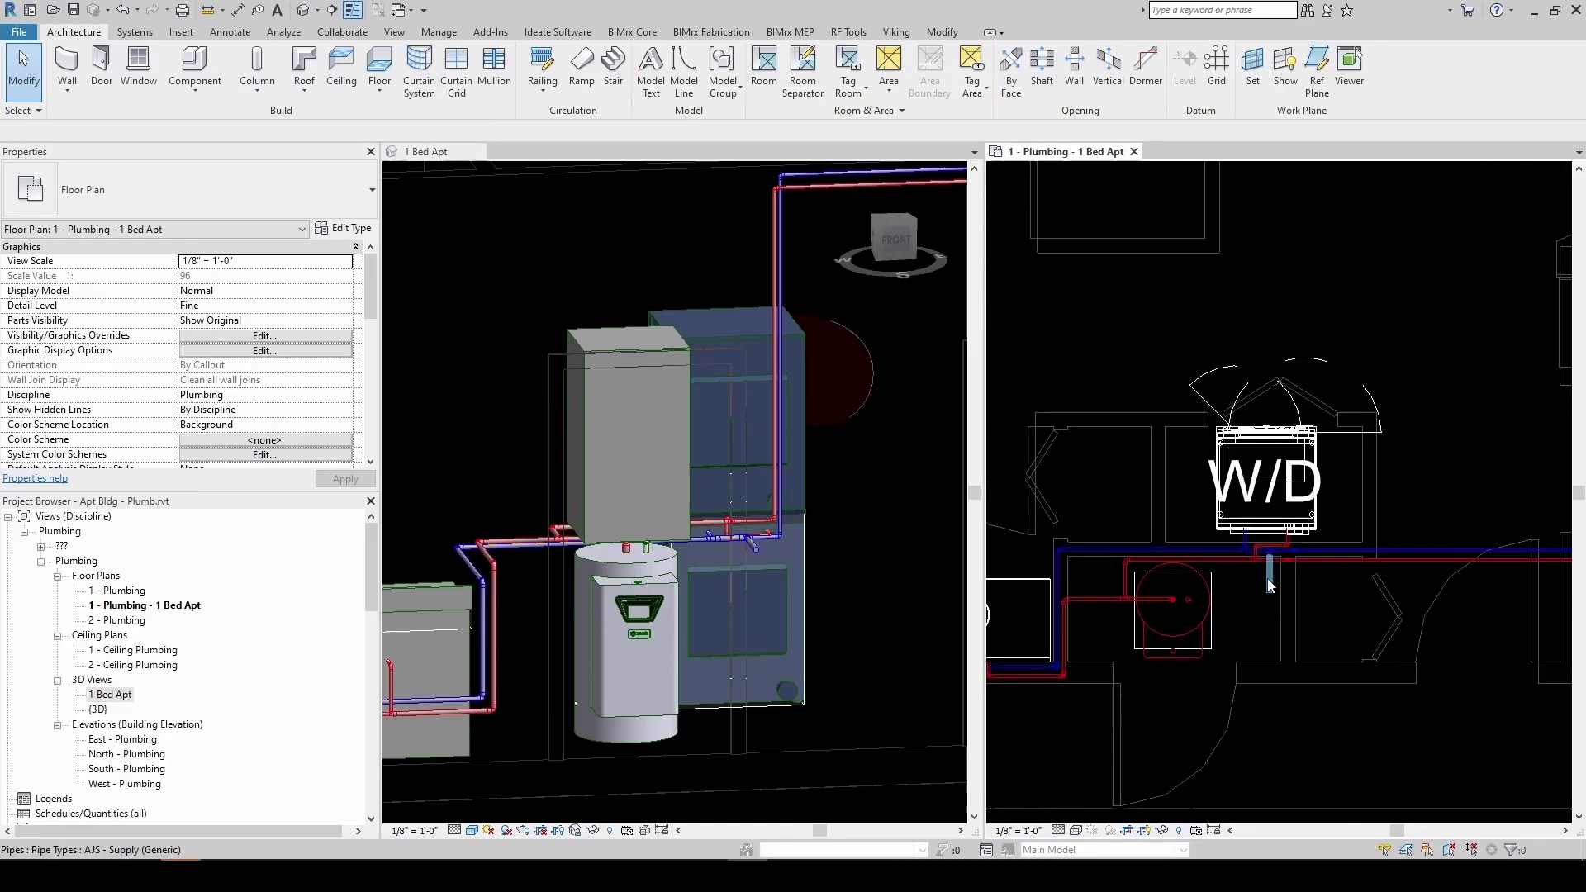
scroll(1111, 577, "up", 2)
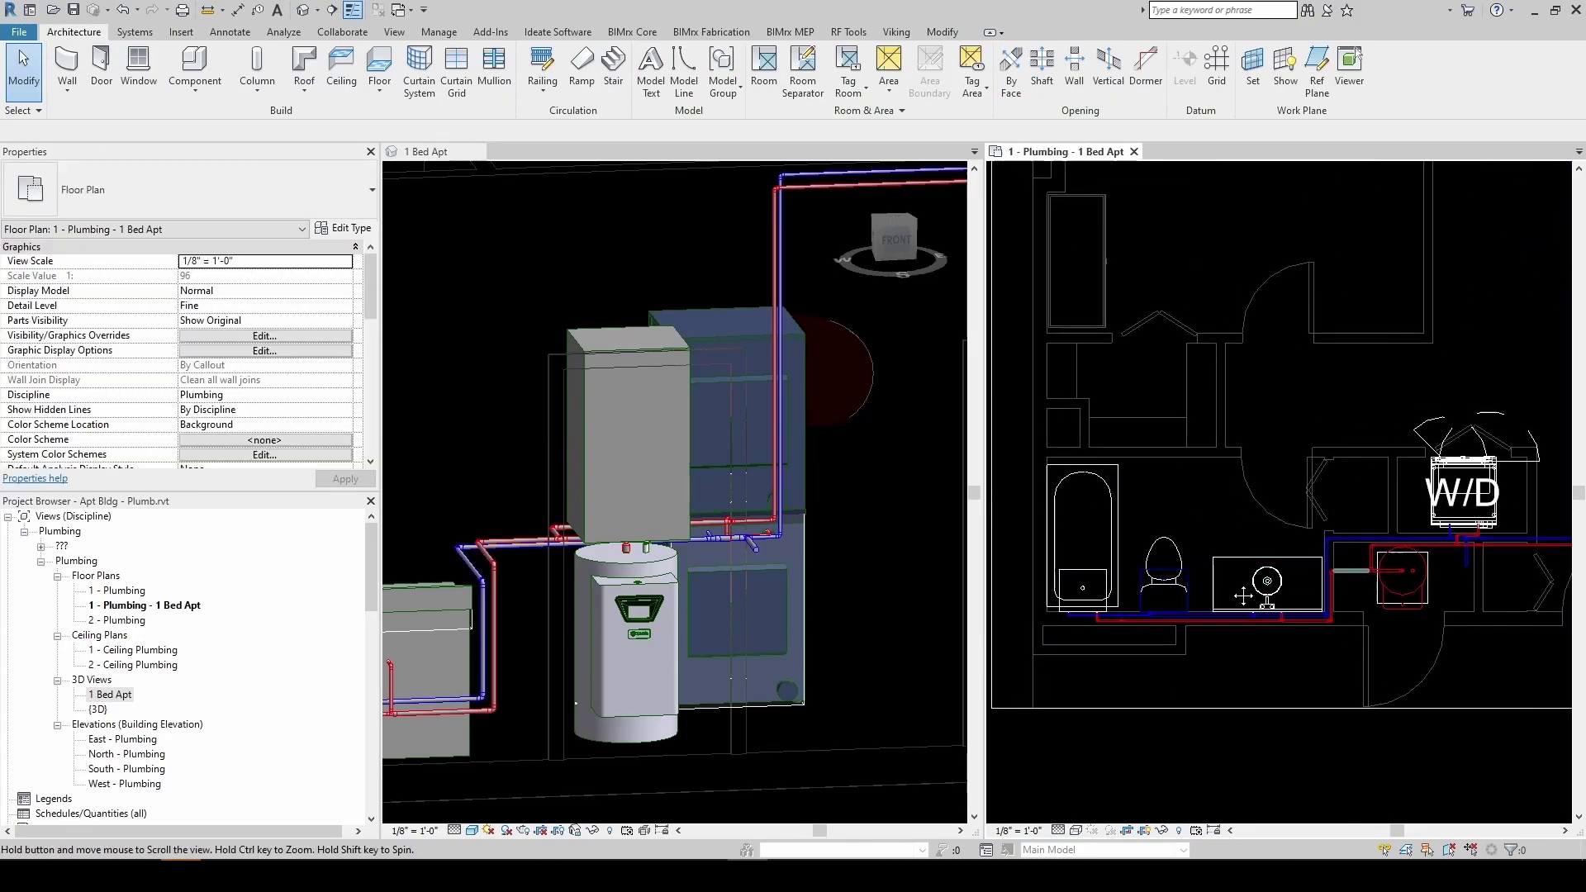
scroll(1310, 548, "up", 2)
scroll(1309, 548, "up", 2)
middle_click_drag(1297, 640, 1200, 649)
scroll(1212, 606, "down", 3)
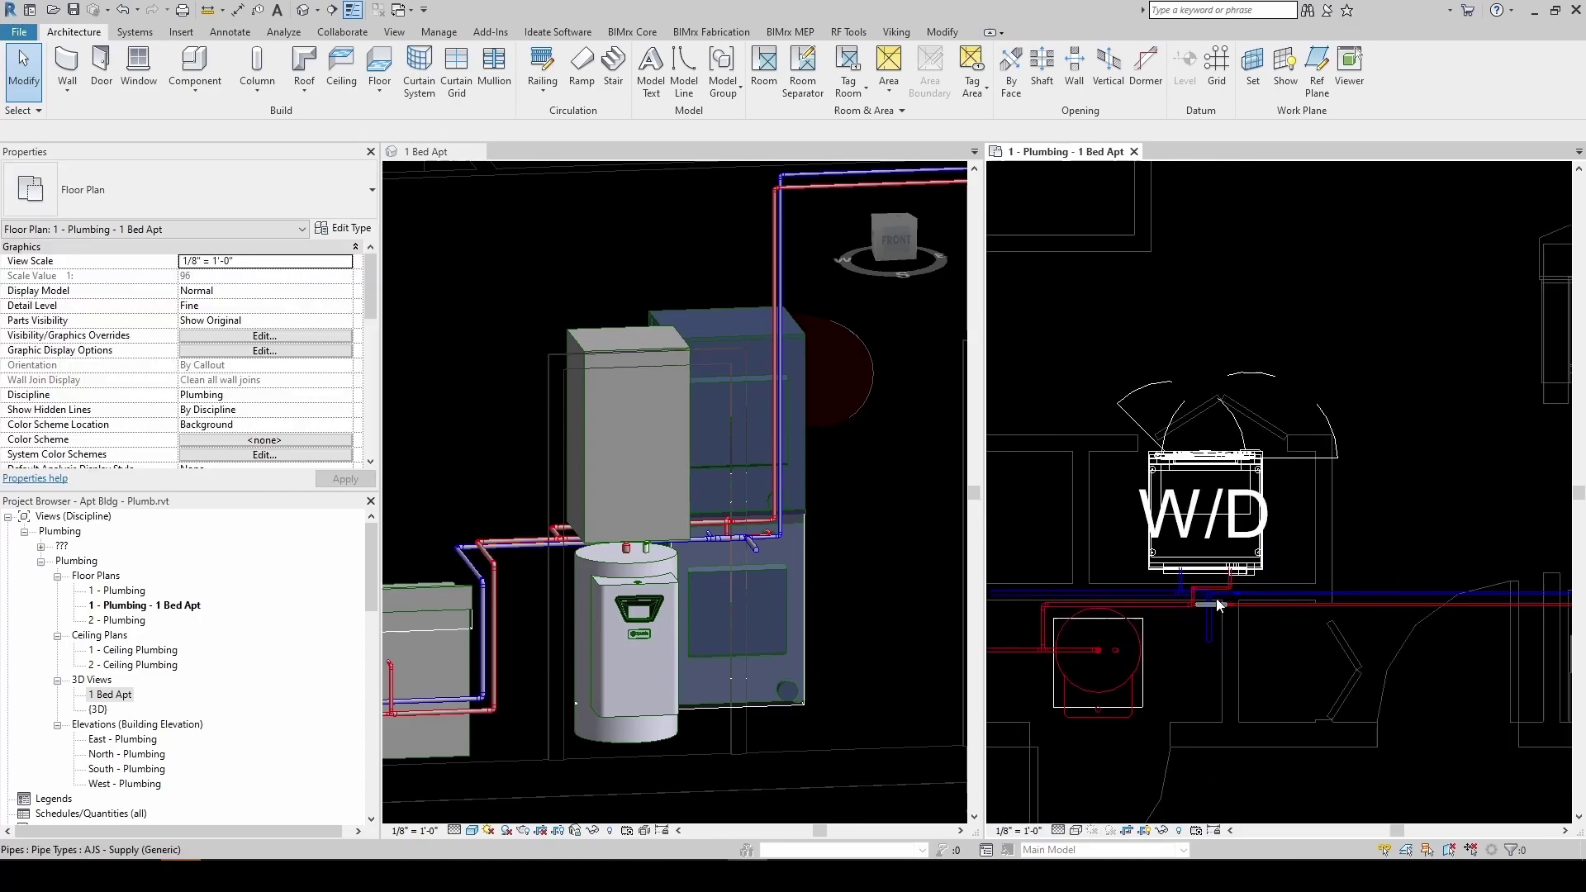
middle_click_drag(1298, 612, 1157, 616)
scroll(1084, 628, "up", 3)
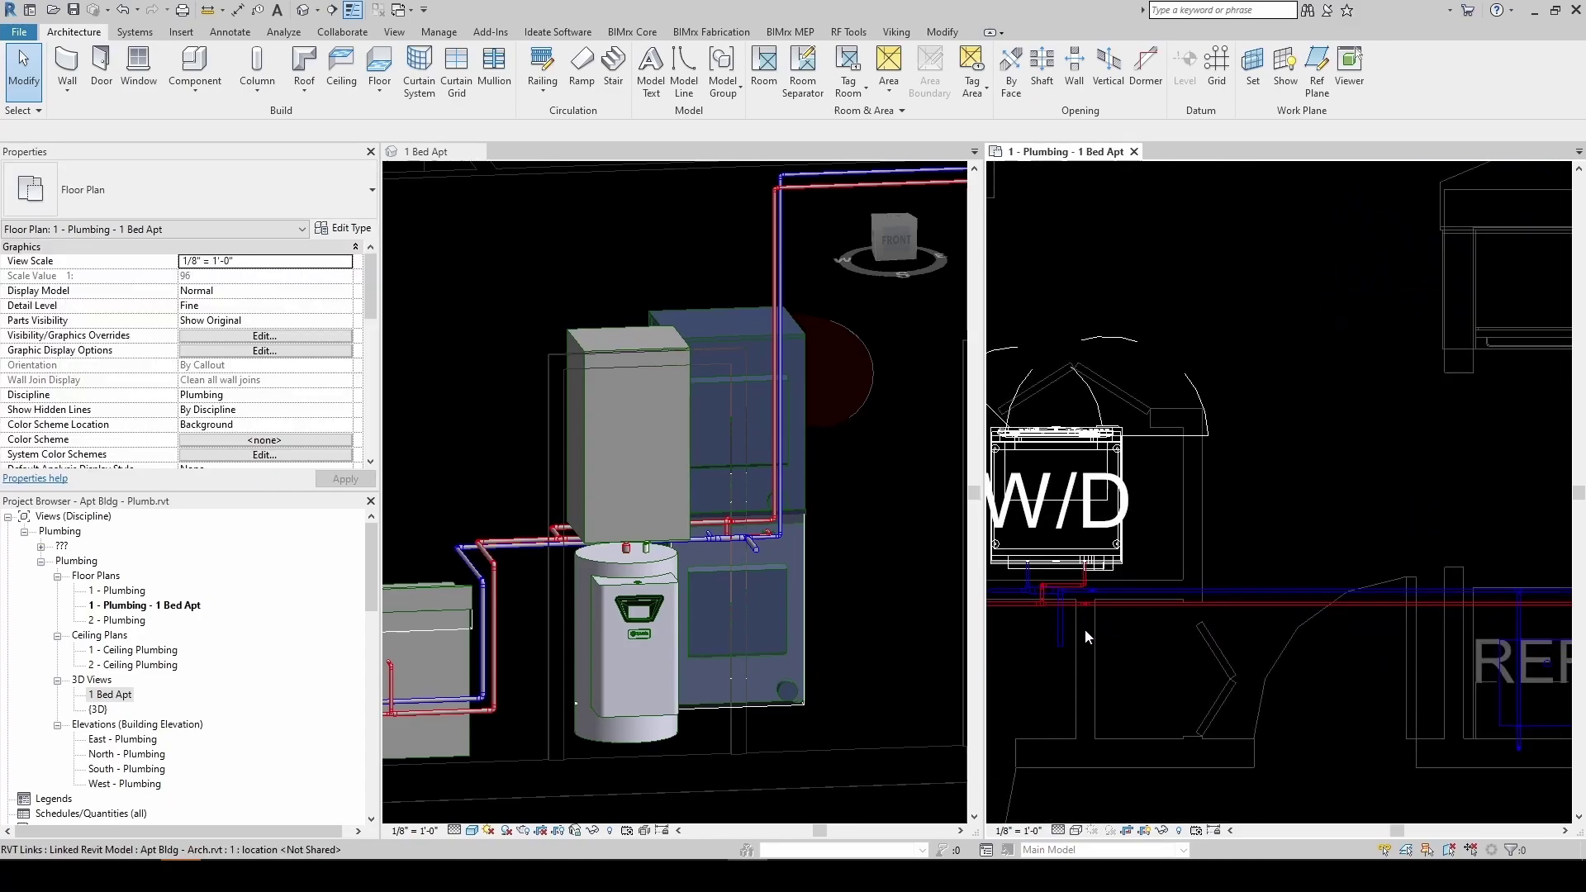
scroll(1060, 644, "up", 3)
middle_click_drag(1060, 643, 1158, 676)
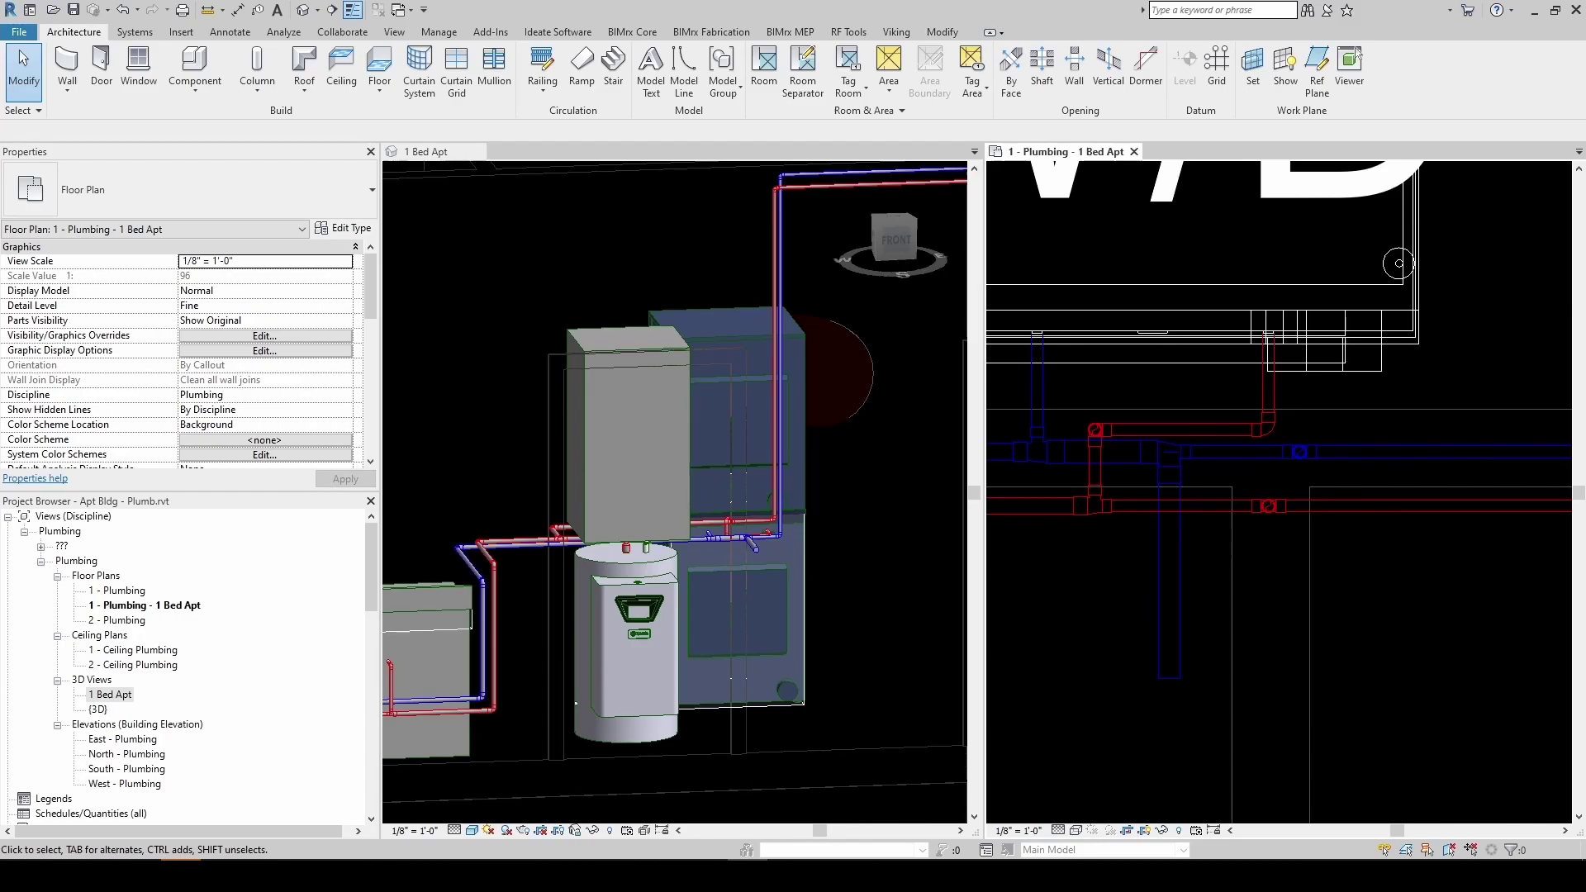
middle_click_drag(1140, 632, 1156, 635)
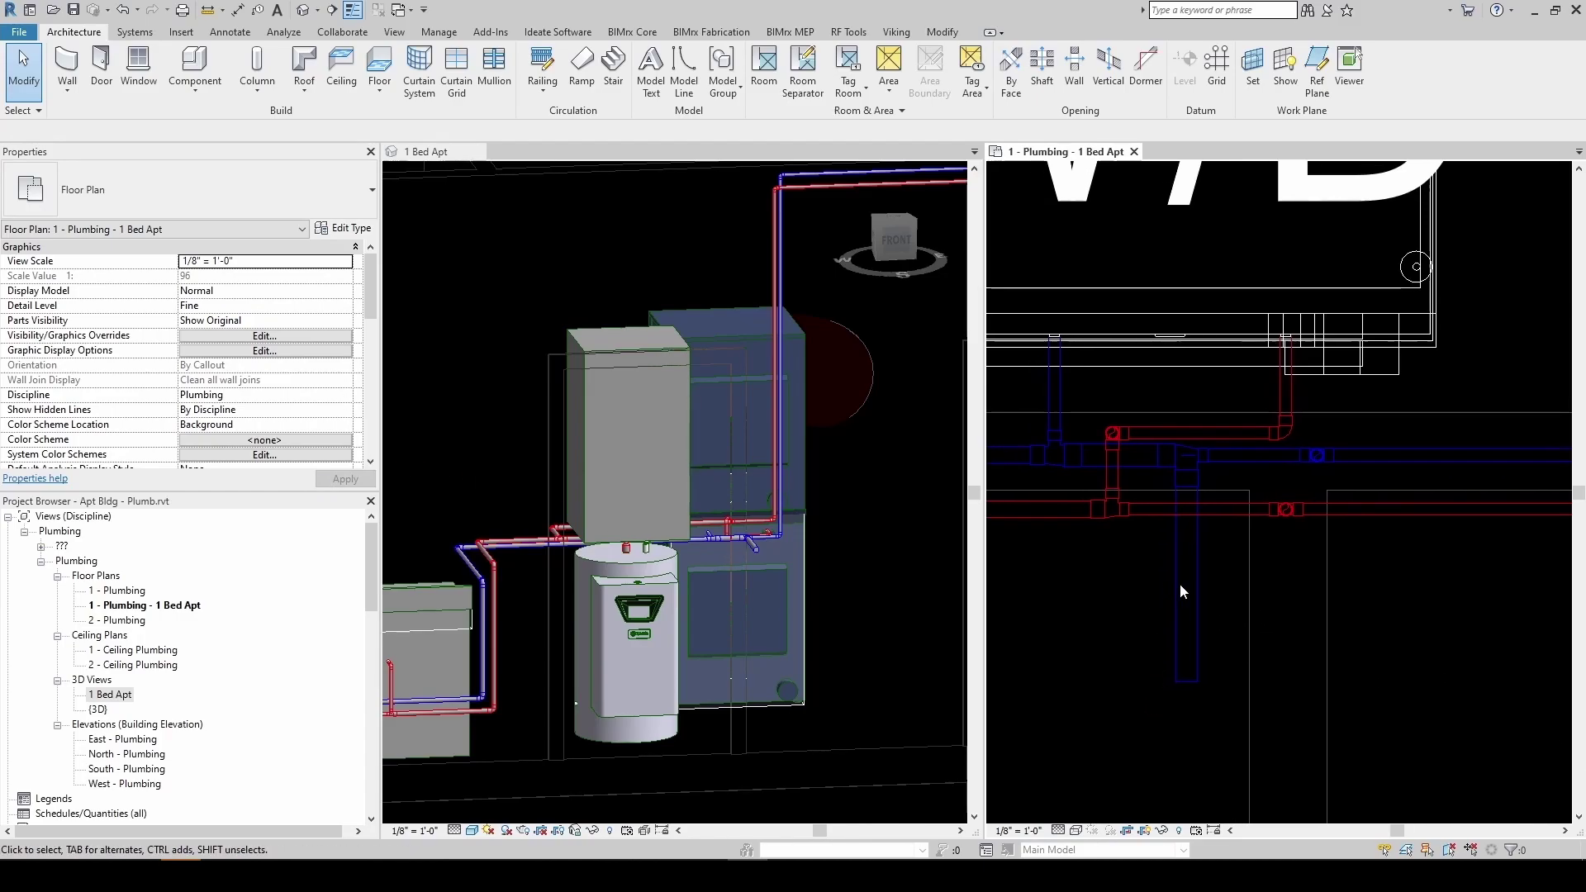
Check which Pipe Accessories families are loaded in the project
scroll(52, 704, "down", 10)
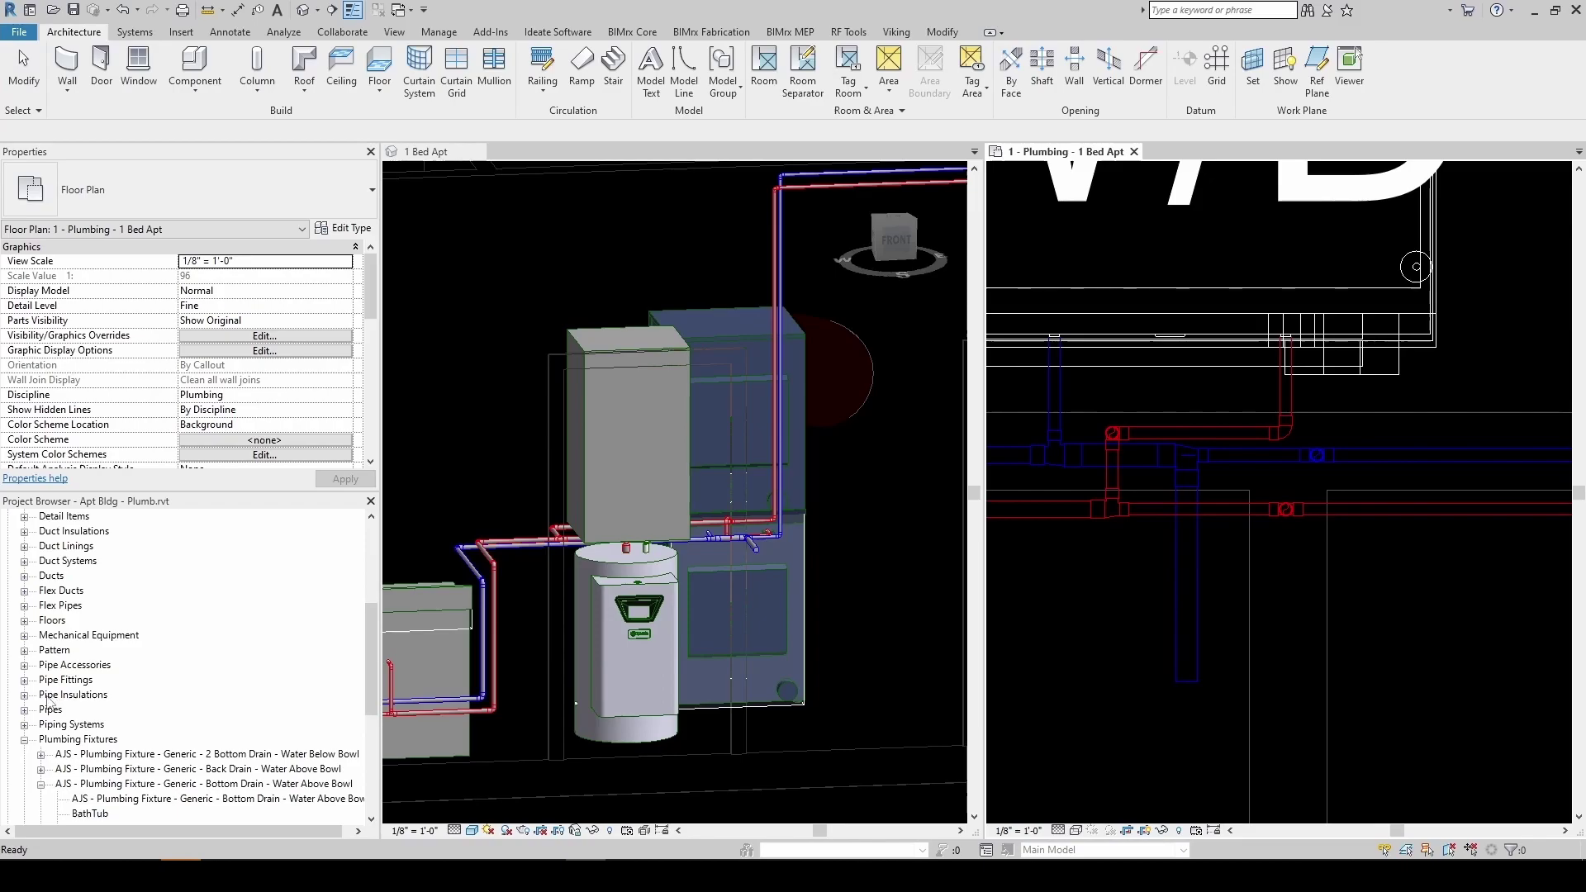
scroll(46, 678, "down", 1)
left_click(25, 636)
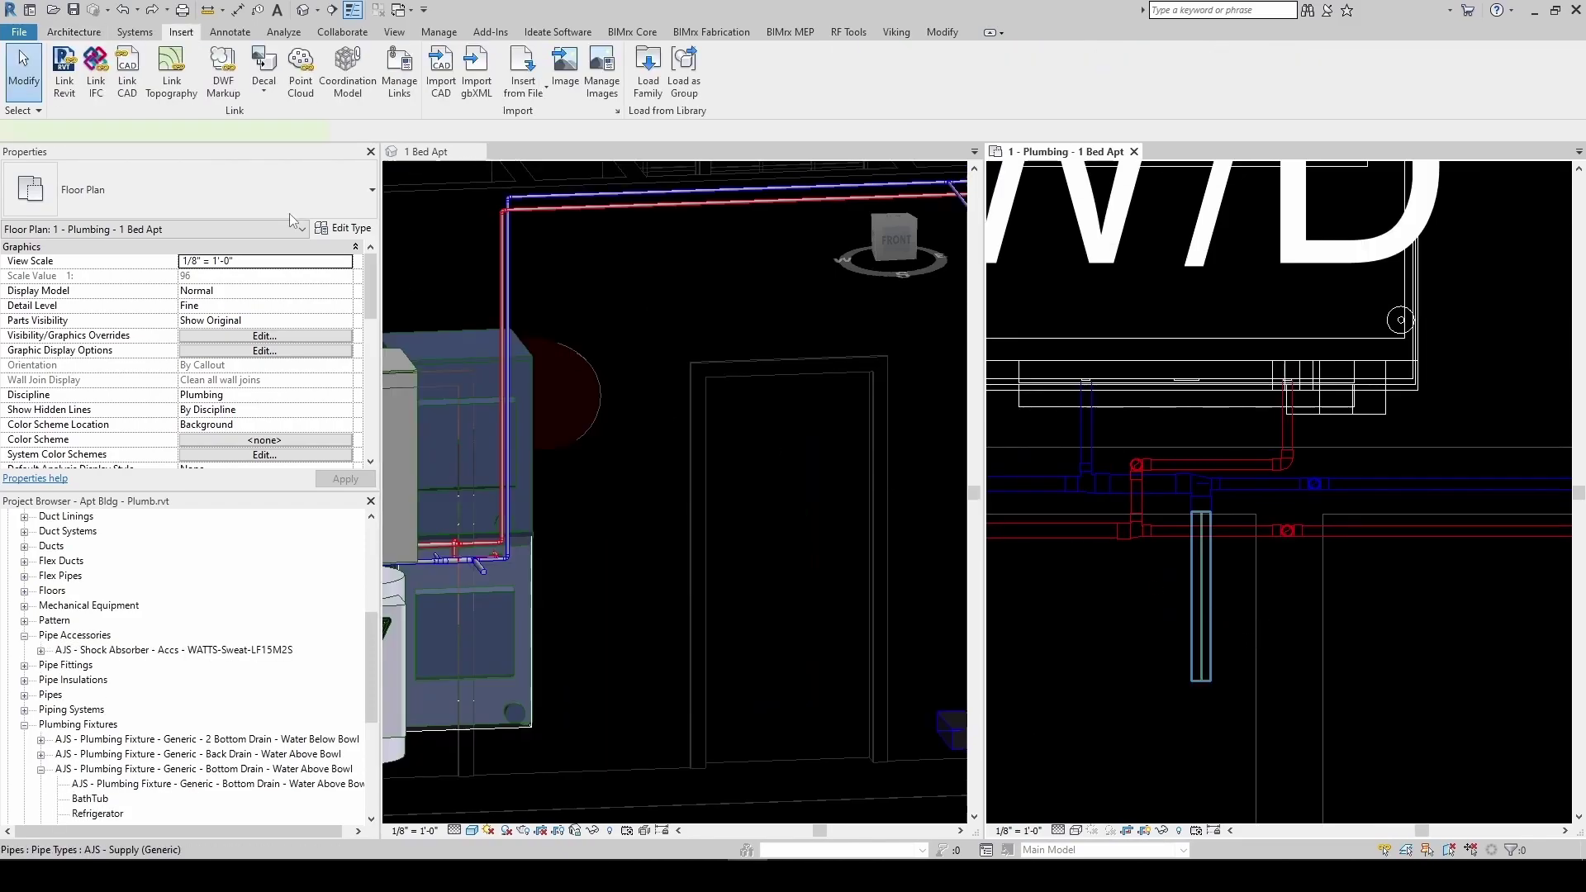
key("Escape")
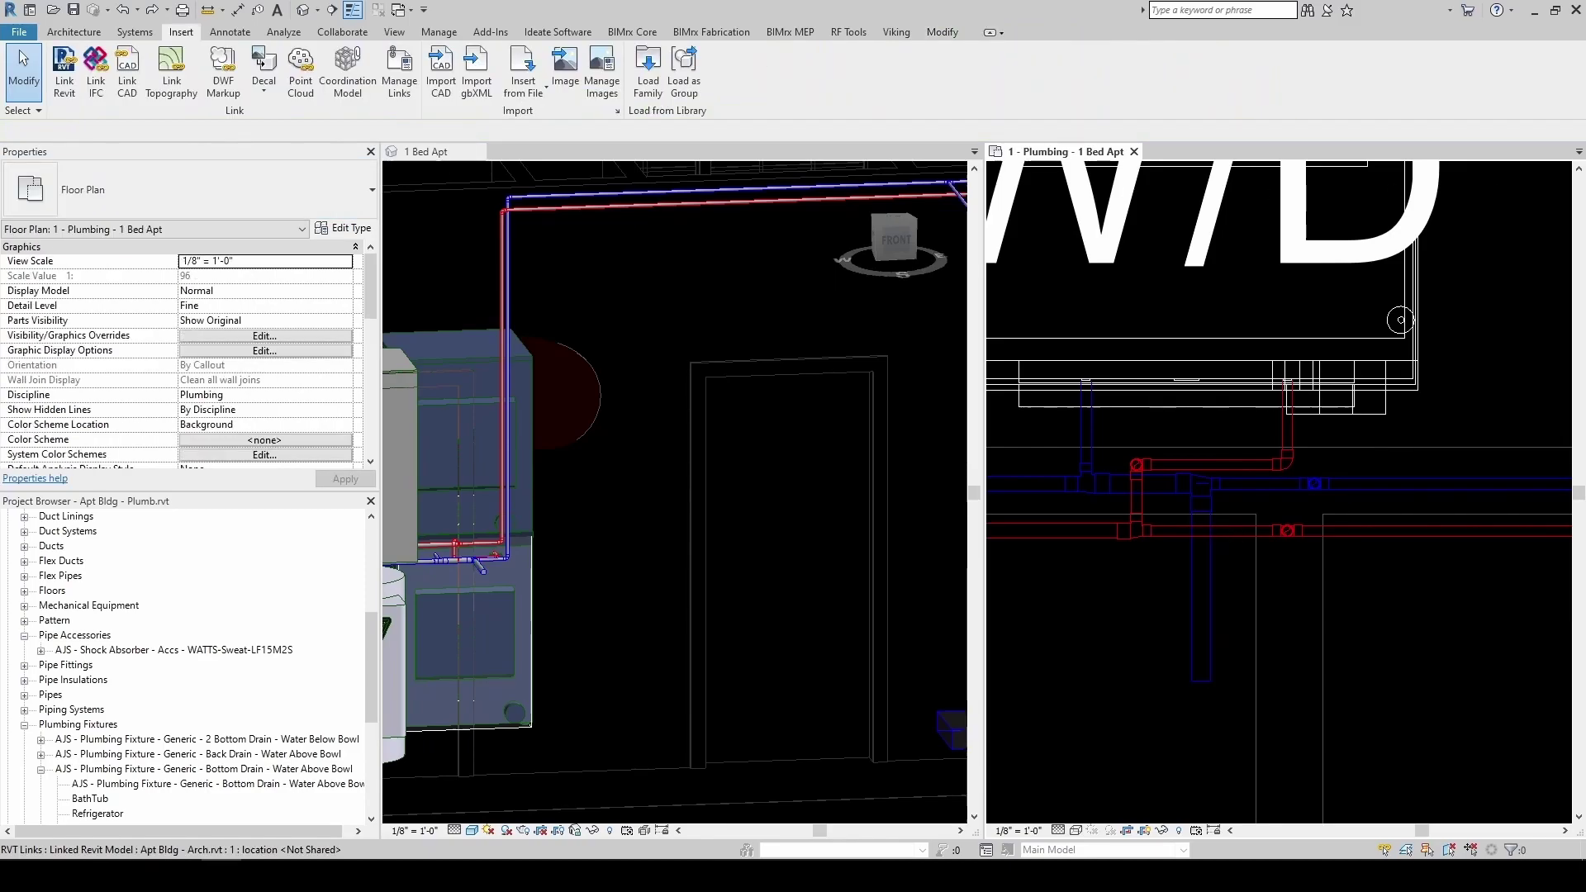
Load the AJS - Valve - Ball - 0.50-8.00 (Generic) family and place its 01.00 type at the midpoint of the cold water branch pipe
left_click_drag(1332, 606, 1303, 649)
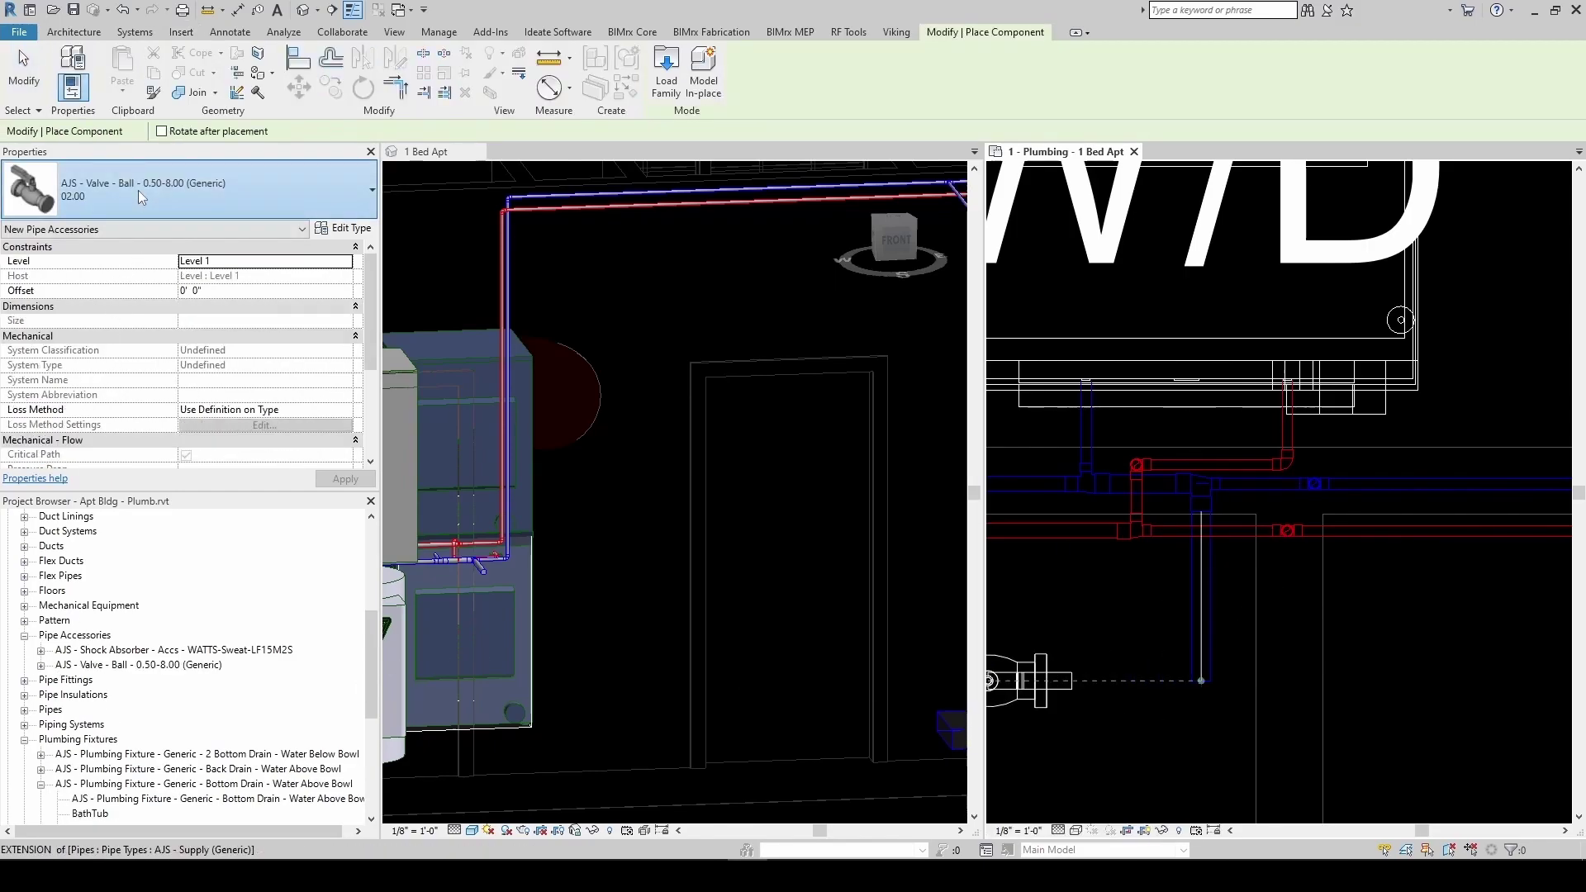
left_click(137, 190)
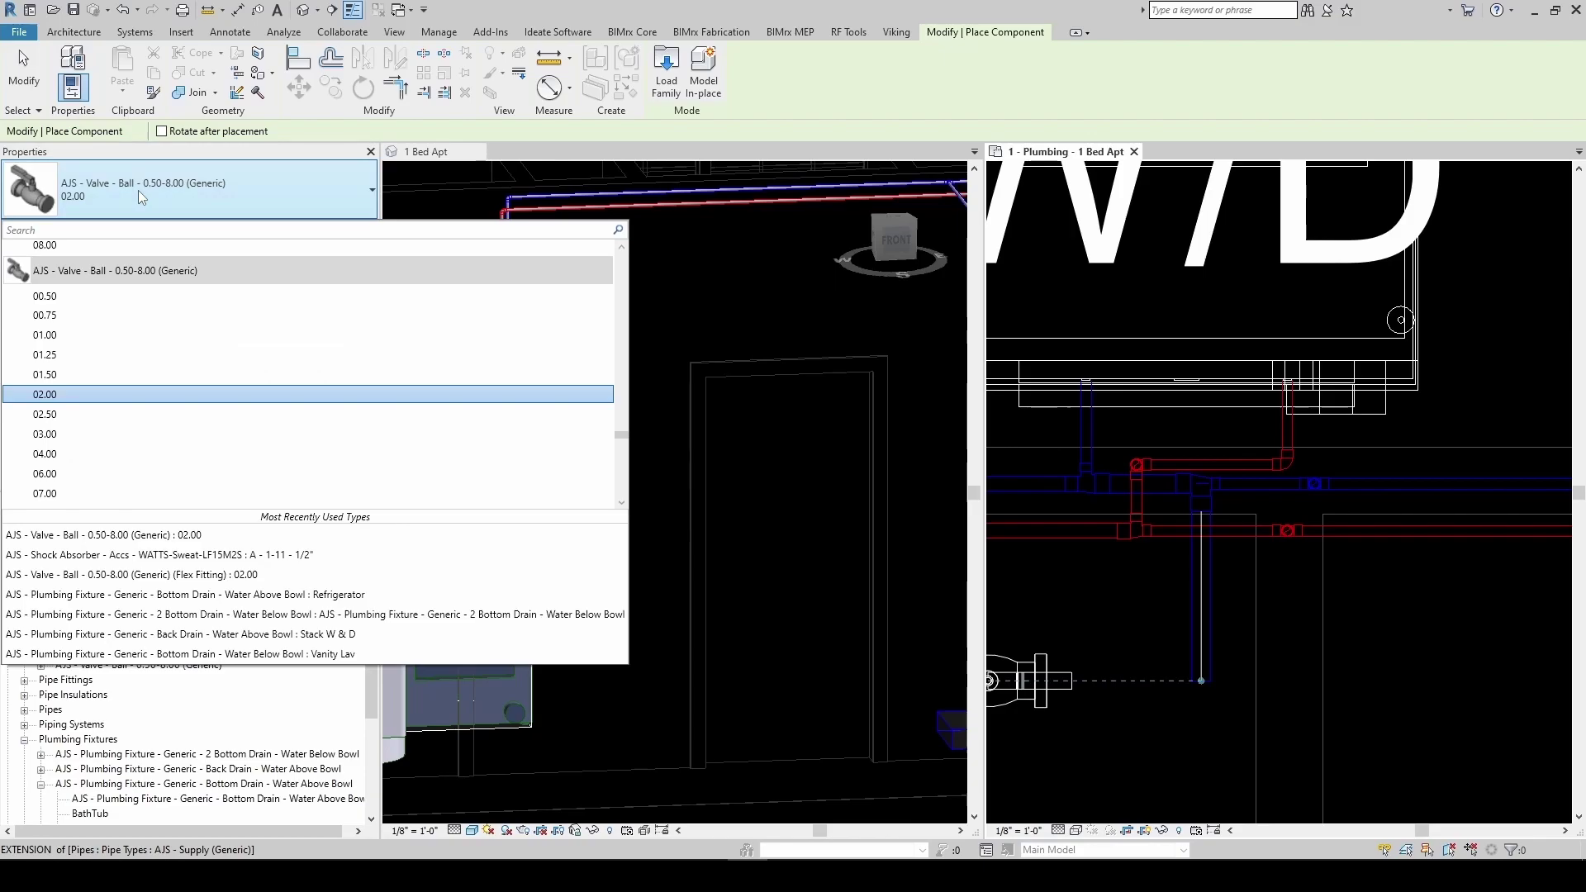
left_click(62, 345)
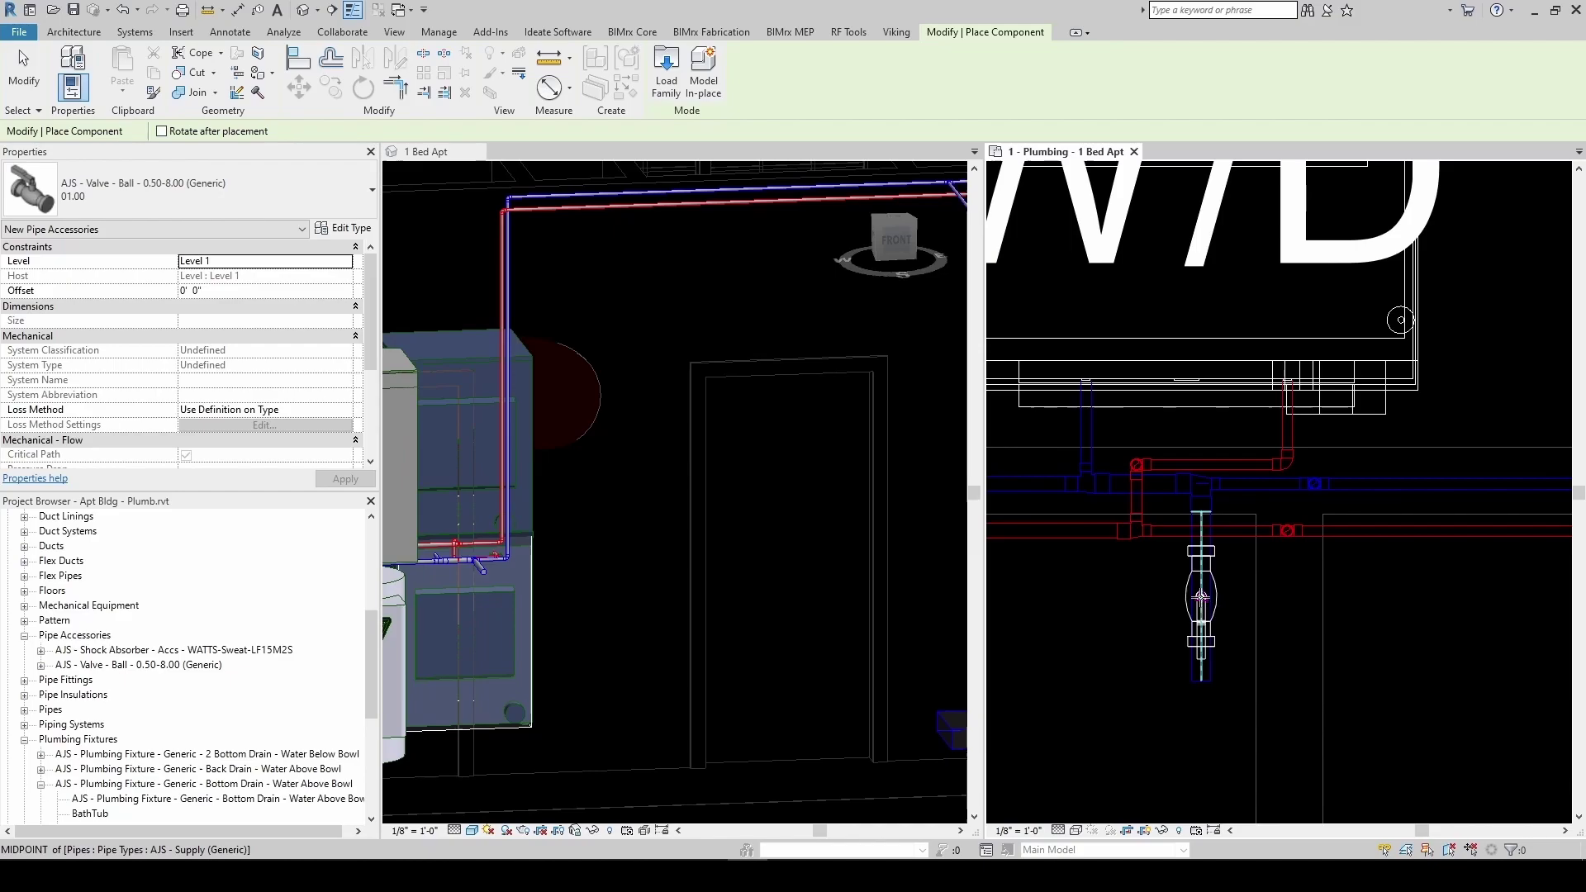
left_click(1202, 596)
key("Escape")
key("Escape")
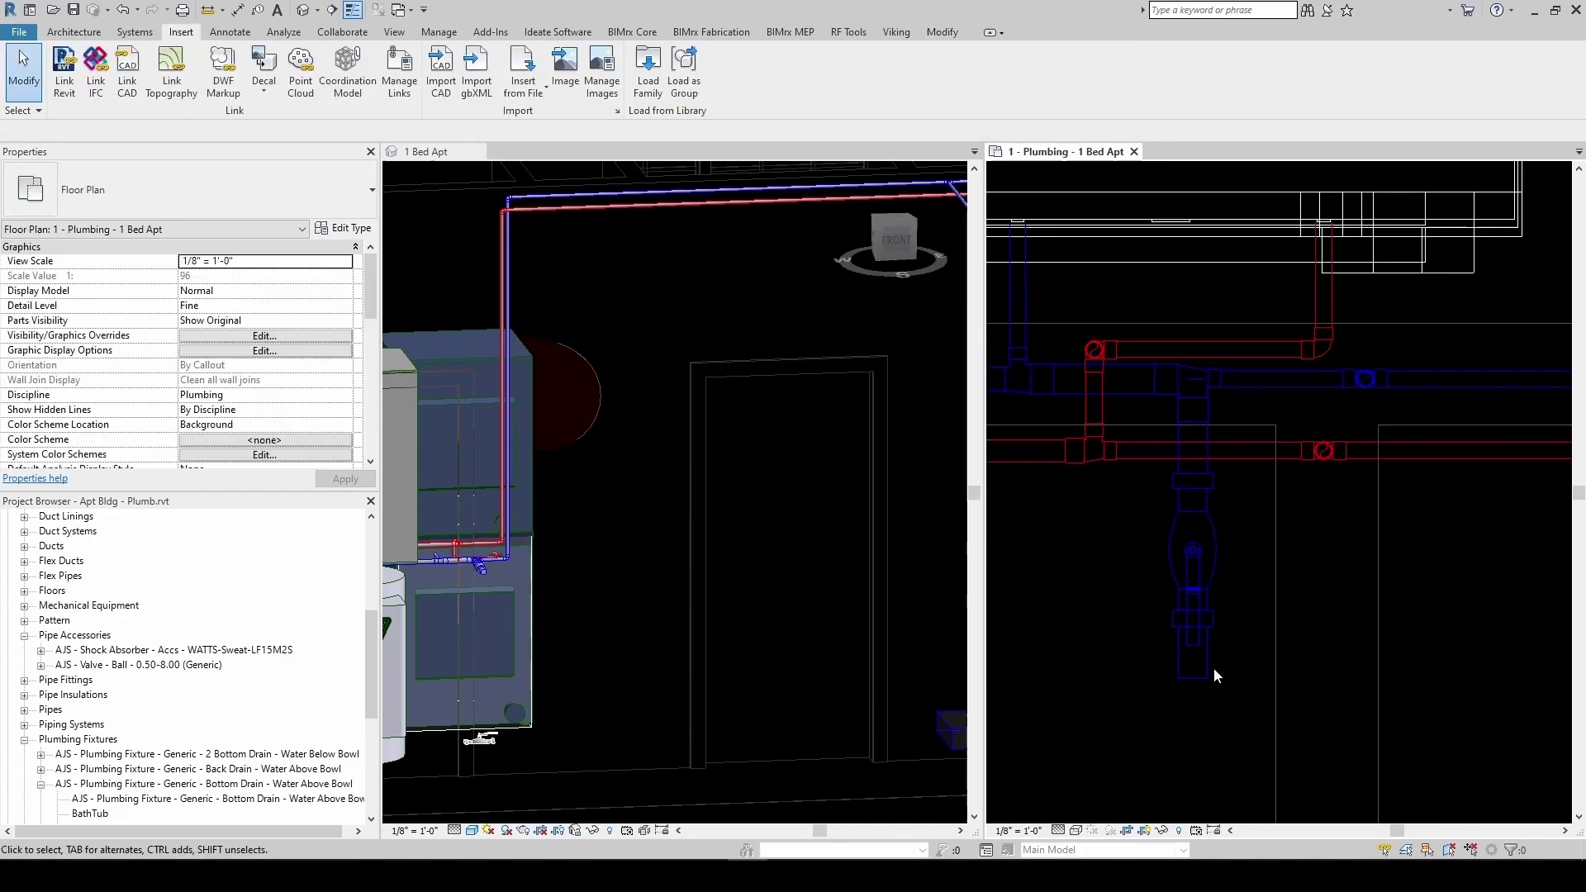
Stretch the free end of the cold water branch below the ball valve to a pipe length of 0' 7 1/2"
scroll(1213, 667, "up", 2)
middle_click_drag(1213, 668, 1175, 608)
scroll(1165, 617, "down", 2)
scroll(1187, 643, "up", 3)
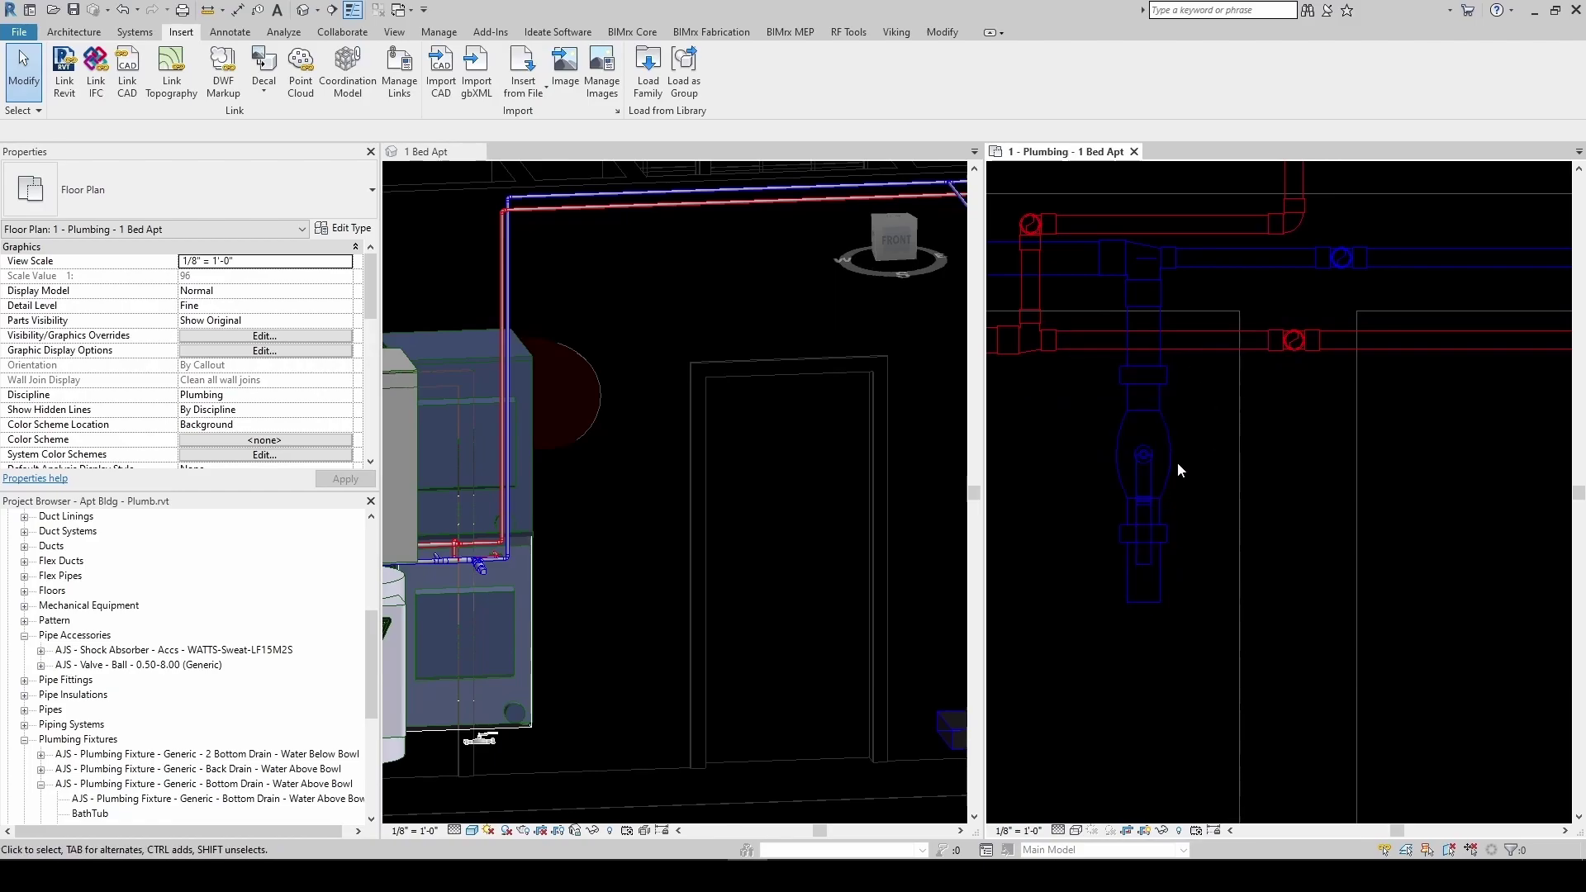
left_click(1156, 588)
scroll(1196, 598, "down", 2)
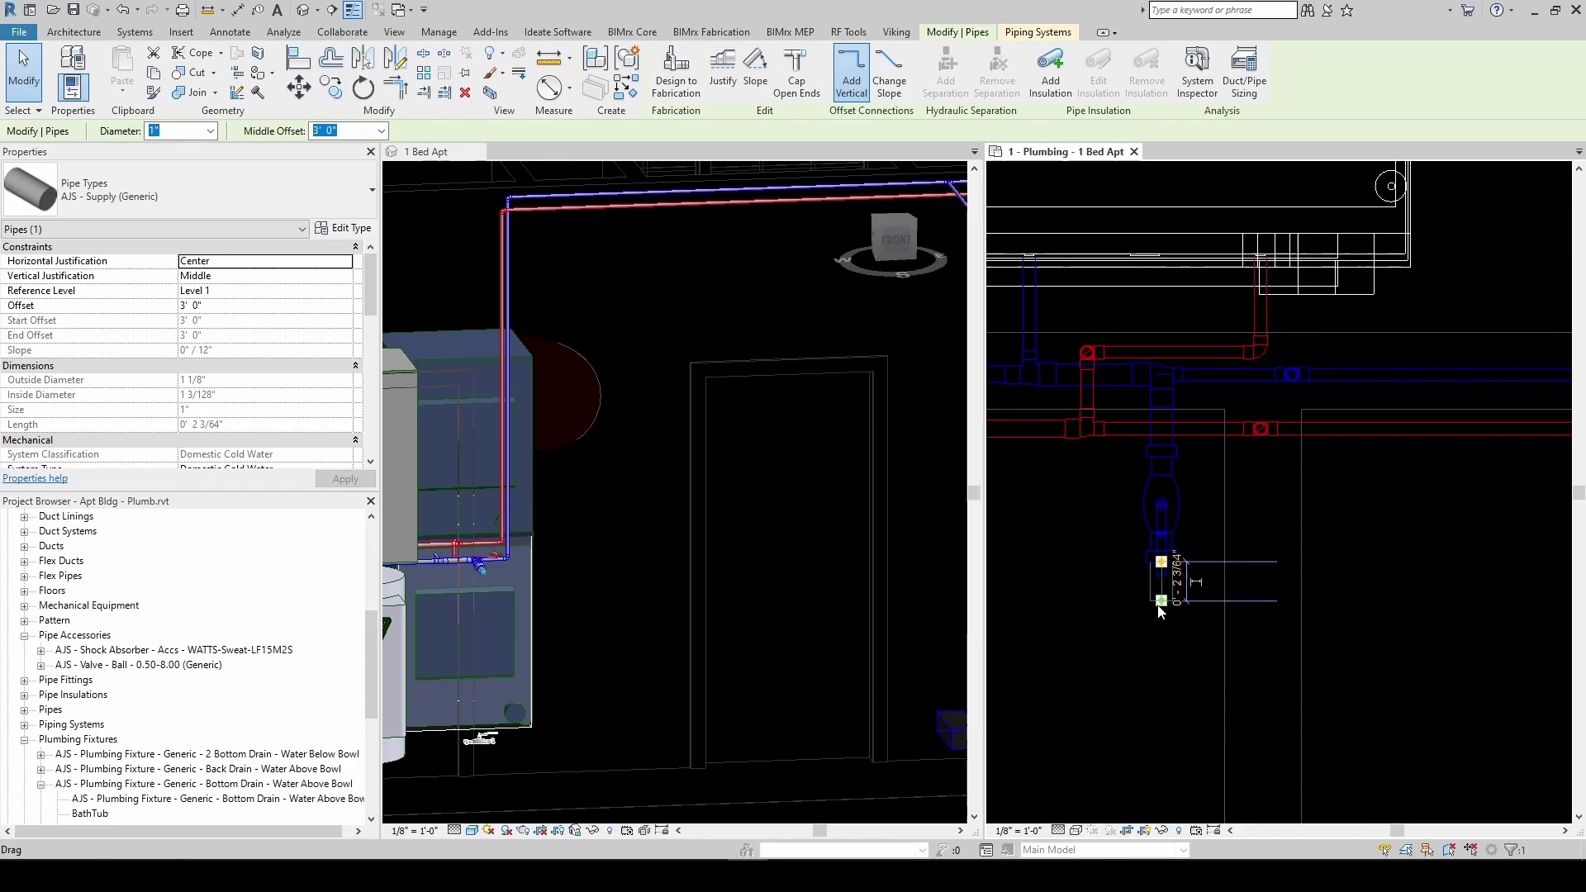
left_click_drag(1161, 602, 1161, 711)
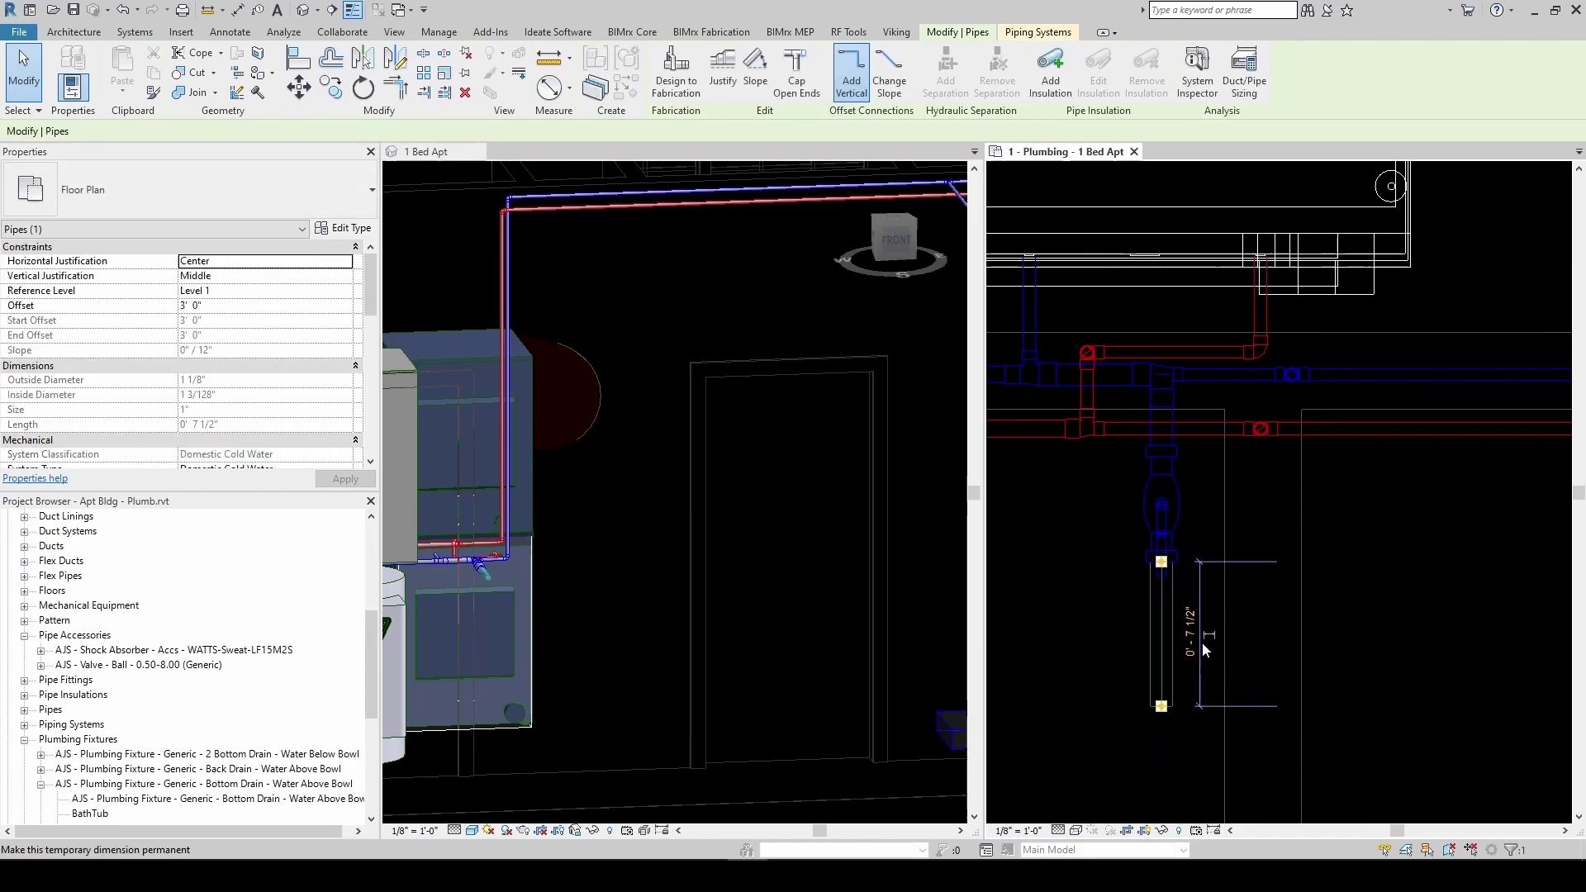
key("Escape")
Start a pipe at the water heater's 1 1/4" cold water inlet in plan and set its diameter to 1"
scroll(1222, 590, "down", 2)
middle_click_drag(1190, 683, 1264, 647)
scroll(1262, 646, "down", 1)
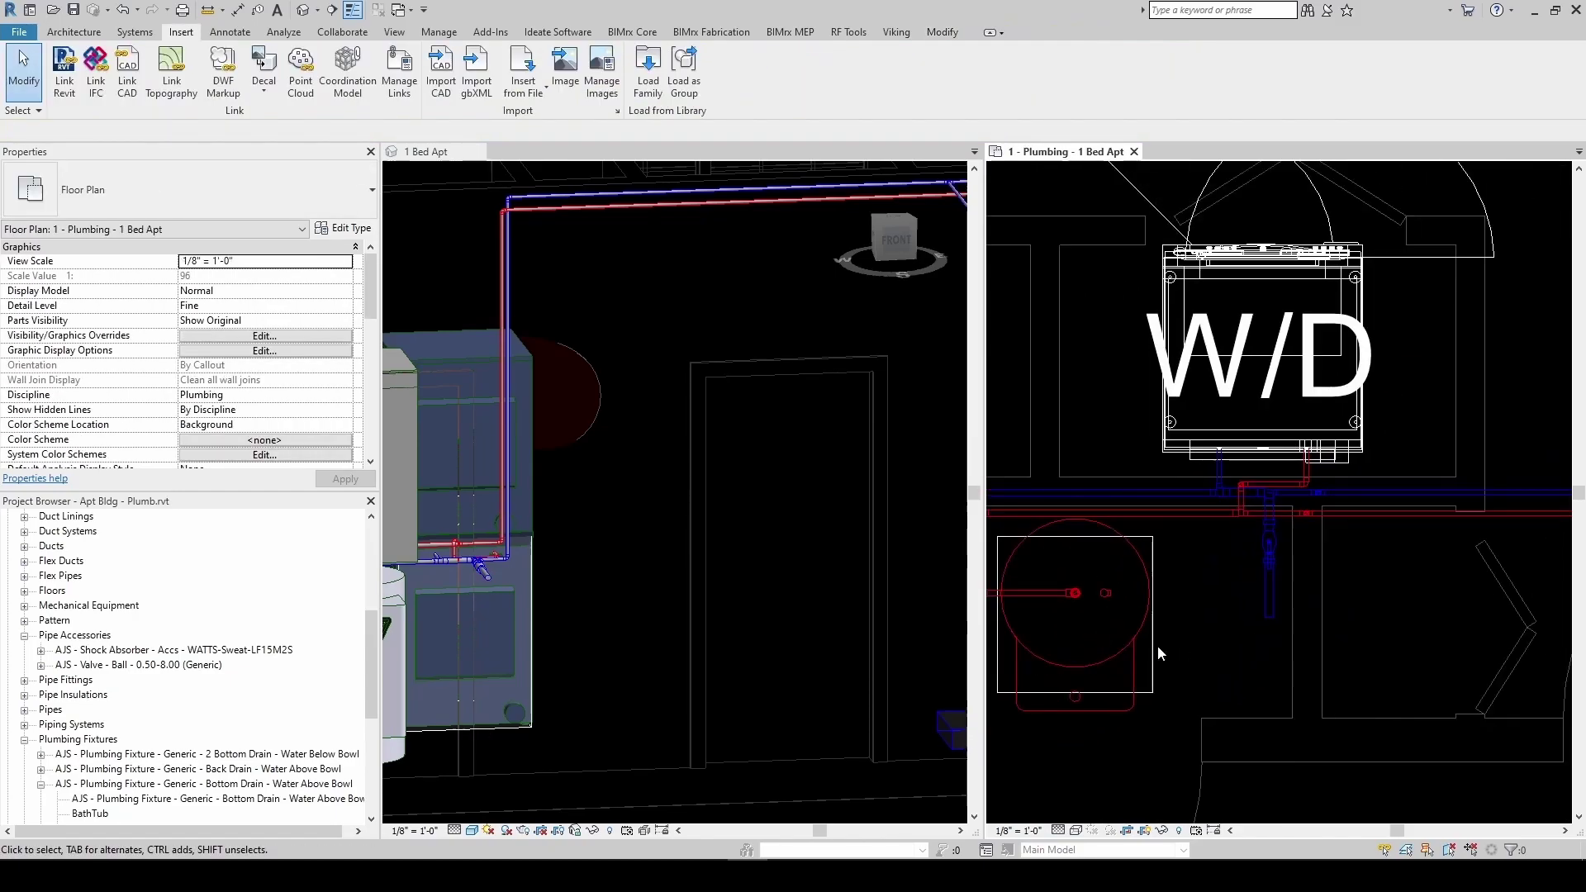
middle_click_drag(1157, 648, 1223, 647)
scroll(777, 570, "down", 2)
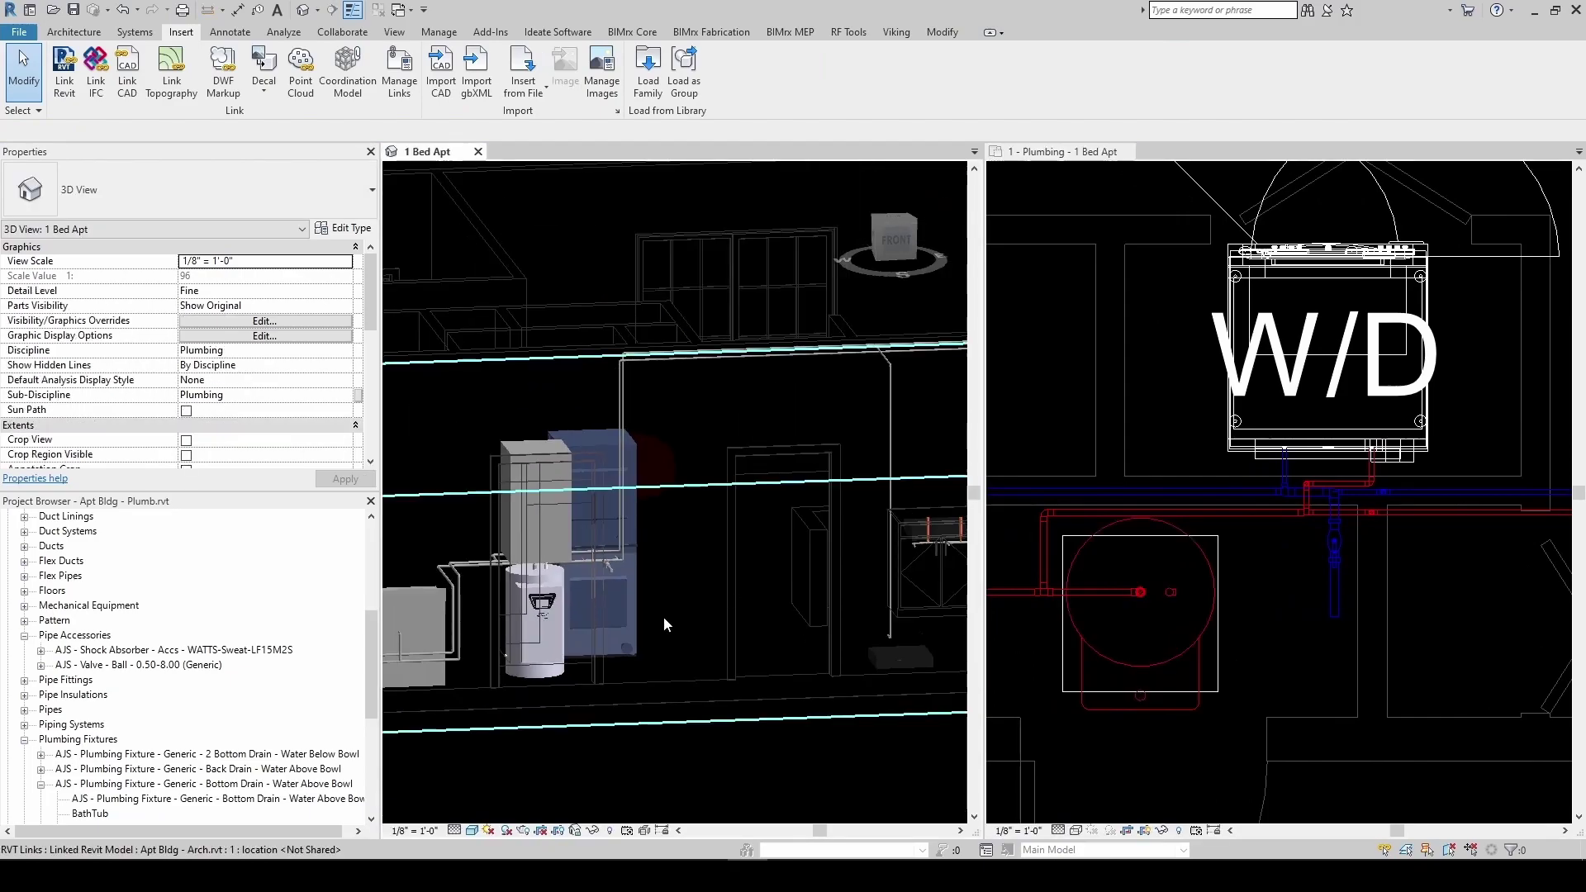
scroll(560, 632, "up", 6)
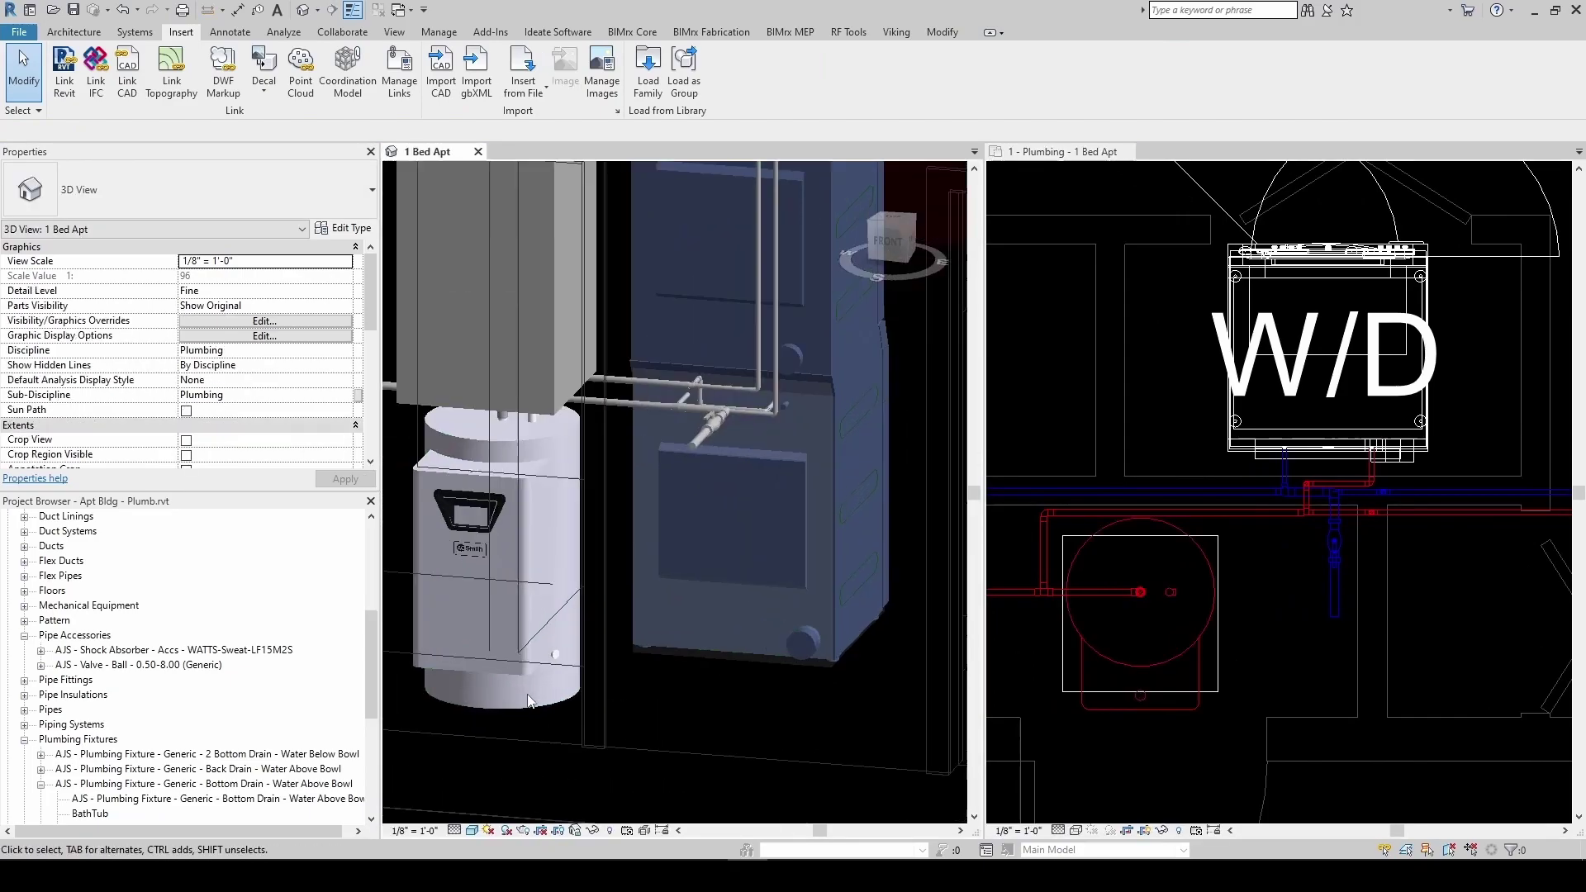
left_click(1226, 688)
left_click(1202, 640)
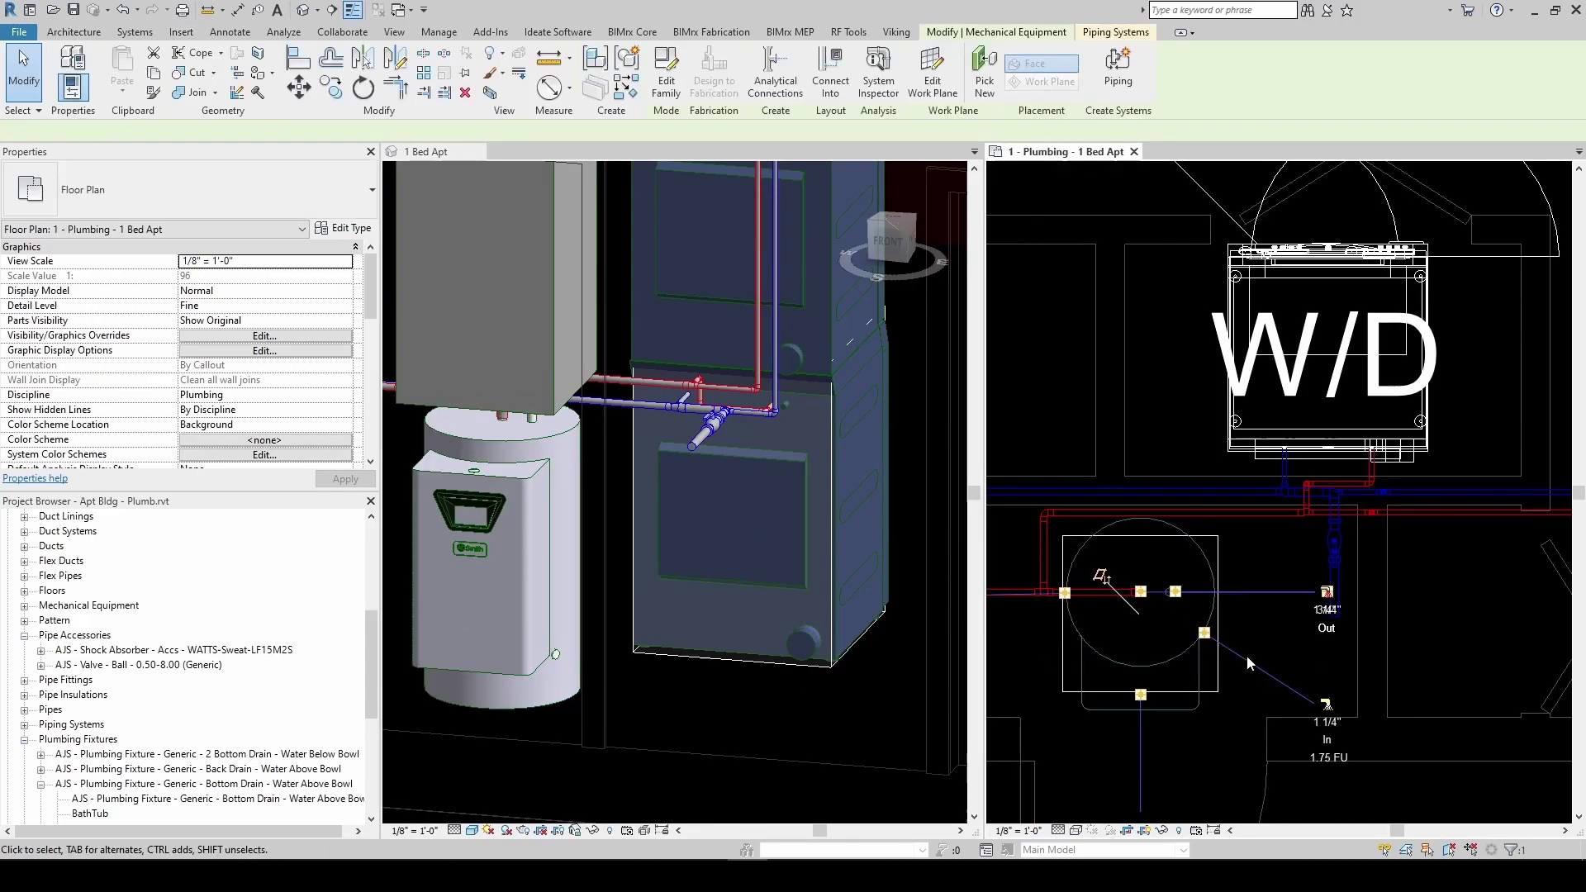
left_click(1327, 704)
scroll(1224, 654, "up", 2)
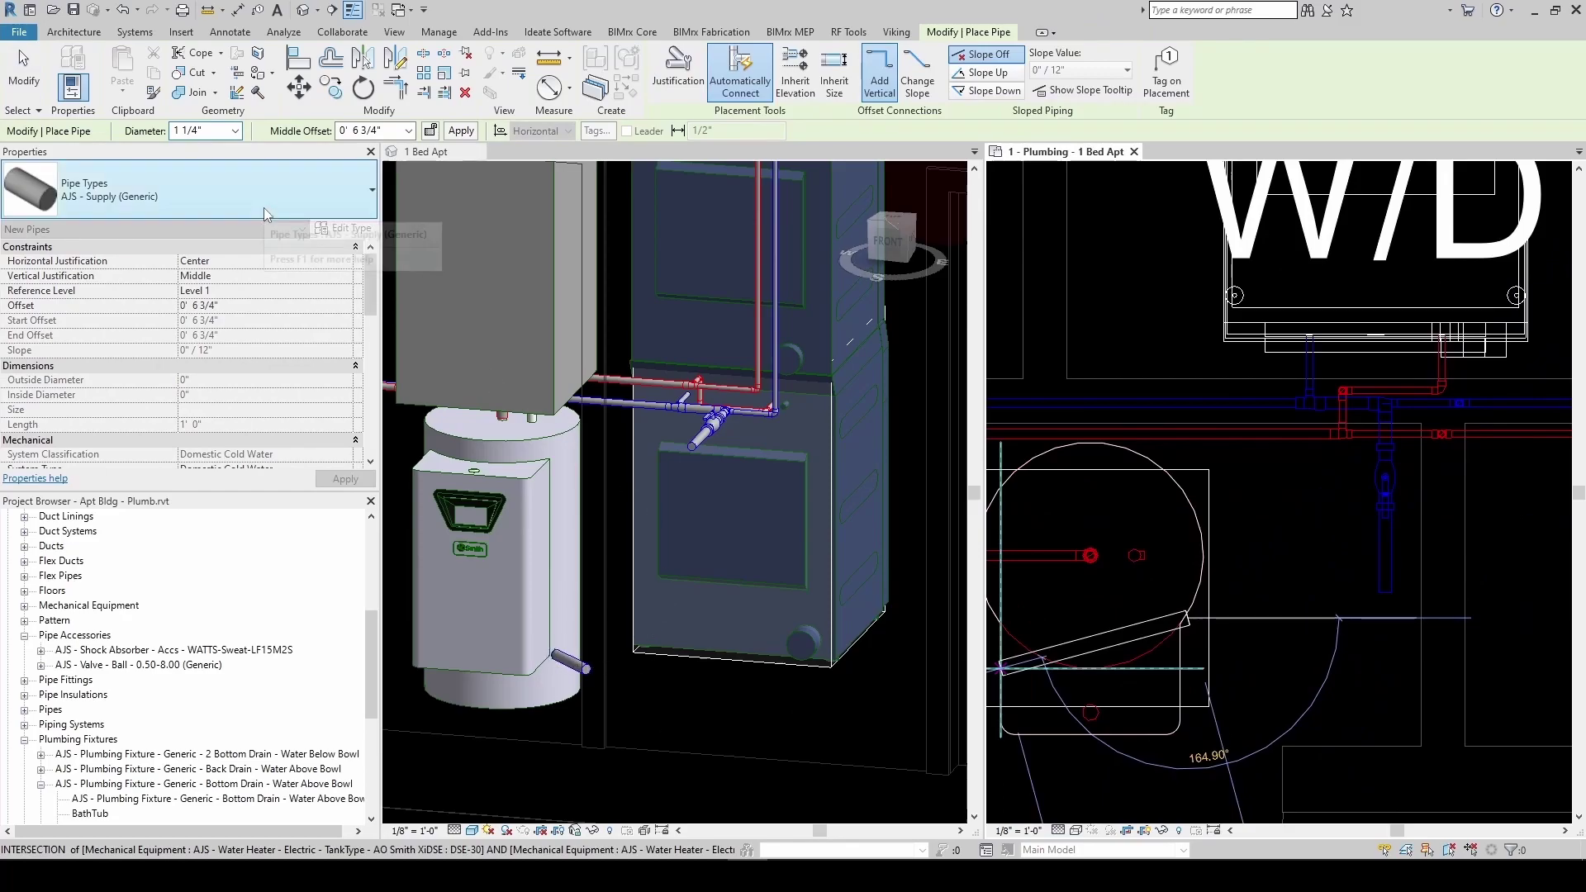
left_click(234, 131)
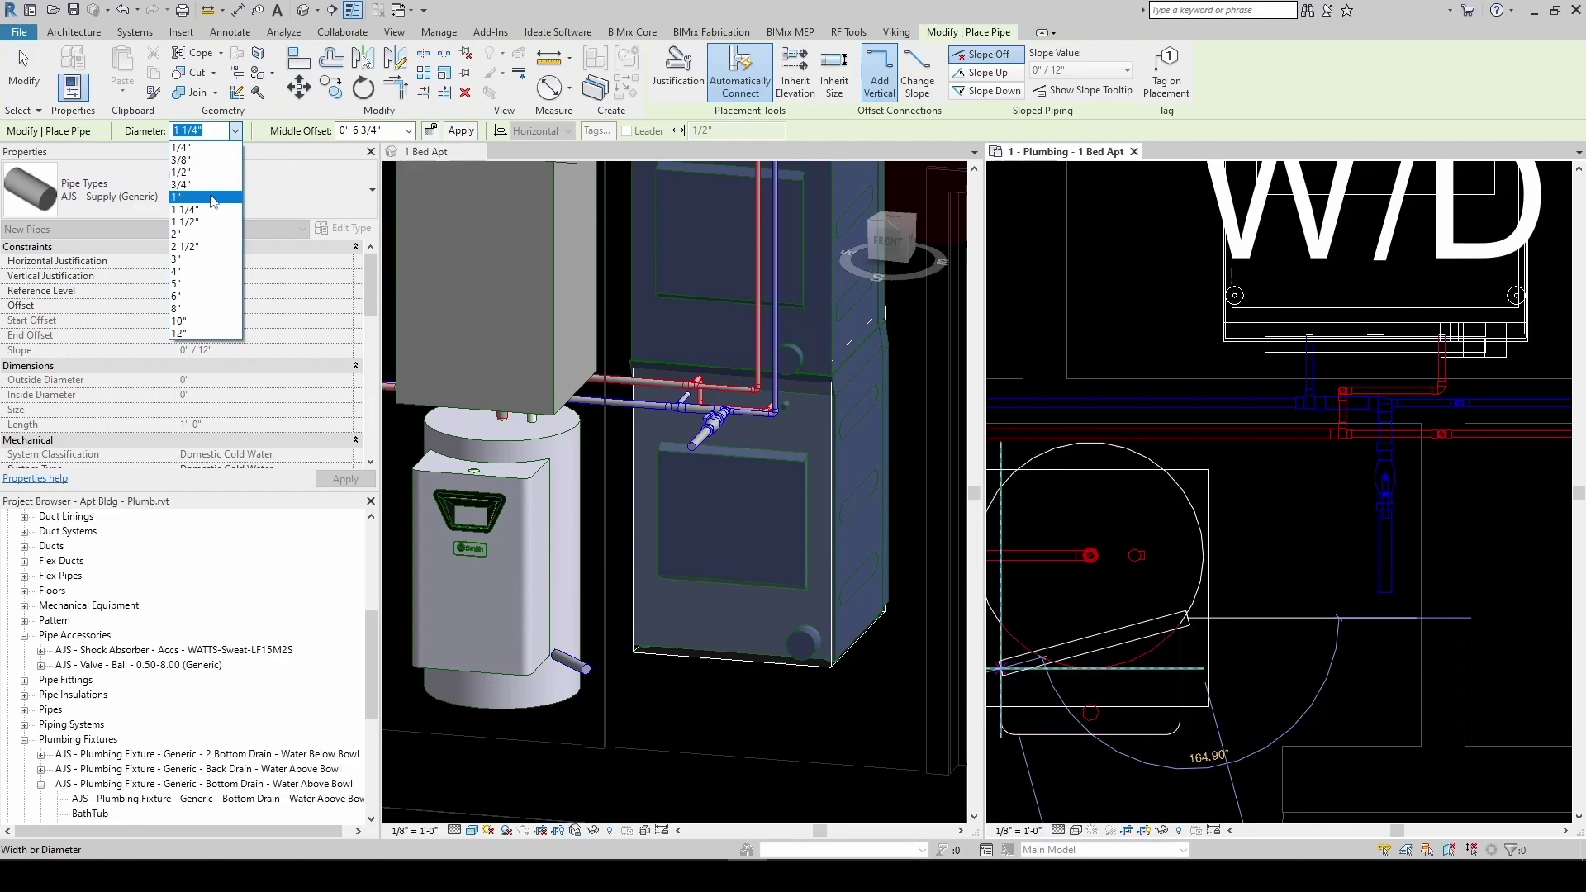
left_click(214, 199)
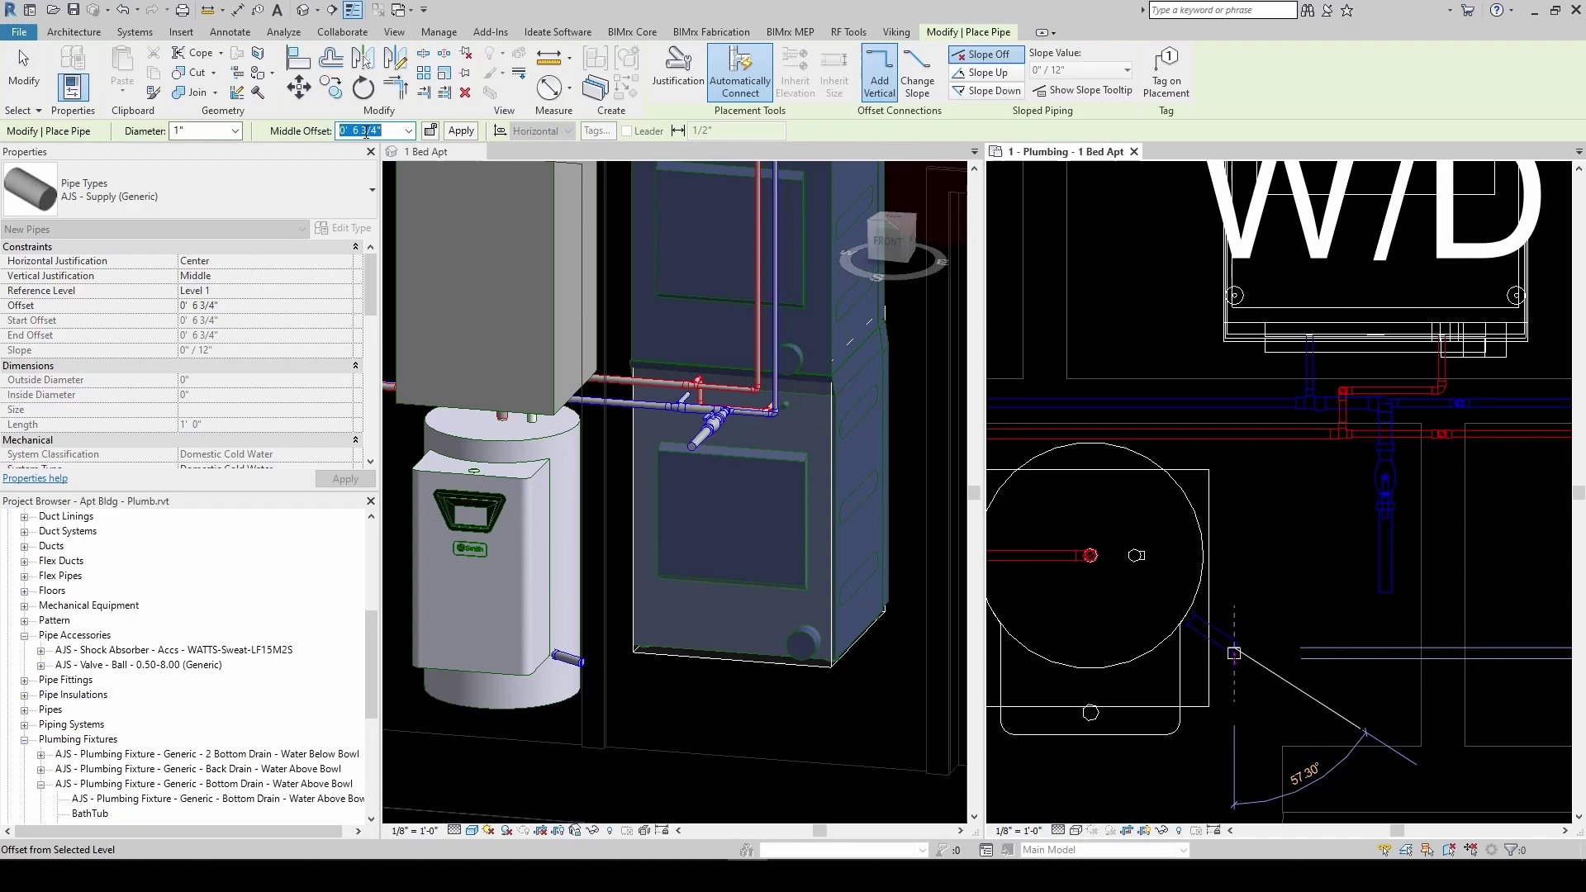
Set the pipe's middle offset to 4' and run it horizontally until it lines up with the cold water branch
left_click(372, 128)
type("4'")
key("Return")
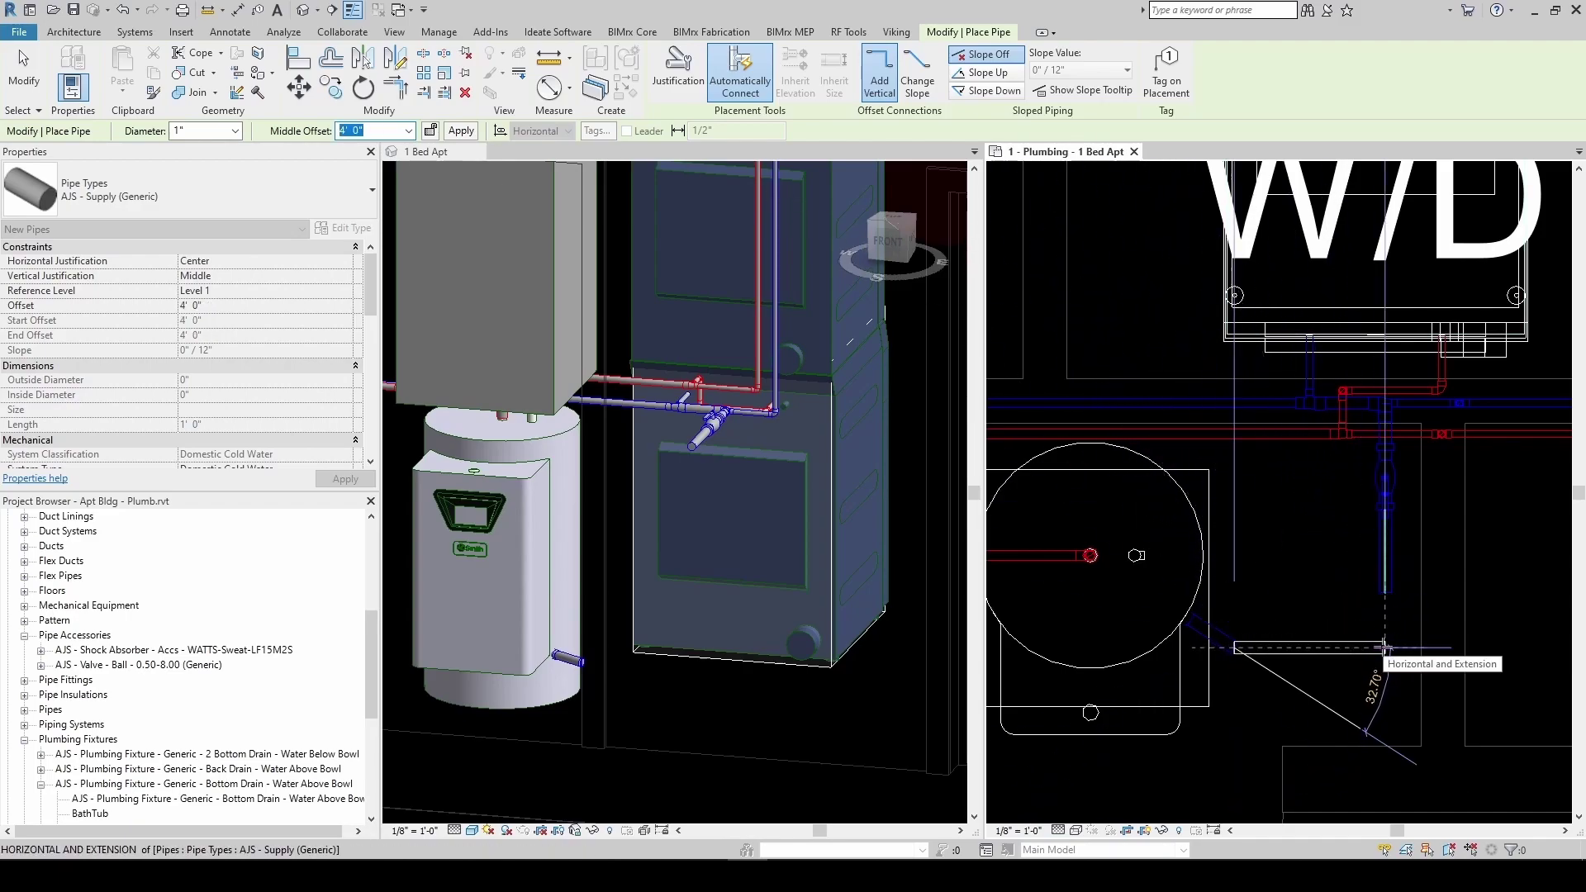
left_click(1386, 647)
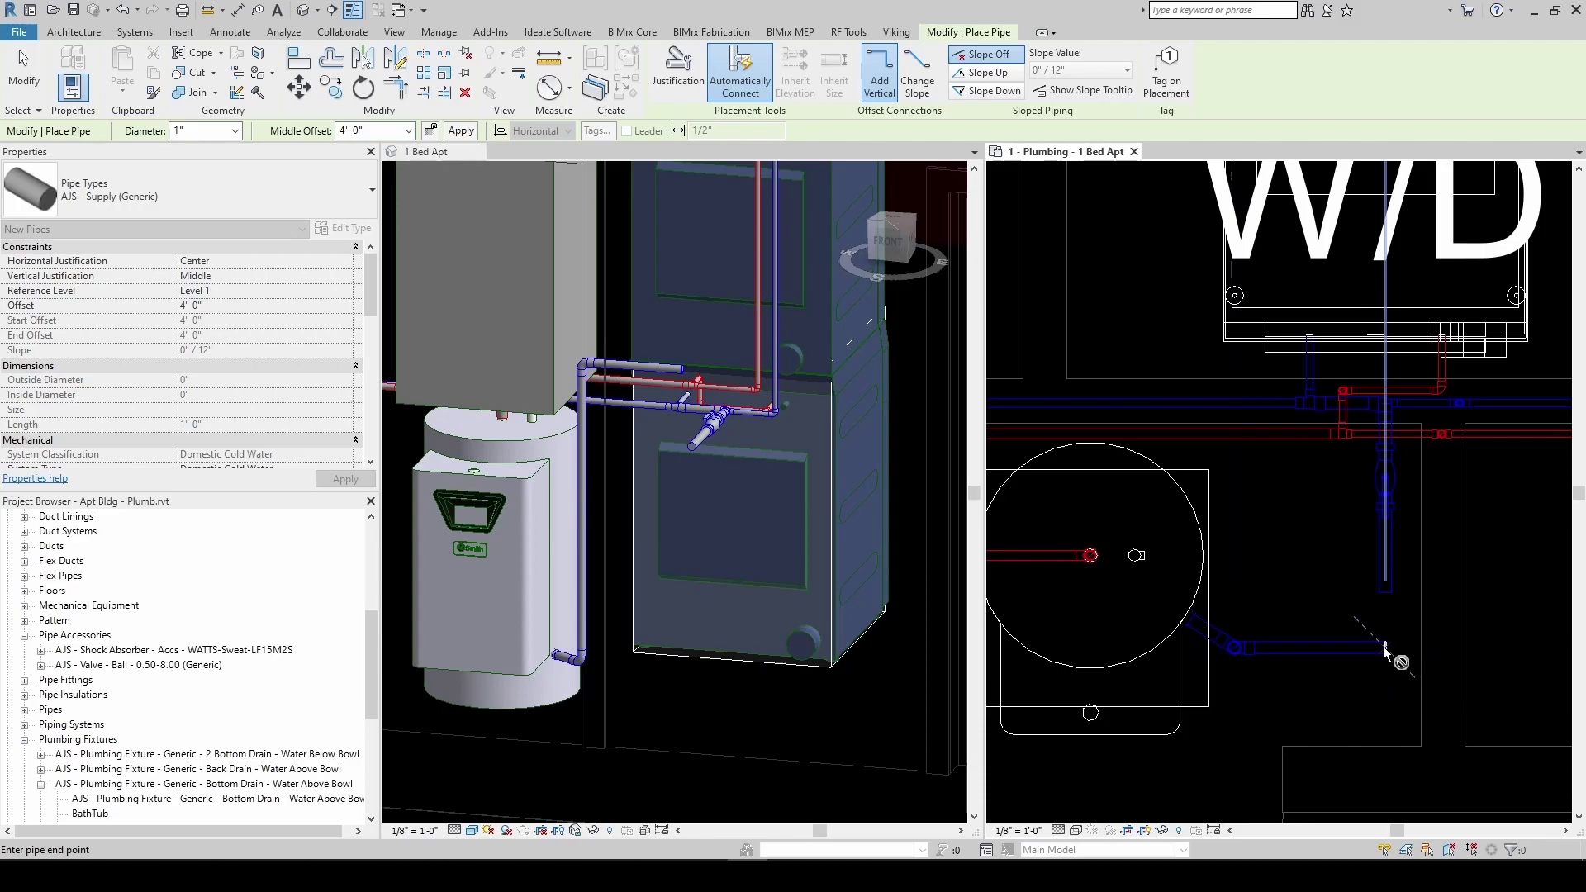
key("Escape")
key("Escape")
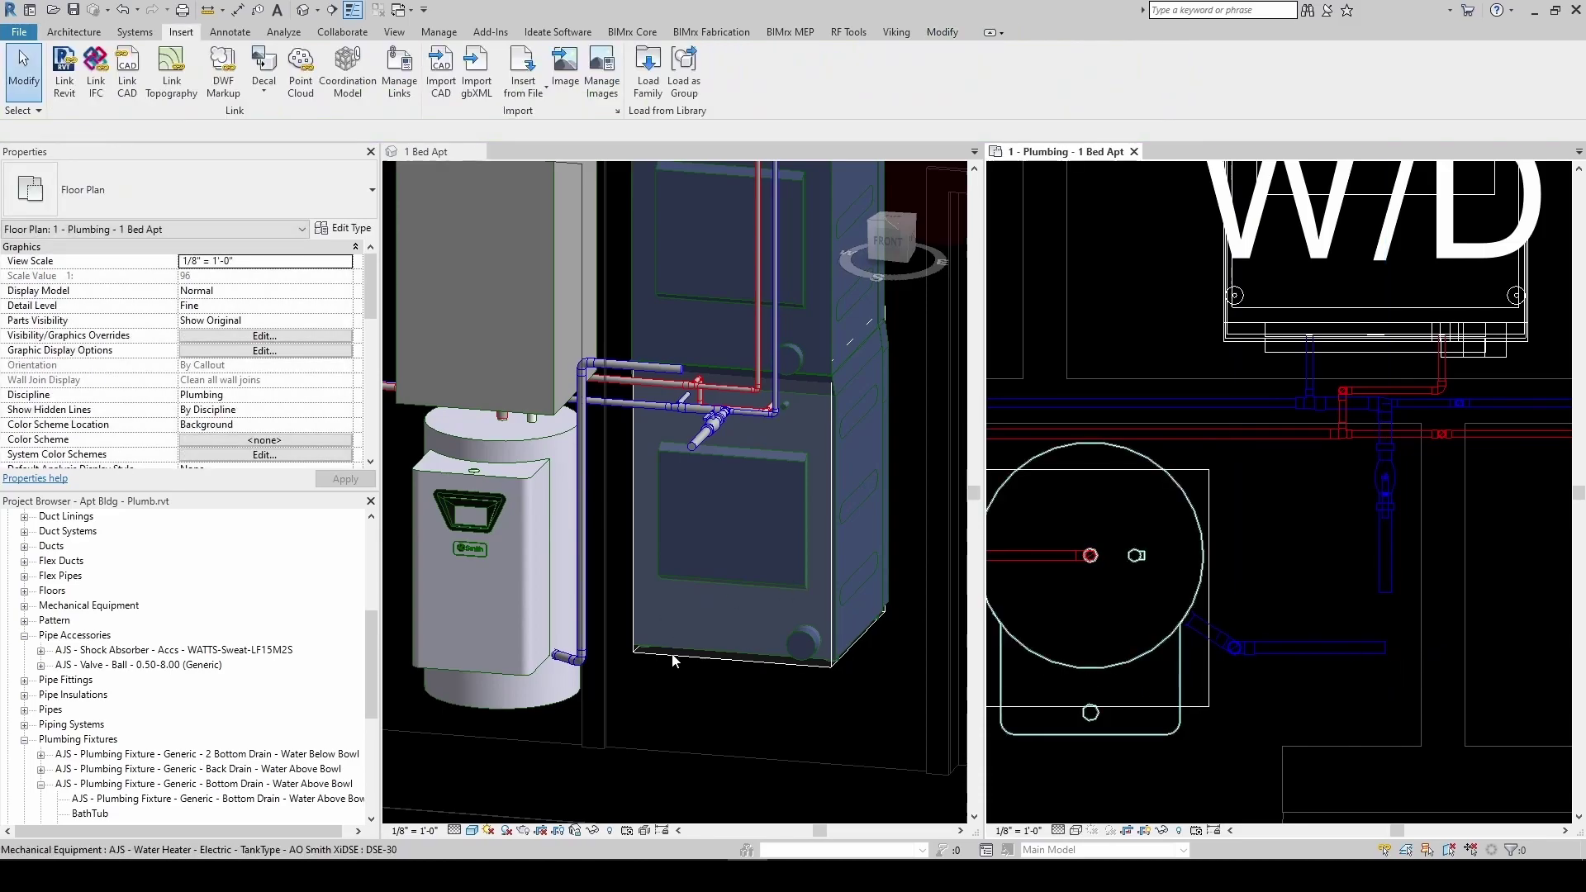
Examine the heater's new cold water riser and the ball valve on the branch in the 3D view
middle_click_drag(674, 661, 533, 467, "shift")
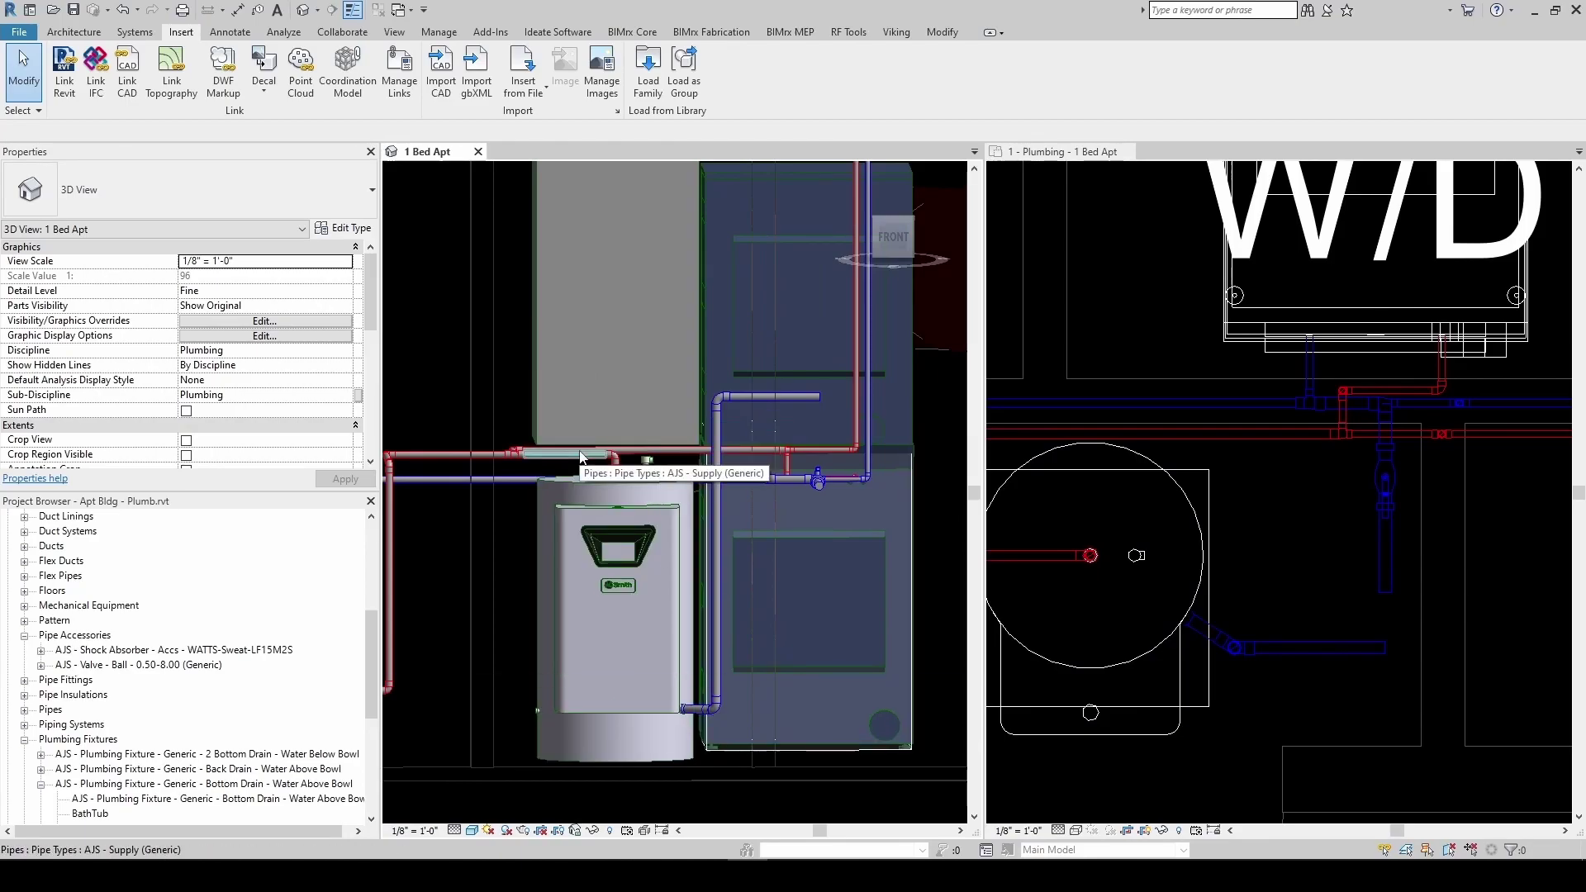
scroll(693, 573, "down", 2)
scroll(692, 573, "up", 5)
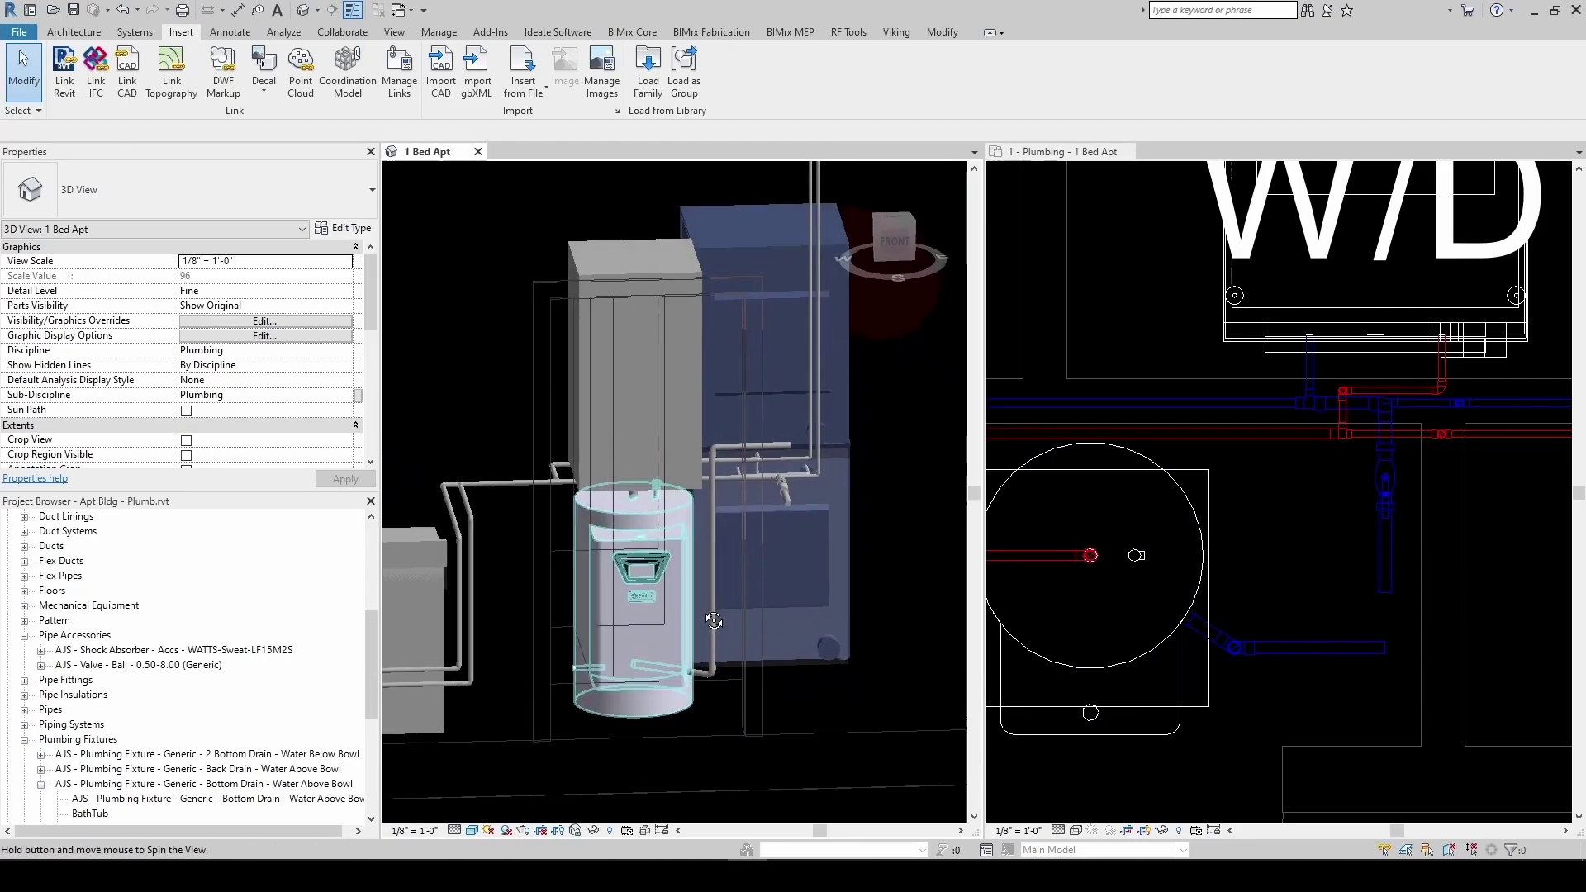
left_click(777, 413)
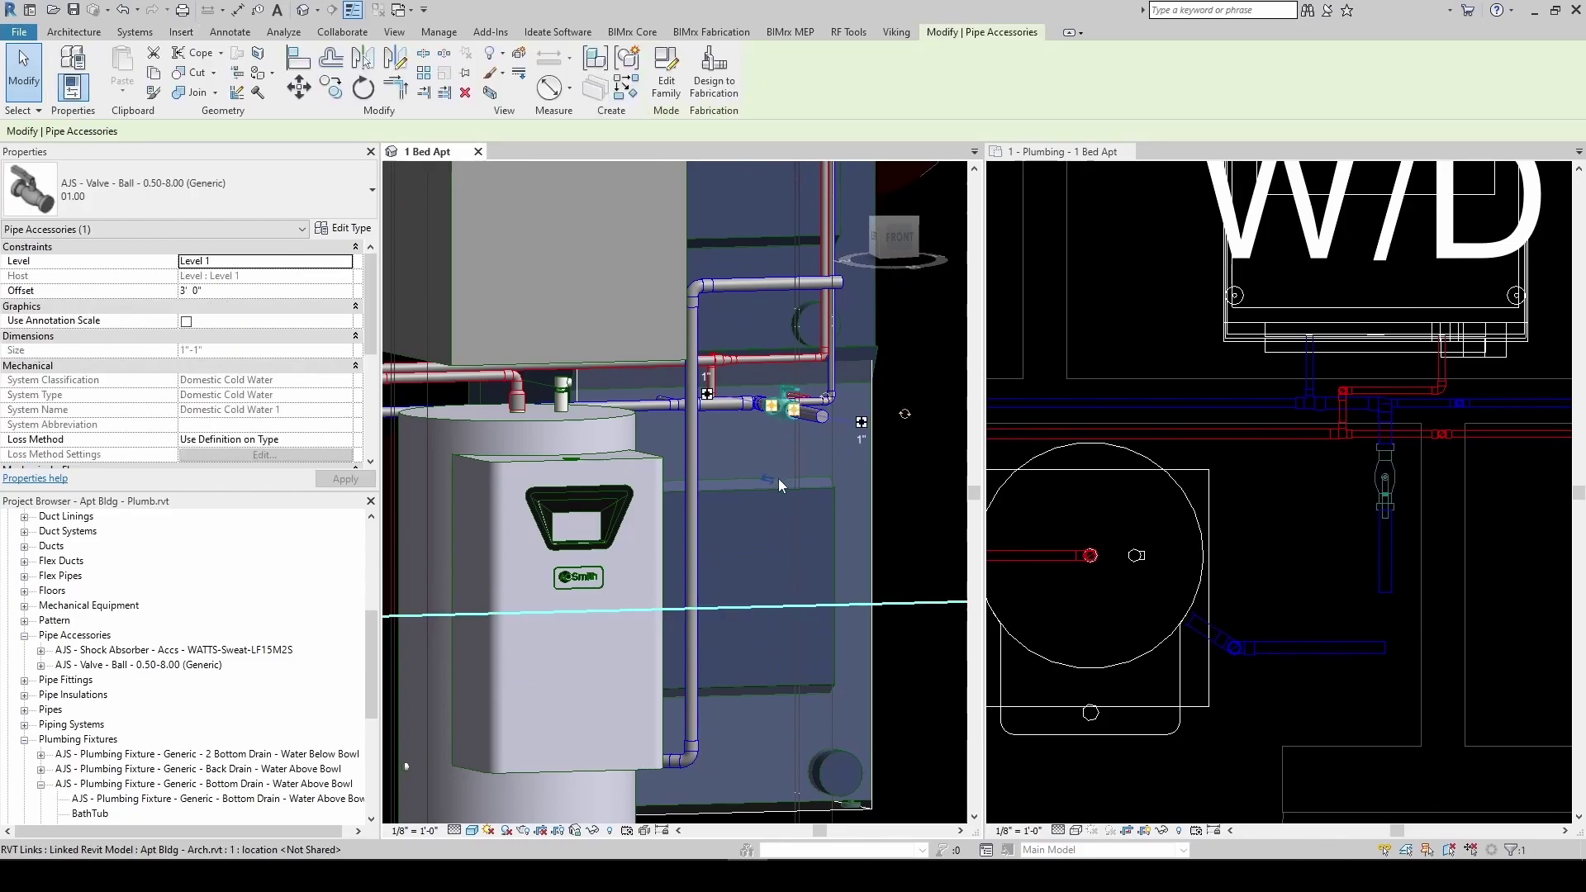
key("Escape")
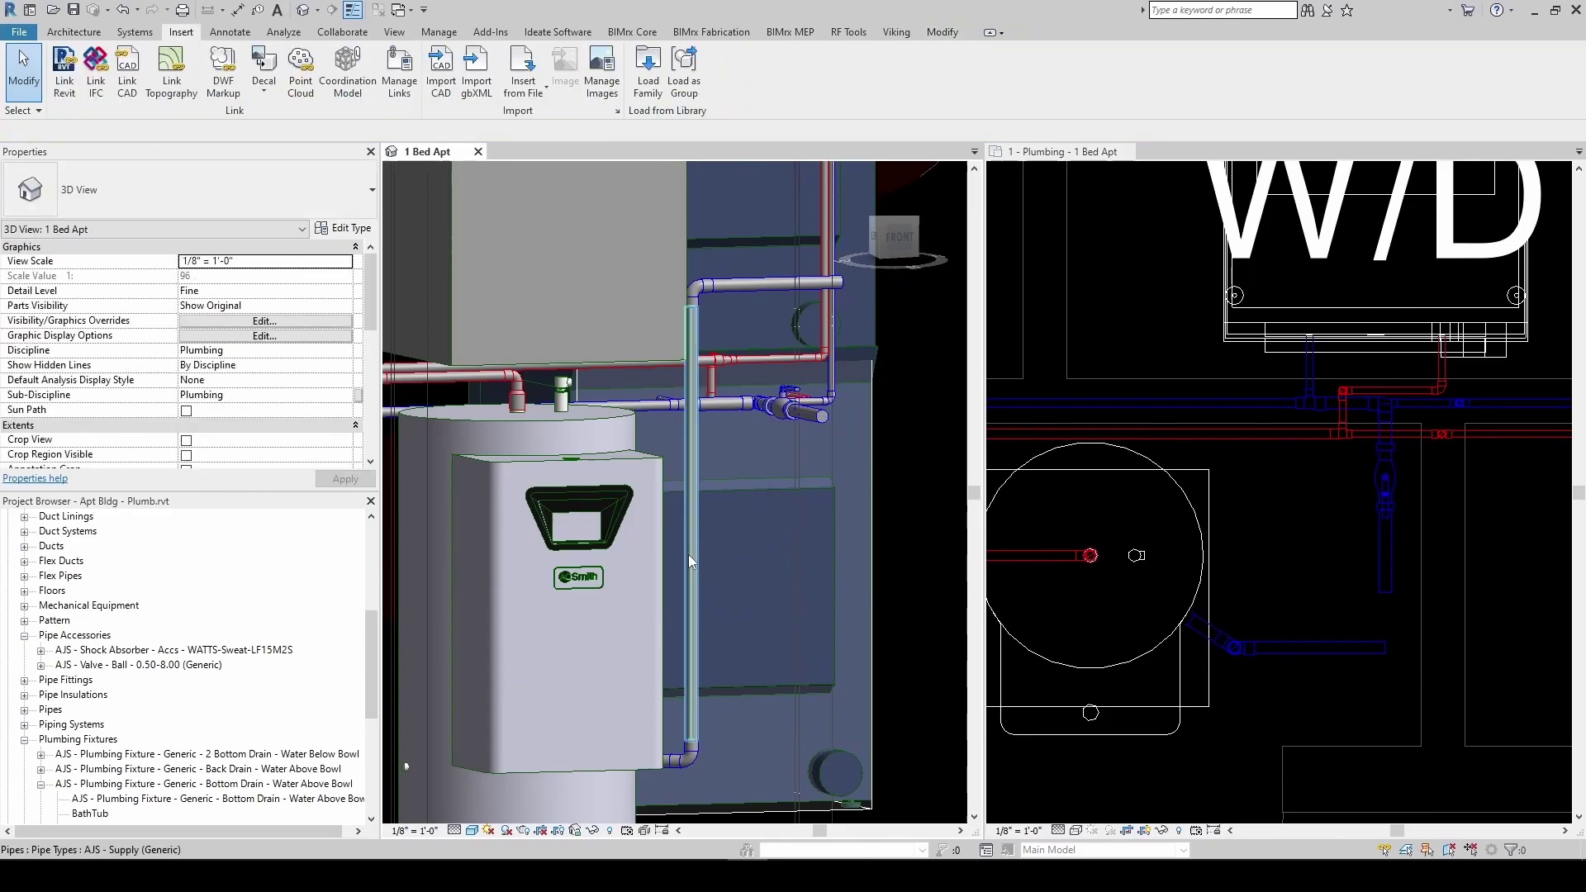
left_click(692, 562)
key("Escape")
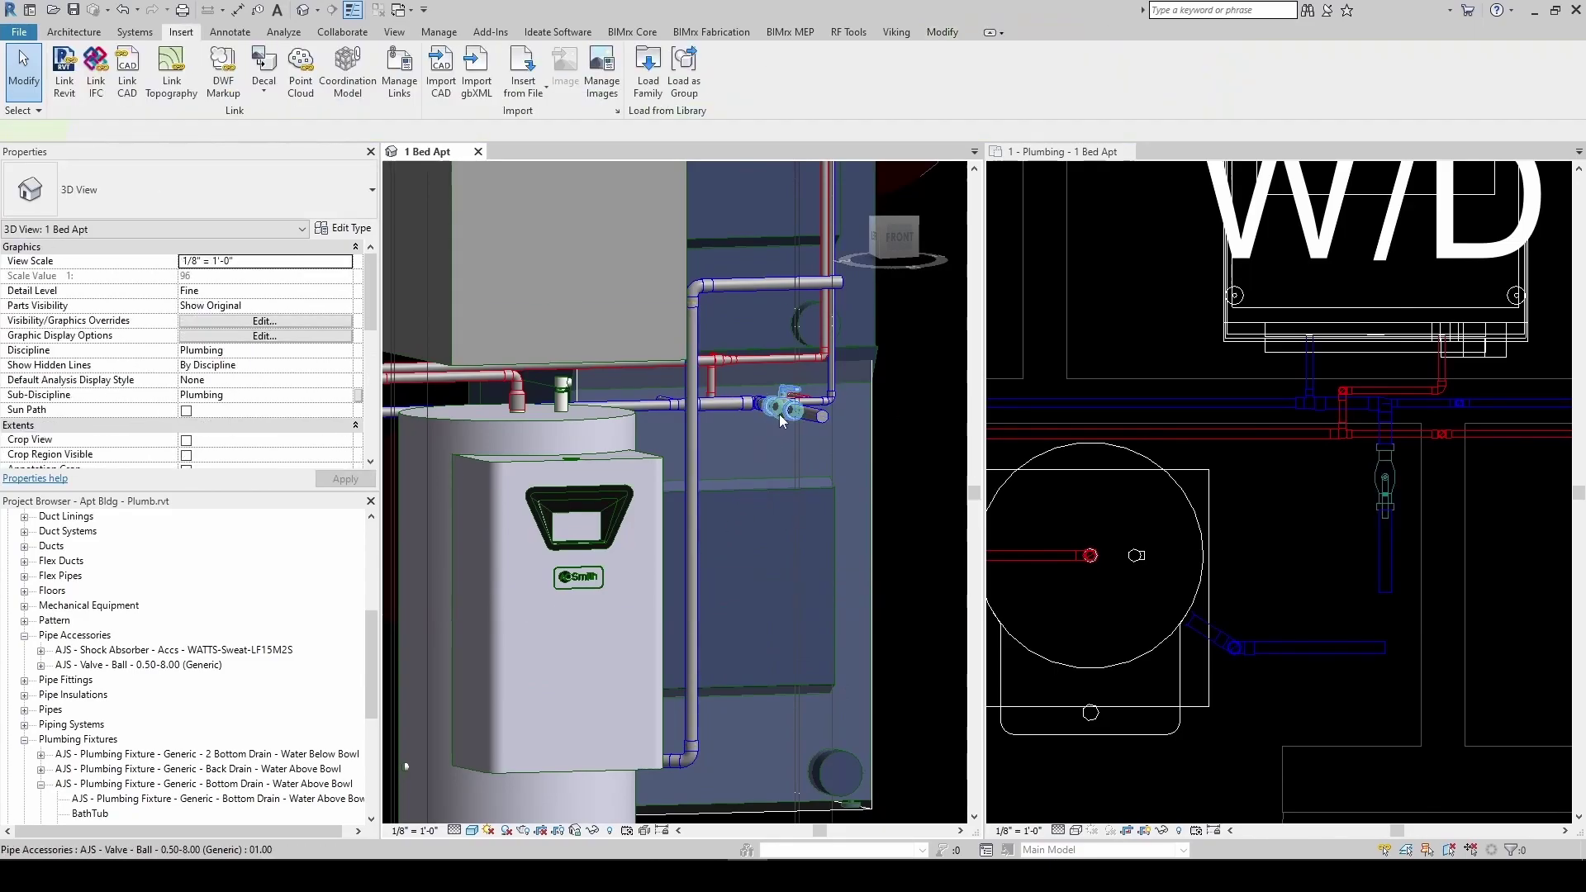
Check which size types the branch's ball valve offers in its type properties
left_click(783, 420)
left_click(344, 228)
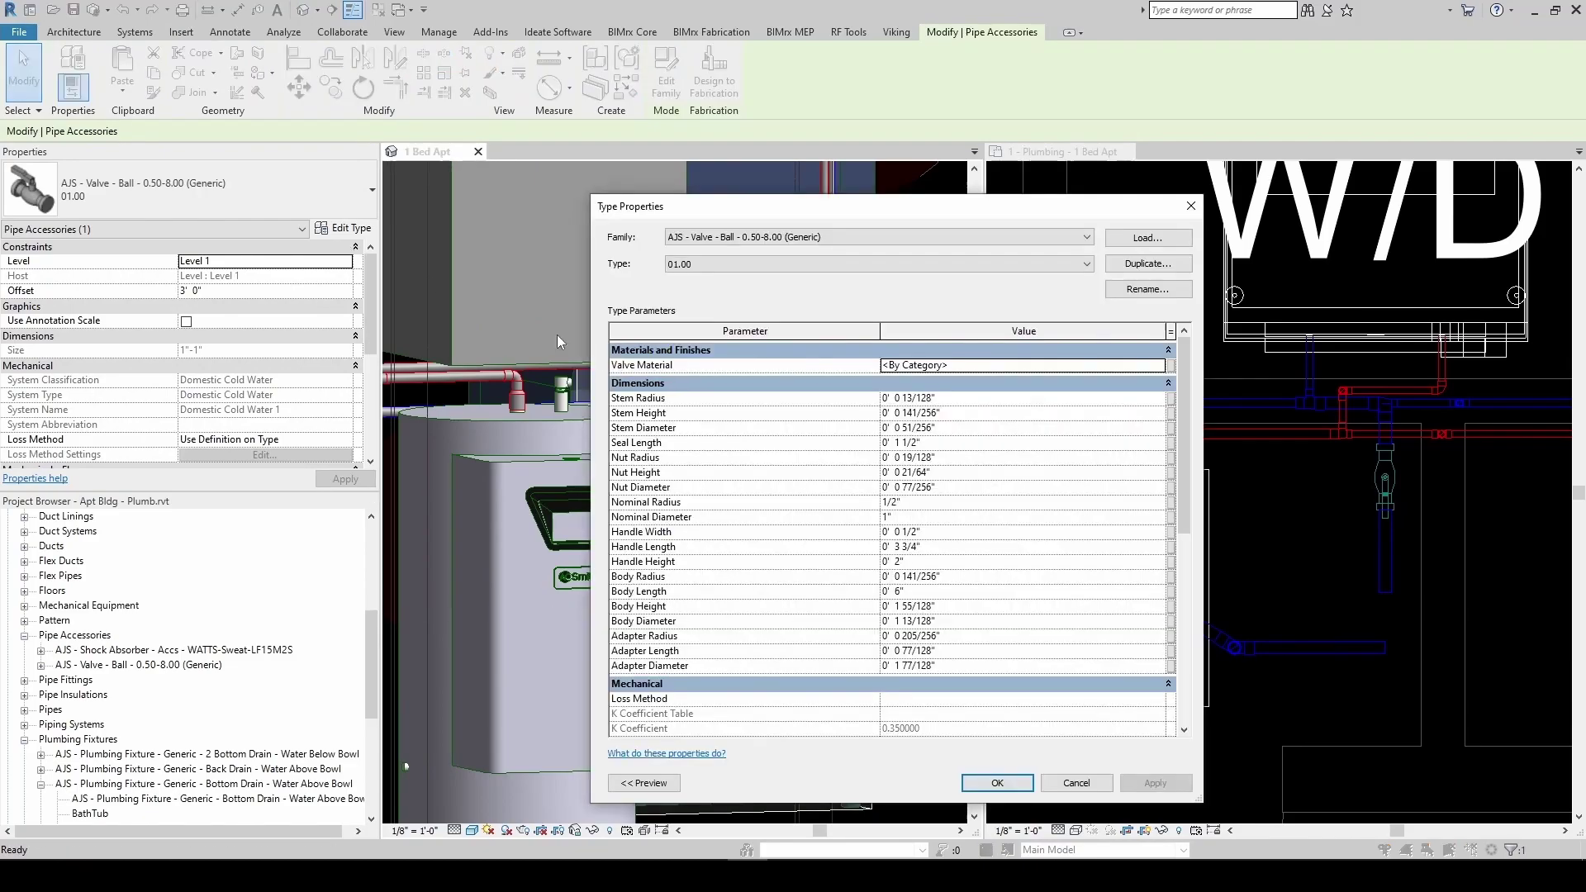
left_click(751, 266)
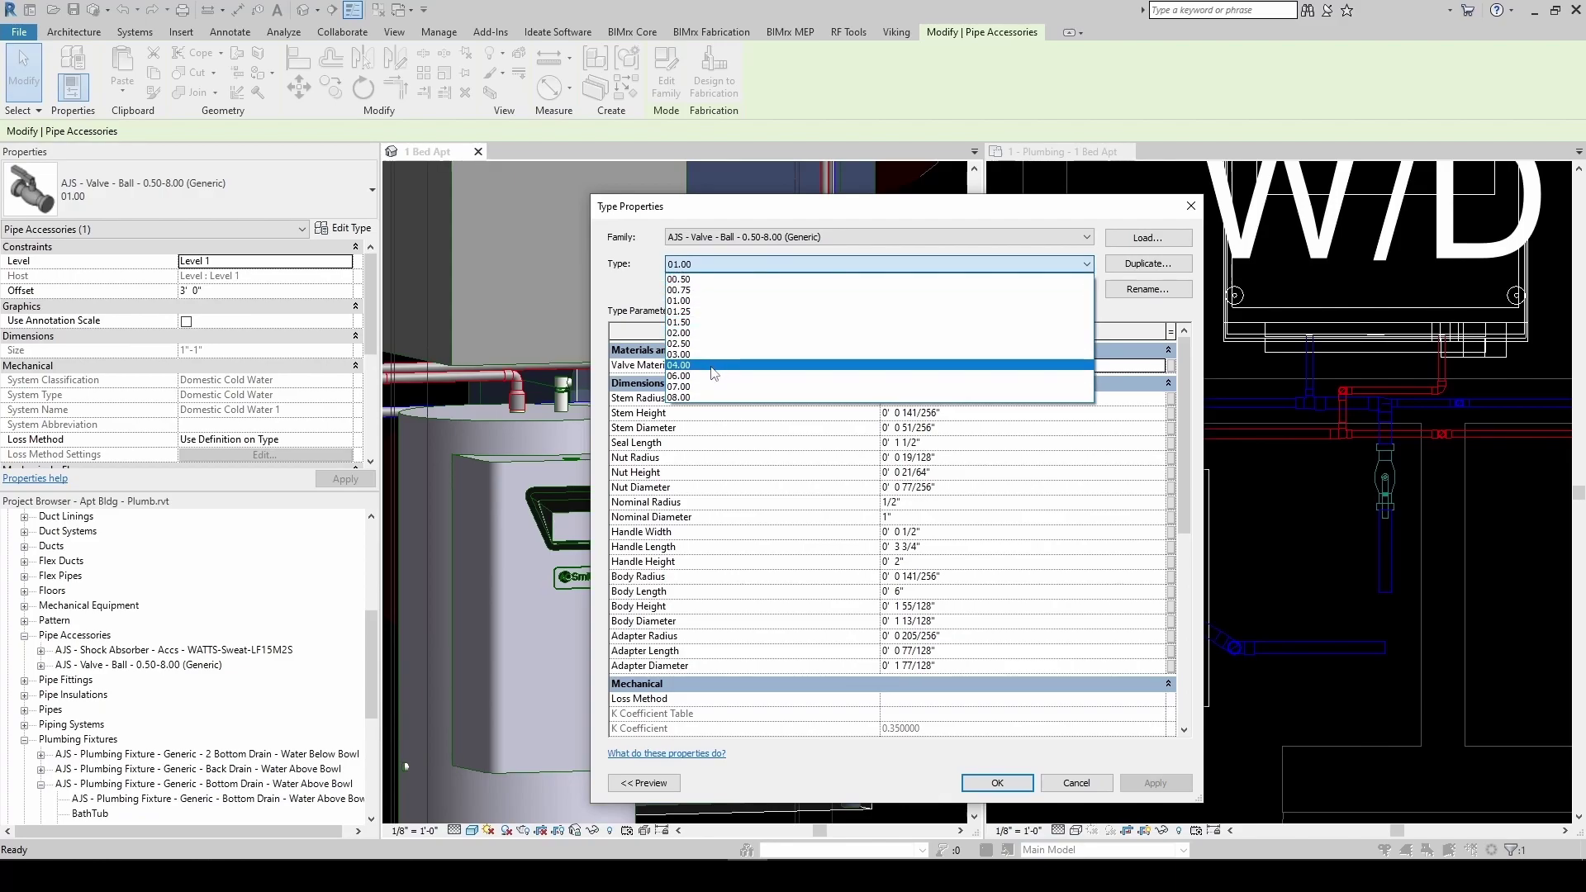
key("Escape")
key("Escape")
key("Escape")
Check the properties of the heater's vertical cold water riser and the hot water pipe above the heater
mouse_move(750, 510)
middle_mouse_down("shift")
mouse_move(754, 474)
mouse_move(757, 495)
middle_mouse_up("shift")
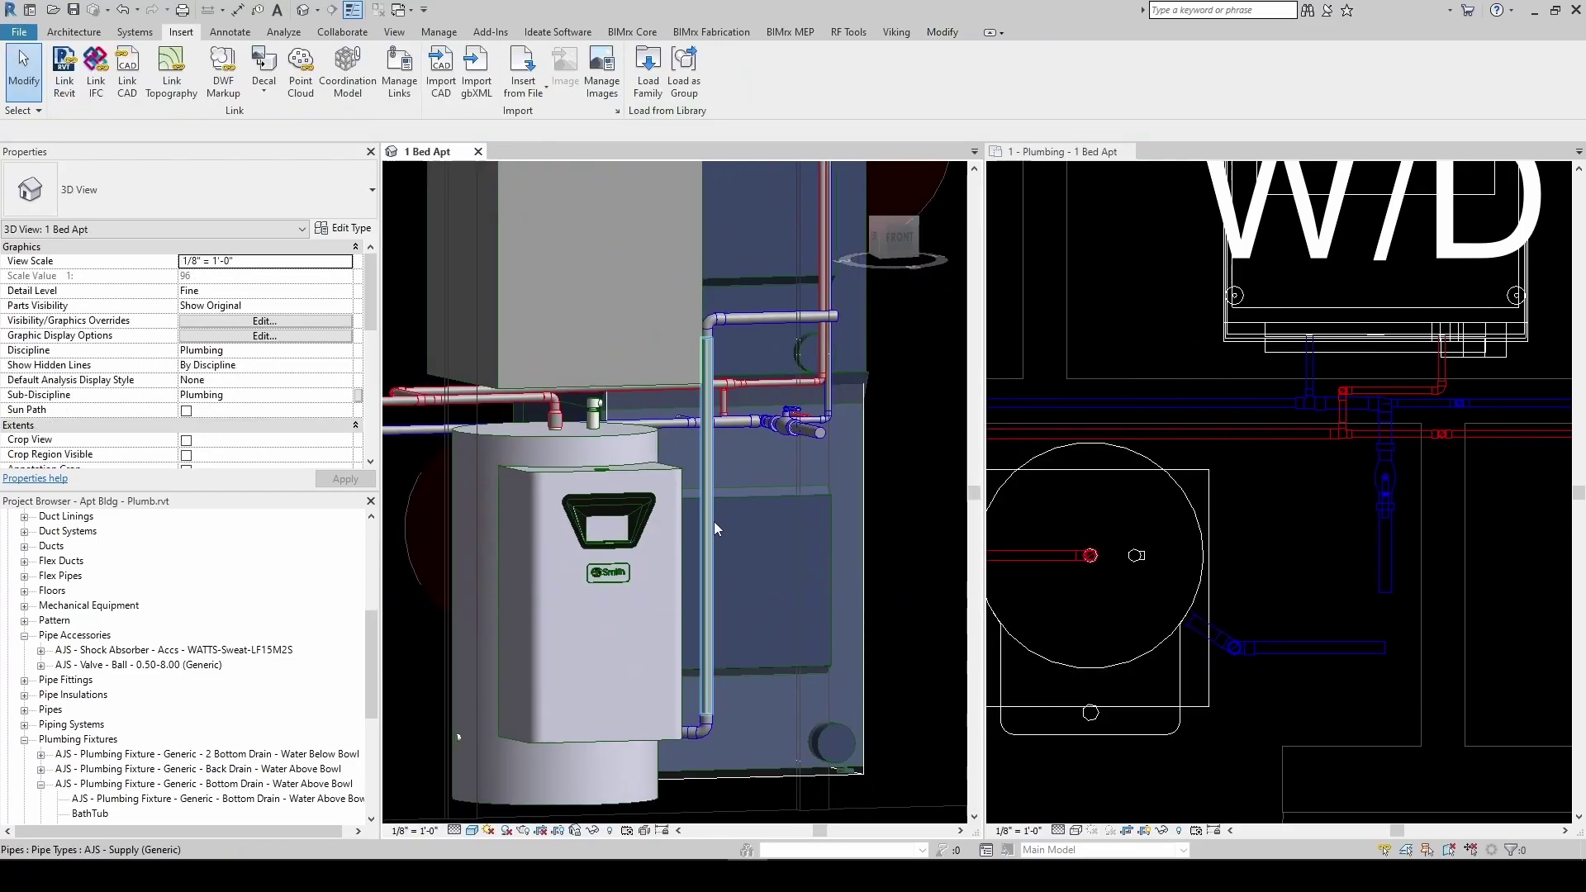
scroll(714, 522, "up", 3)
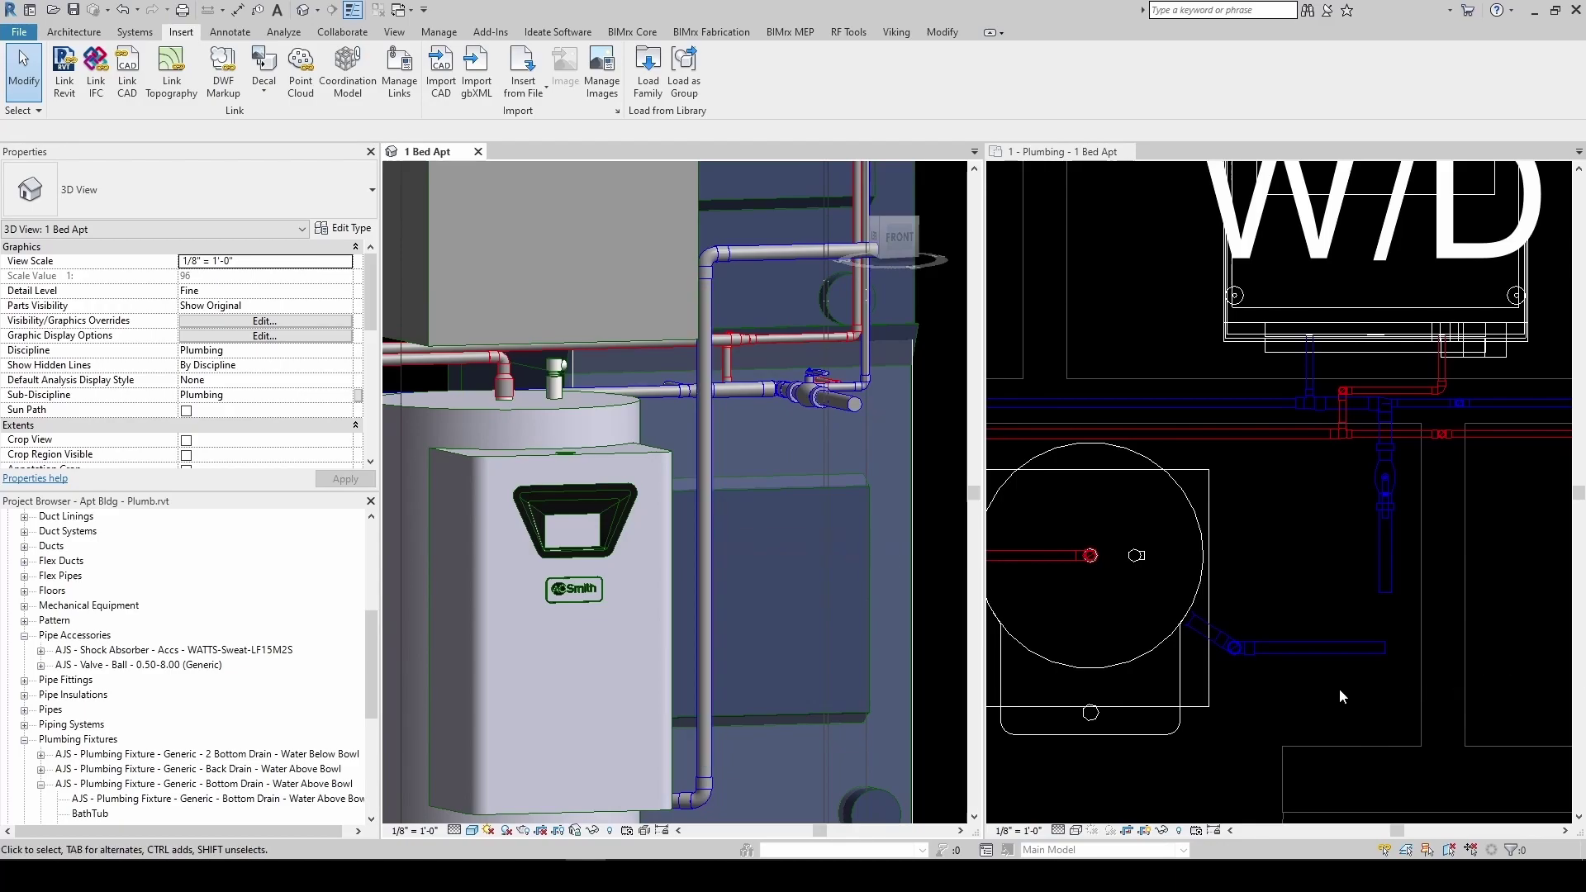
middle_click_drag(1299, 691, 1272, 673)
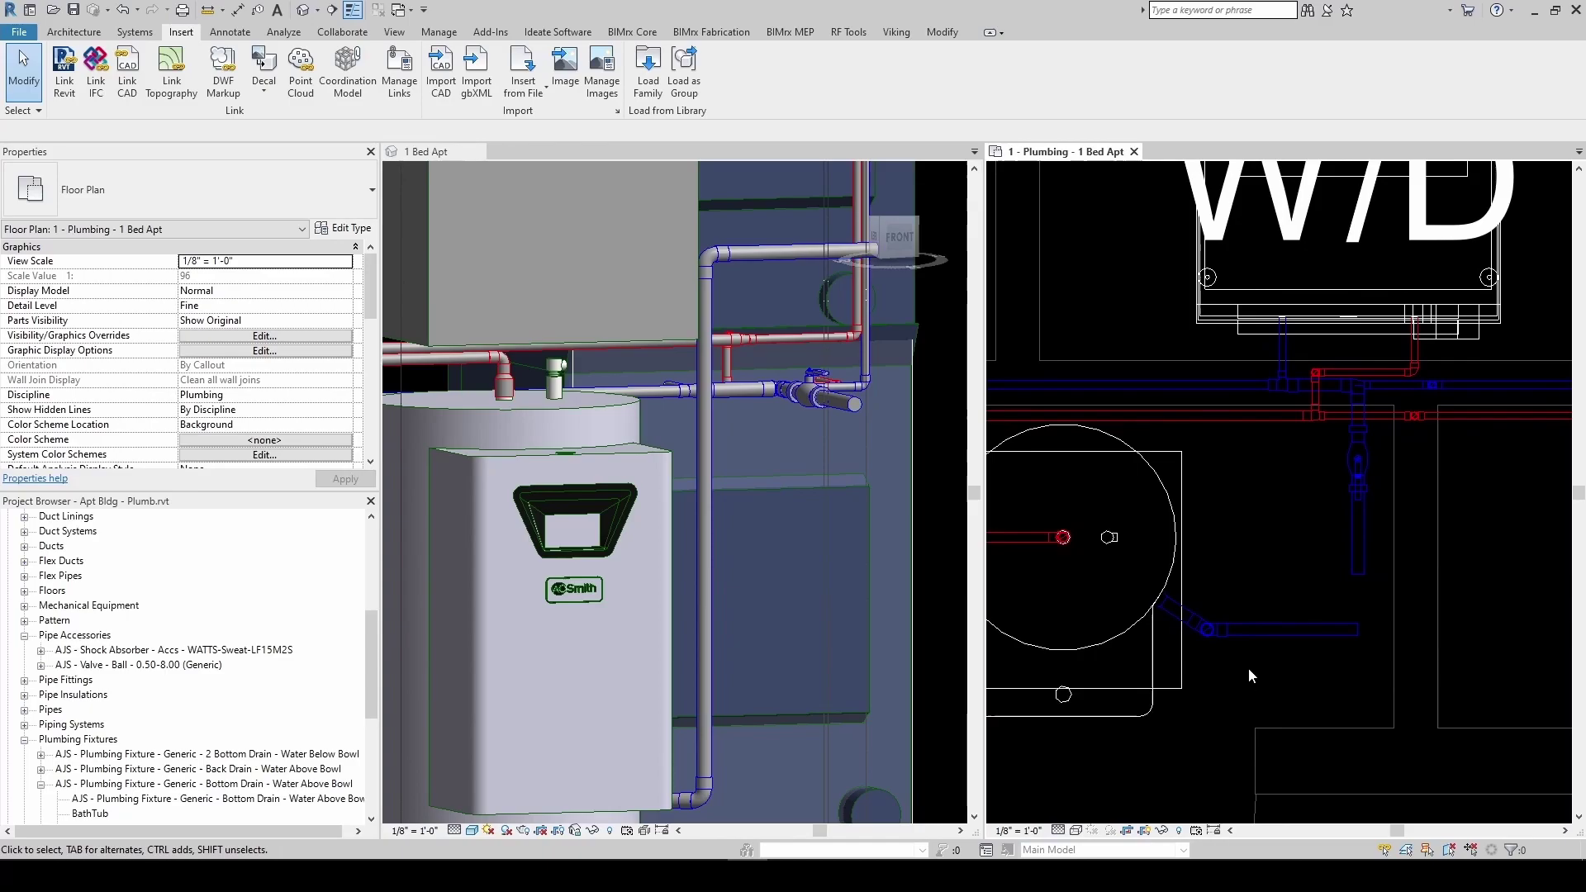
left_click(770, 468)
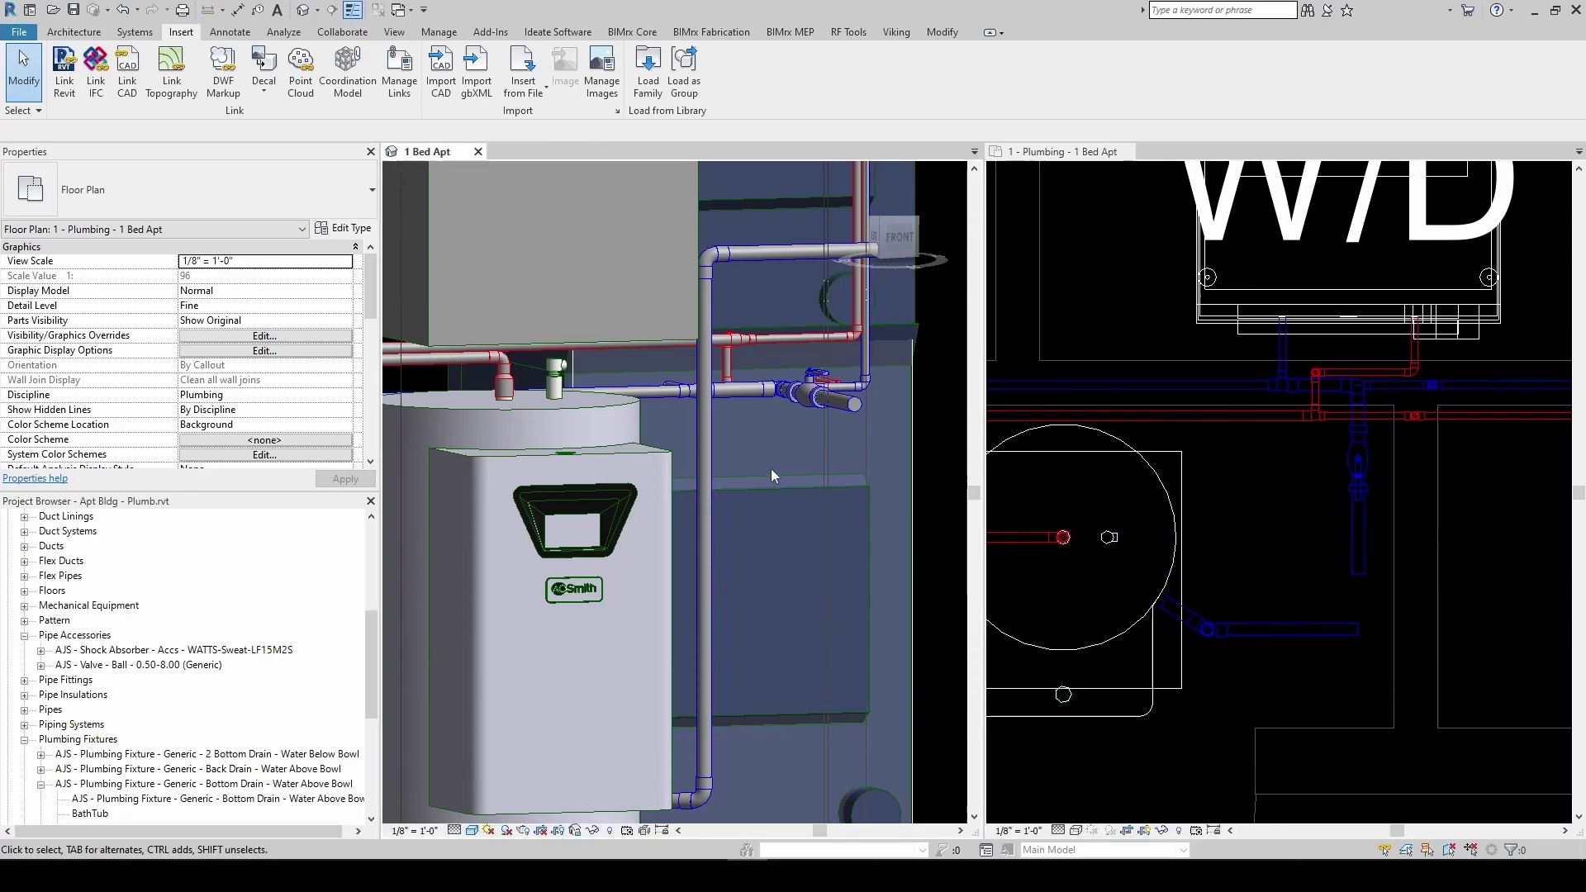
left_click(706, 492)
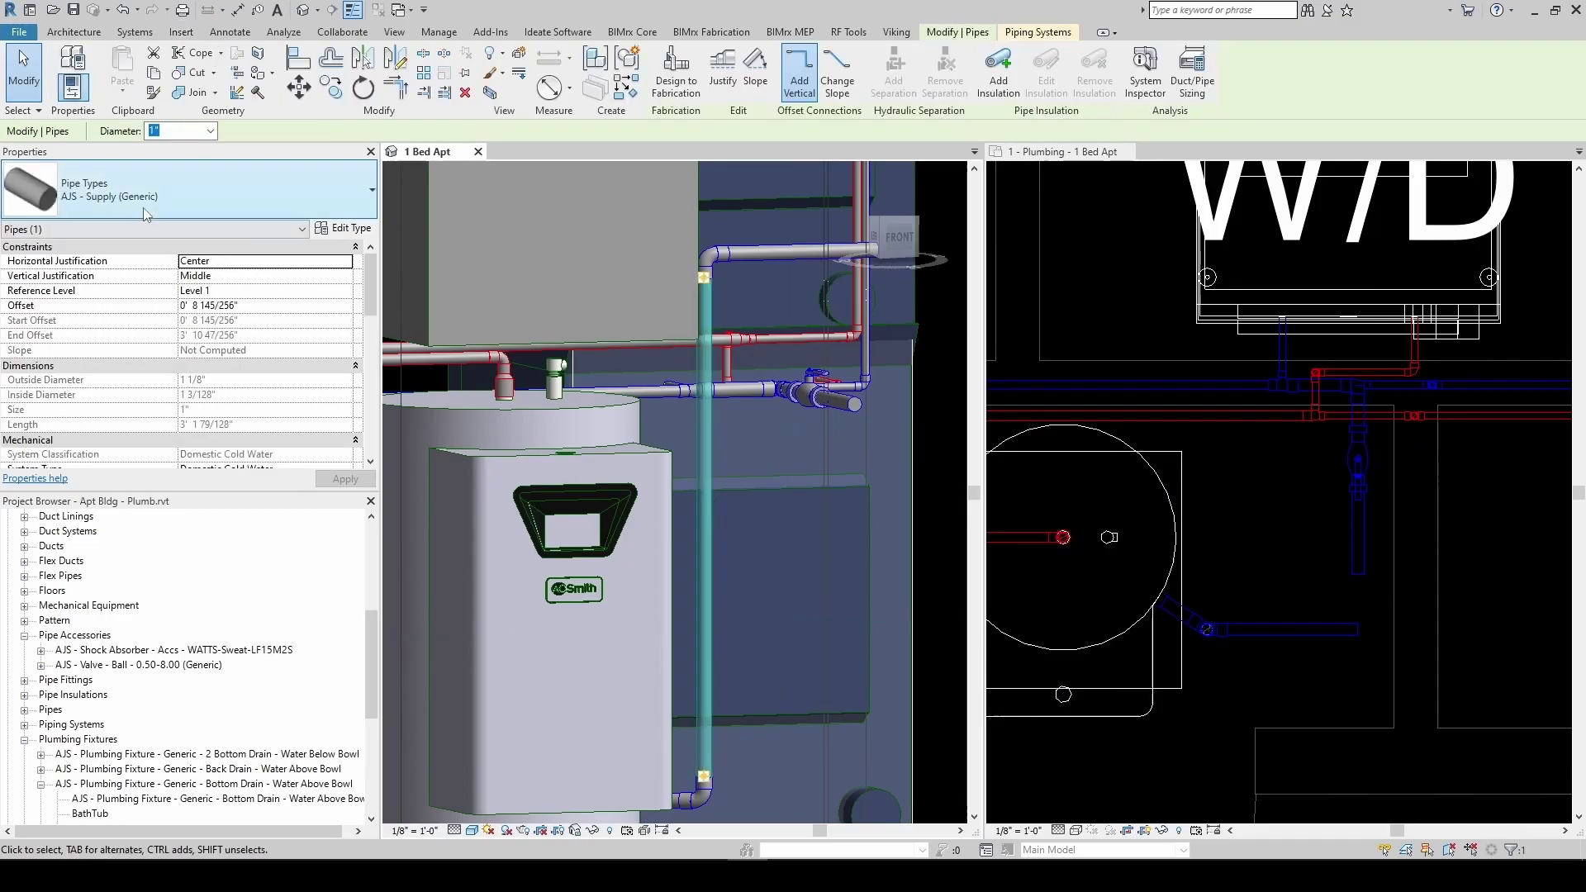
key("Escape")
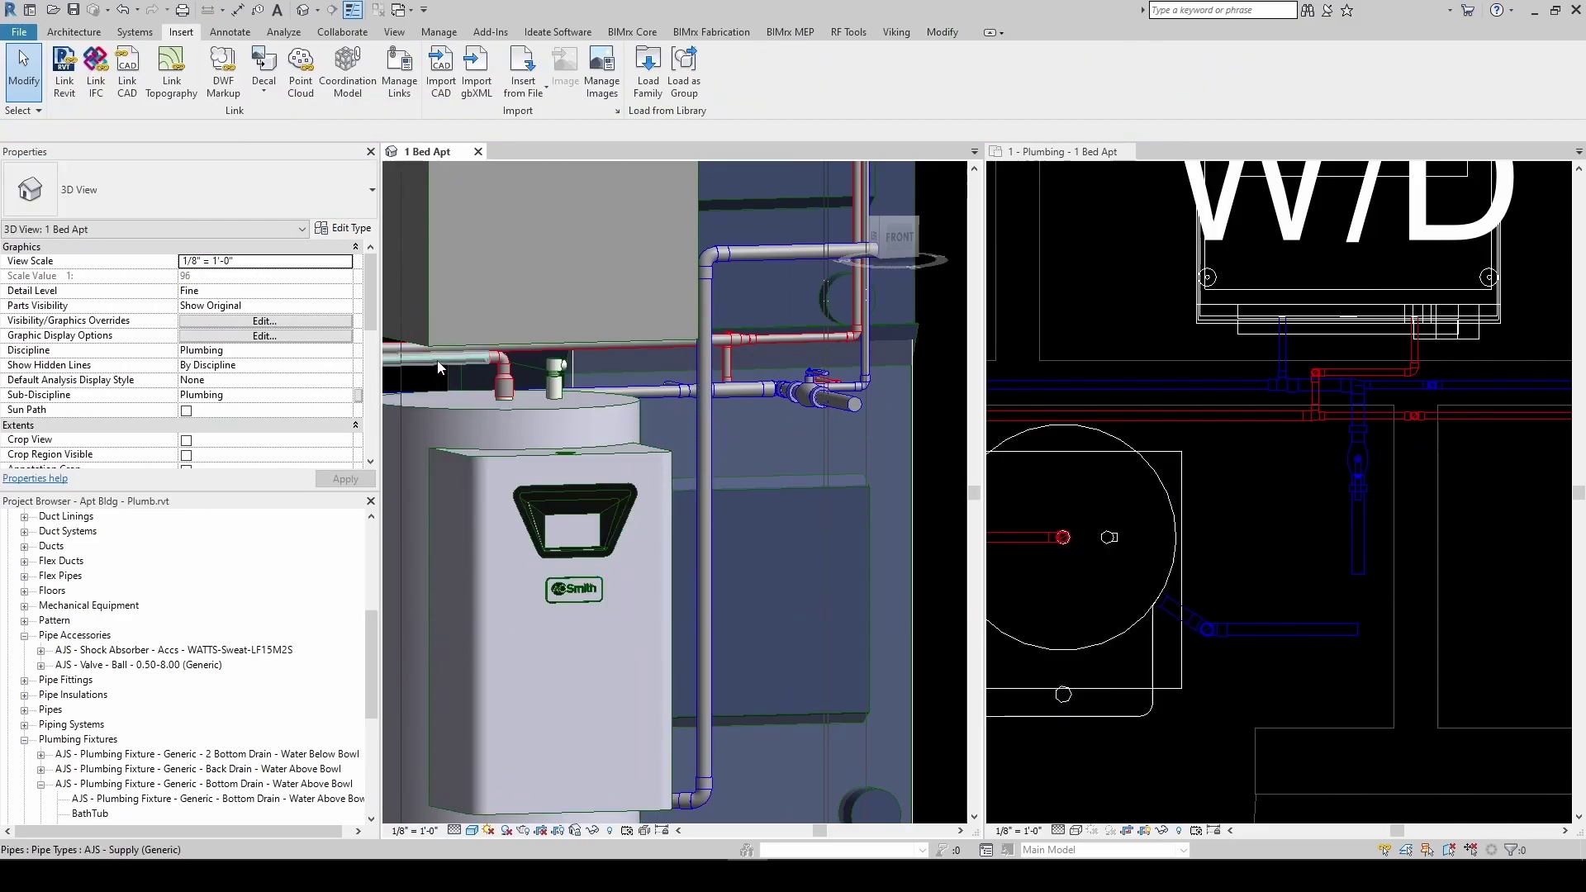
left_click(438, 362)
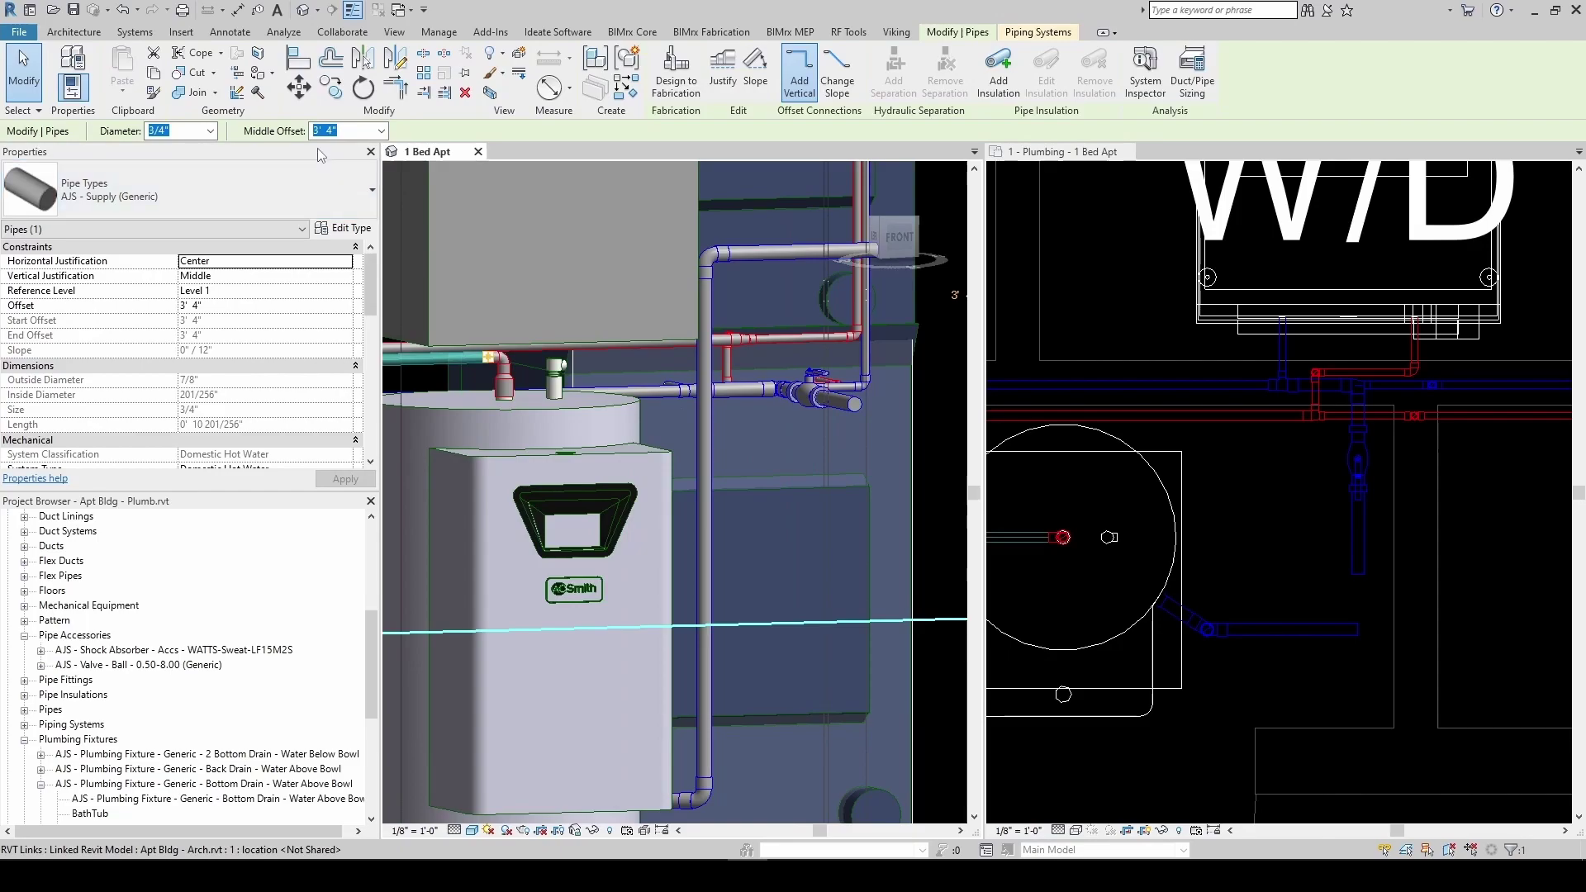
key("Escape")
Create a similar 01.00 ball valve from the branch's valve and place it at the midpoint of the heater's vertical riser
scroll(647, 463, "down", 2)
middle_click_drag(647, 462, 669, 468)
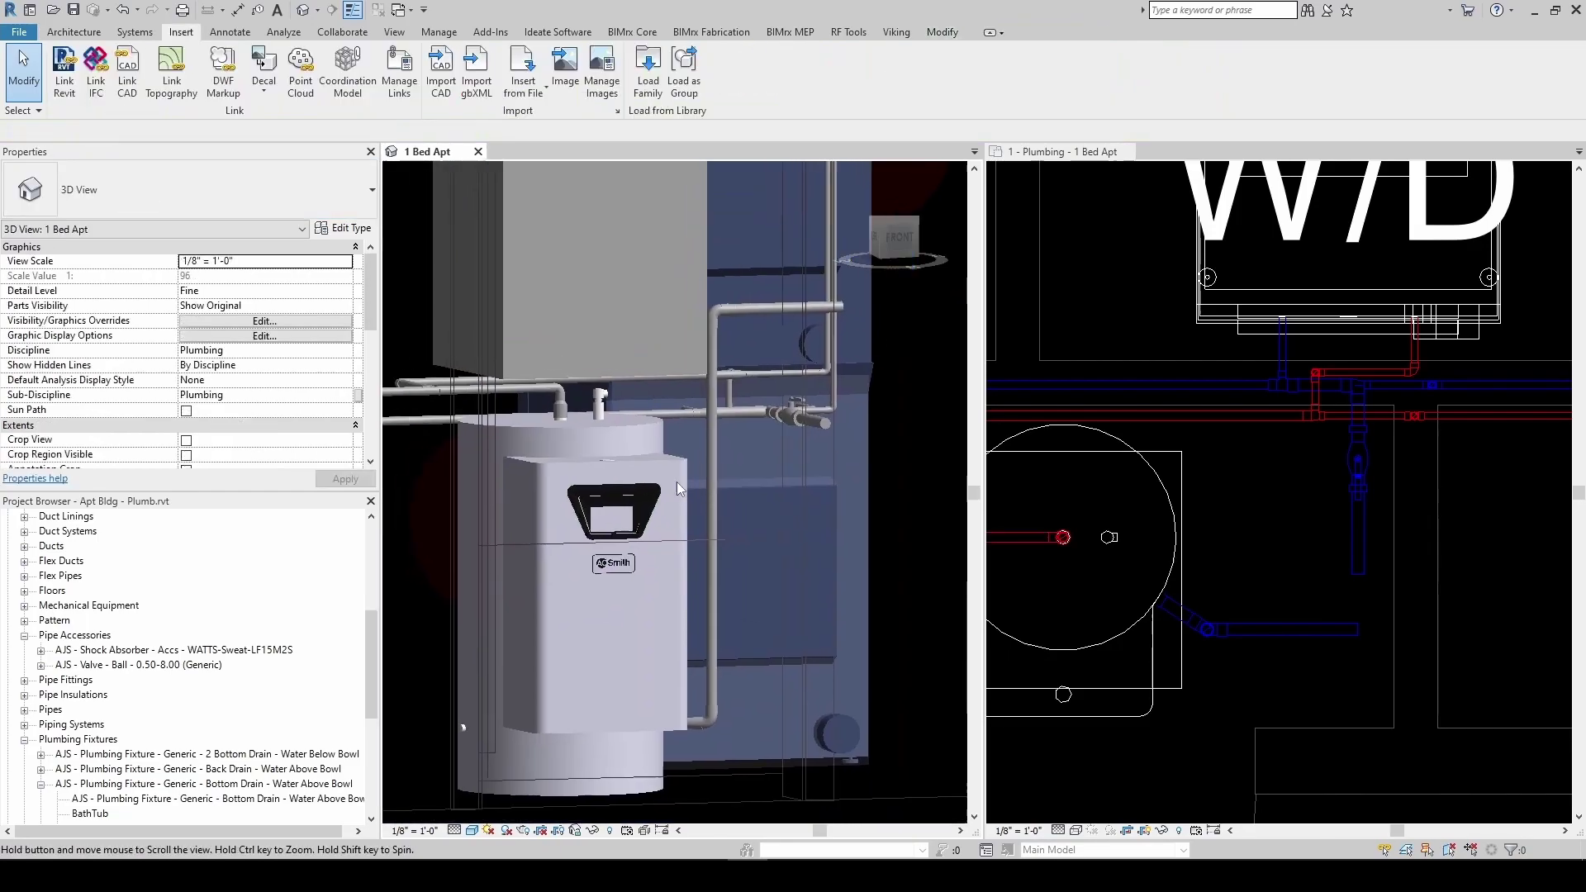
left_click(790, 428)
key("c")
key("s")
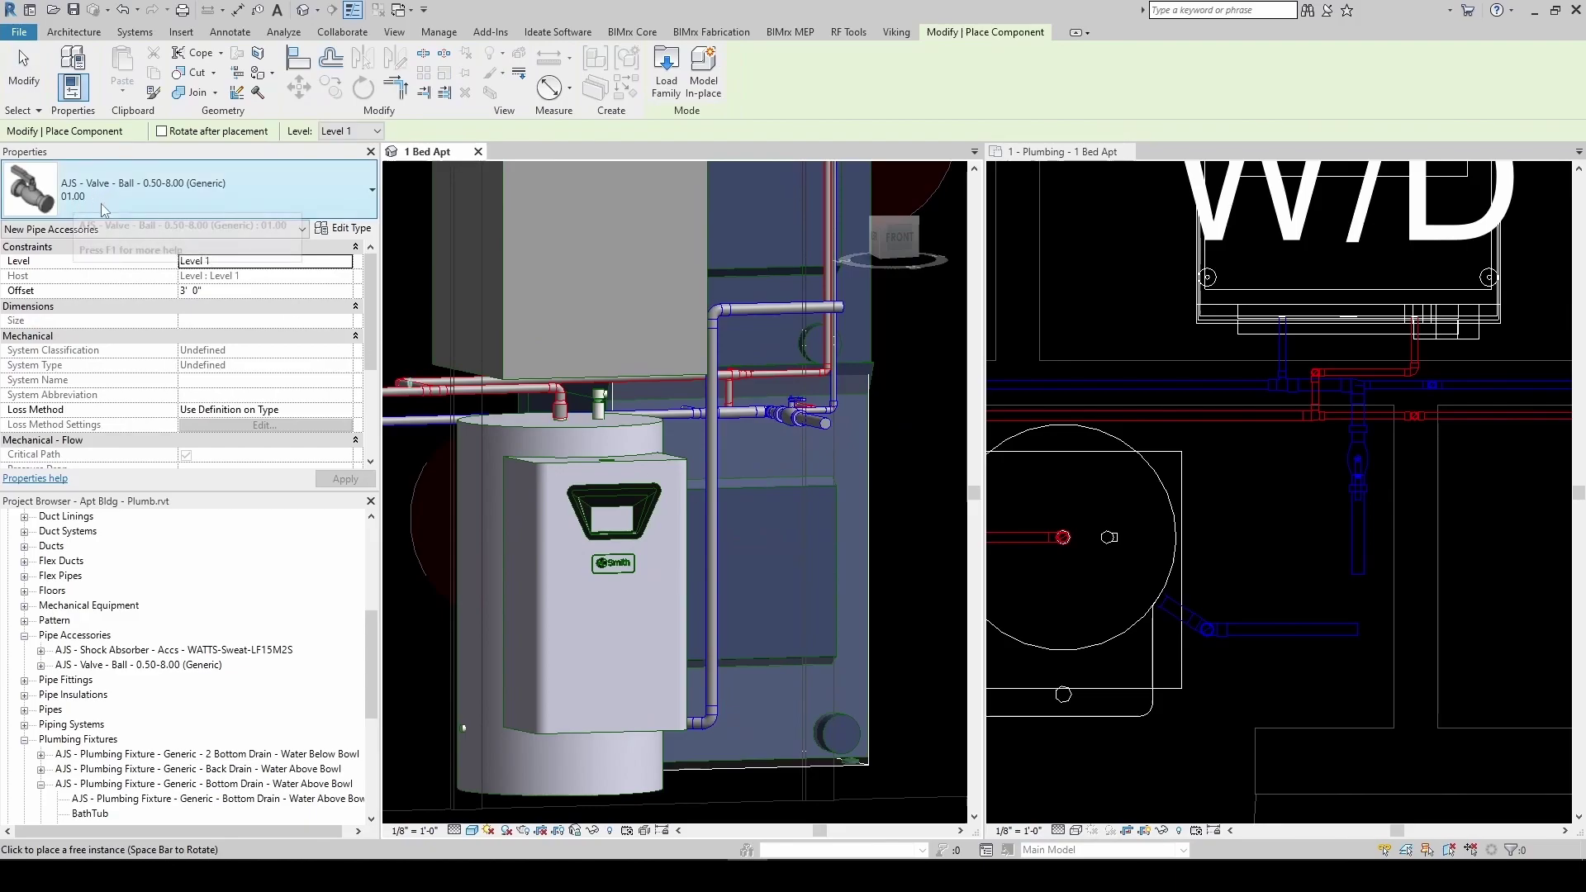
scroll(716, 551, "up", 3)
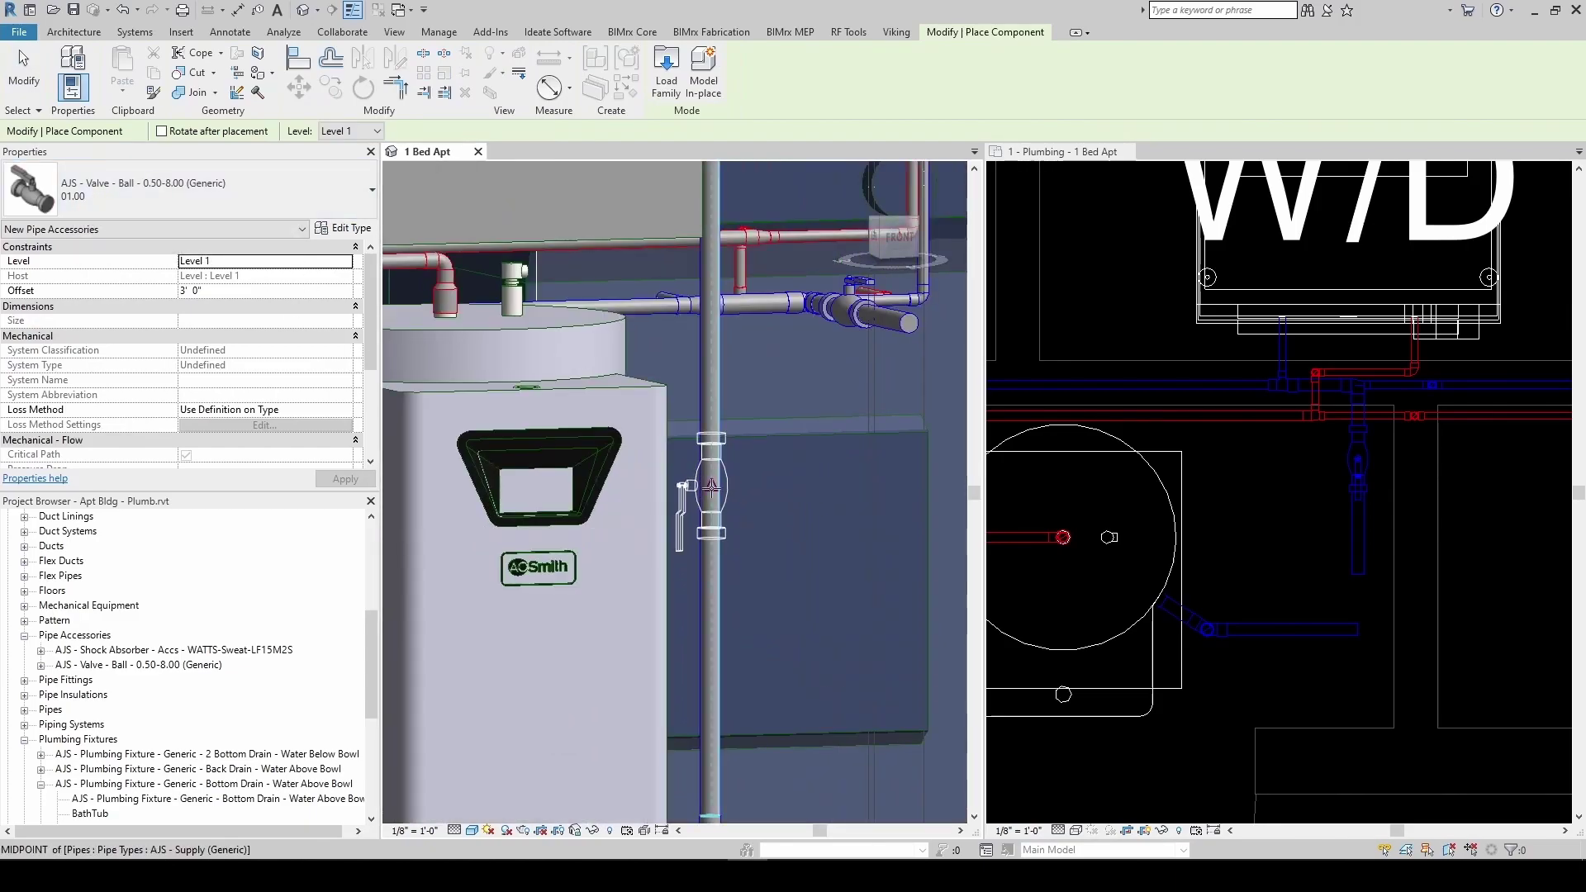
left_click(712, 488)
Place another 01.00 ball valve in plan on the horizontal 4' offset pipe, in line with the W/D cold water drop
scroll(837, 570, "down", 3)
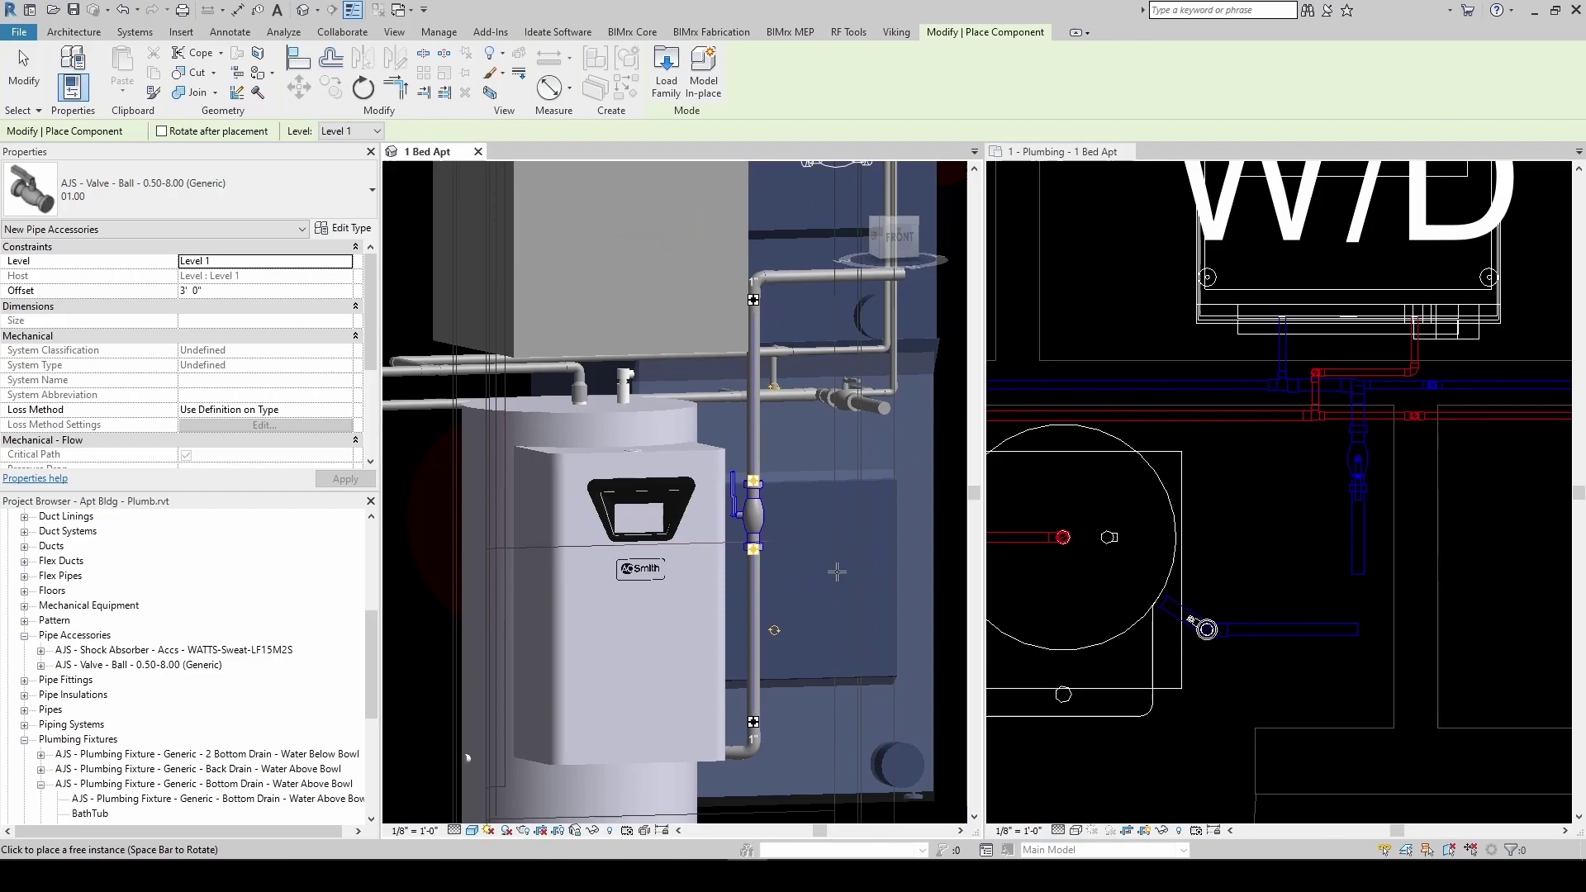
middle_click_drag(819, 572, 837, 631)
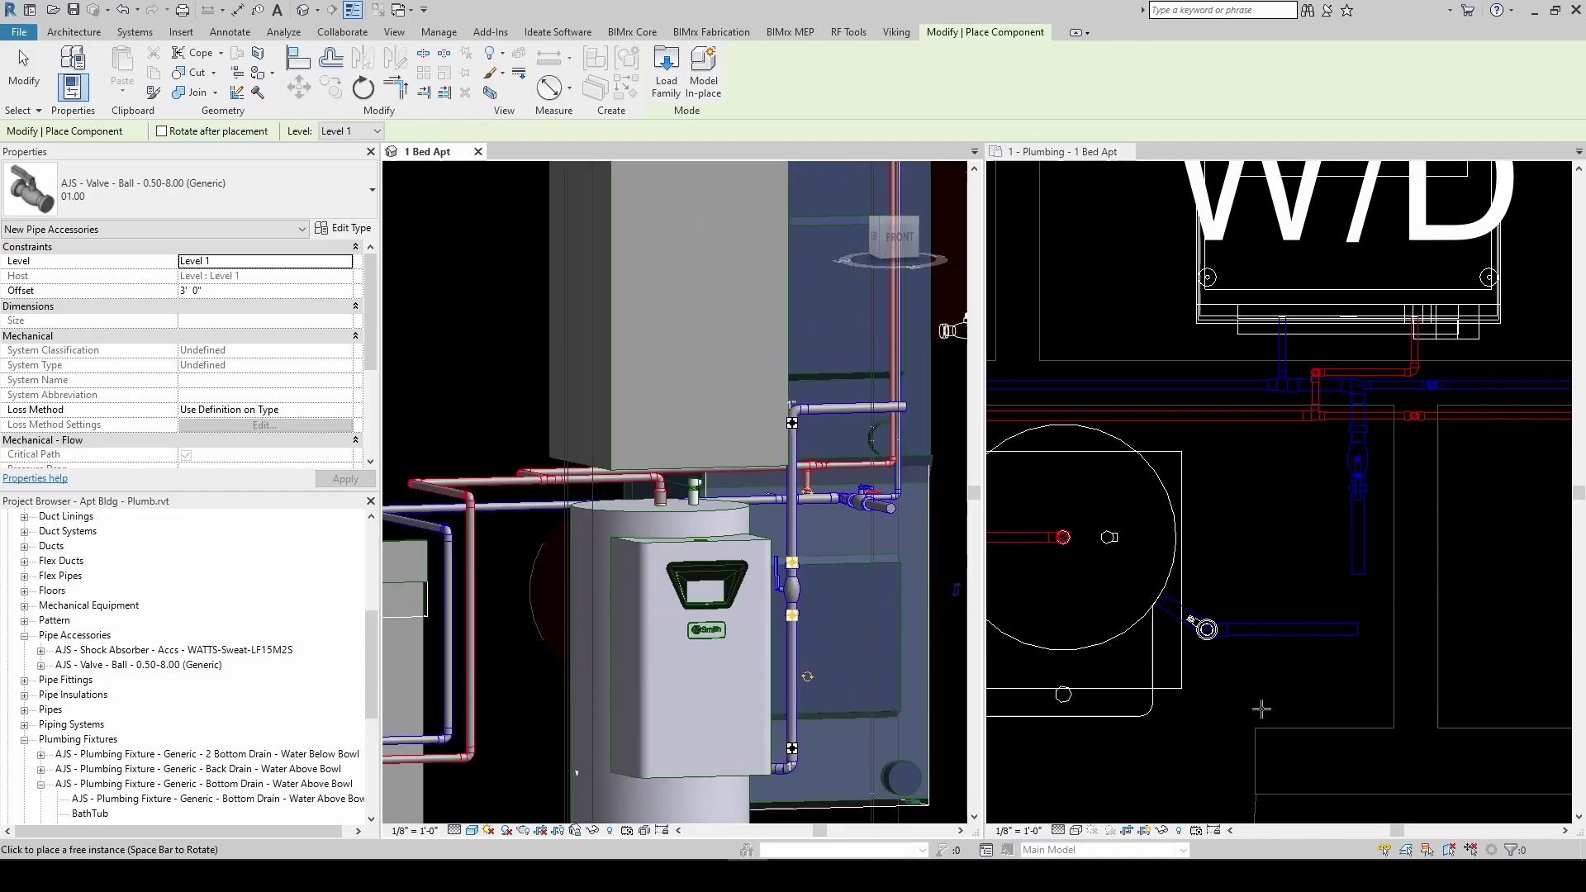
left_click(1280, 620)
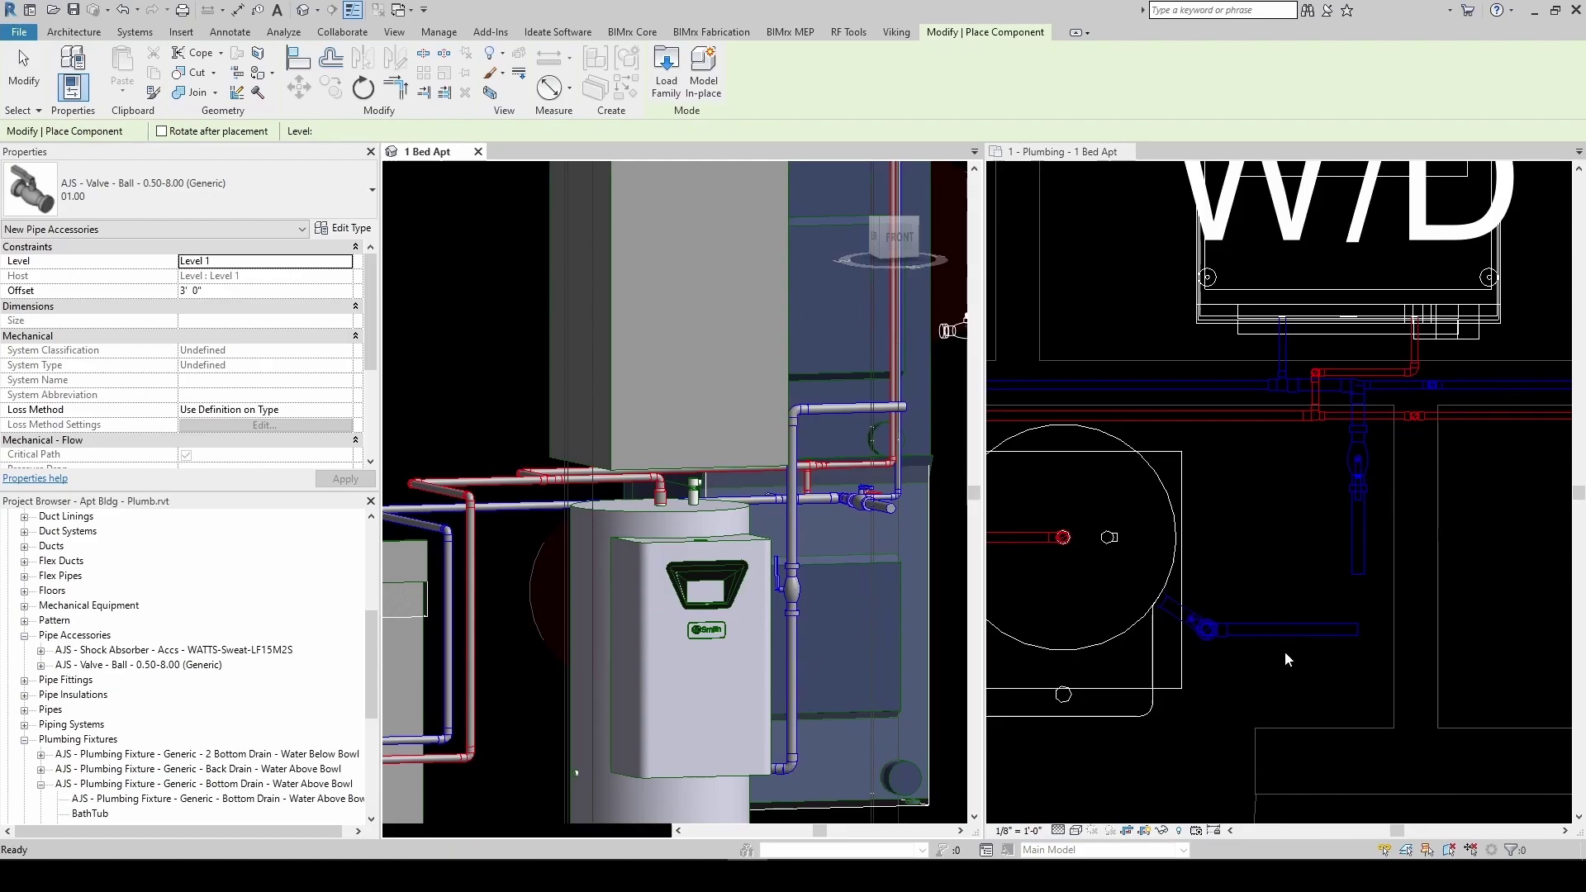
scroll(1281, 620, "up", 2)
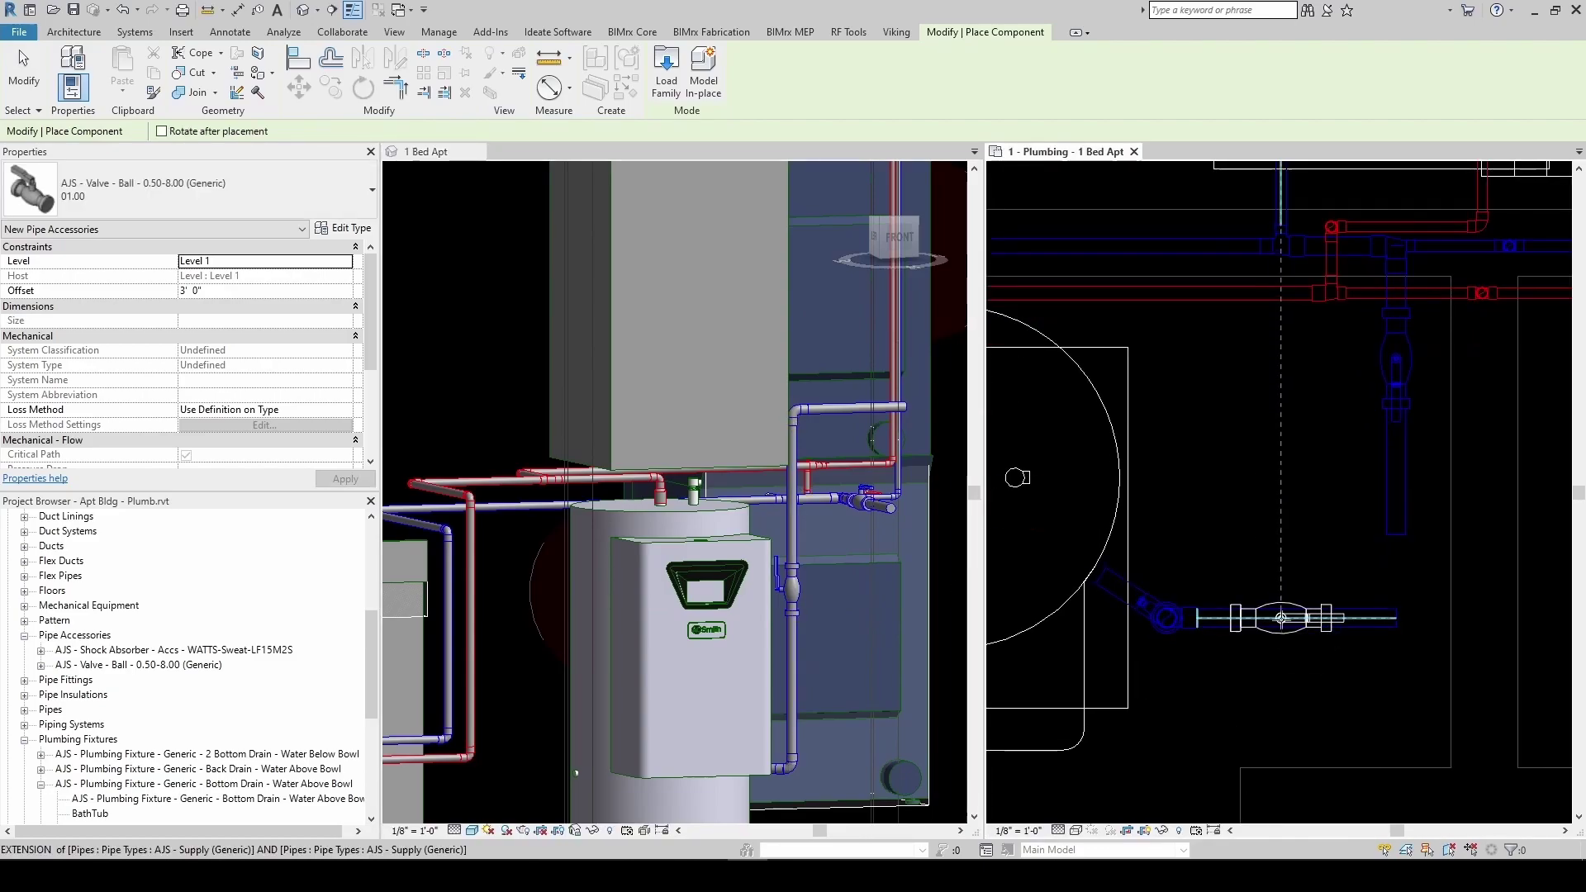
left_click(1281, 618)
key("Escape")
key("Escape")
left_click(841, 631)
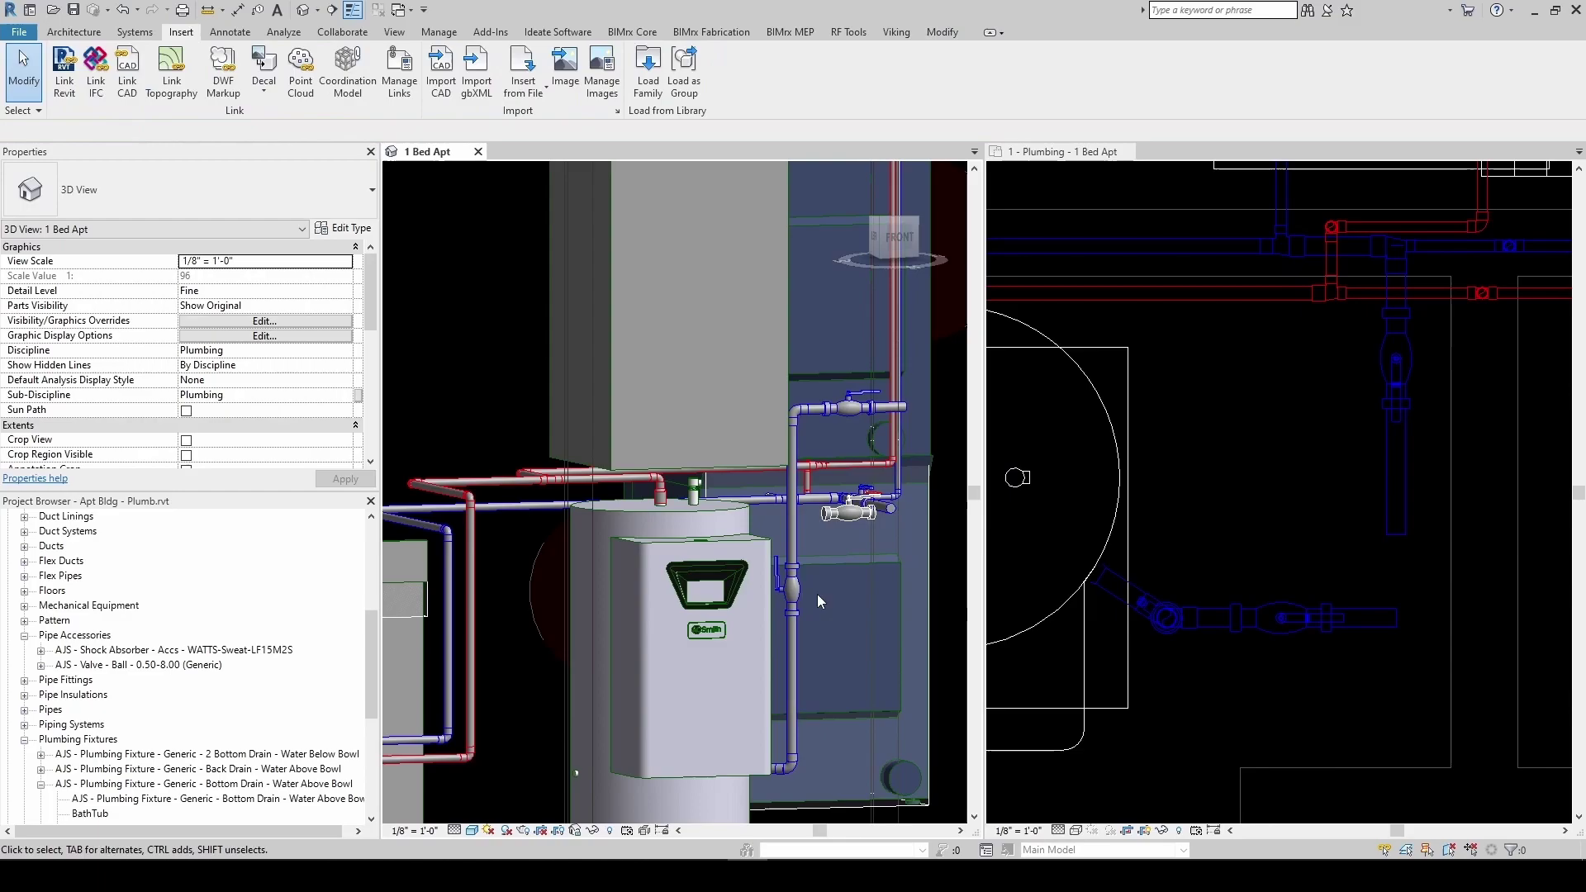
Delete the ball valve from the heater's vertical cold water riser
left_click(801, 582)
key("Delete")
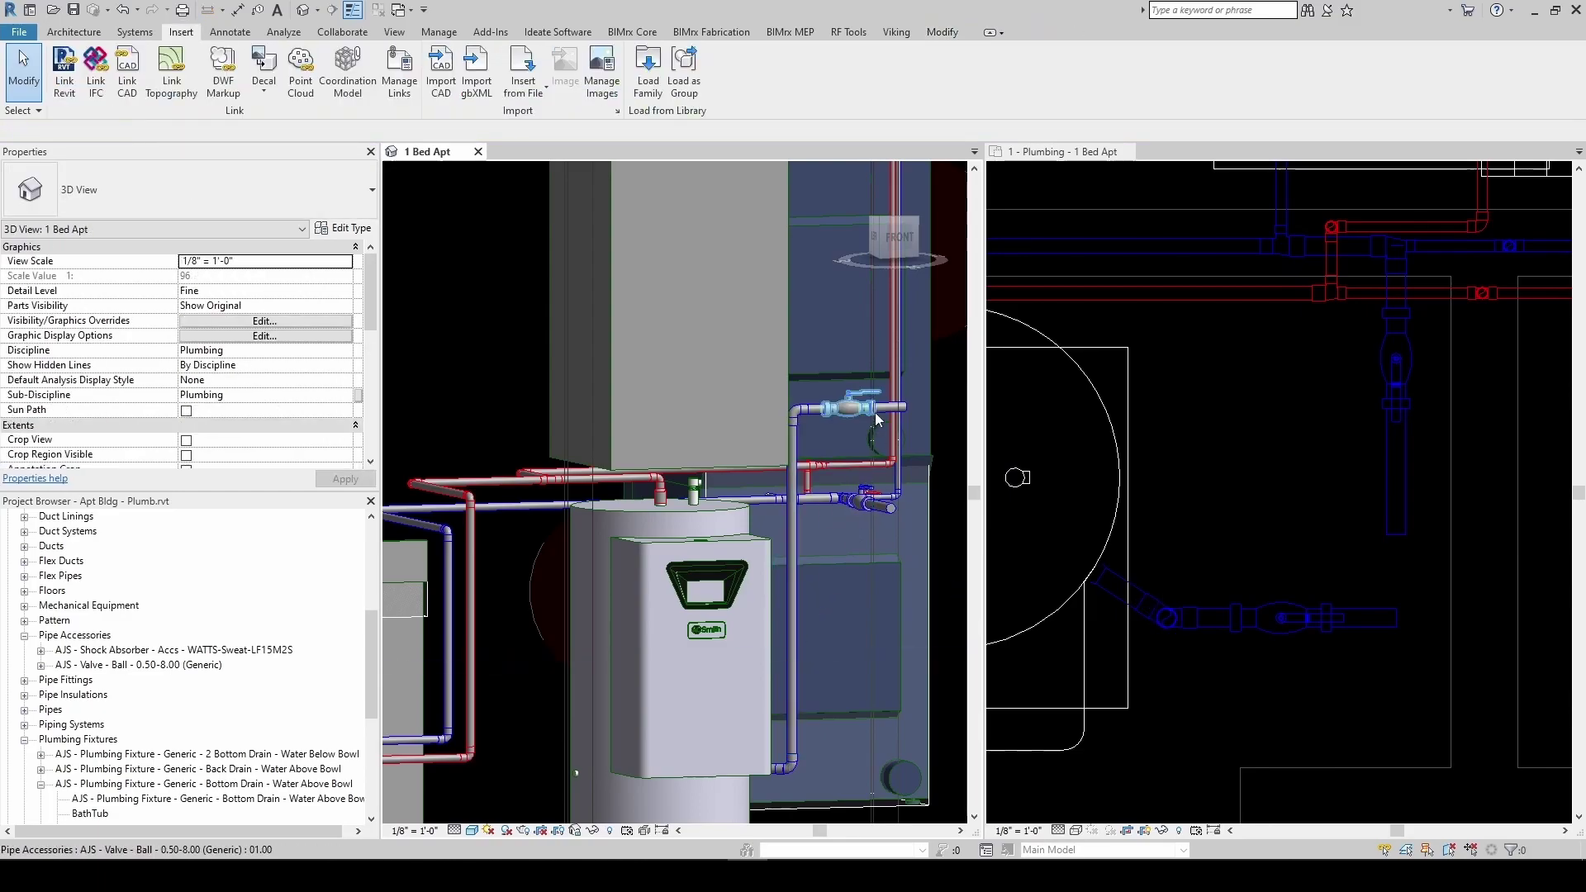
Create a similar 01.00 ball valve from the 4' offset pipe's valve and place it on the hot water pipe above the heater
left_click(1296, 662)
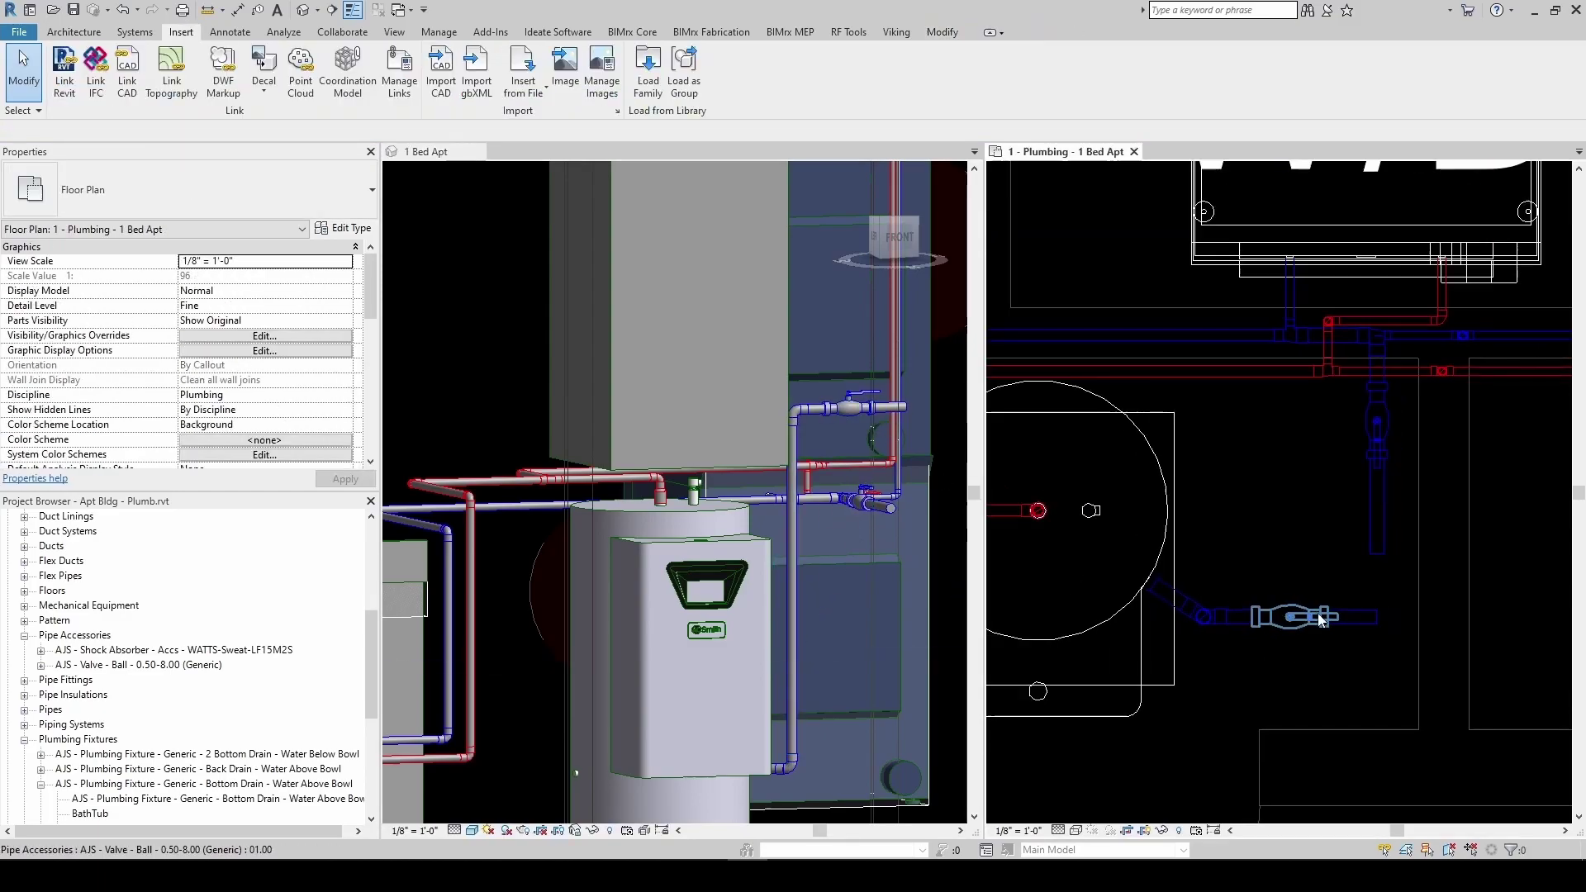
scroll(1319, 616, "down", 1)
middle_click_drag(1201, 572, 1354, 617)
scroll(1170, 623, "down", 1)
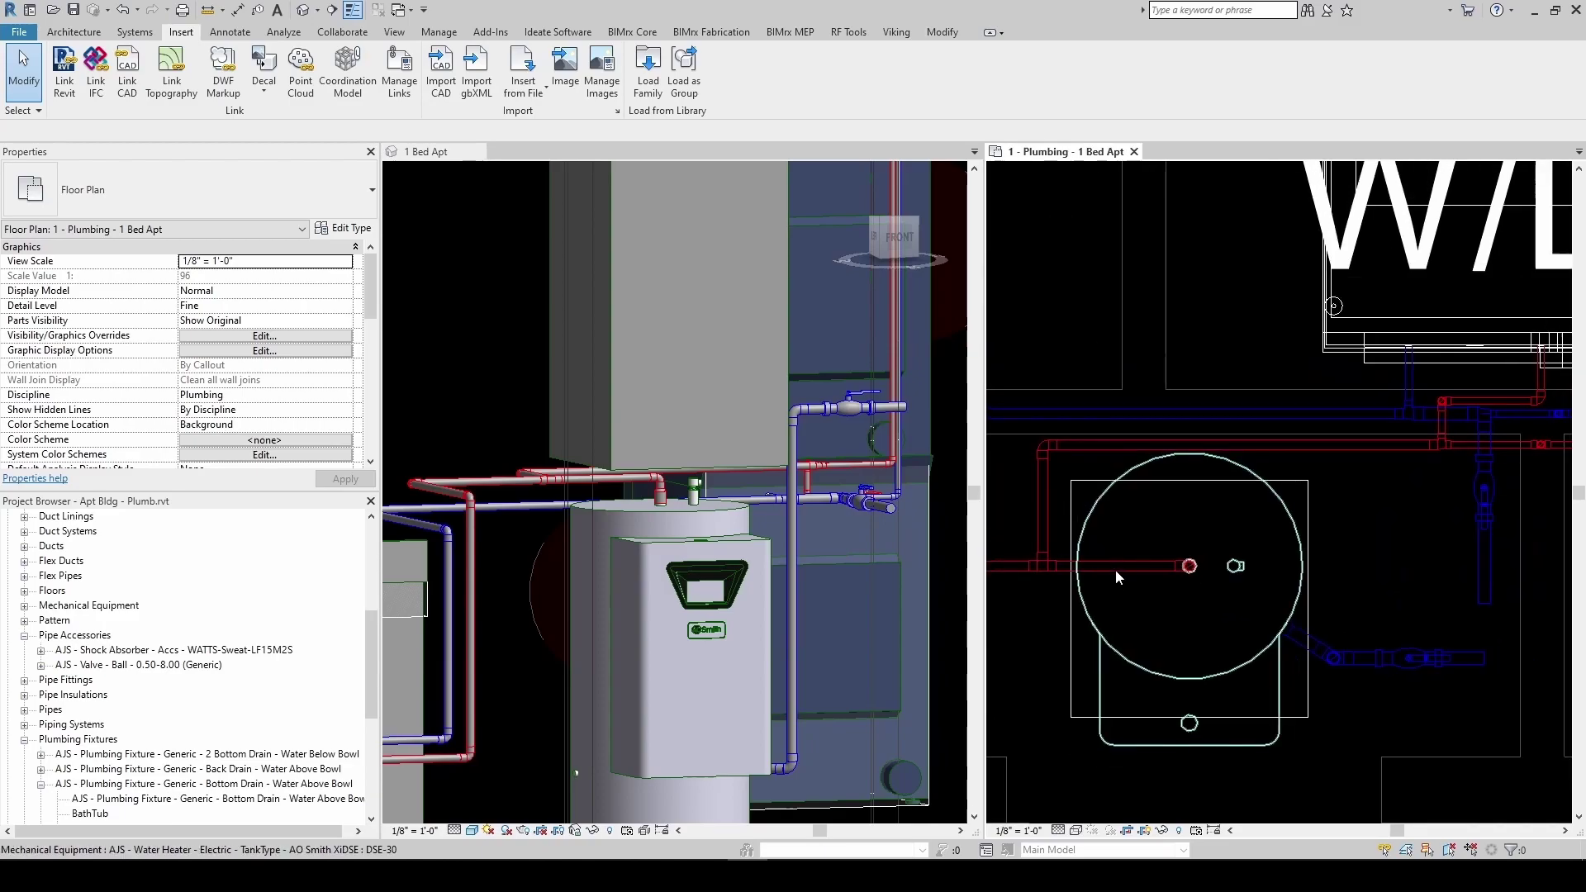
left_click(1398, 666)
key("c")
key("s")
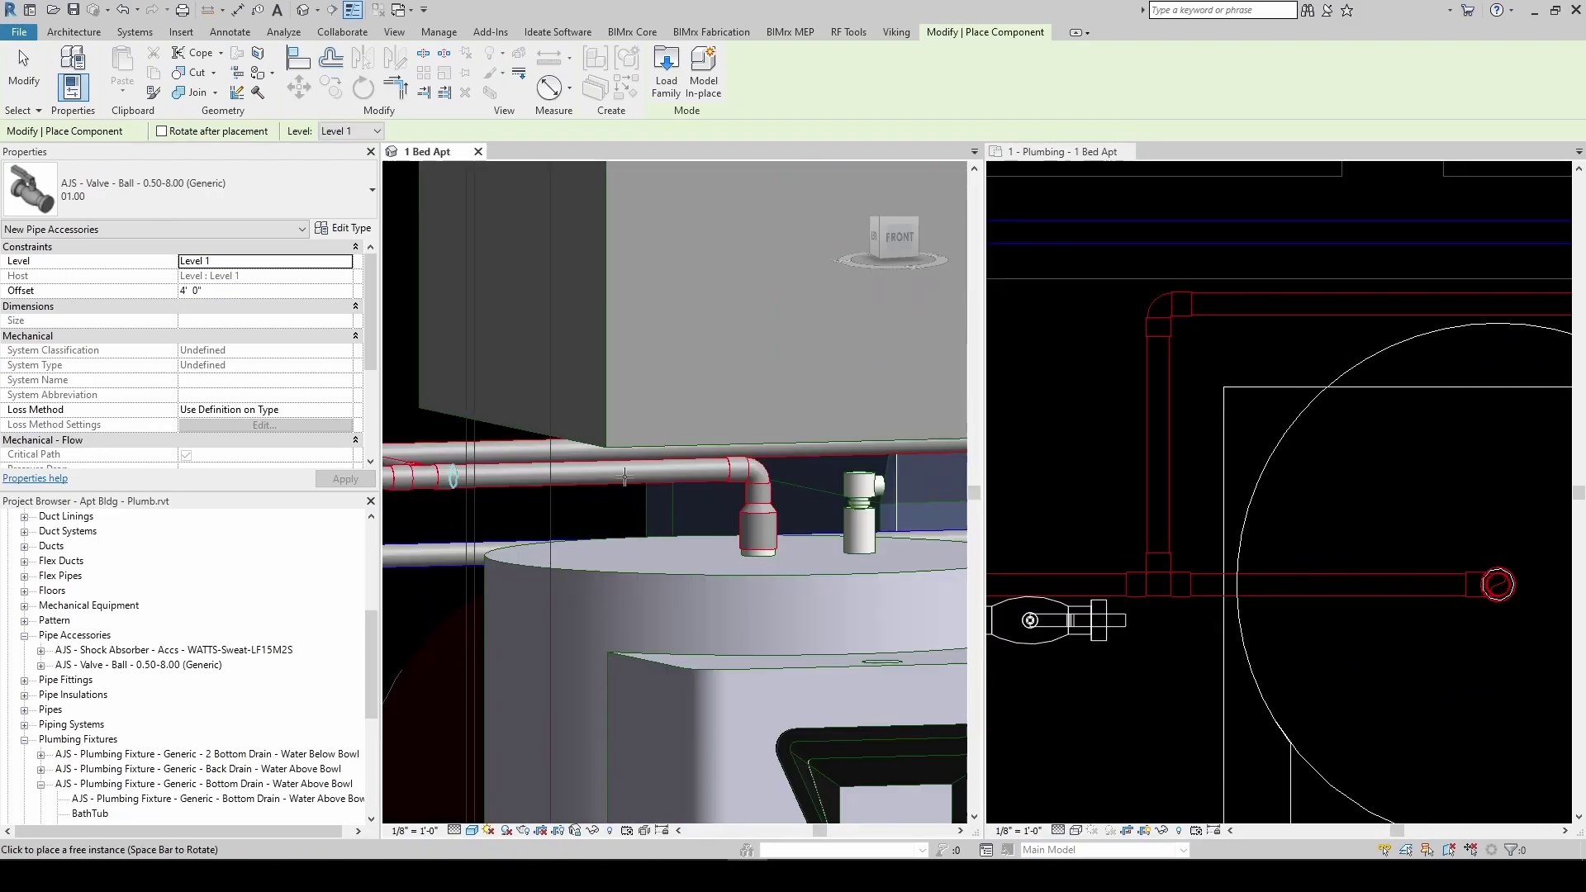
left_click(624, 477)
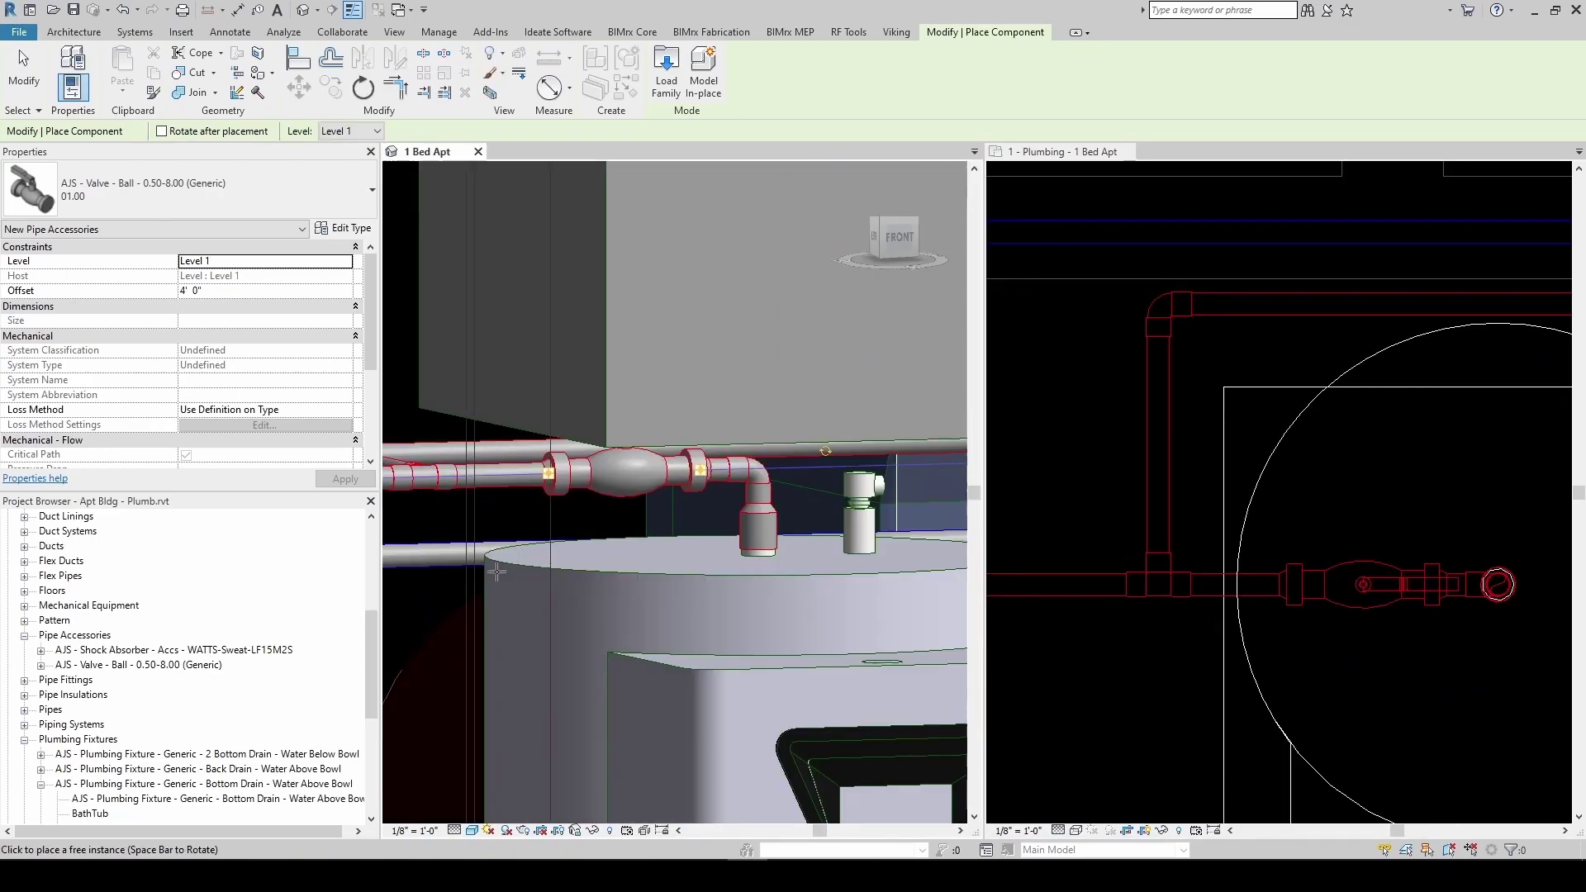
key("Escape")
Change the hot water pipe's ball valve to the 00.75 type
left_click(1200, 730)
scroll(1275, 633, "down", 2)
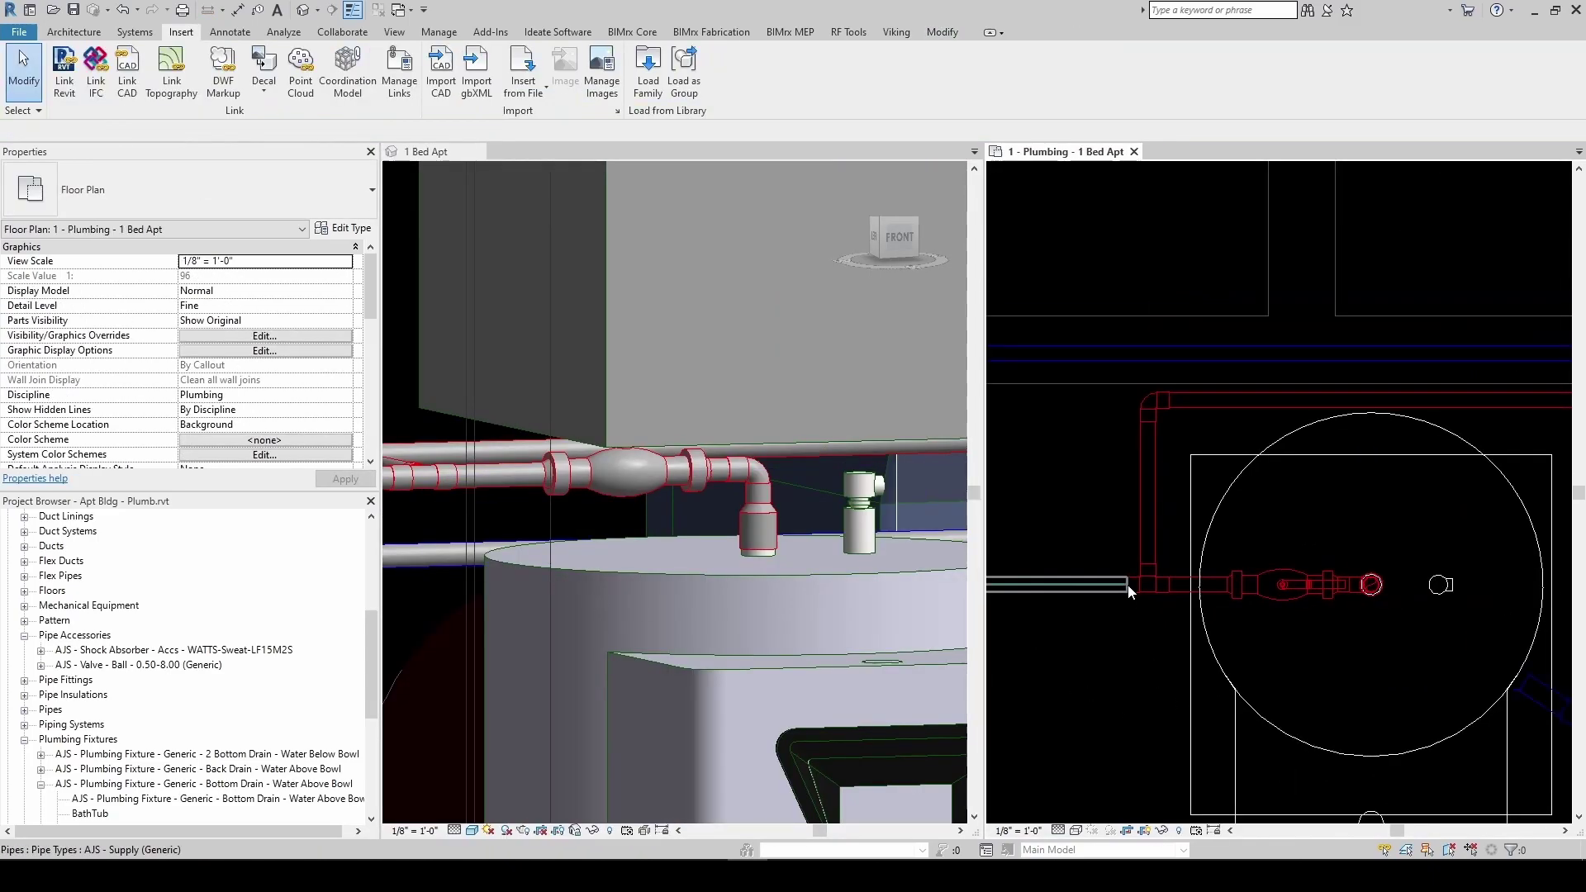
scroll(1275, 633, "up", 1)
left_click(1220, 565)
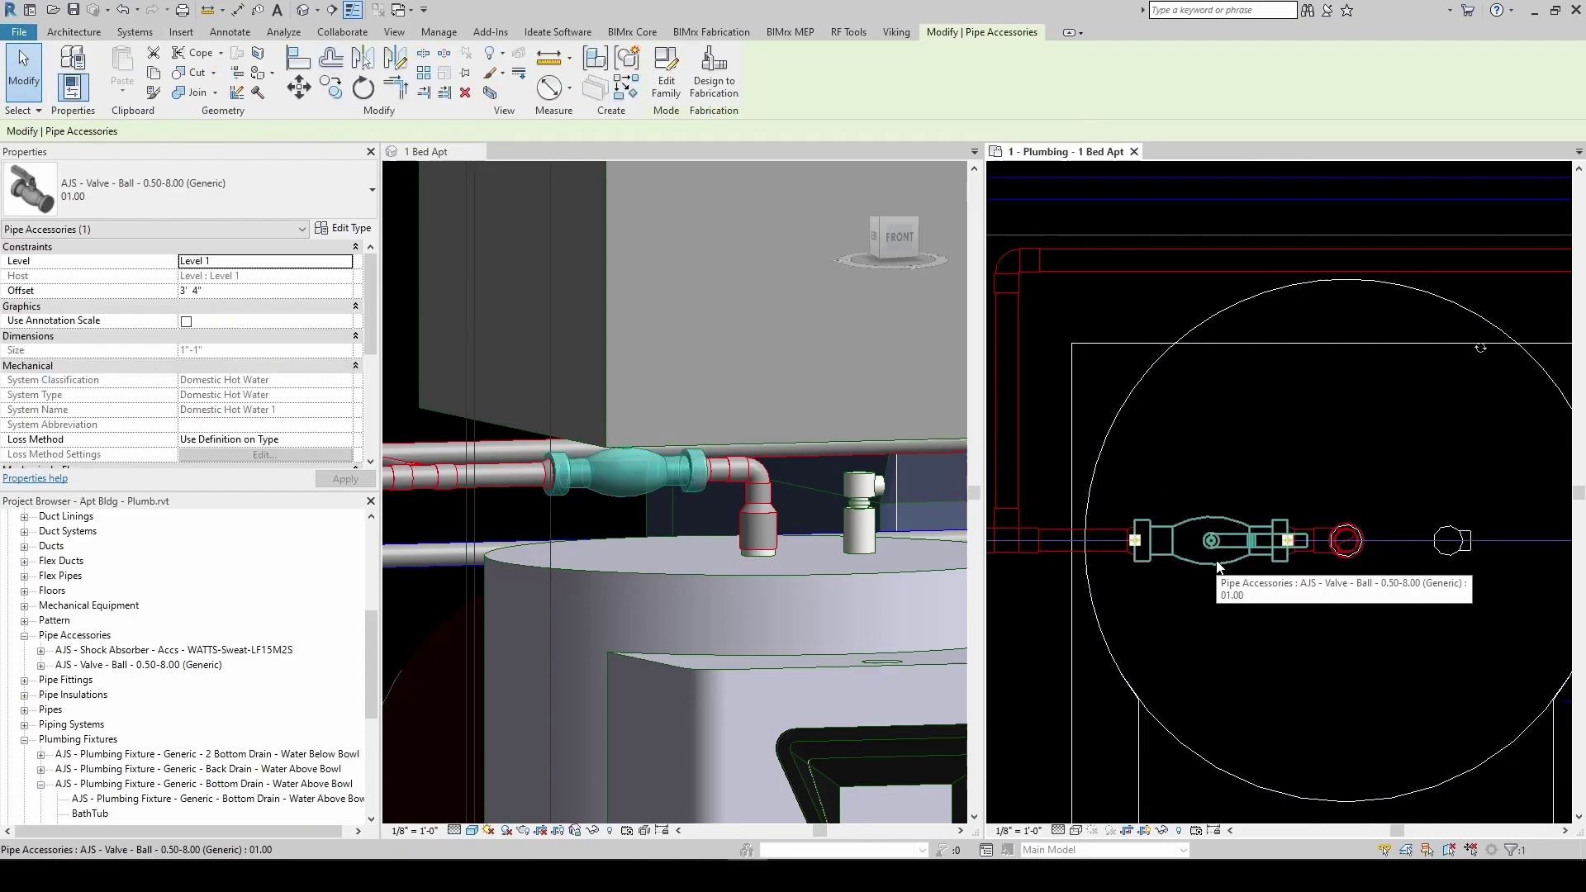
key("Escape")
scroll(1173, 547, "up", 3)
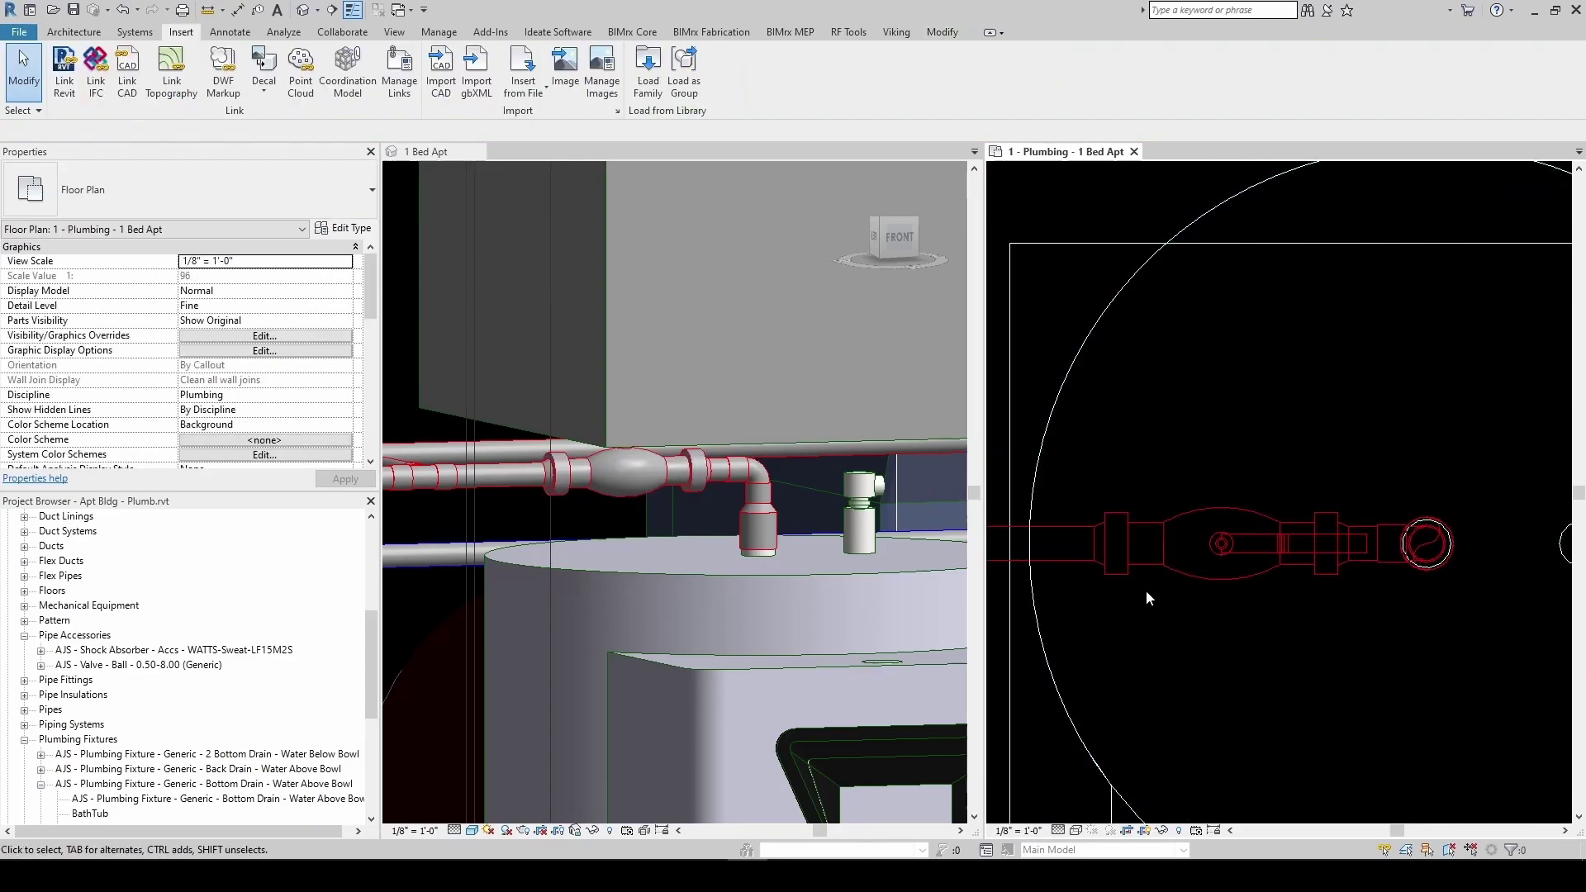
left_click(1174, 568)
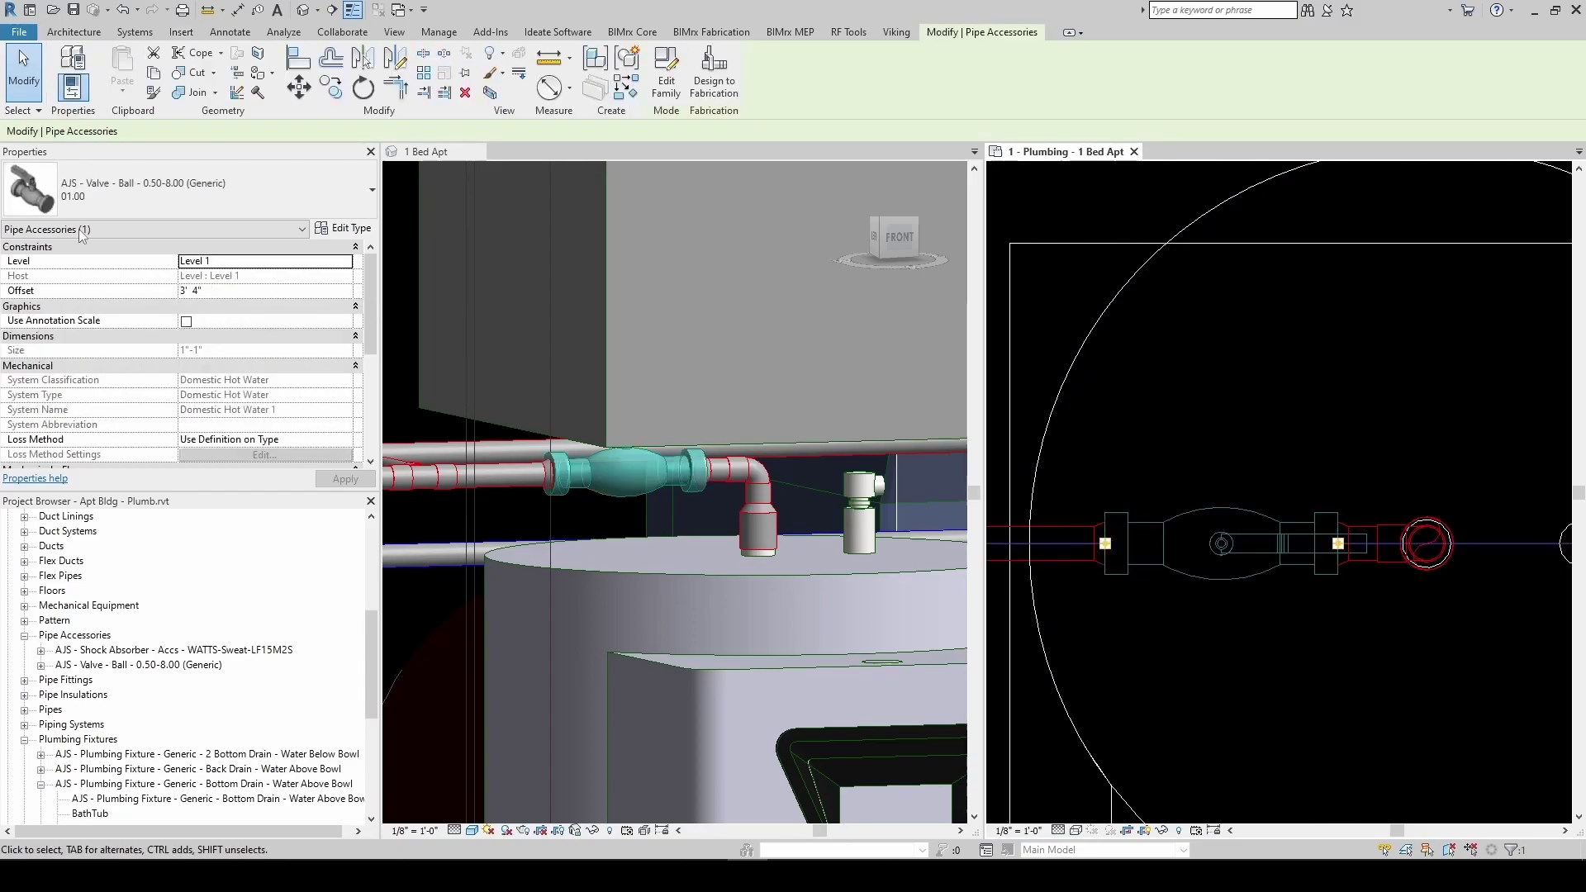
left_click(116, 190)
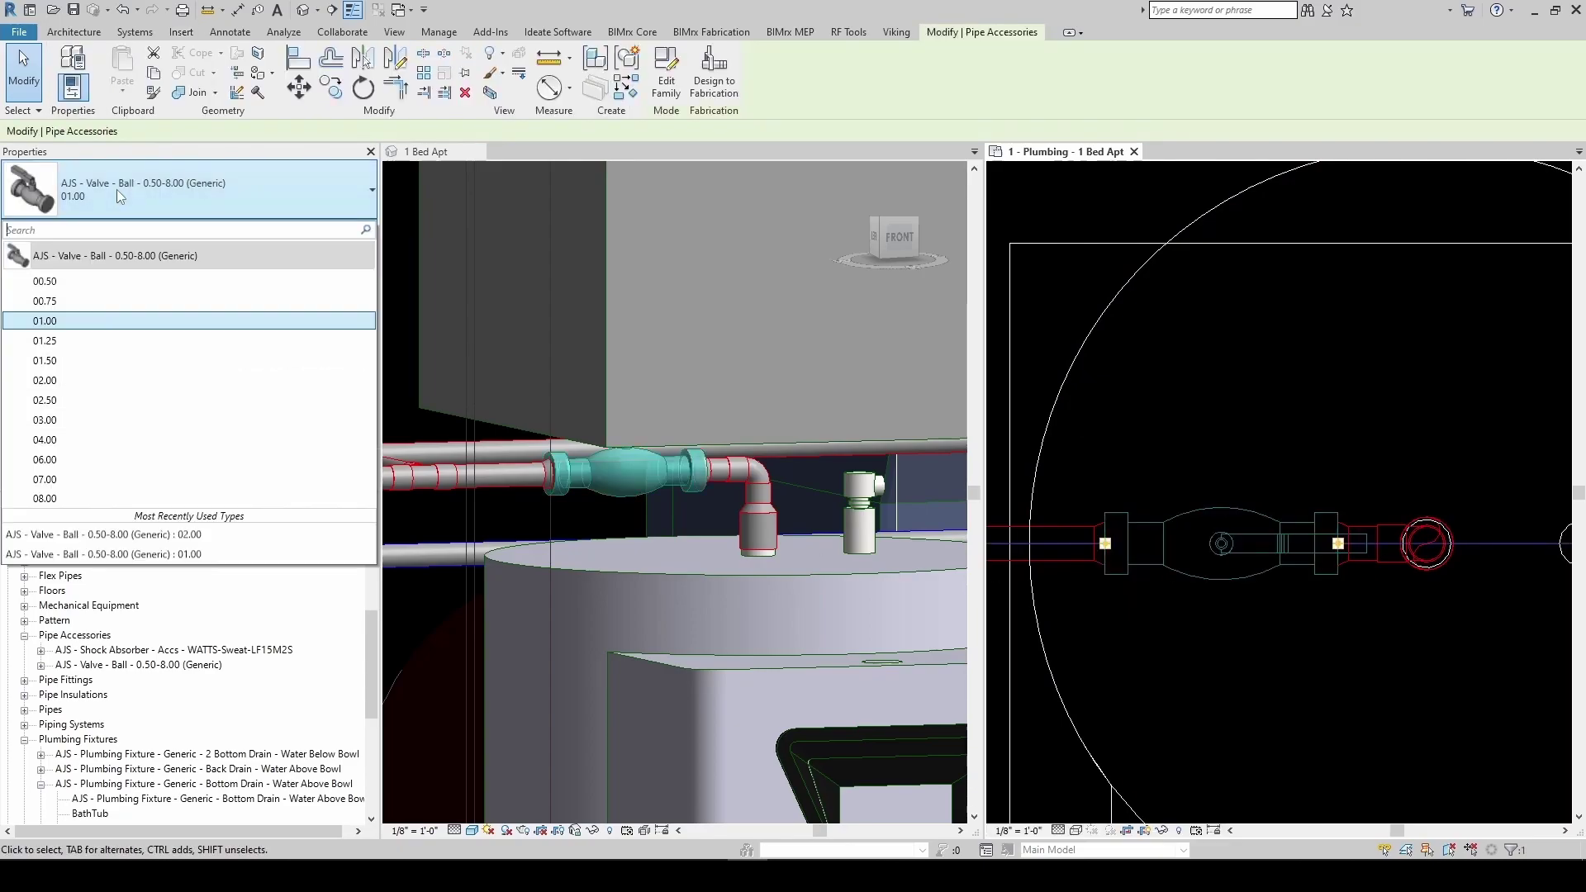
left_click(58, 304)
left_click(1181, 618)
scroll(1251, 569, "down", 2)
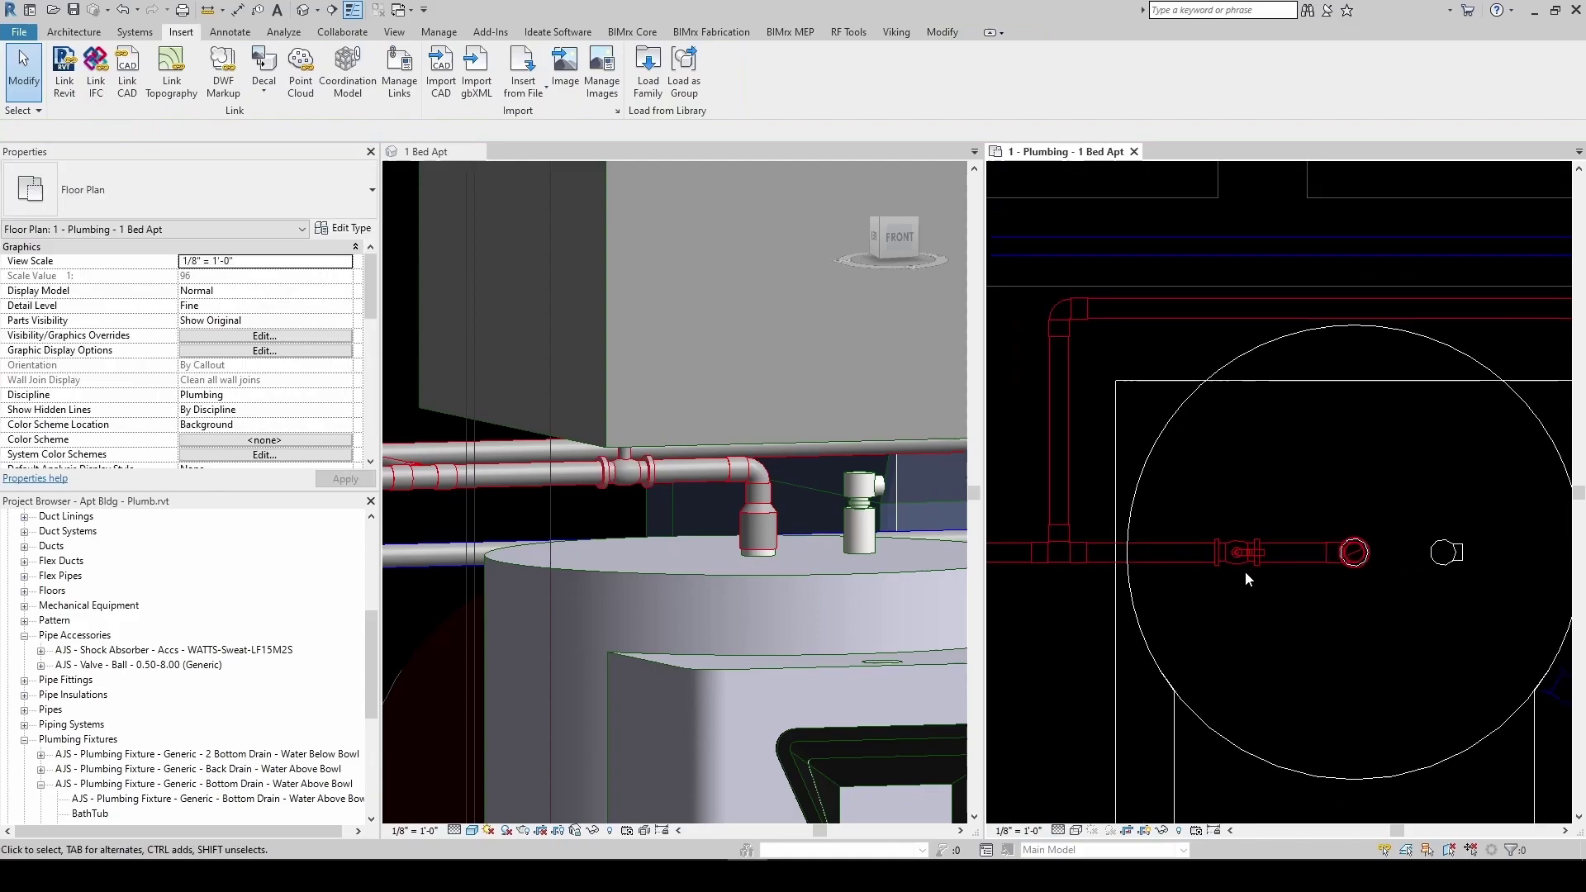
Nudge the 00.75 ball valve along the hot water pipe, away from the heater's outlet elbow
left_click(1227, 563)
key("Left")
key("Left")
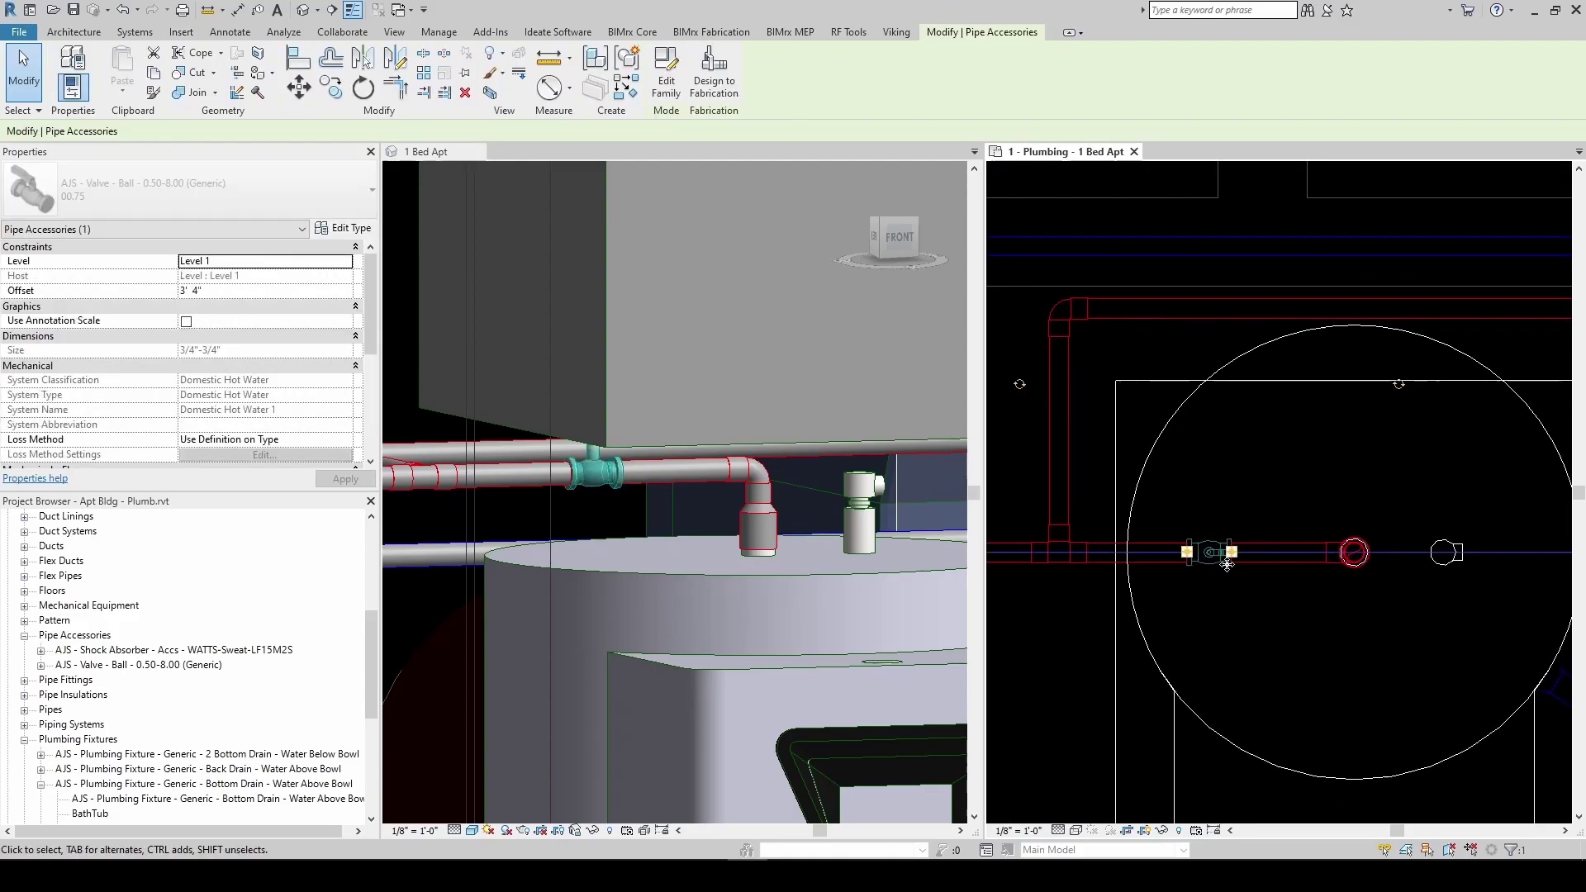
key("Right")
key("Escape")
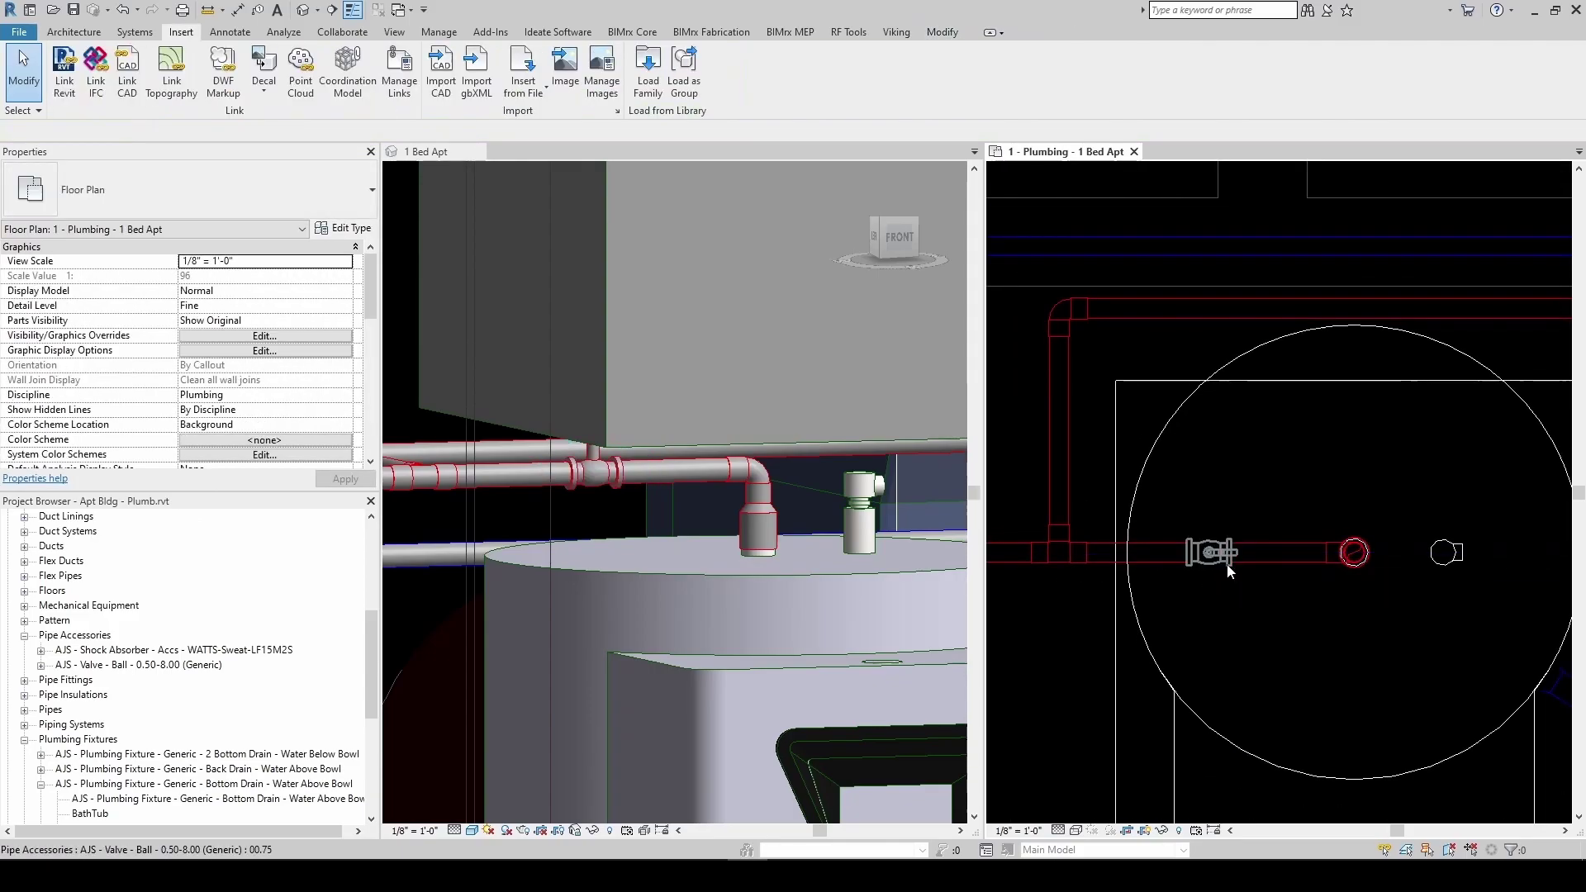
scroll(1222, 513, "down", 3)
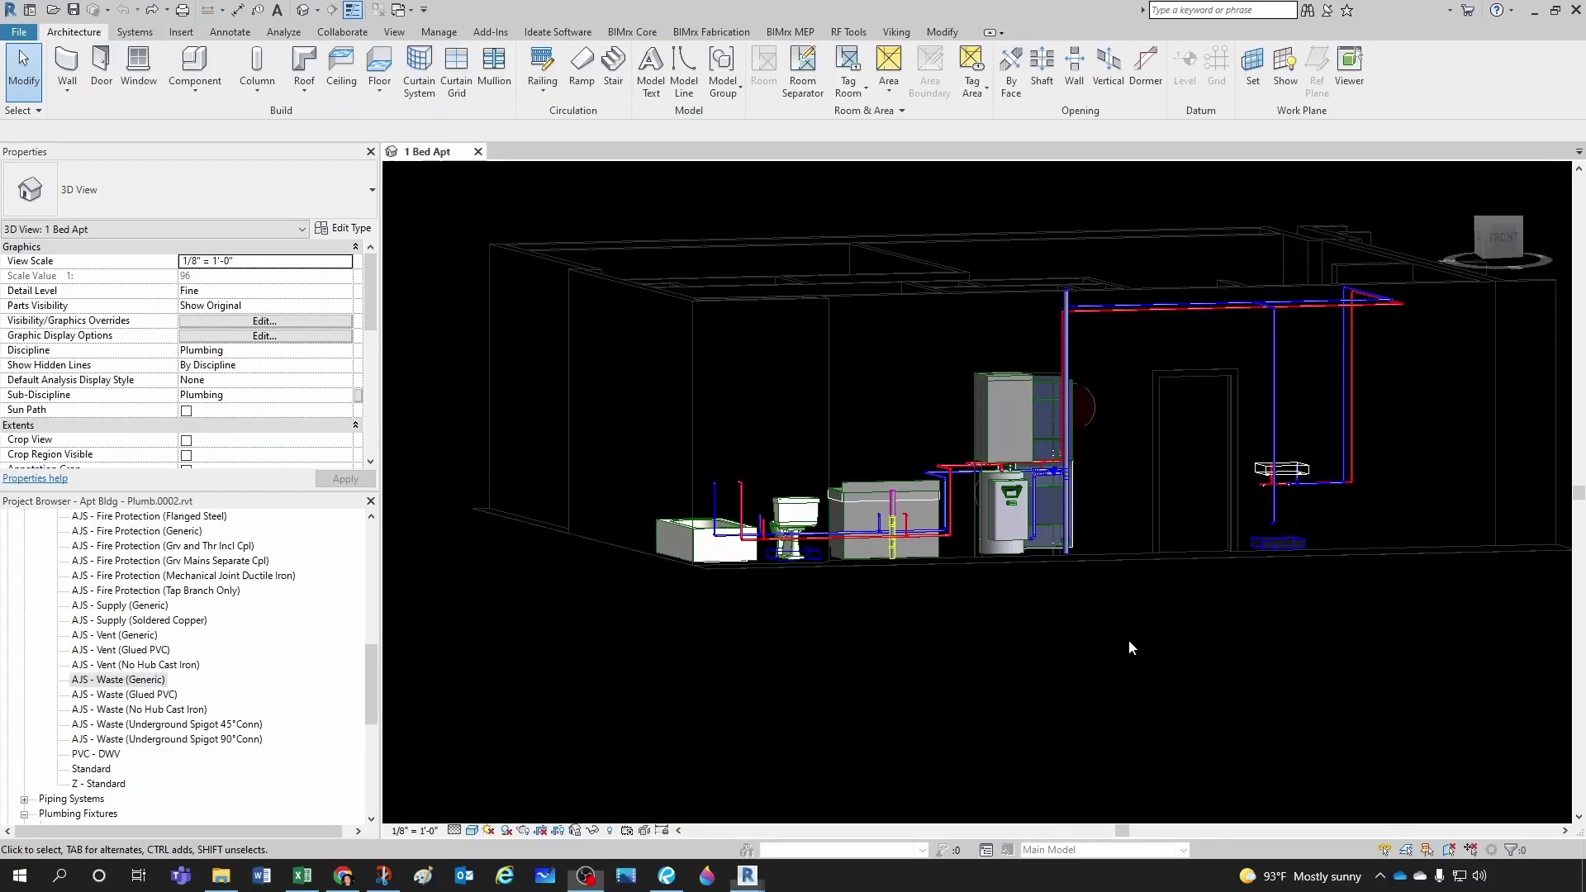
Check the diameter of the hot water pipe between the ball valve and the heater's outlet elbow in 3D
scroll(1063, 527, "up", 2)
scroll(1016, 546, "up", 1)
middle_click_drag(1016, 546, 1006, 547, "shift")
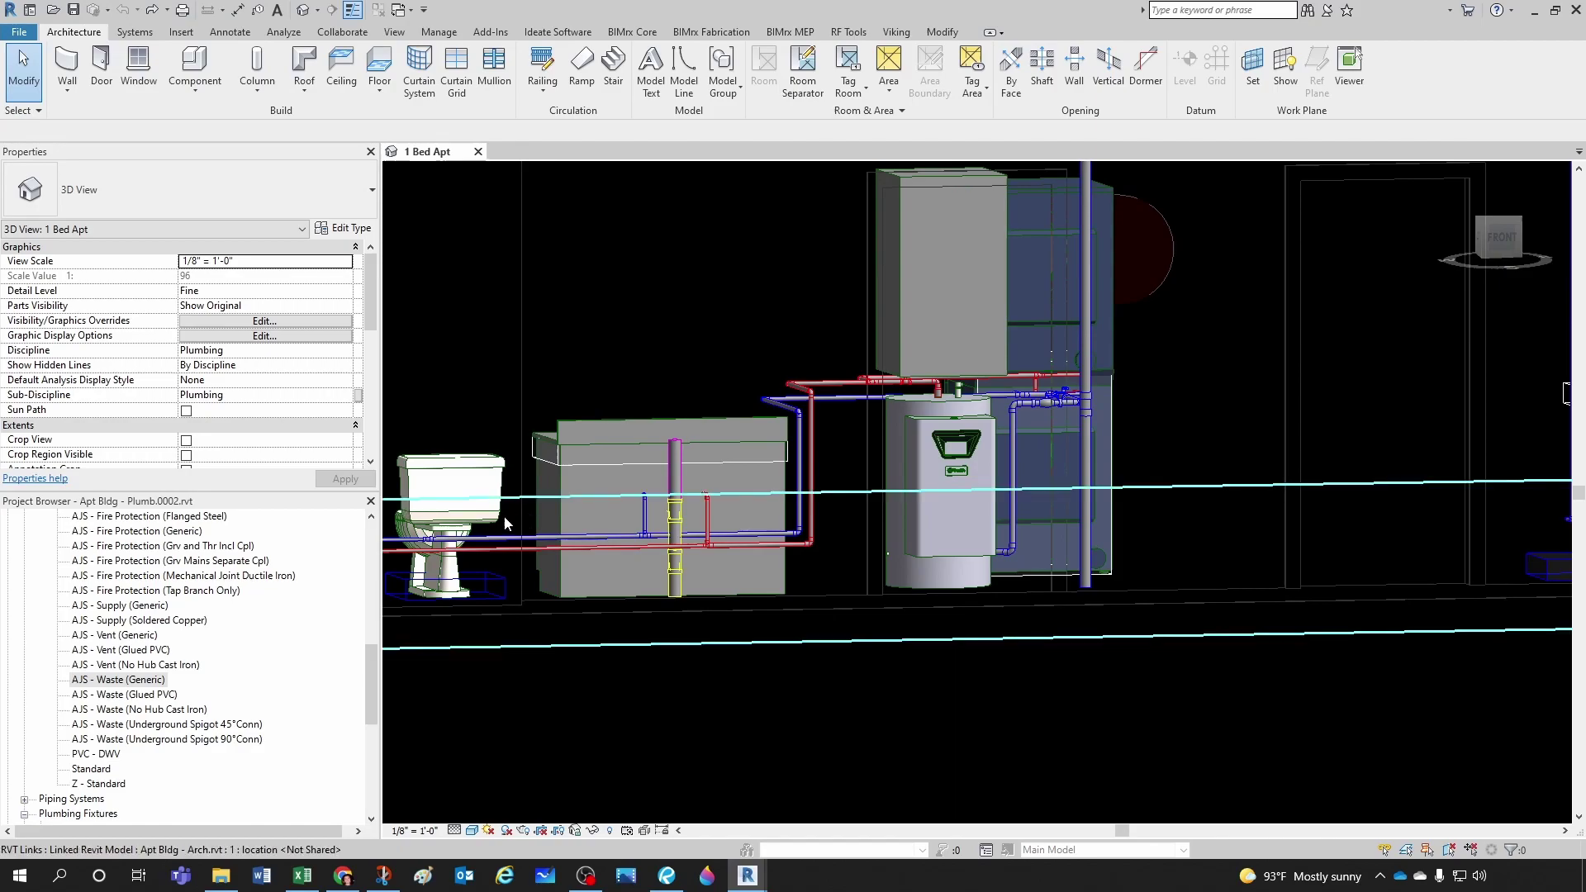
scroll(975, 411, "up", 5)
middle_click_drag(975, 411, 975, 411, "shift")
scroll(975, 411, "up", 2)
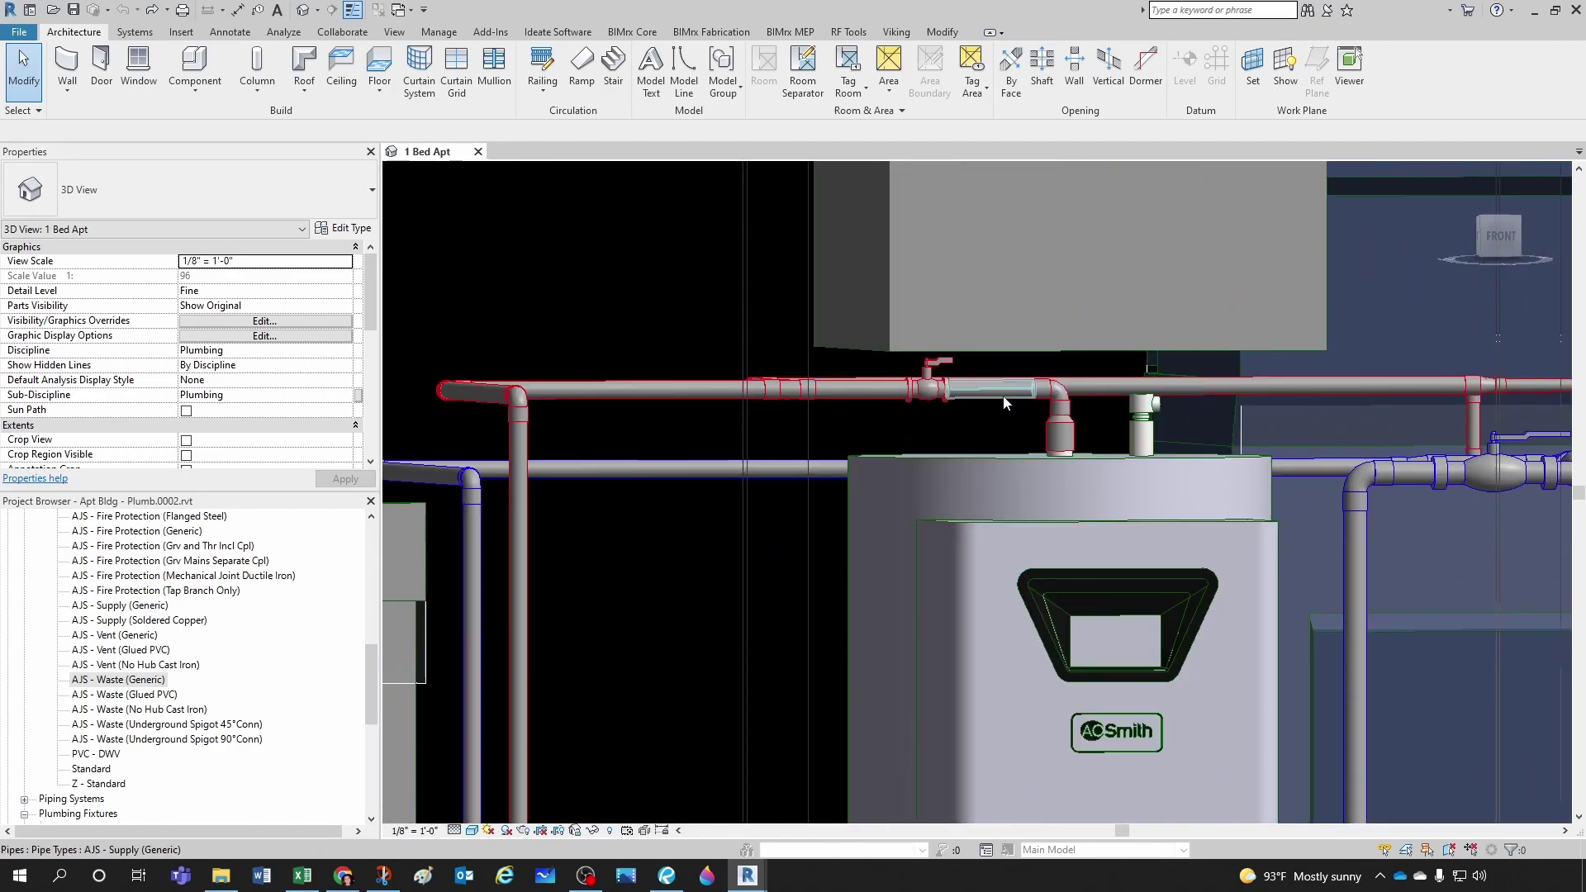
left_click(462, 299)
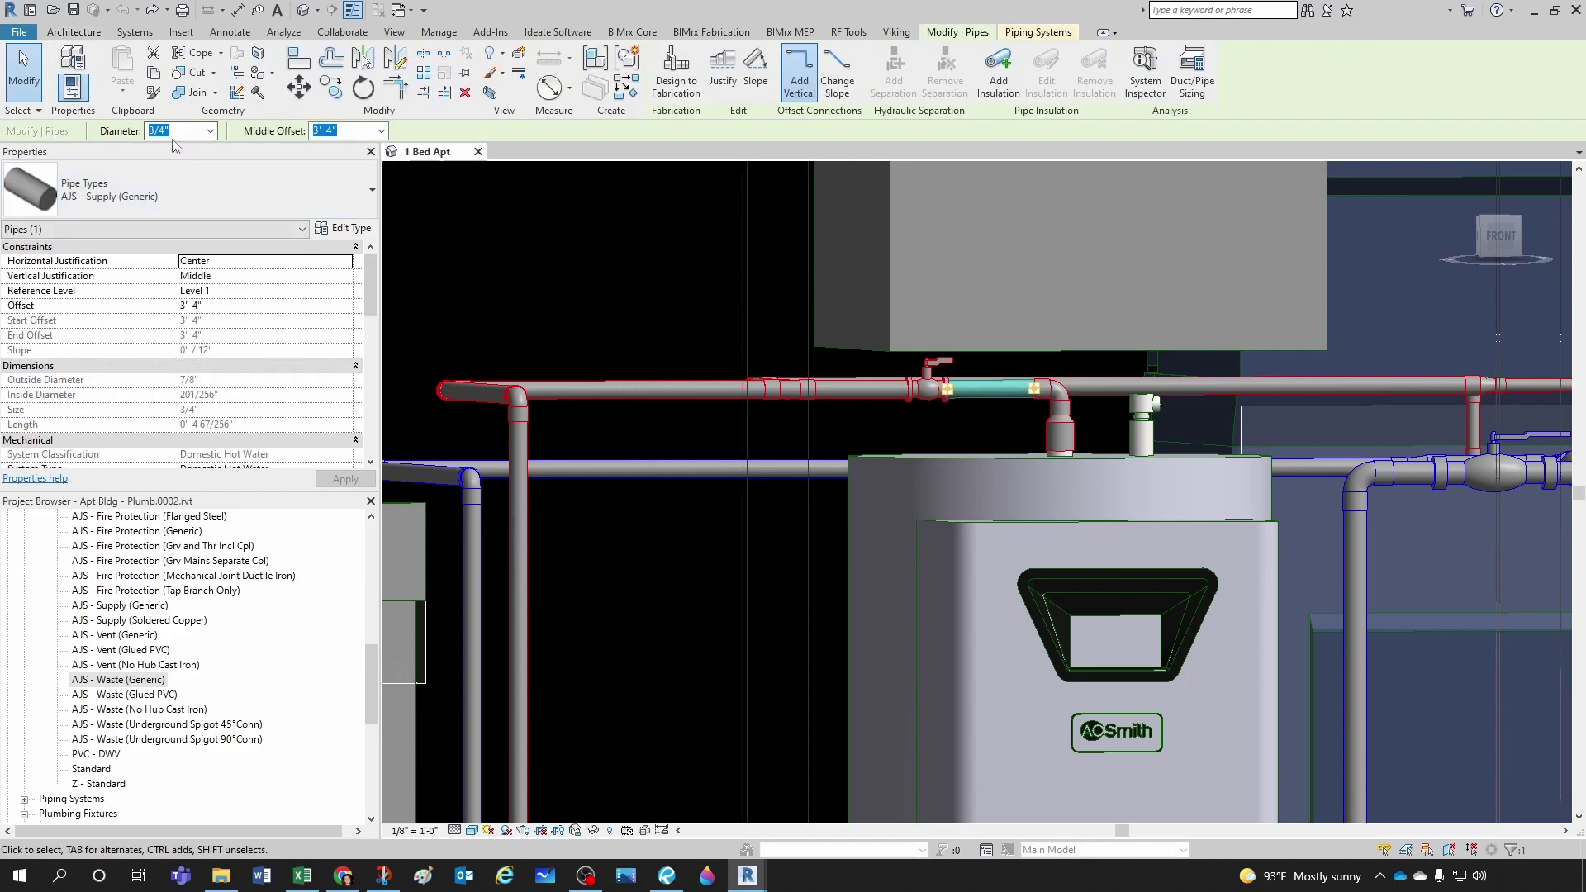
left_click(829, 417)
scroll(829, 405, "down", 3)
mouse_move(932, 452)
middle_mouse_down("shift")
mouse_move(900, 487)
mouse_move(937, 448)
middle_mouse_up("shift")
scroll(913, 478, "up", 1)
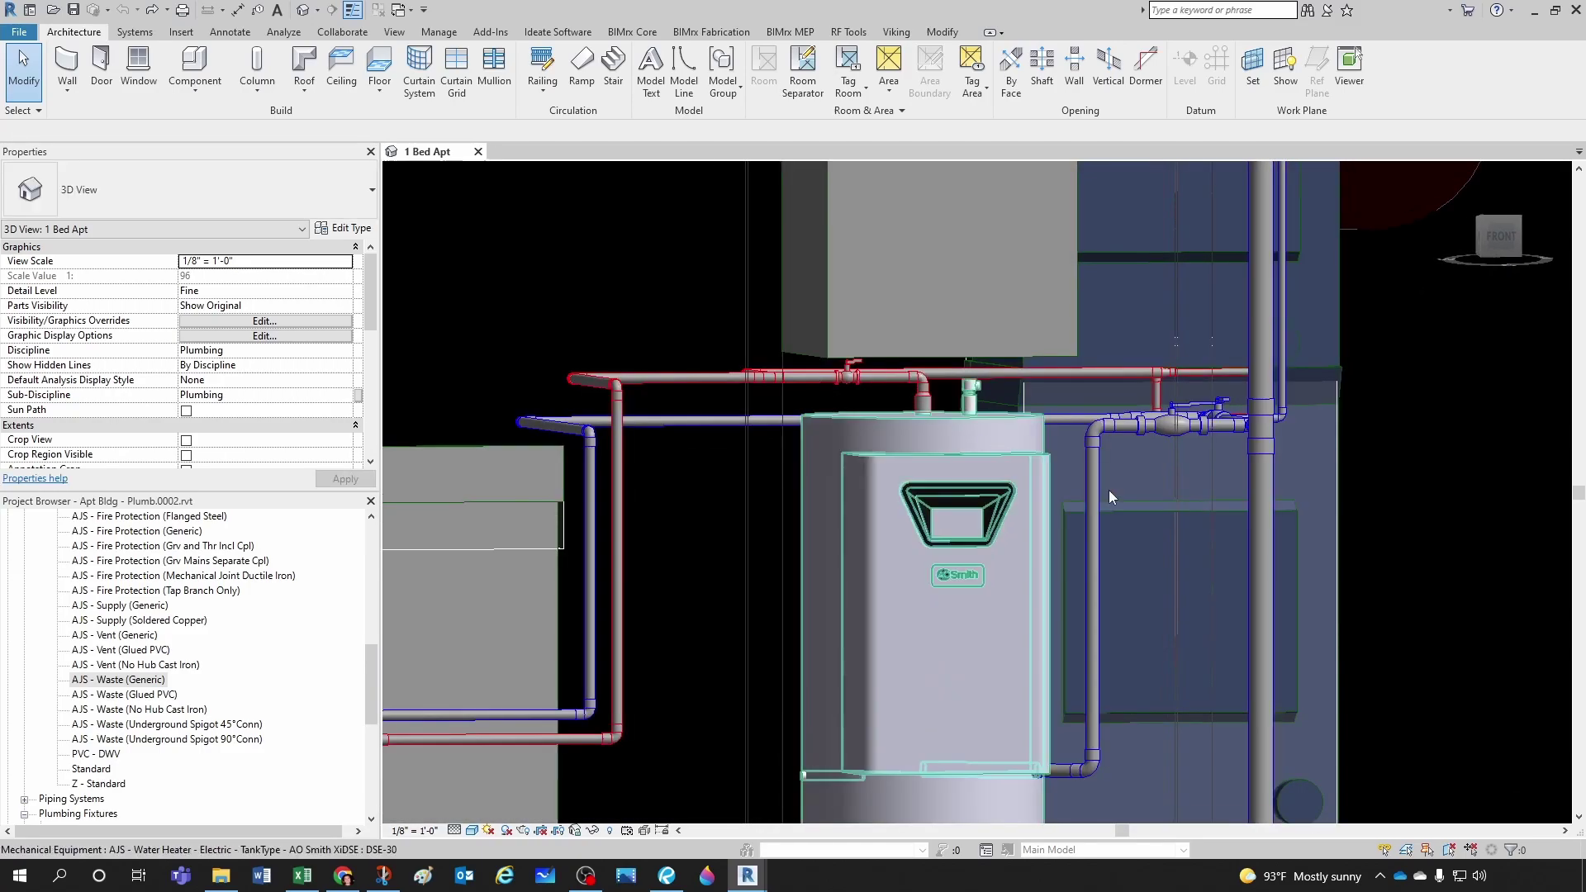
Check the diameter of the short cold water pipe beside the heater supply's ball valve
scroll(1132, 507, "up", 1)
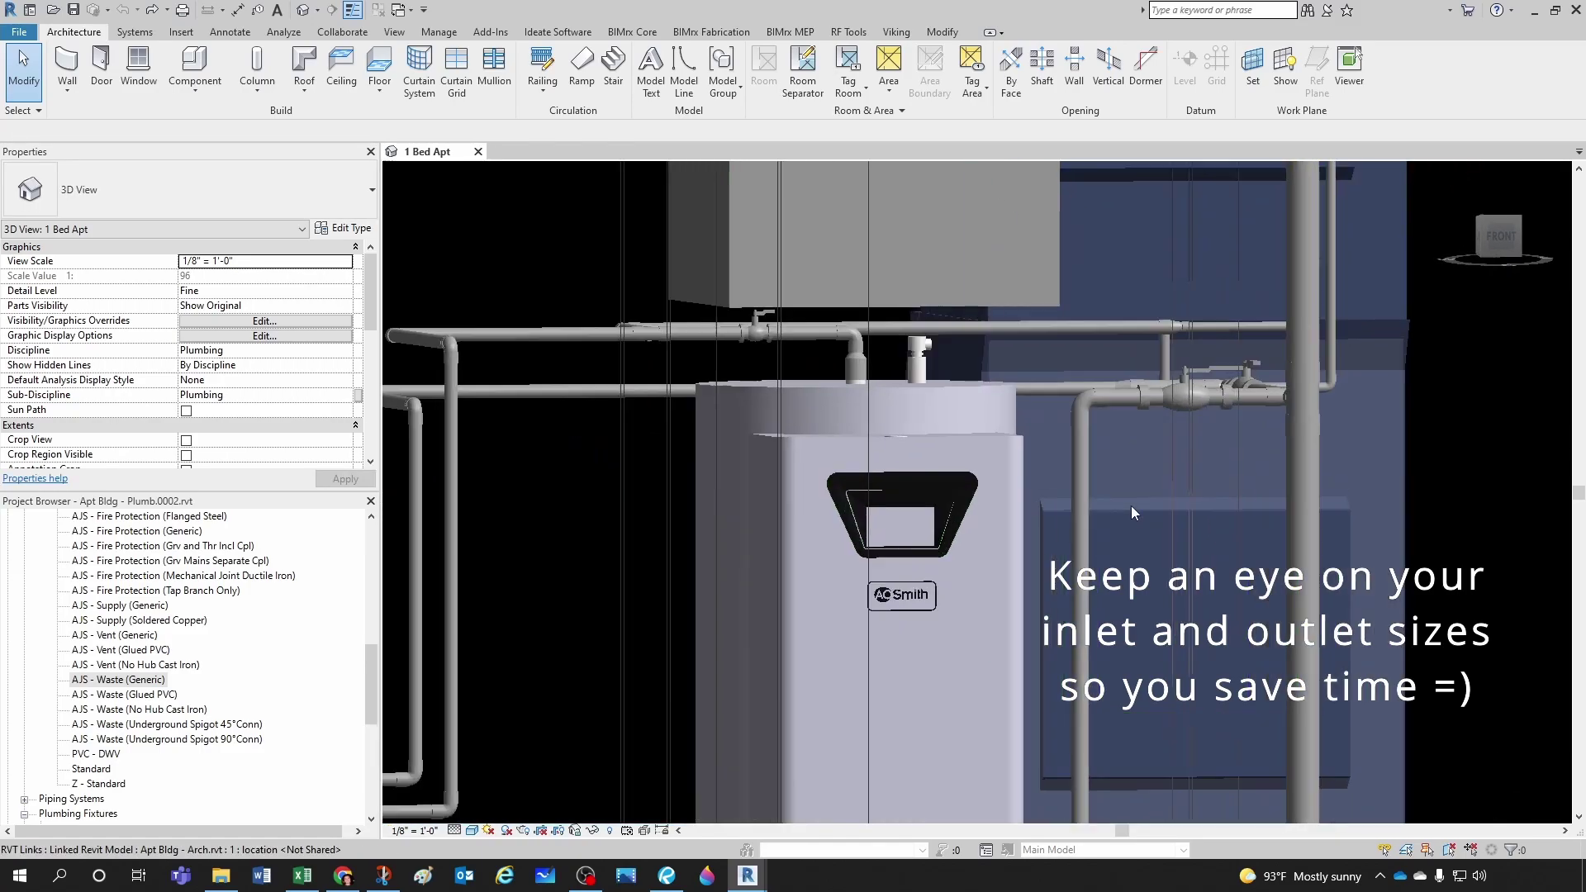
left_click(1251, 400)
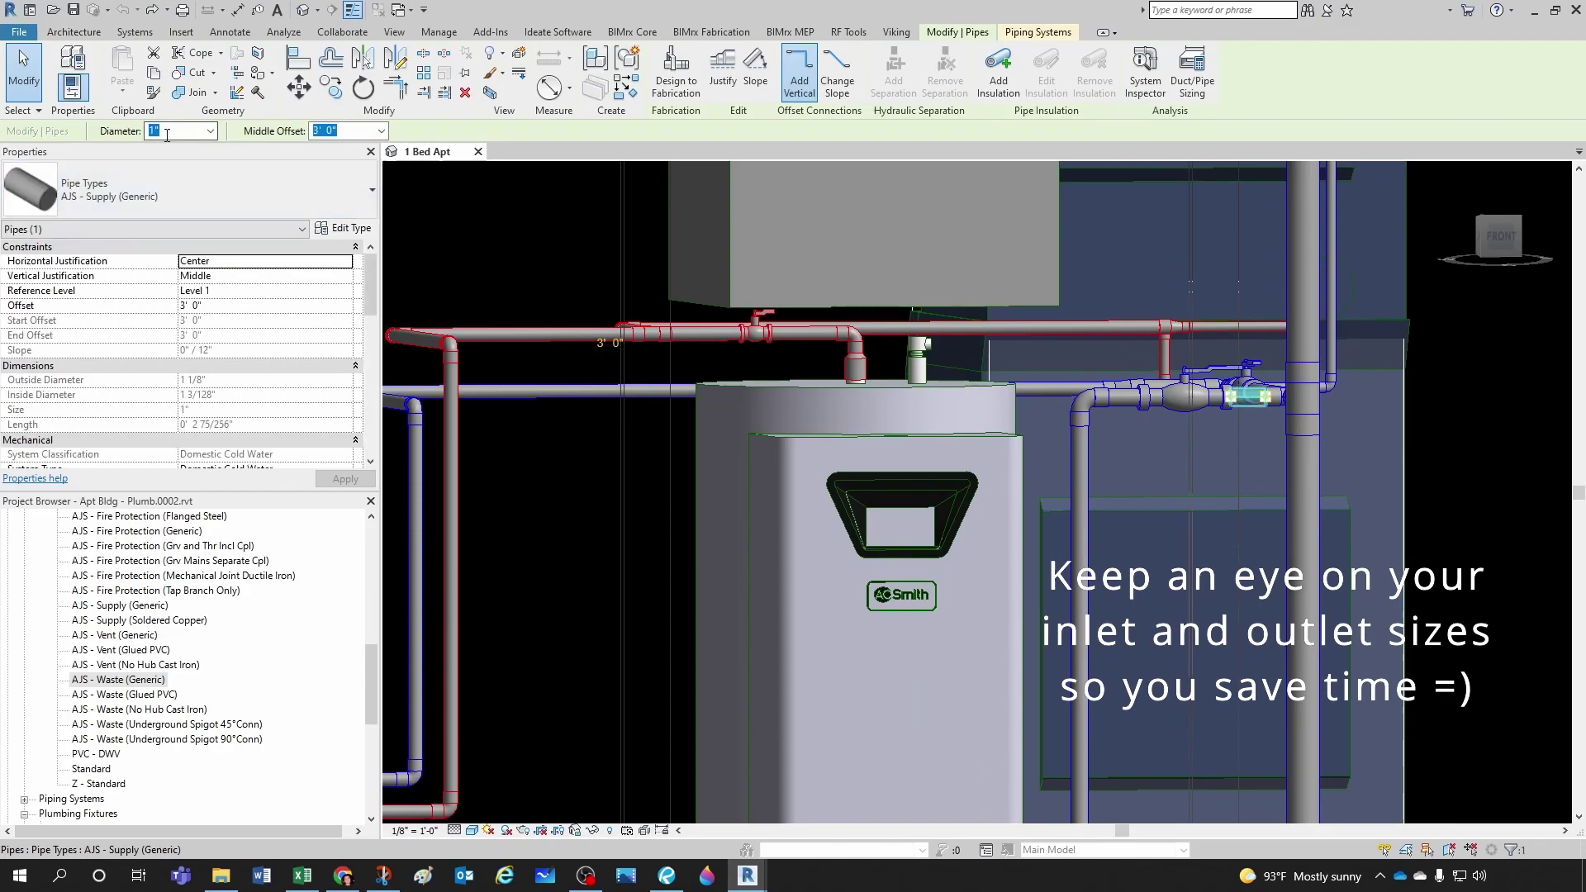
key("Escape")
scroll(1082, 390, "down", 2)
scroll(1202, 414, "up", 2)
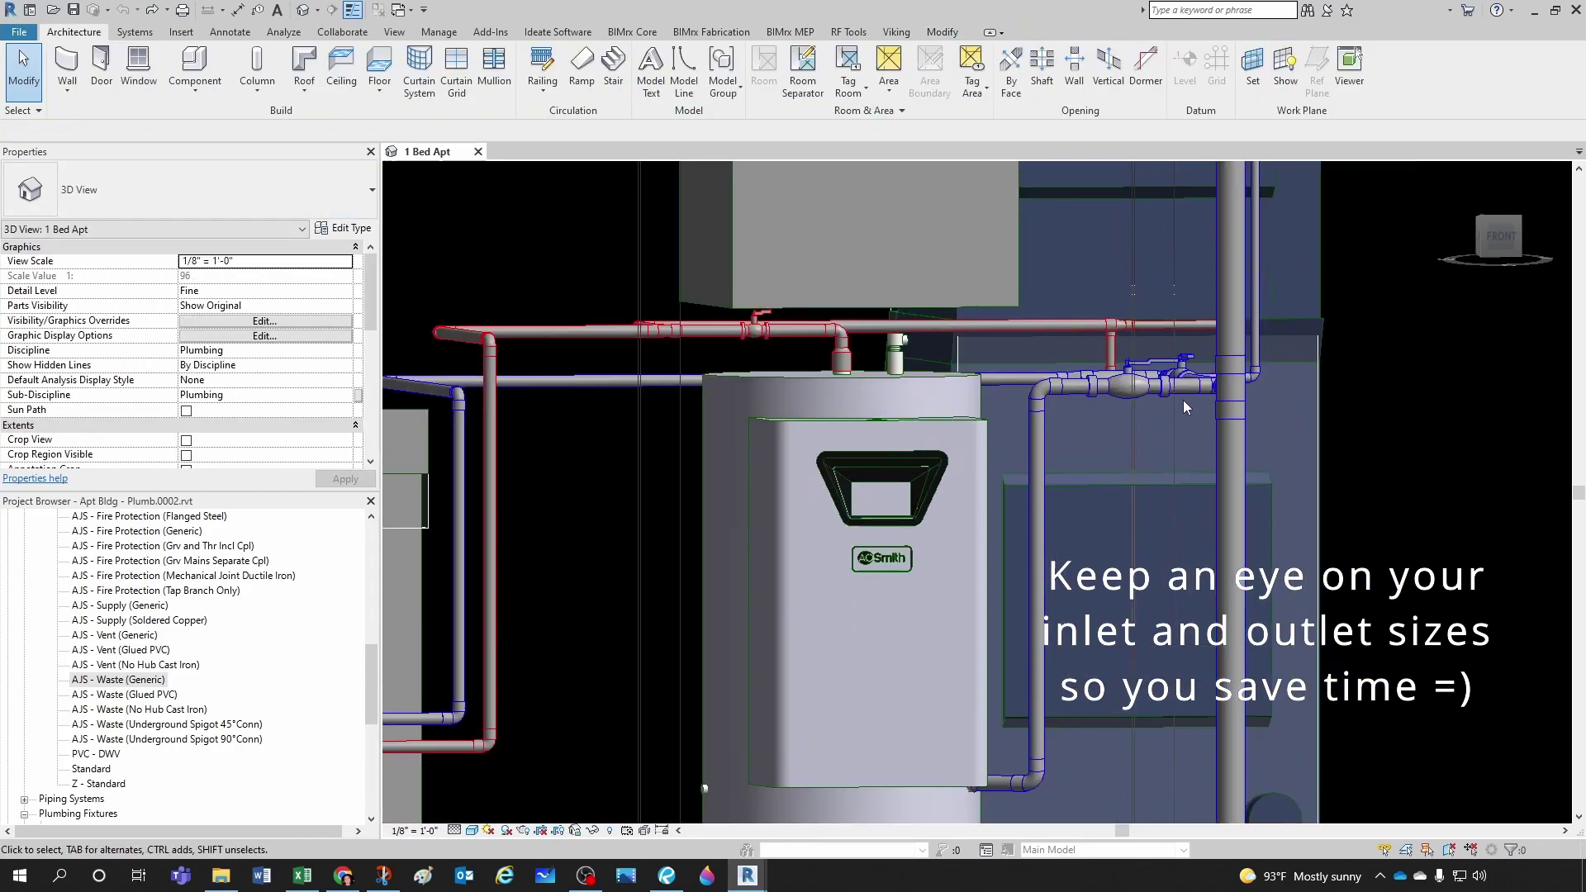
left_click(1182, 403)
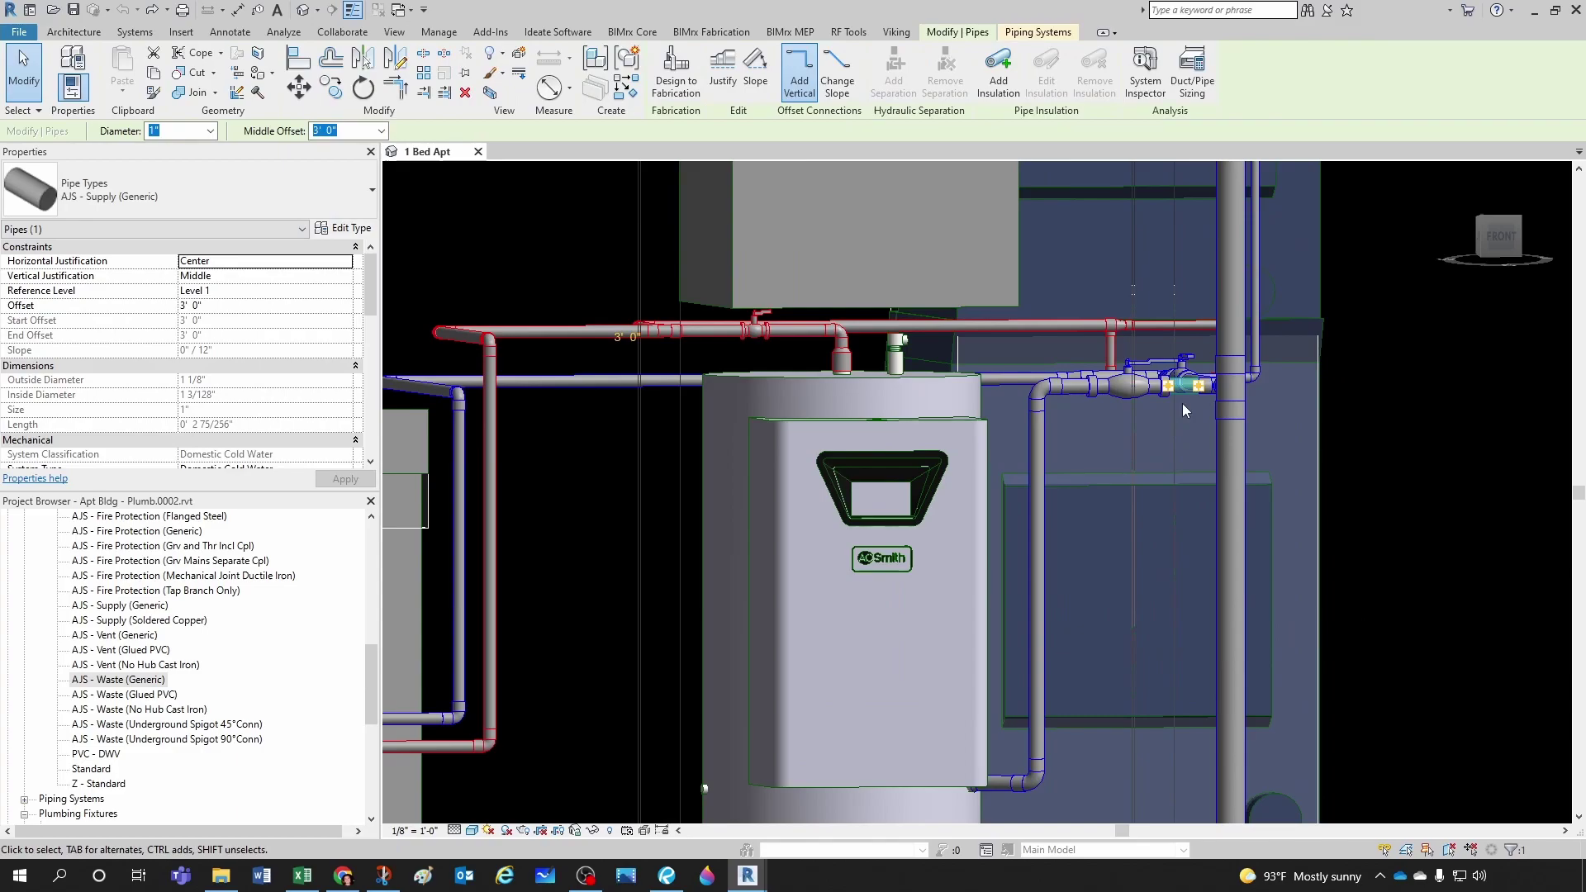
scroll(1183, 403, "down", 1)
scroll(1023, 772, "up", 2)
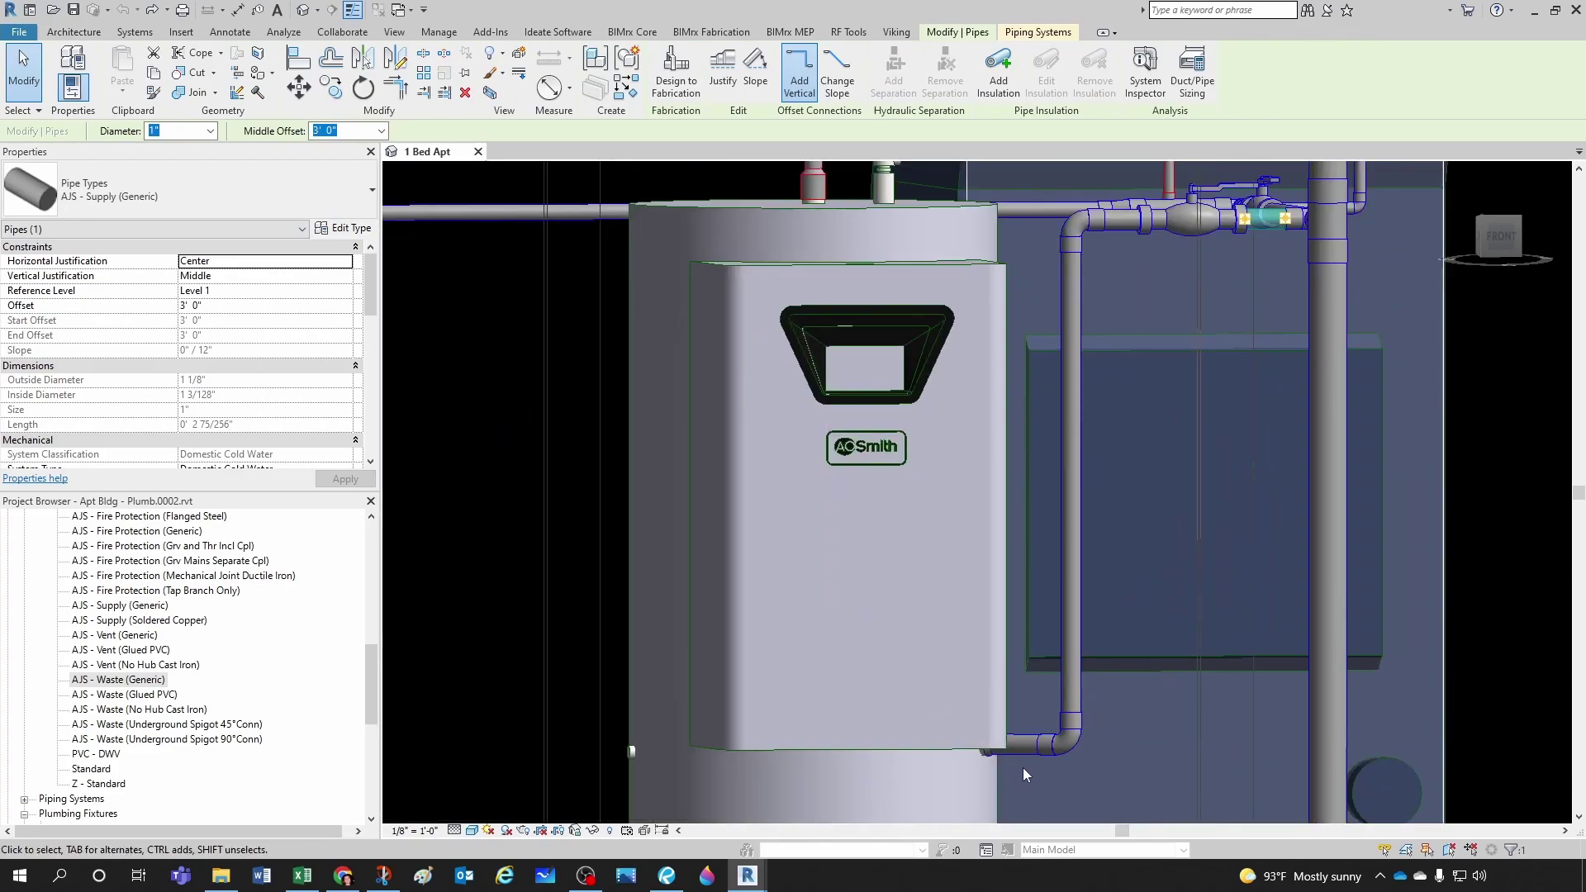
Set the diameter of the heater's connected cold water run to 3/4", leaving its ball valve out of the selection
key("Tab")
left_click(1023, 757)
scroll(1193, 538, "down", 2)
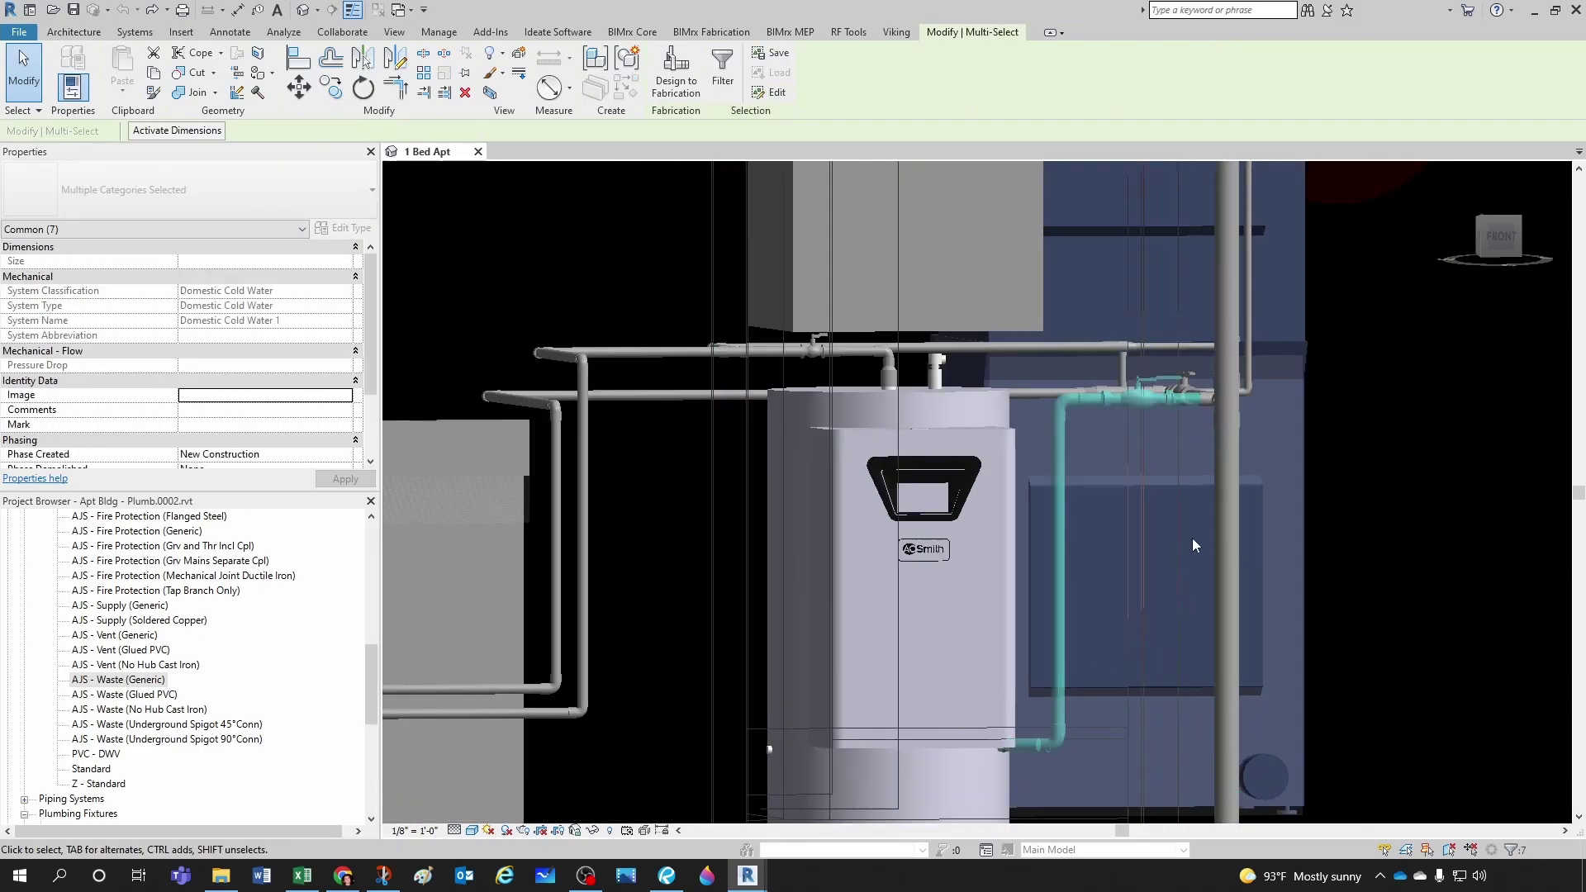
scroll(1165, 425, "up", 3)
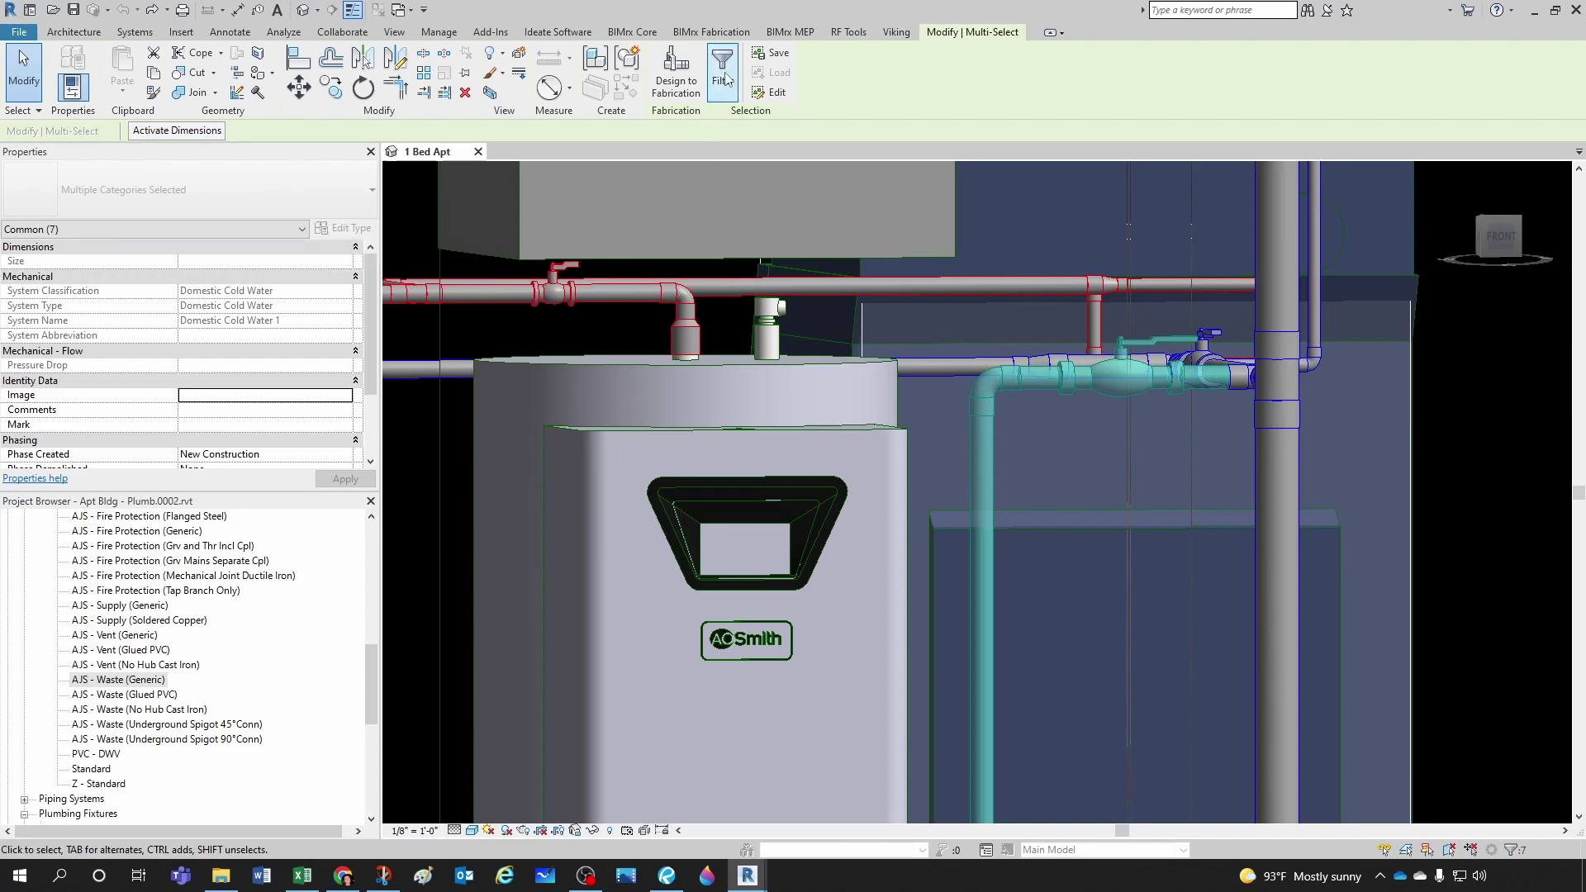
left_click(1121, 390, "shift")
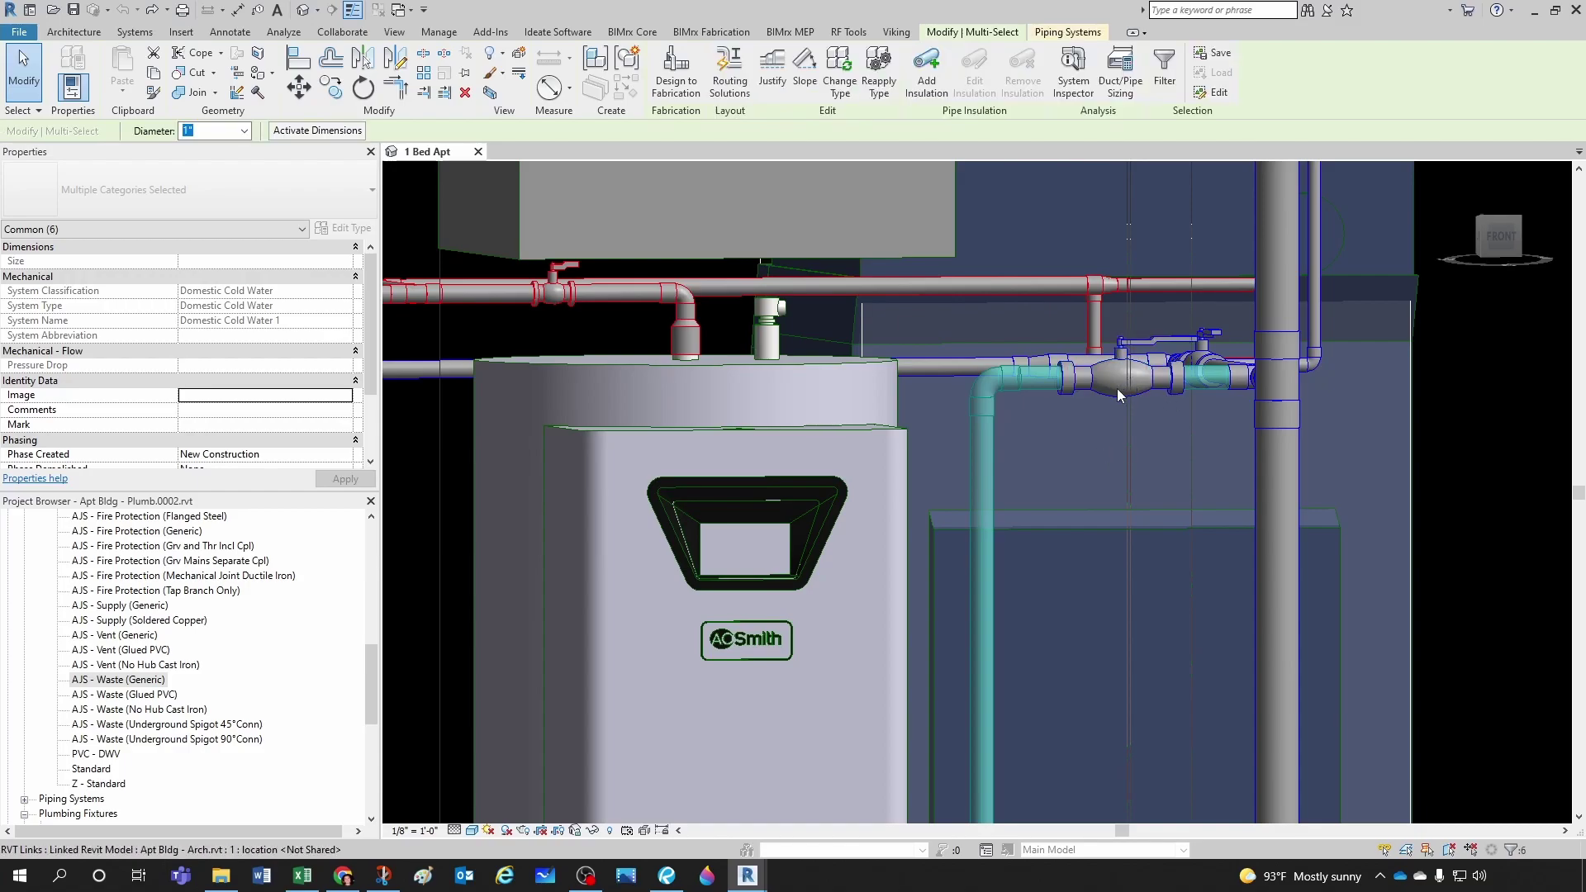
left_click(245, 131)
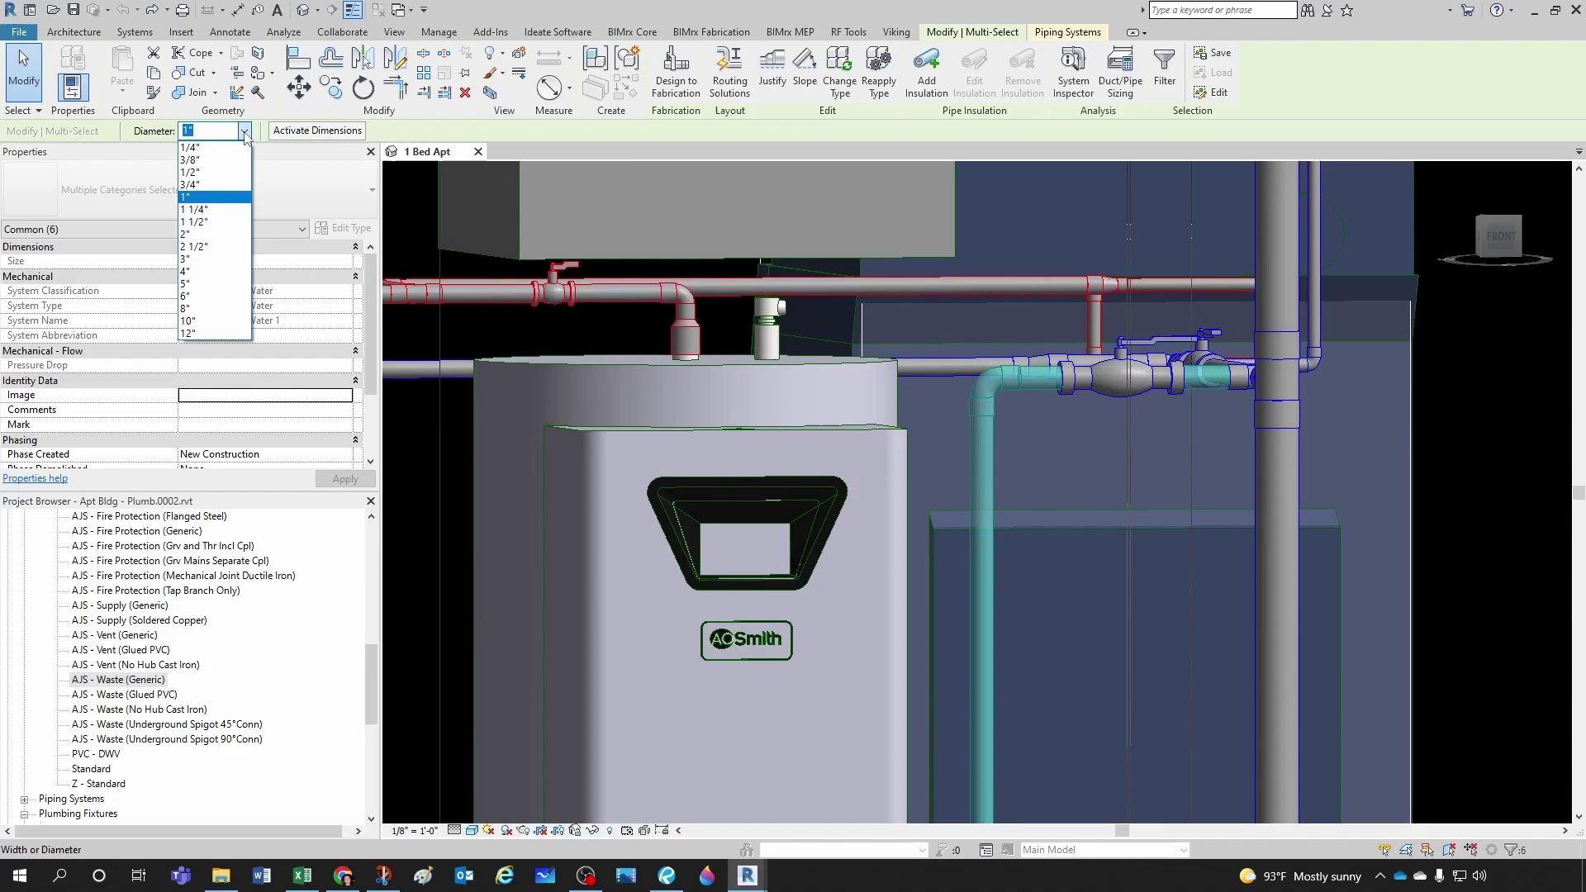
left_click(214, 185)
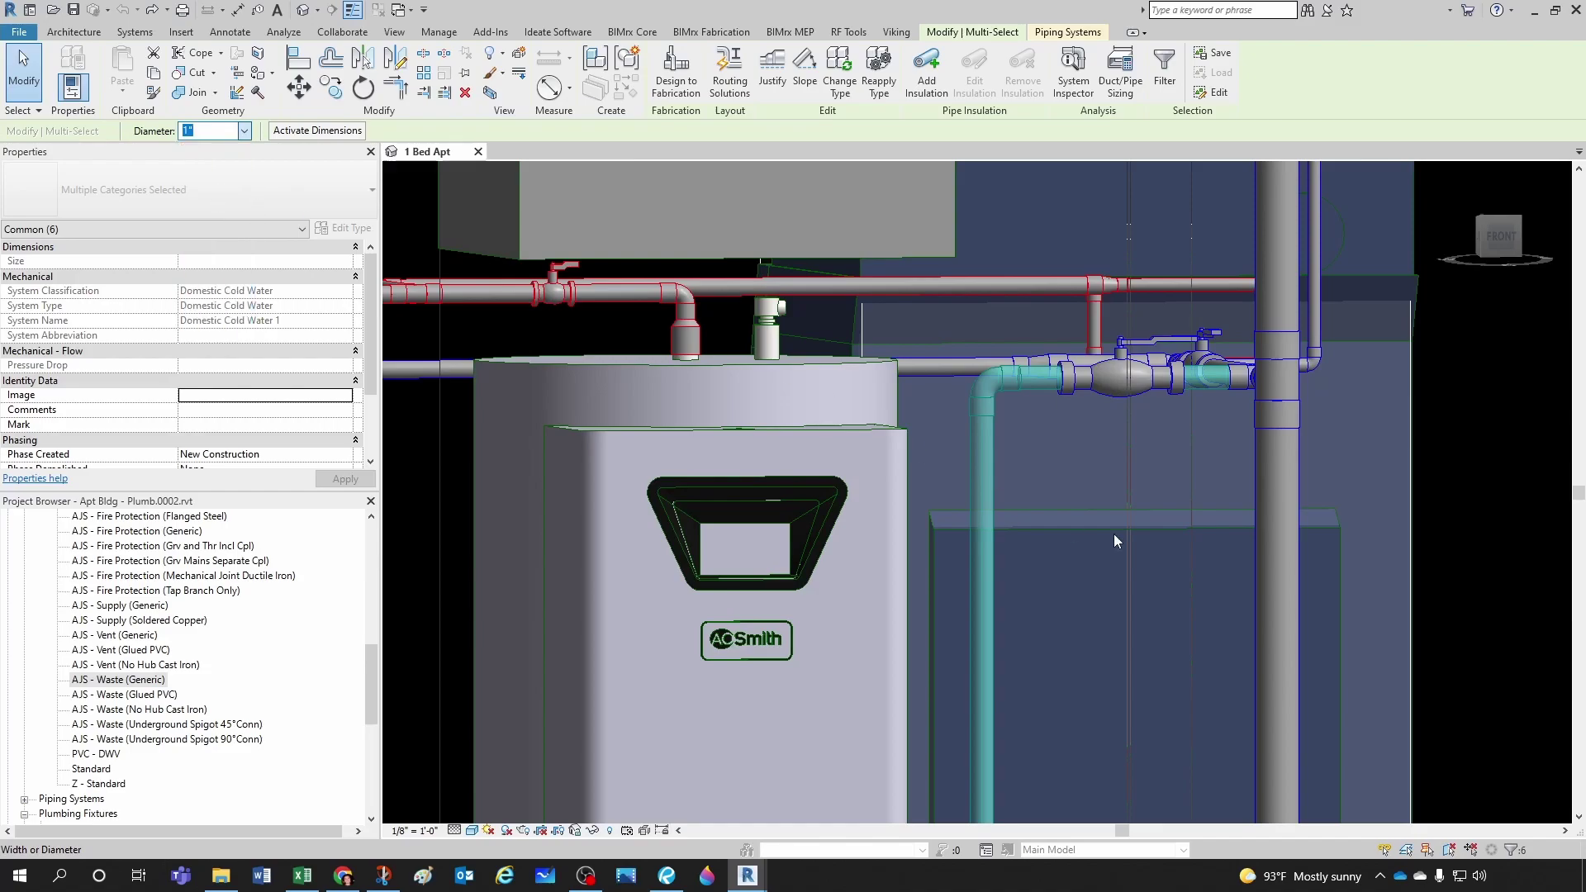
key("Escape")
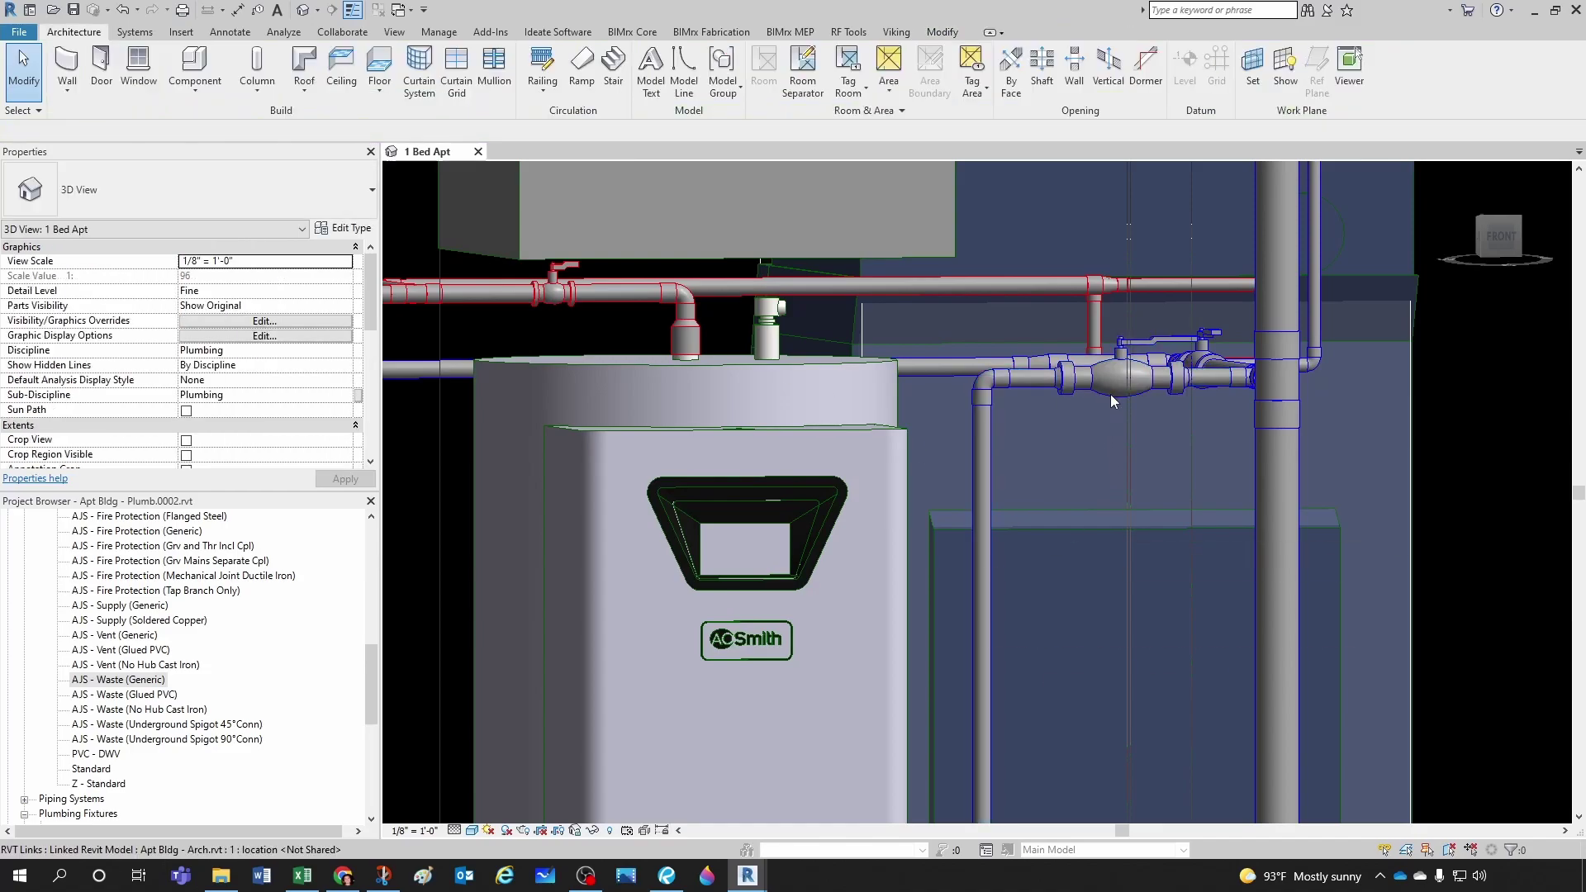
Change the ball valve on the heater's cold water run to the 00.75 type
left_click(1112, 403)
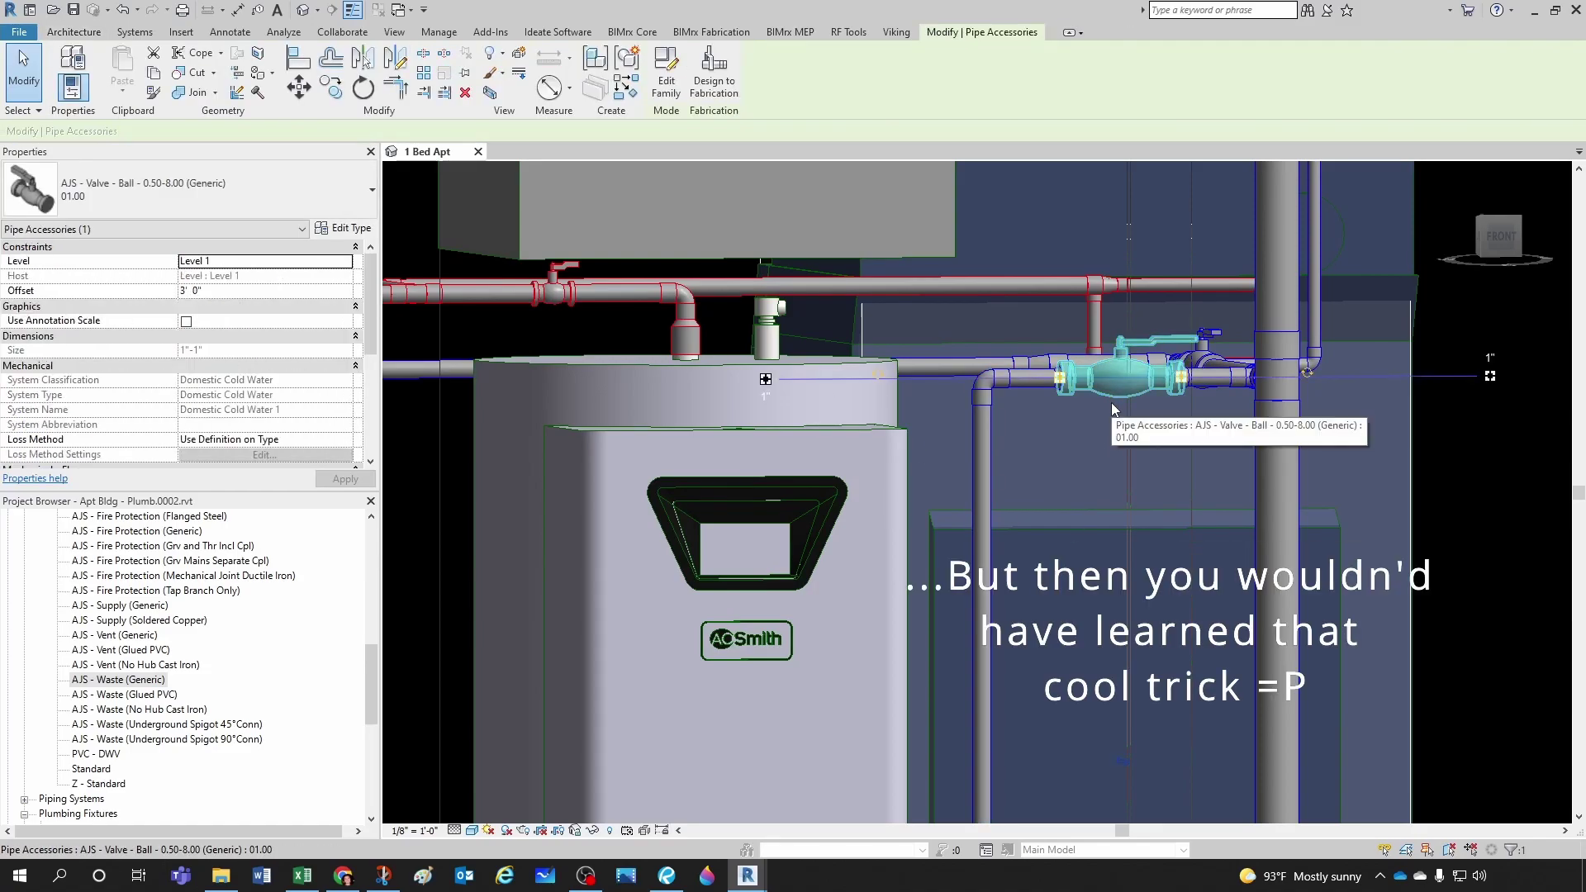
left_click(182, 194)
left_click(95, 301)
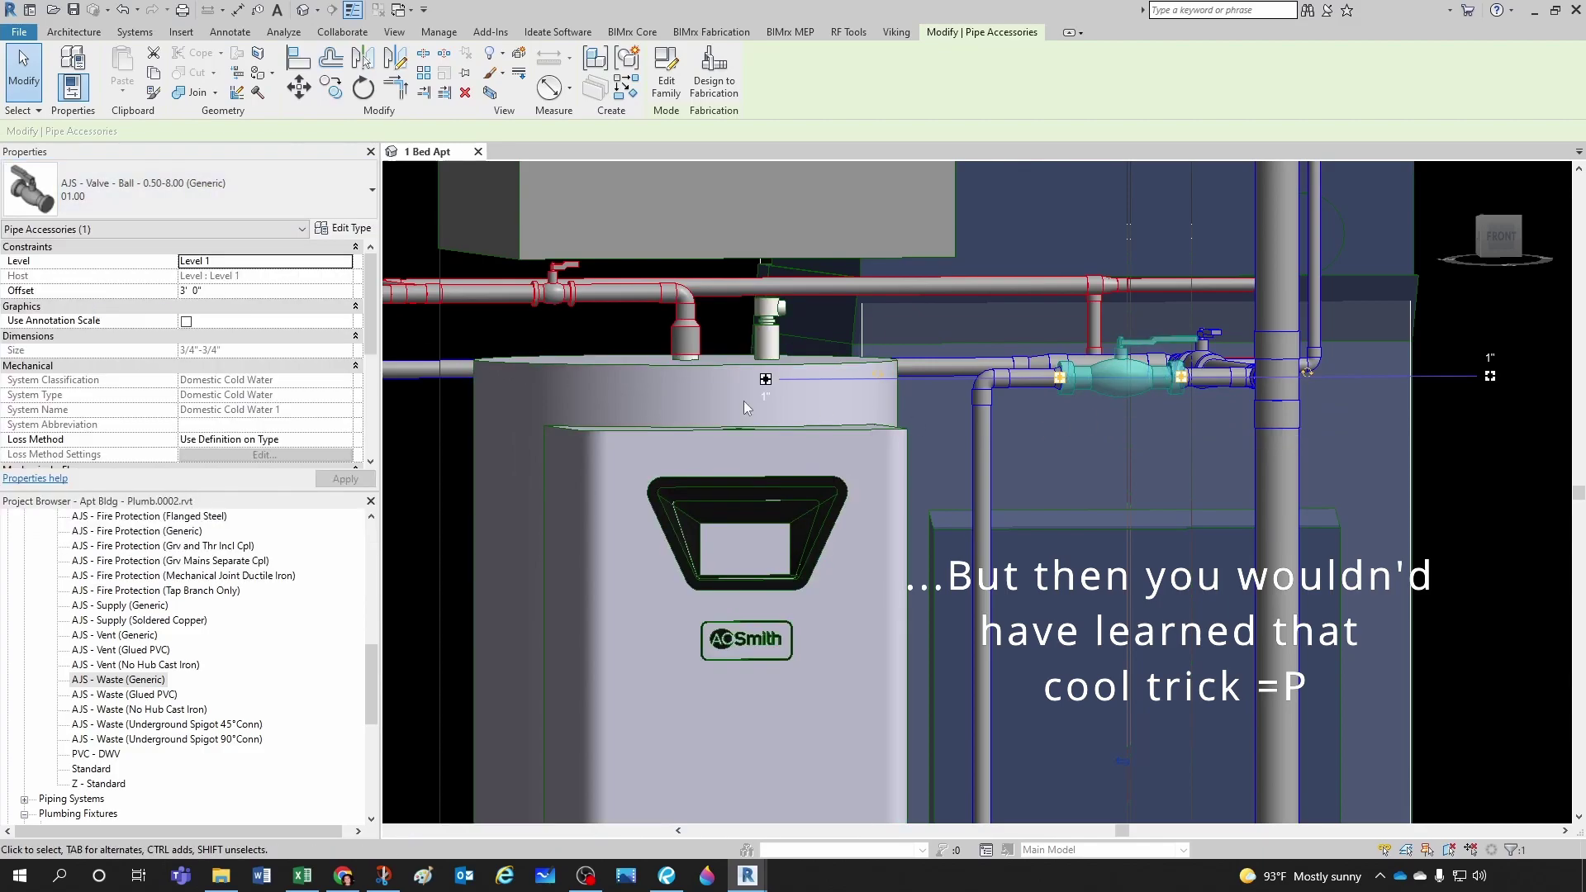
left_click(1064, 524)
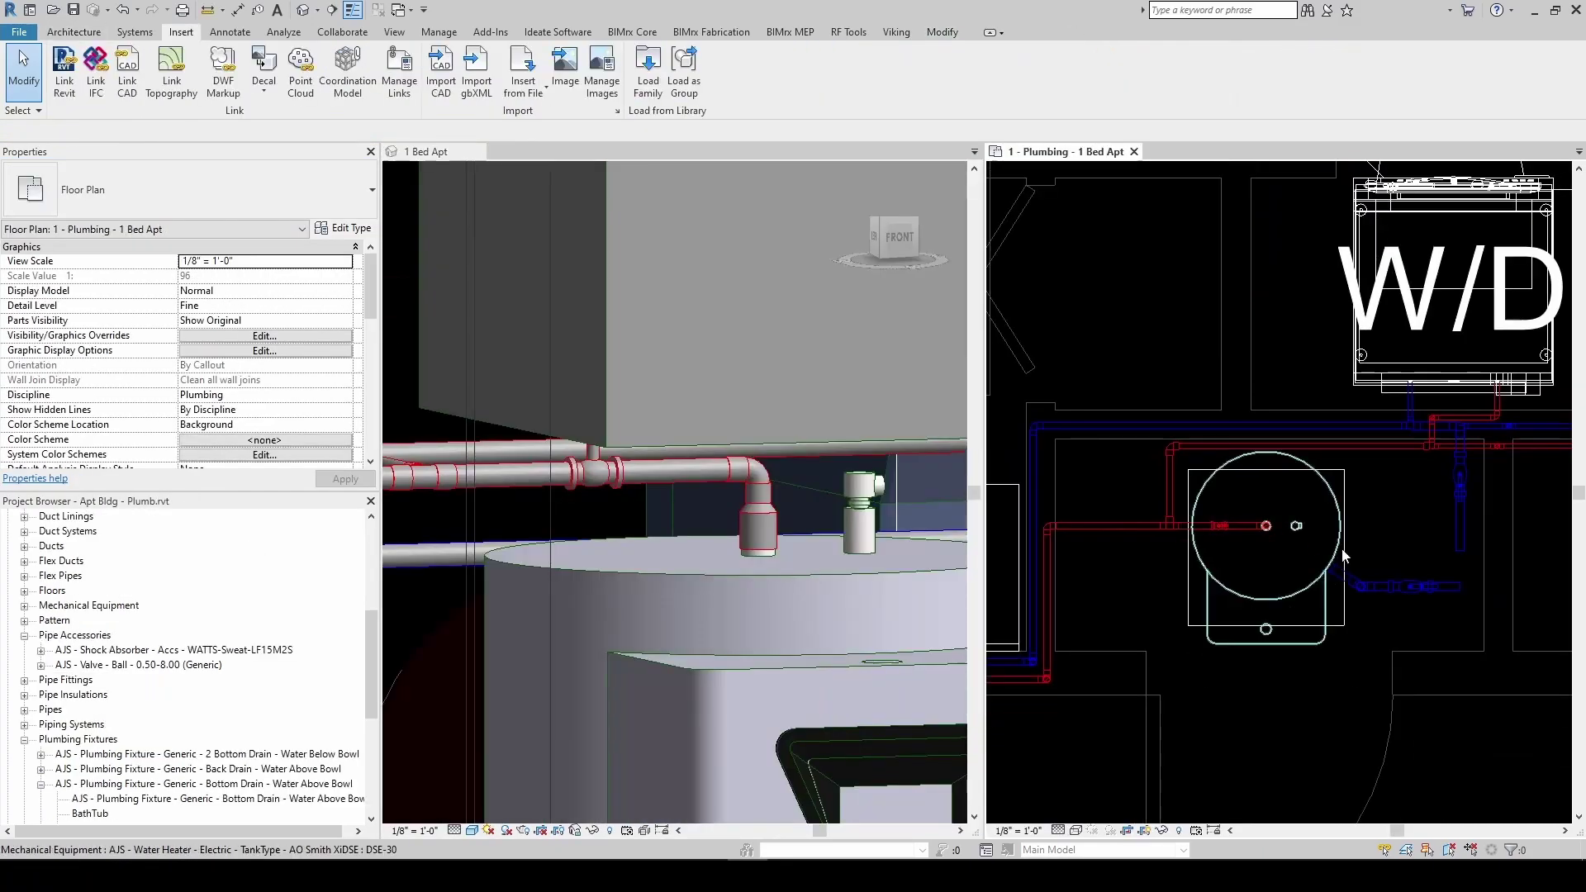
Shorten the cold water pipe stub beyond the heater line's ball valve to about 1 3/4" in the plan
middle_click_drag(1433, 586, 1268, 578)
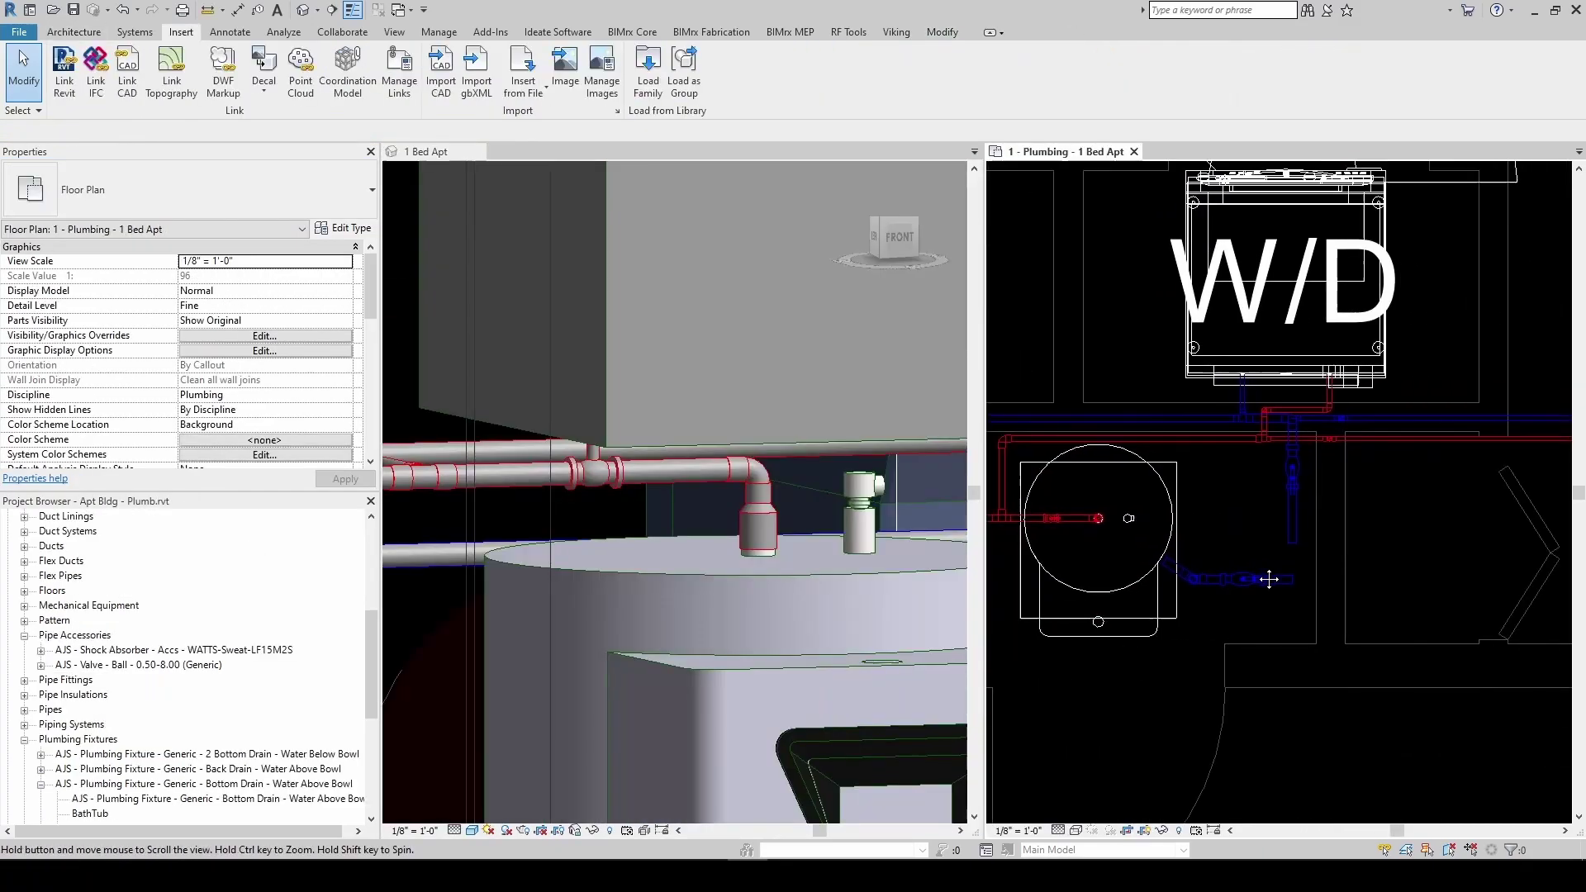
scroll(1294, 552, "up", 2)
scroll(1299, 593, "up", 2)
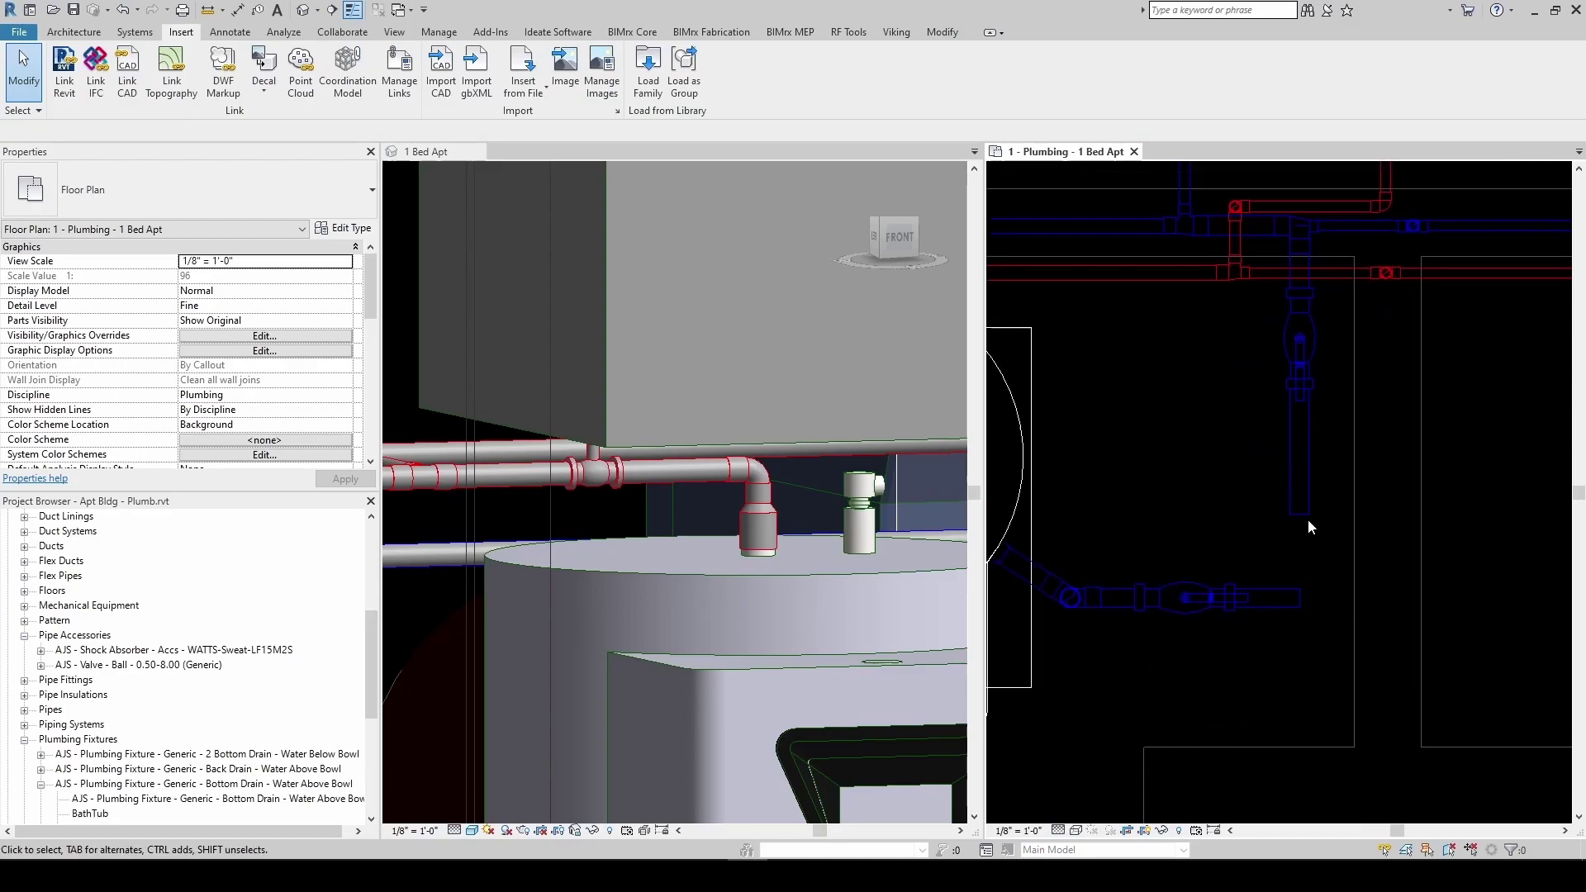
scroll(1311, 634, "up", 2)
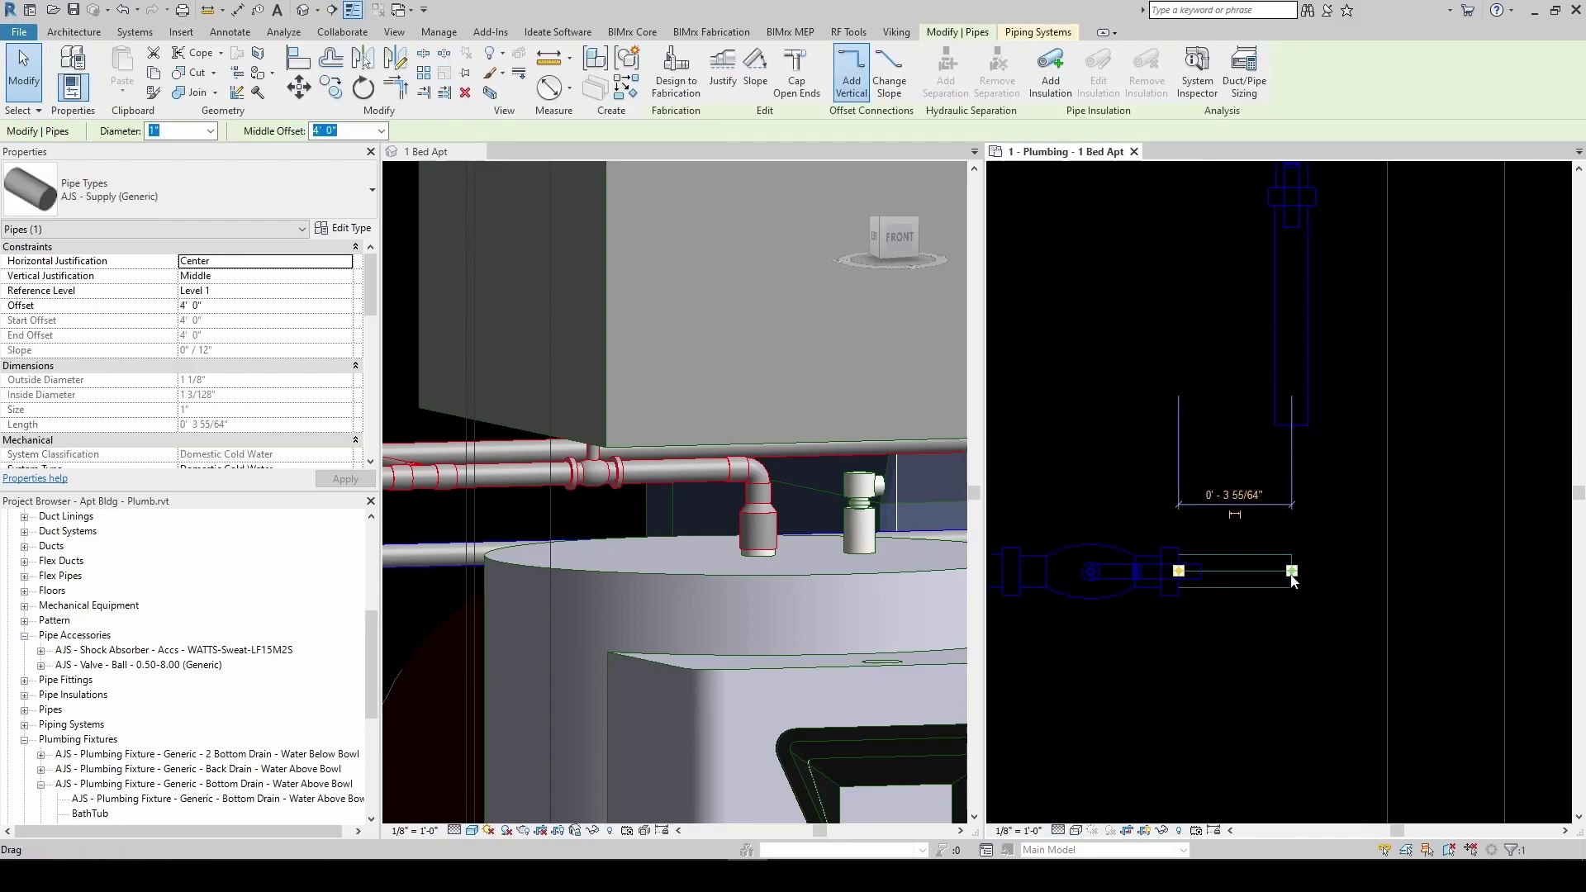
left_click_drag(1292, 572, 1226, 575)
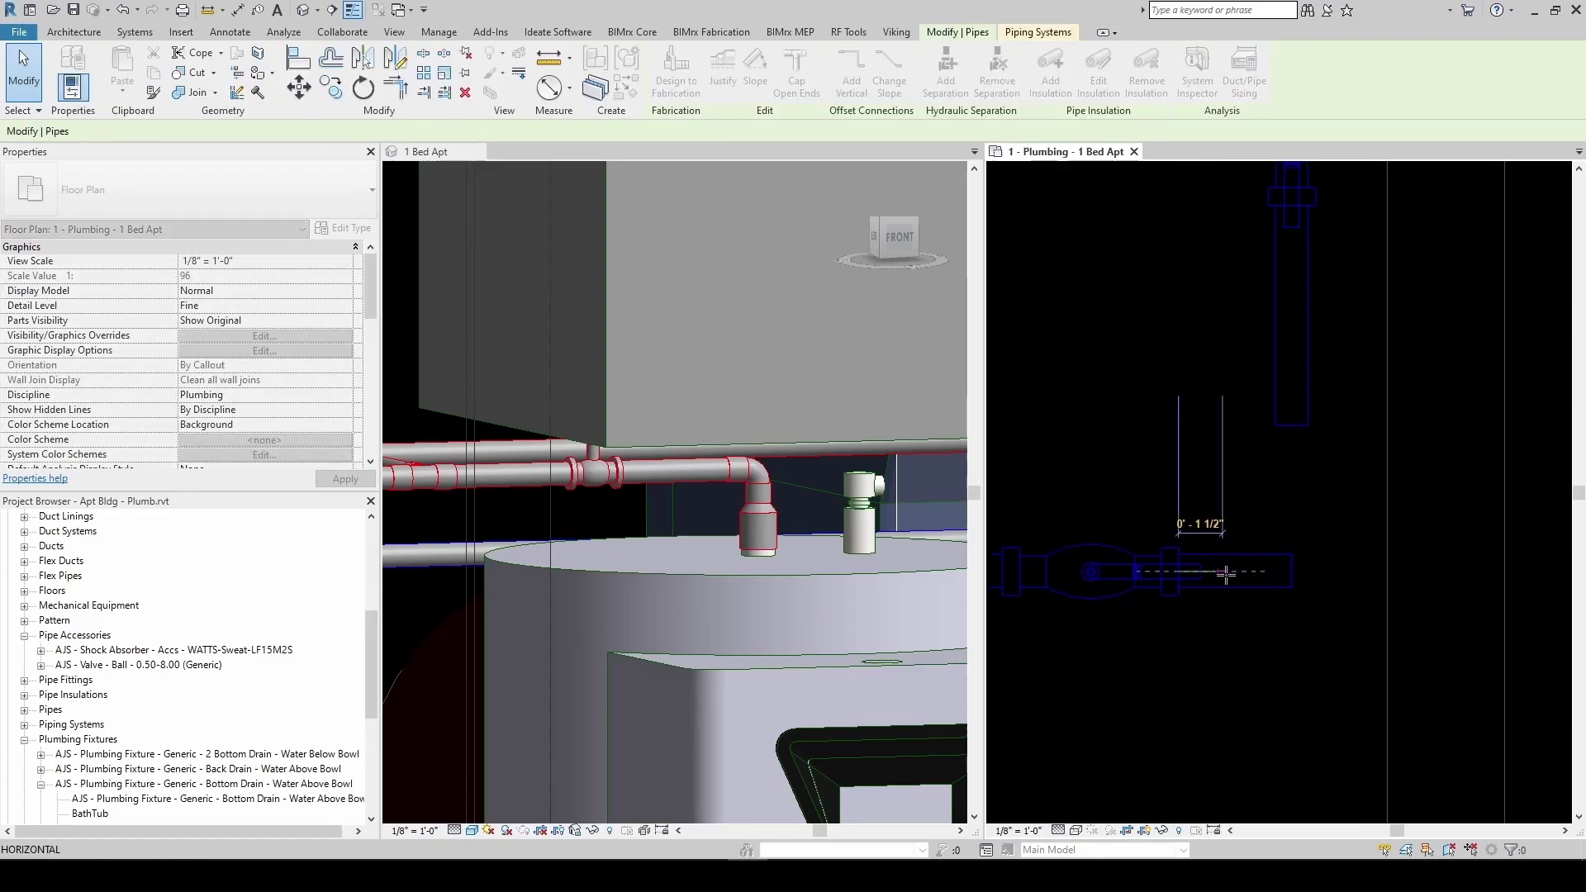
scroll(1298, 533, "down", 2)
Extend the open end of the cold water branch pipe past the heater line, to about 1'-5" long
left_click(1298, 533)
left_click(1295, 467)
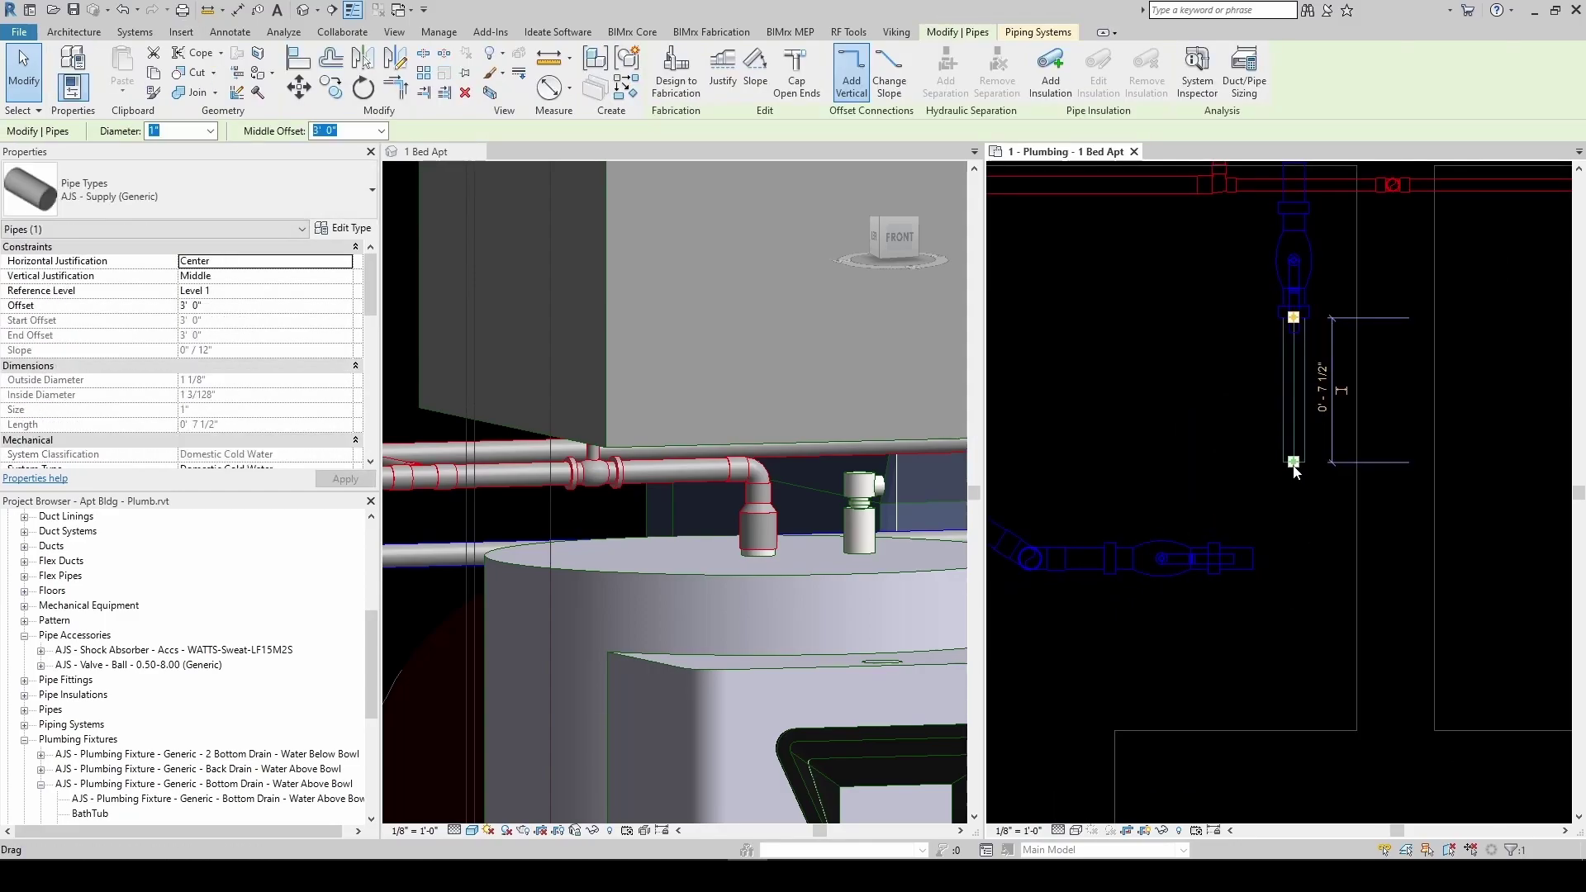
left_click_drag(1296, 469, 1294, 648)
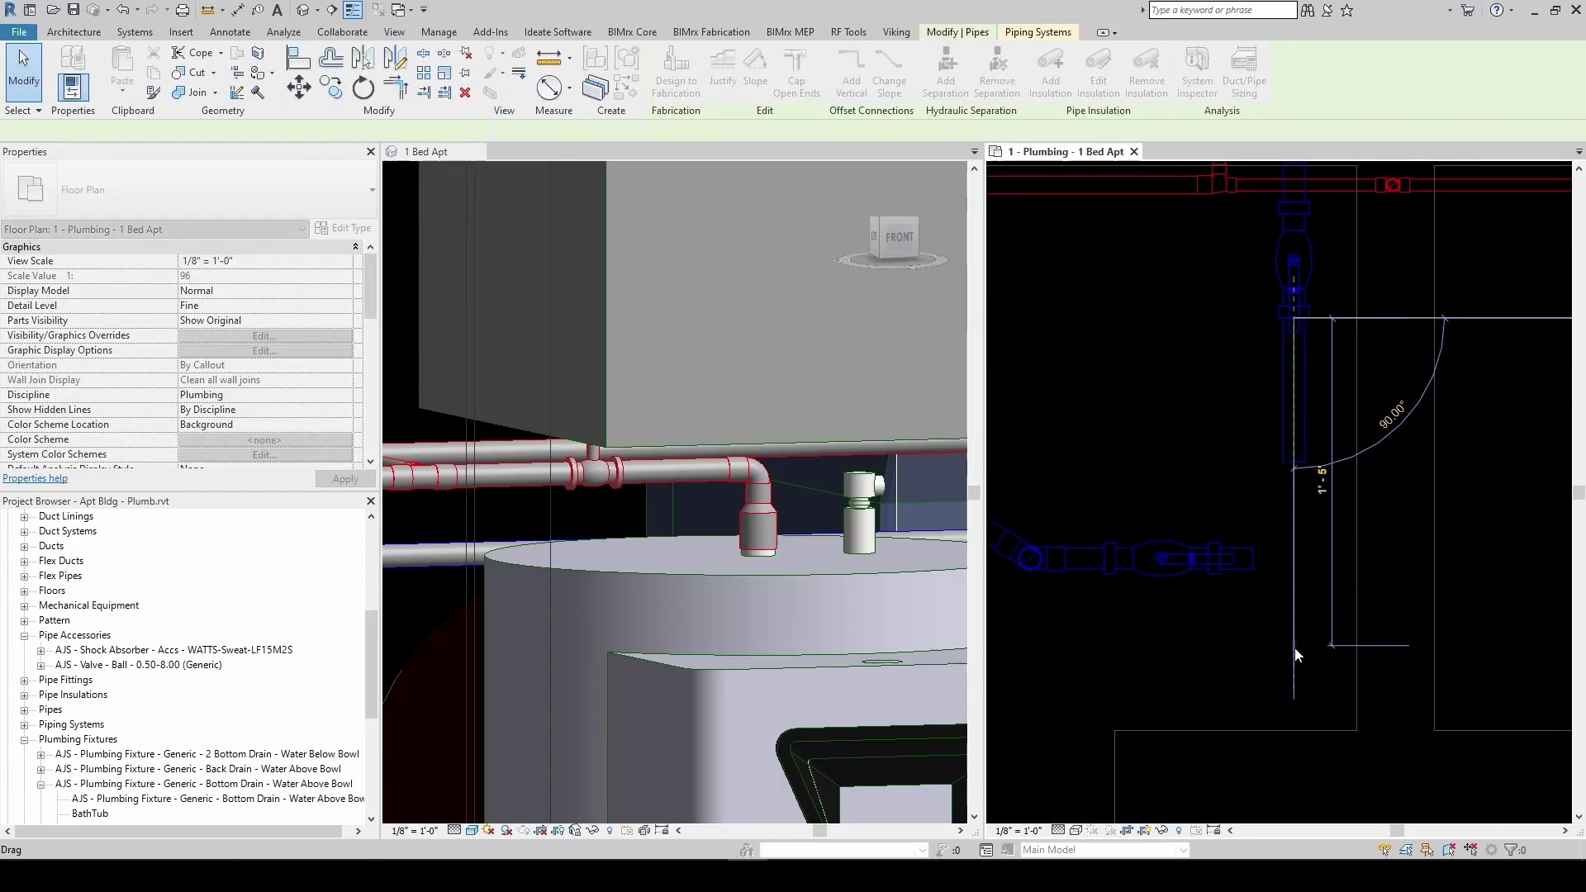
left_click(1296, 647)
key("Escape")
key("Escape")
Try to connect the heater line's stub to the cold branch by extending it to the branch's centerline
left_click(1247, 564)
scroll(1248, 563, "up", 2)
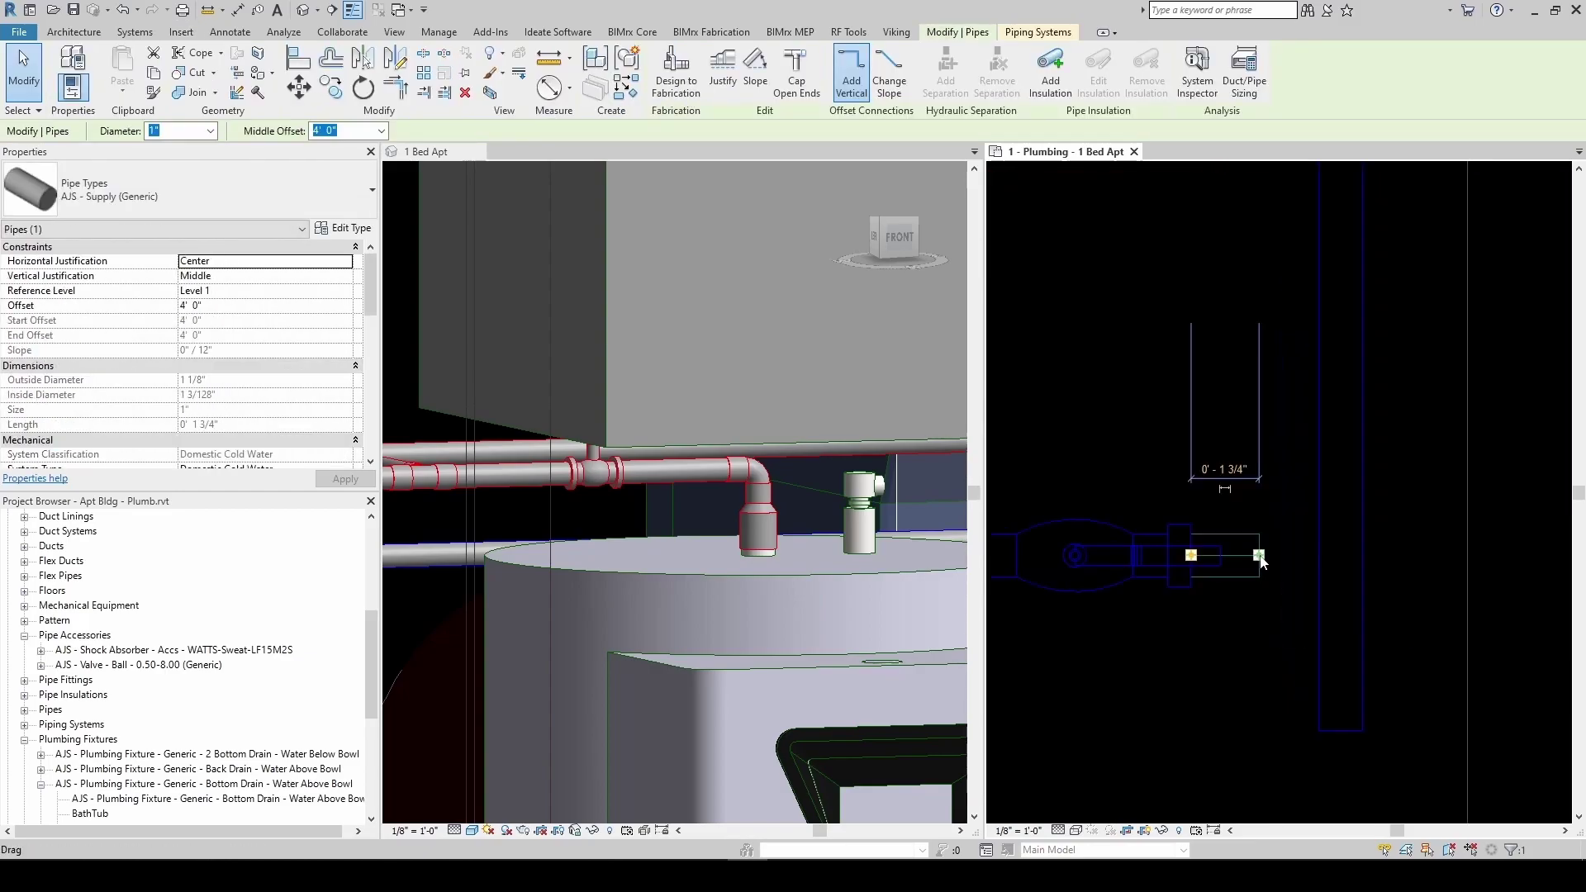
left_click_drag(1259, 555, 1341, 554)
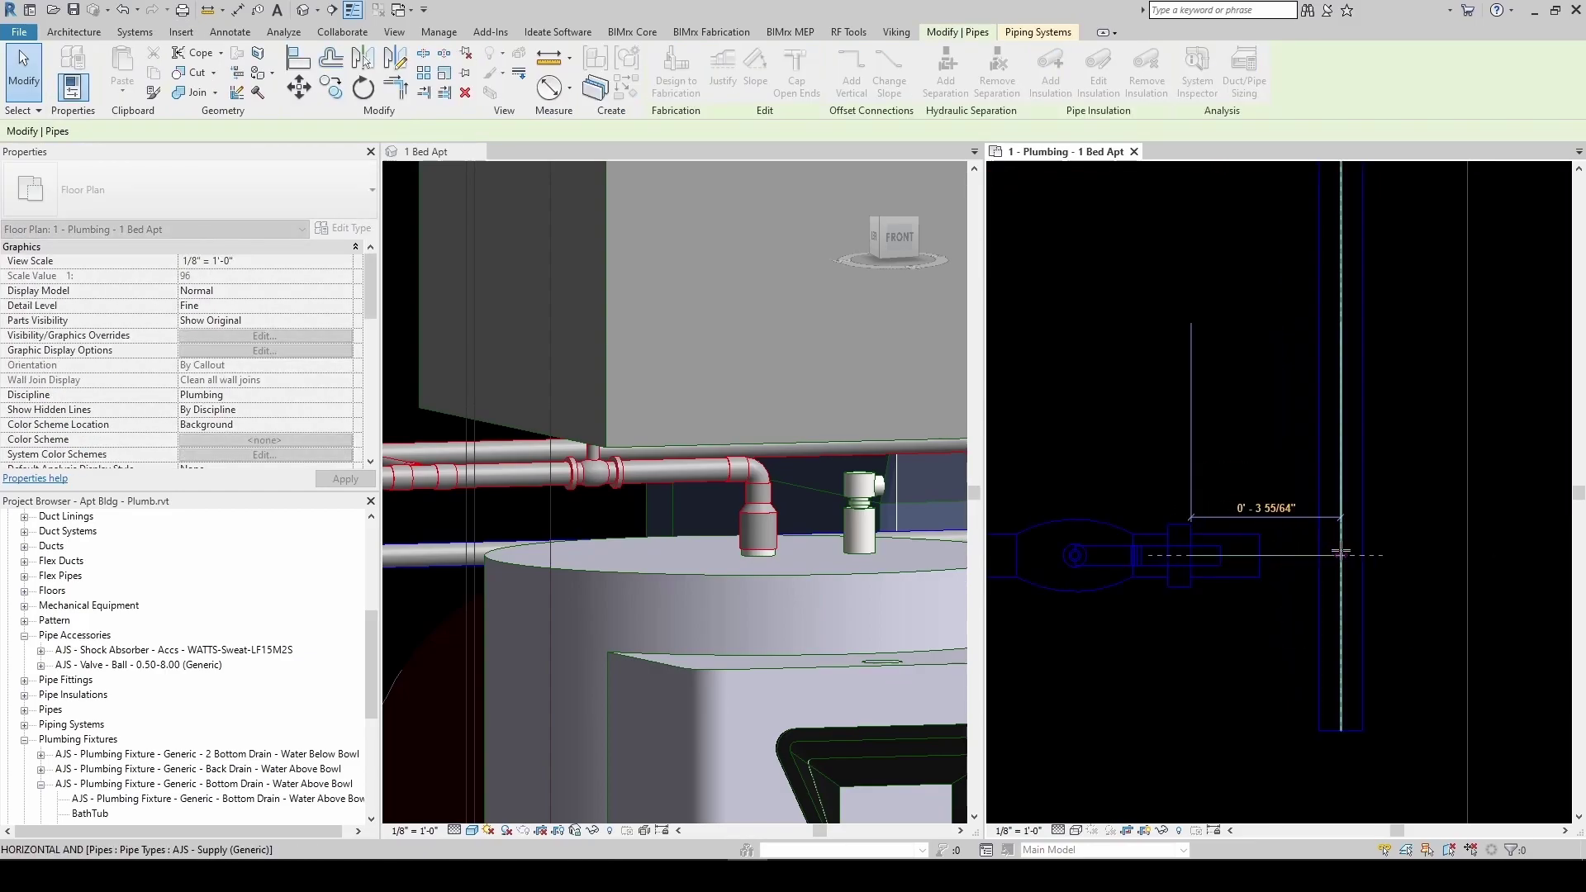
left_click(1287, 605)
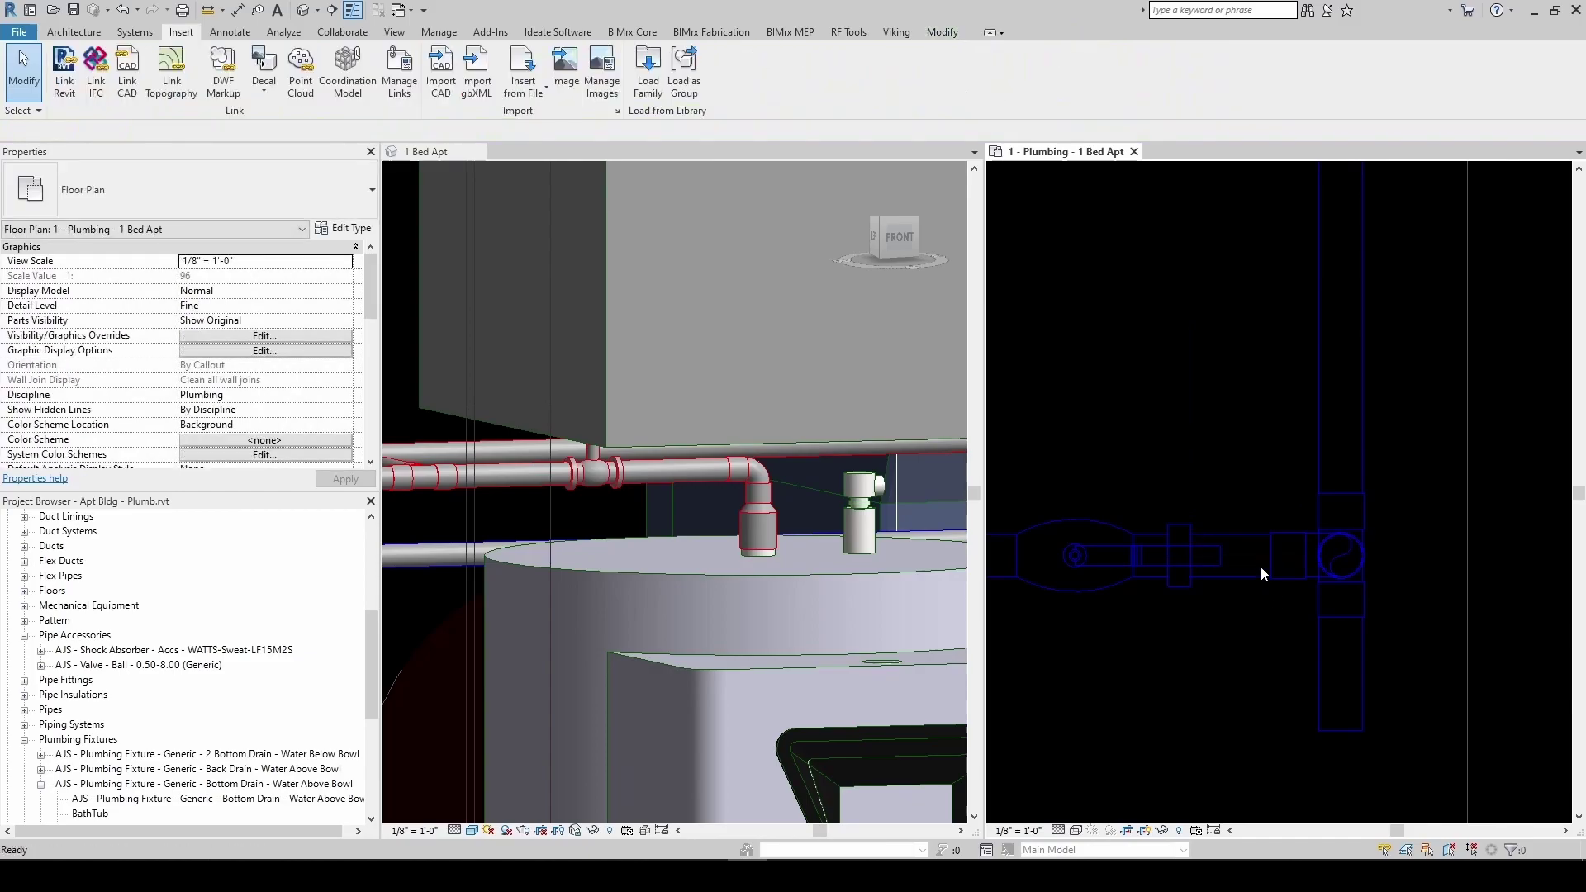
Delete the elbow, vertical pipe and tee that join the heater's valve line to the cold branch in 3D
left_click(607, 517)
scroll(567, 474, "down", 3)
scroll(567, 474, "down", 3)
middle_click_drag(717, 552, 649, 549, "shift")
scroll(831, 533, "up", 2)
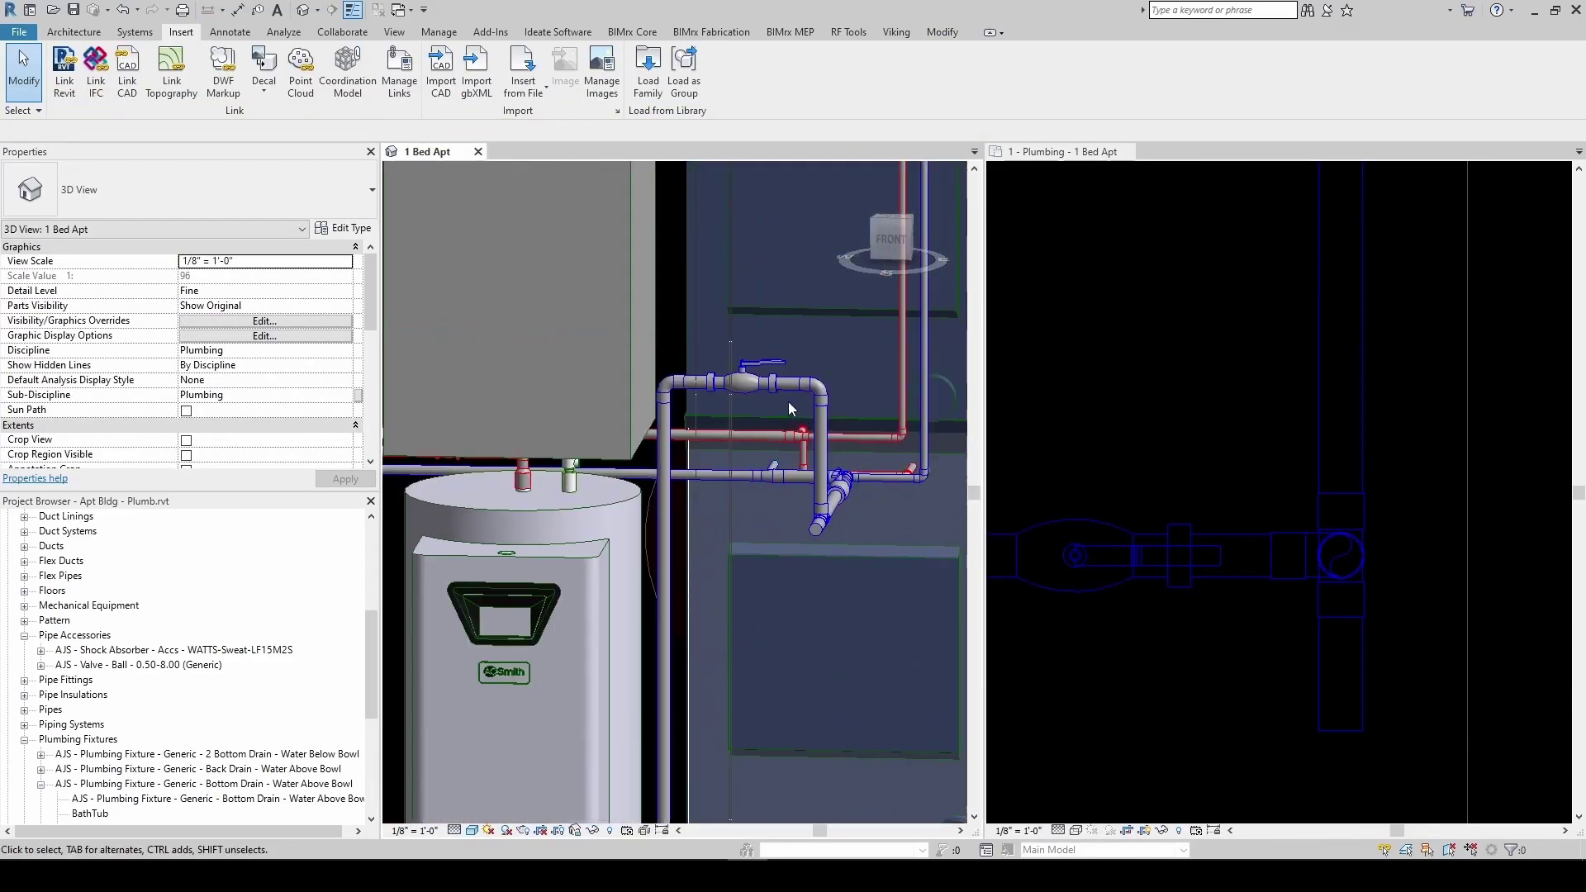
left_click(789, 525)
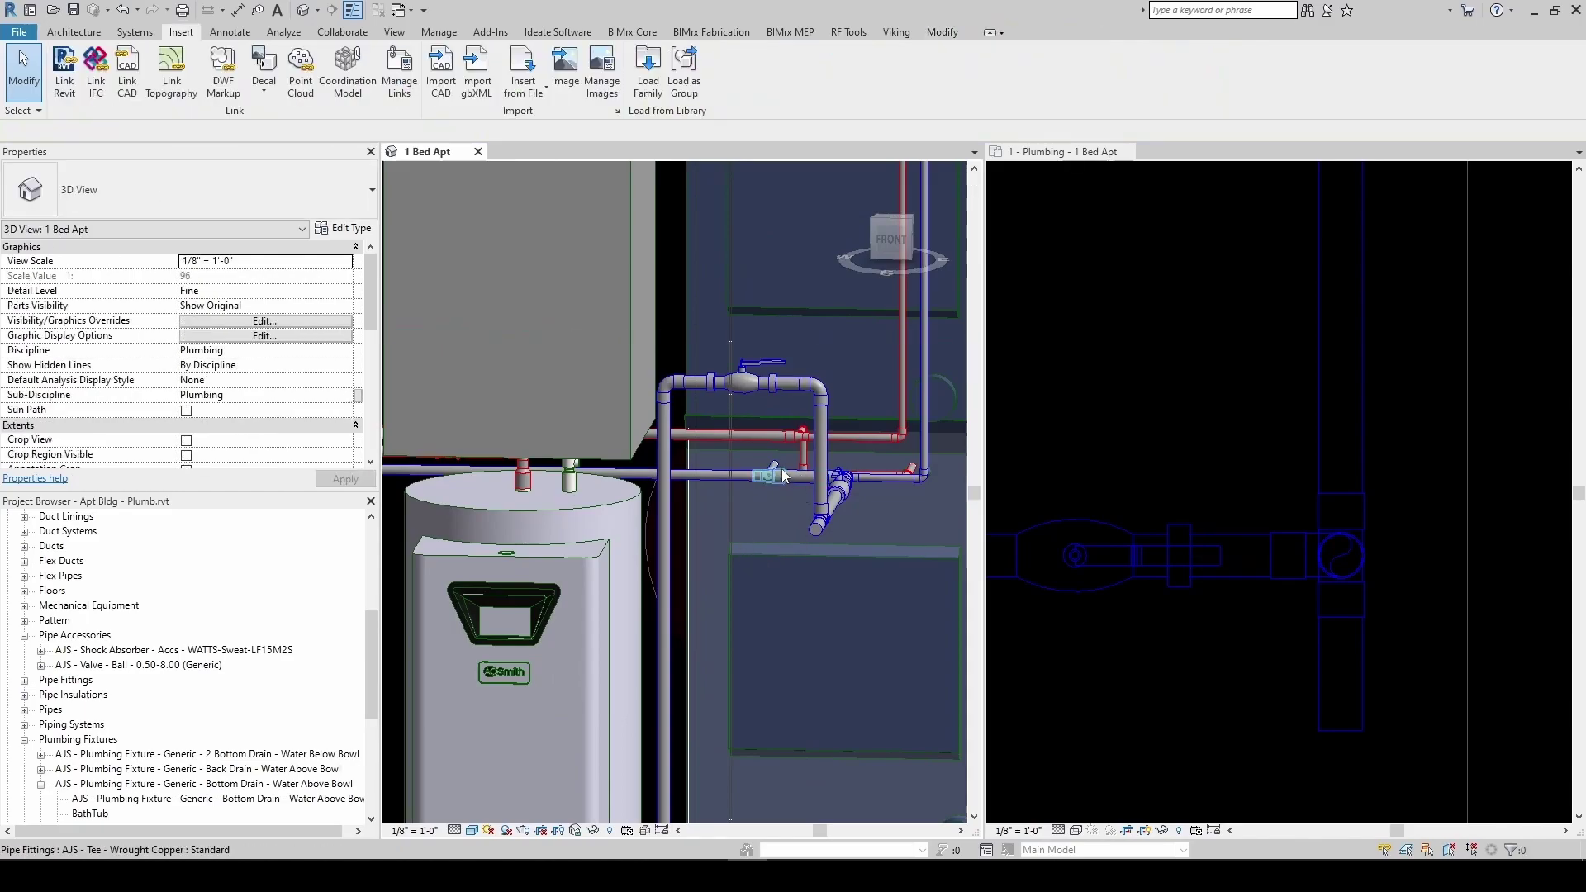
key("Escape")
scroll(830, 500, "up", 2)
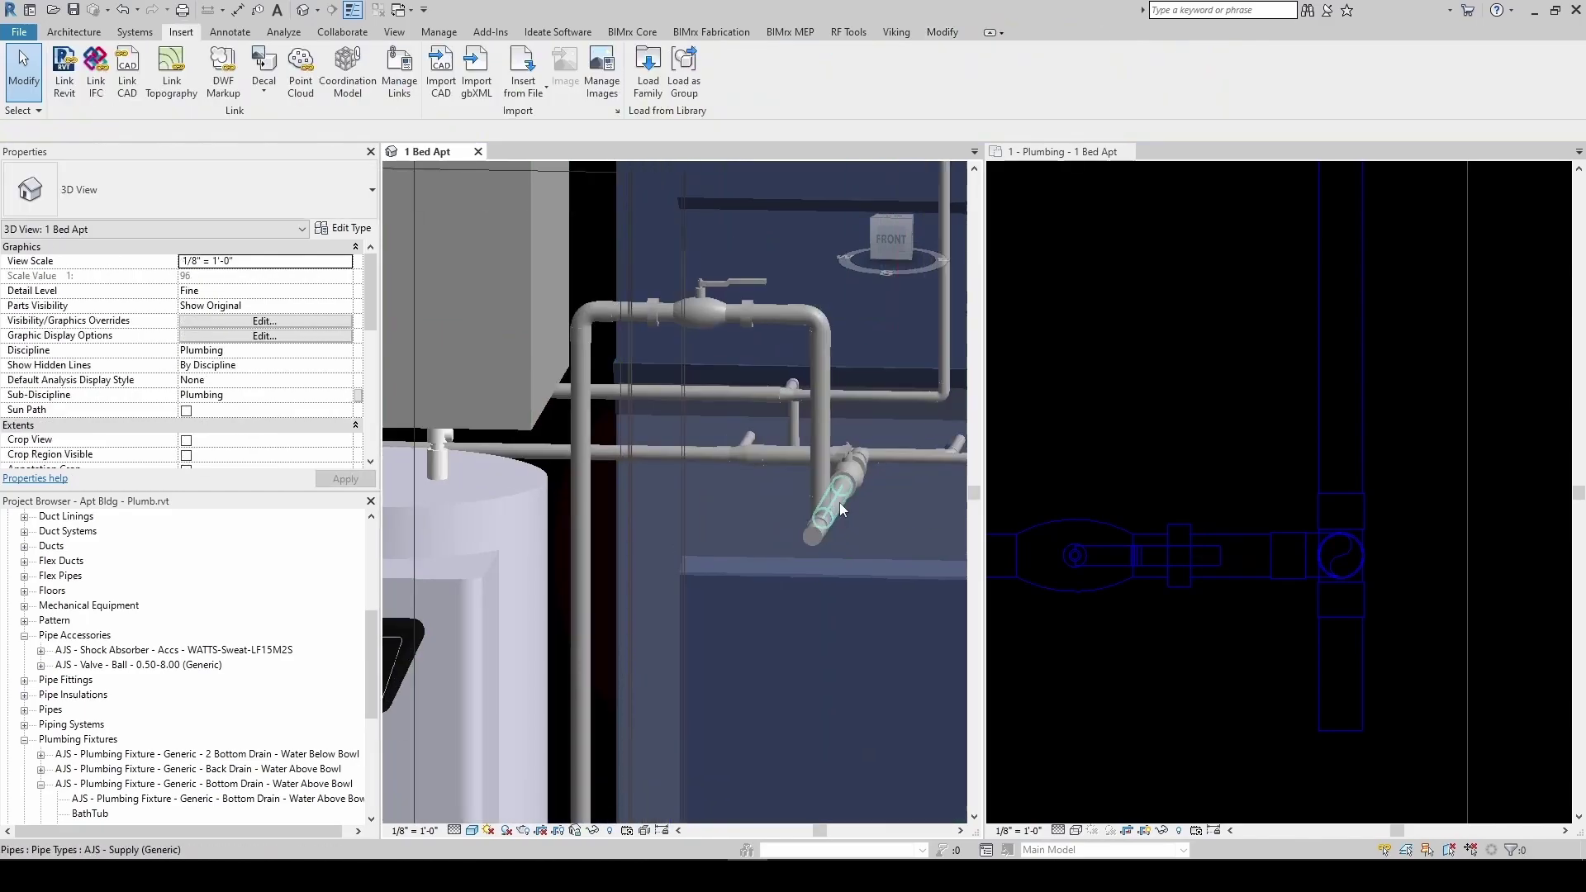
left_click(804, 286)
key("Delete")
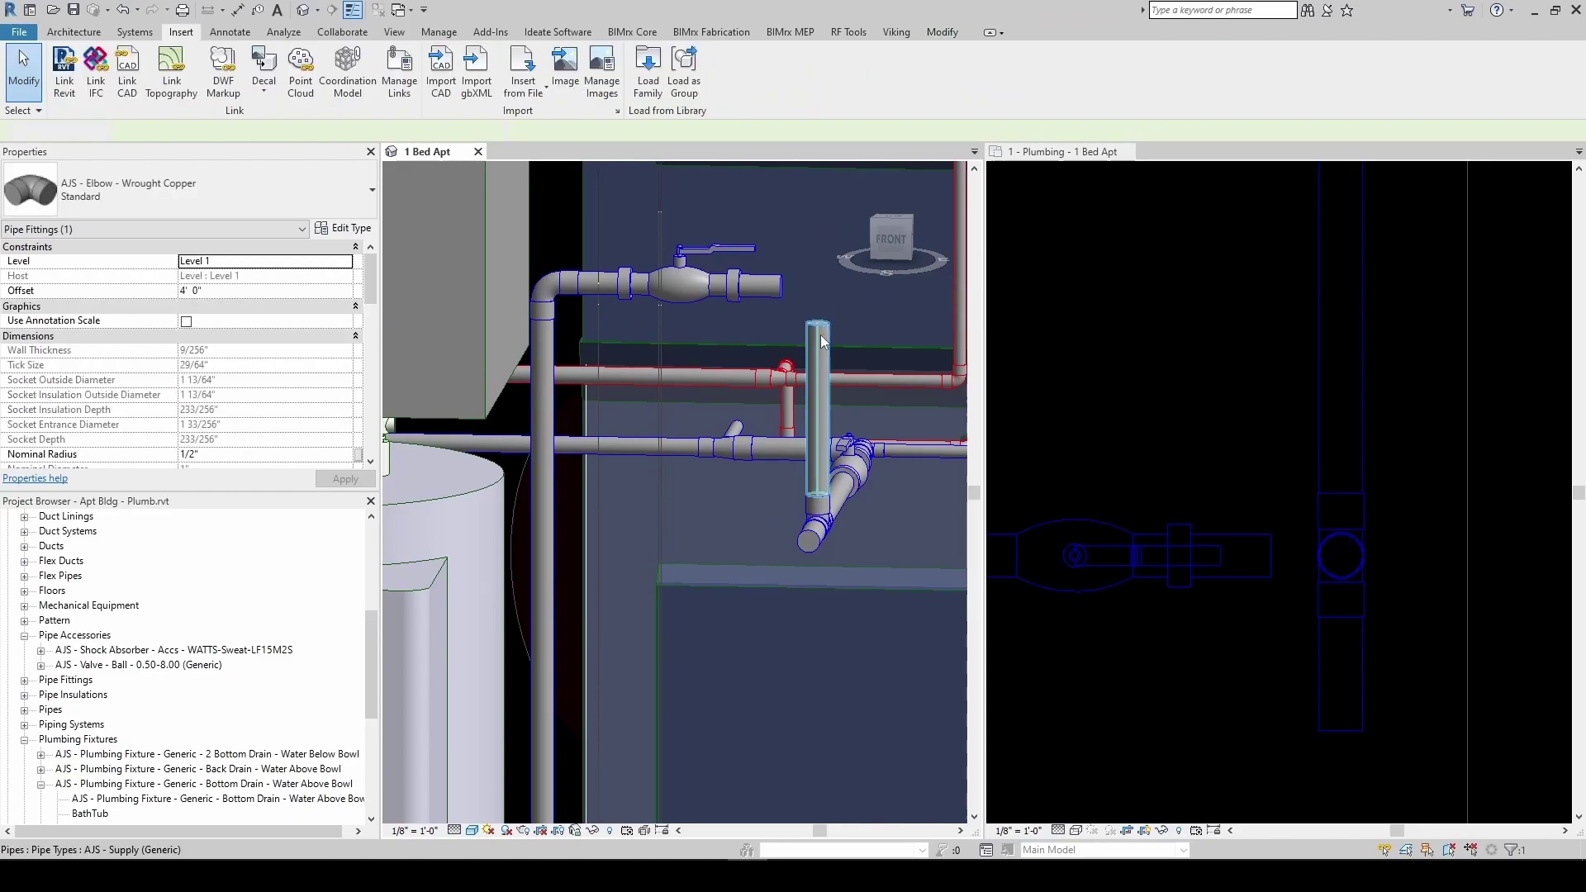
left_click(820, 334)
key("Delete")
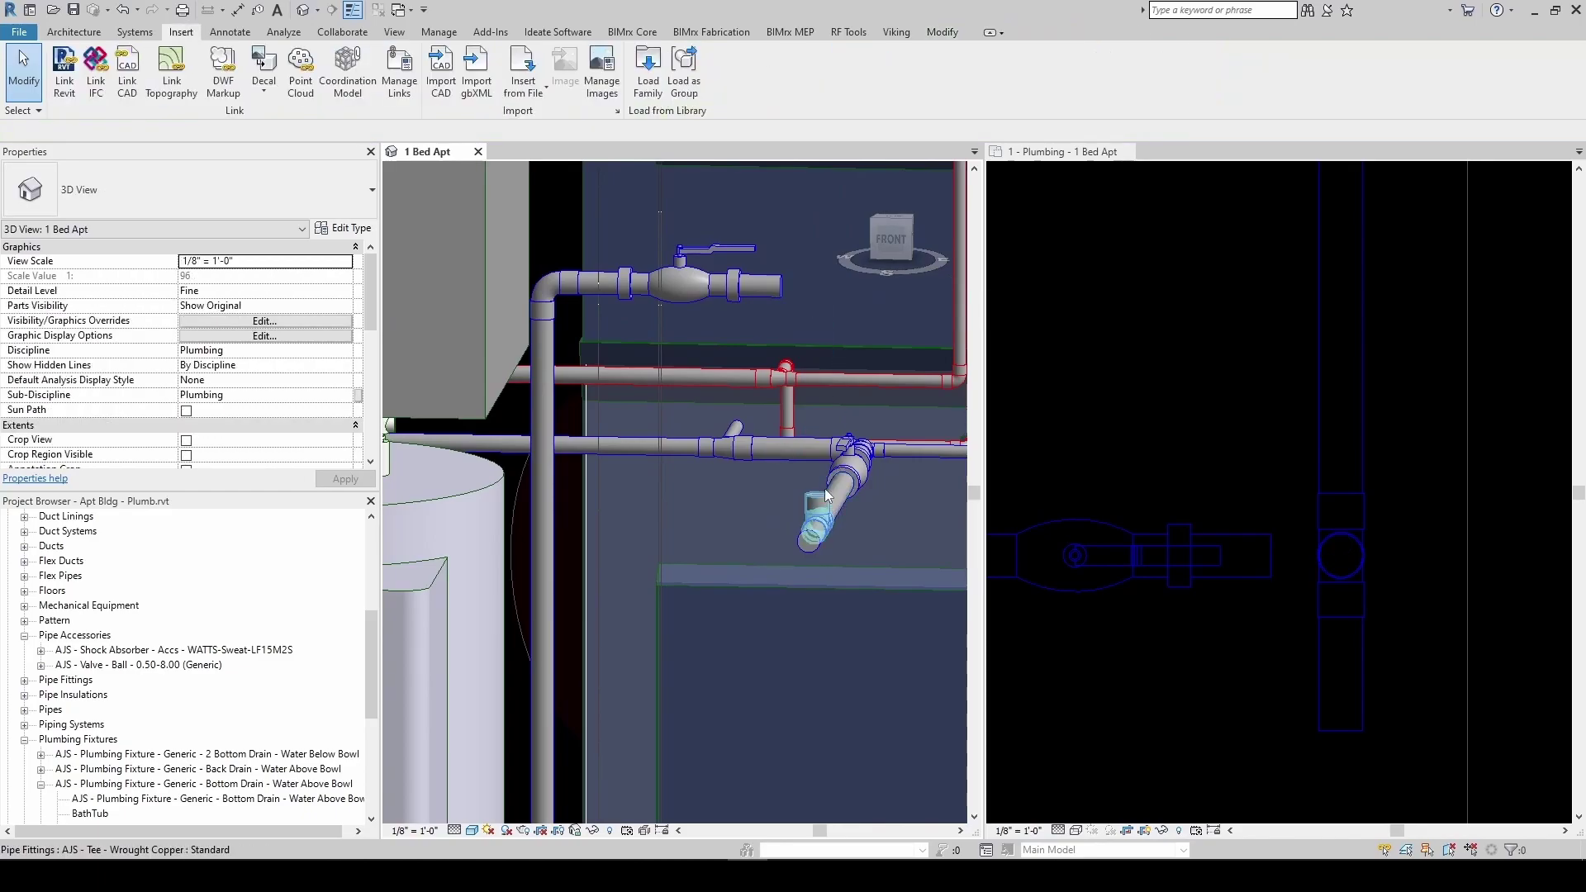
left_click(827, 495)
Rejoin the two separated cold branch segments into one pipe with Trim/Extend in the plan
left_click(1350, 626)
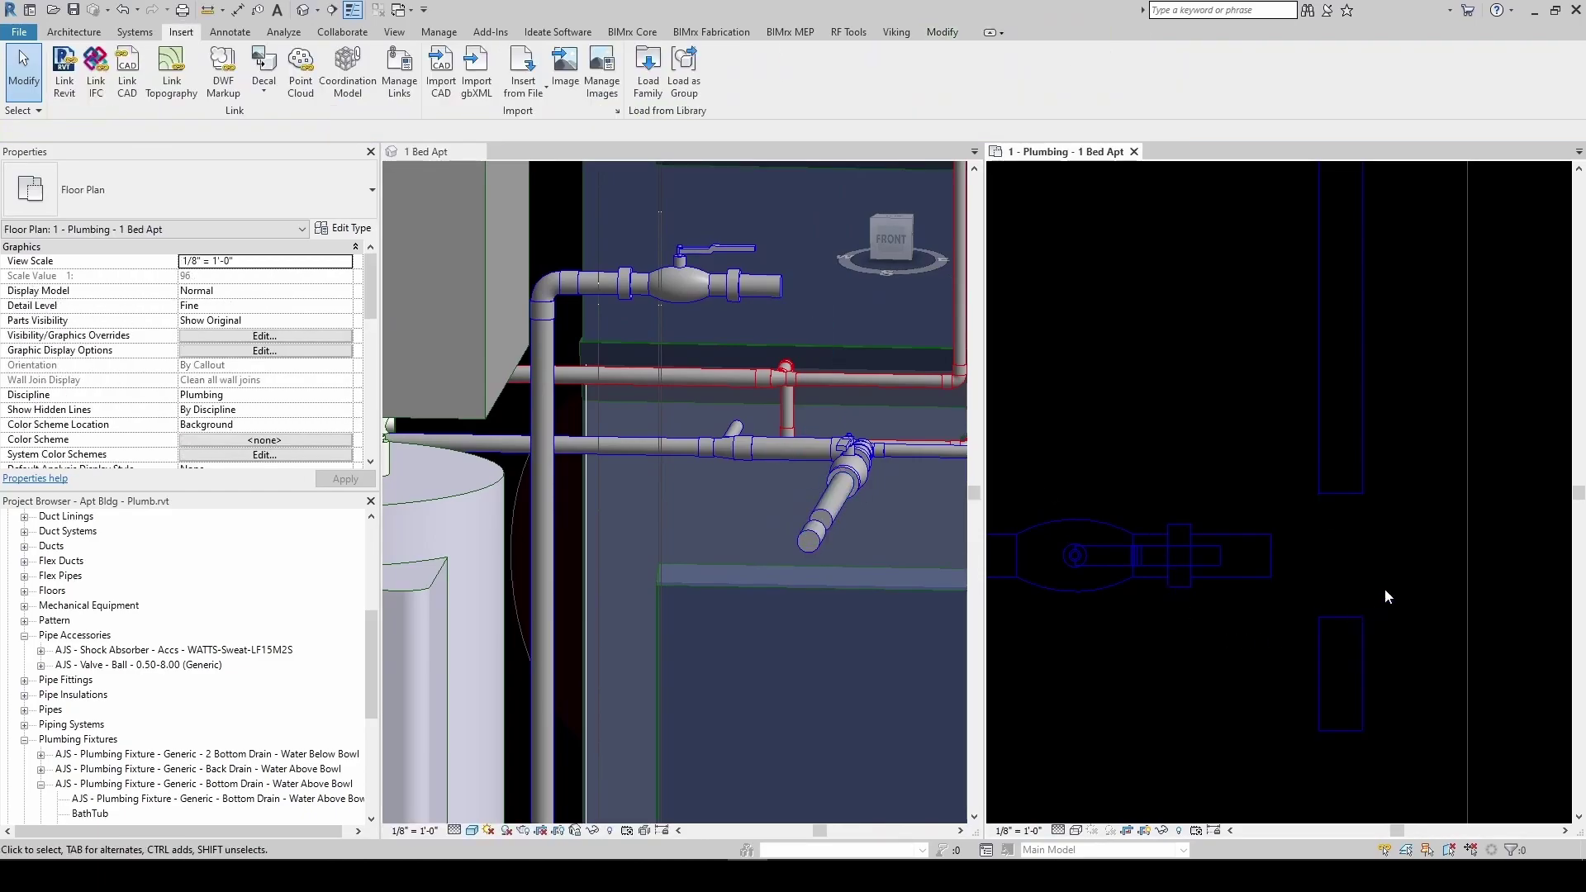
key("t")
key("r")
left_click(1364, 623)
left_click(1360, 487)
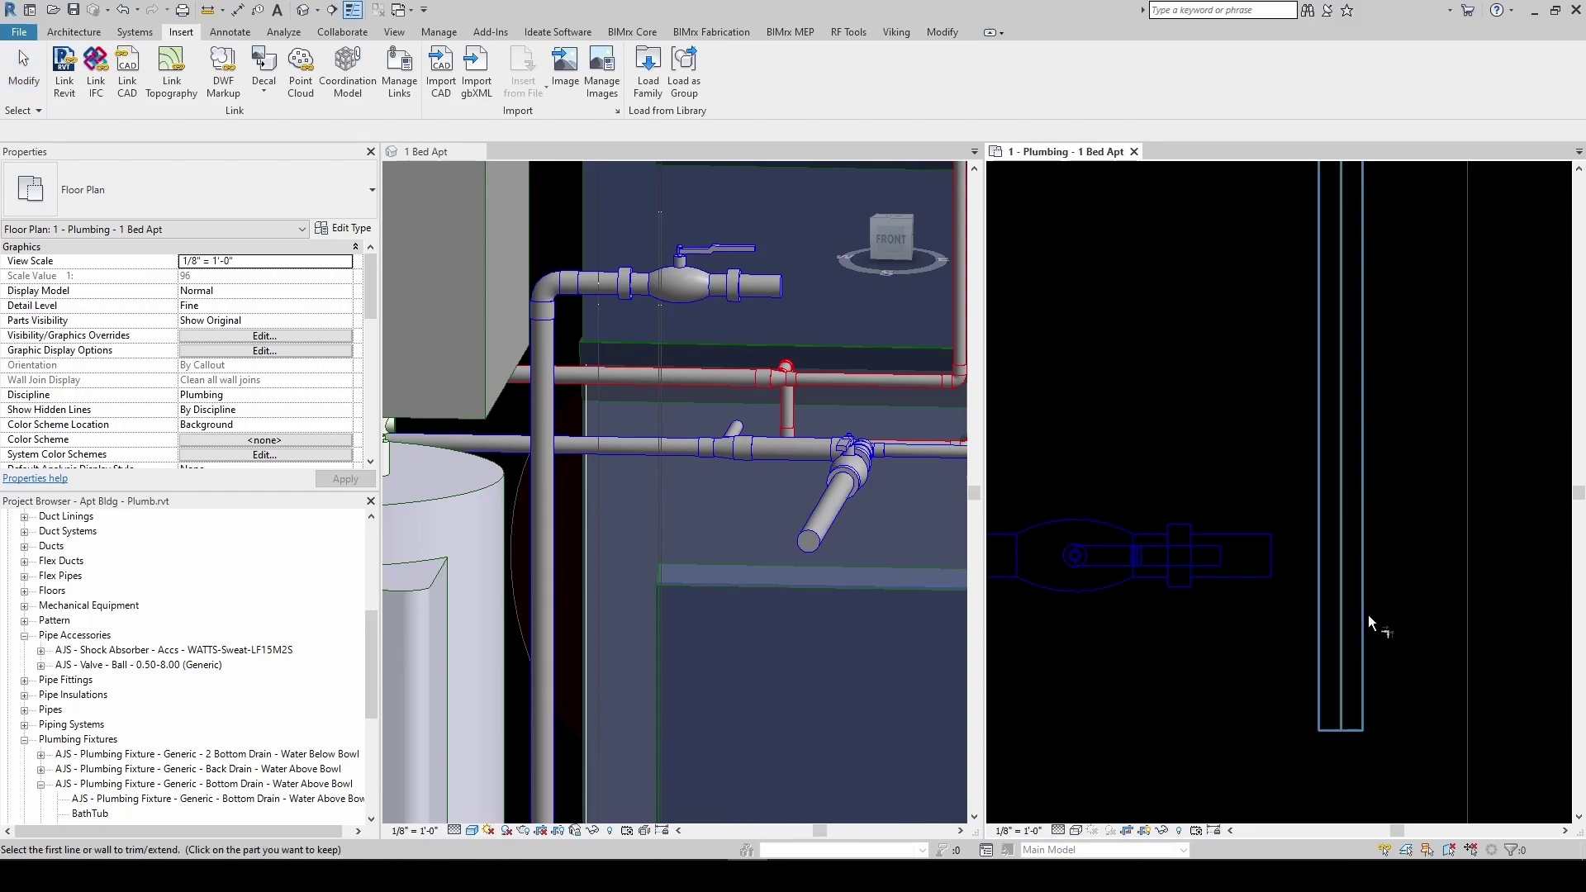
key("Escape")
scroll(1282, 630, "down", 1)
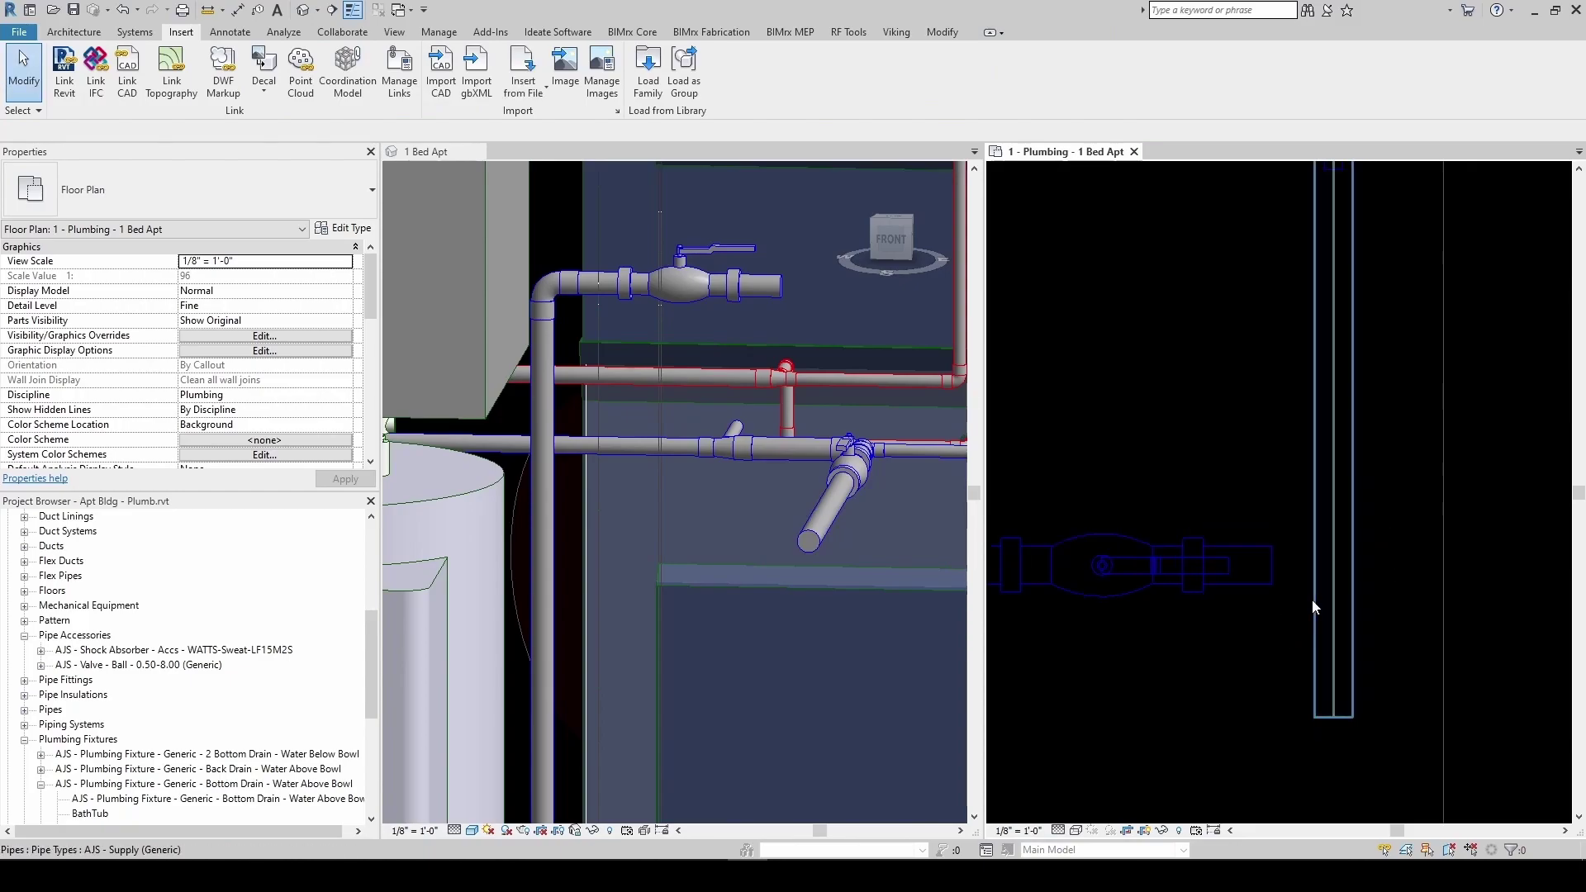
Set the middle offset of the heater's cold water stub to 3', matching the branch pipe
left_click(1315, 607)
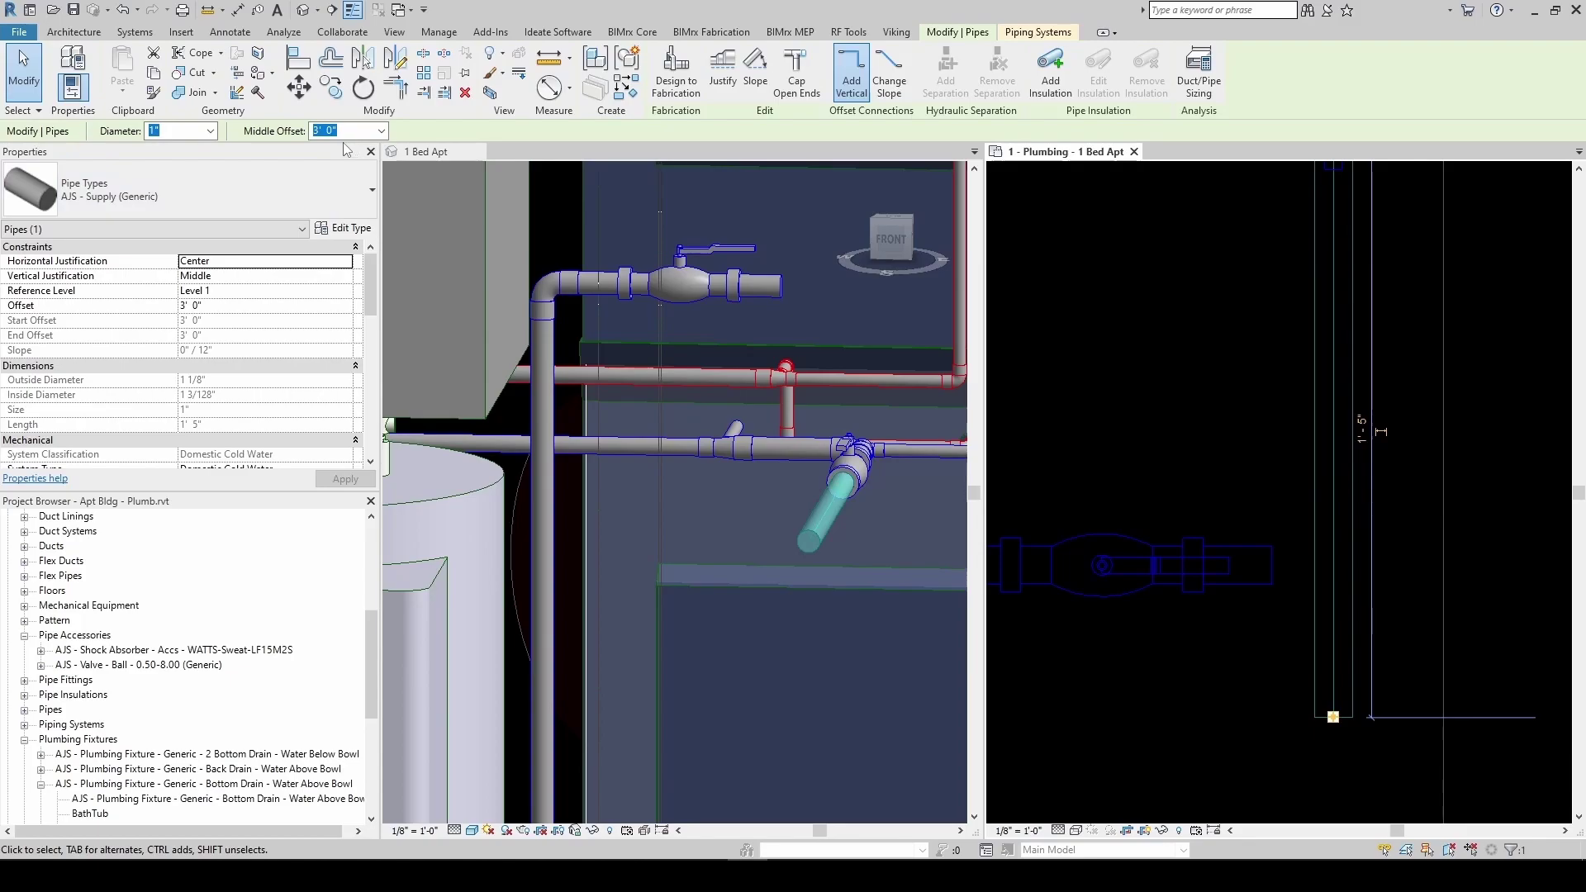
key("Escape")
left_click(1244, 547)
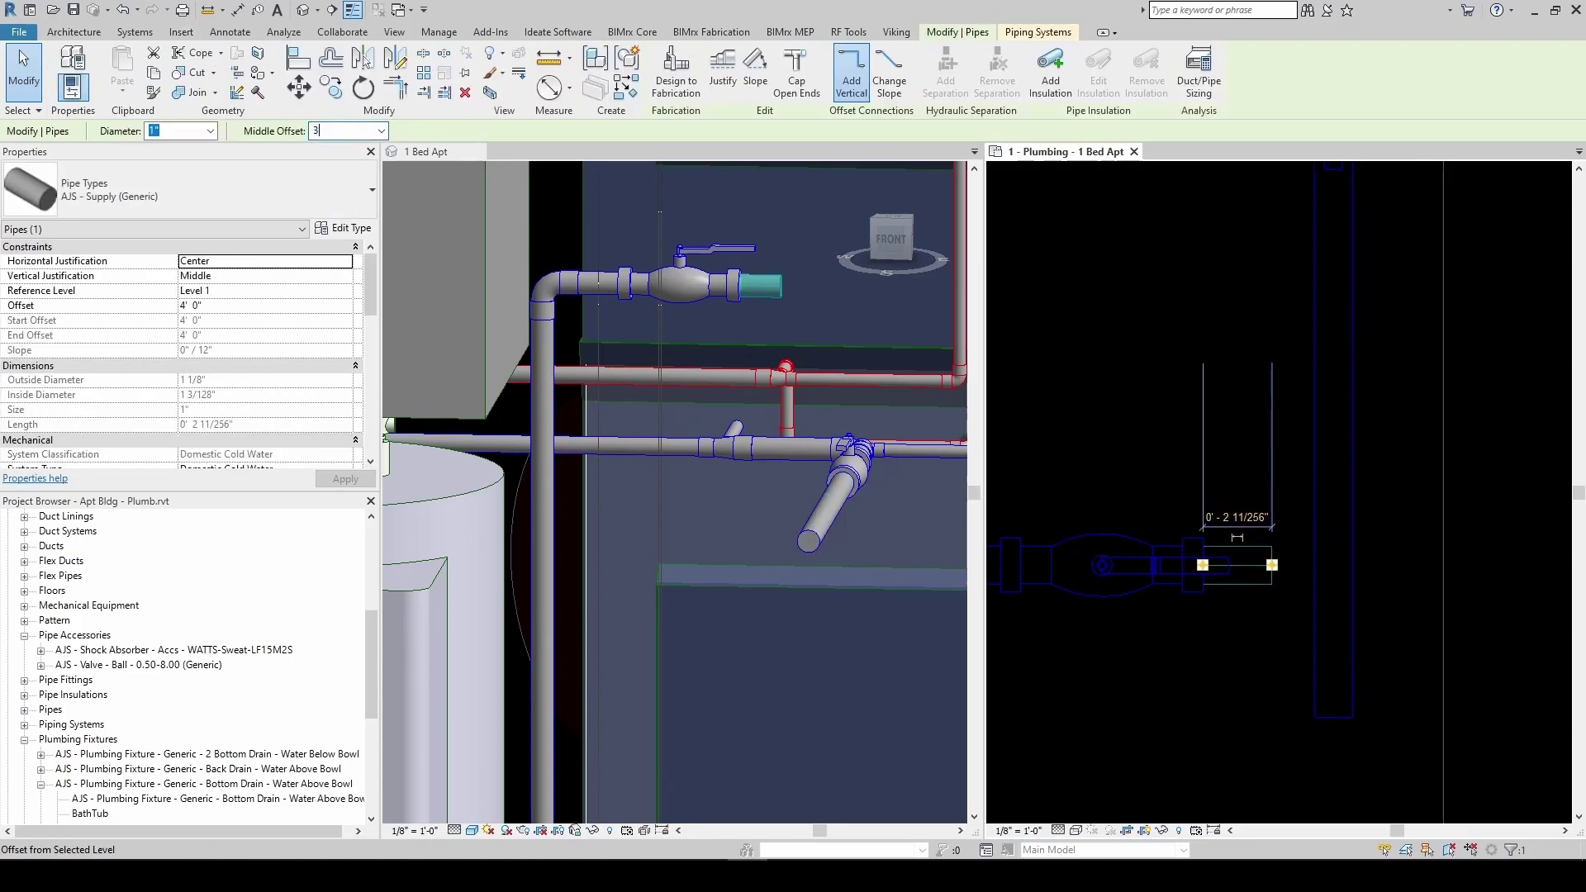
key("Return")
key("Escape")
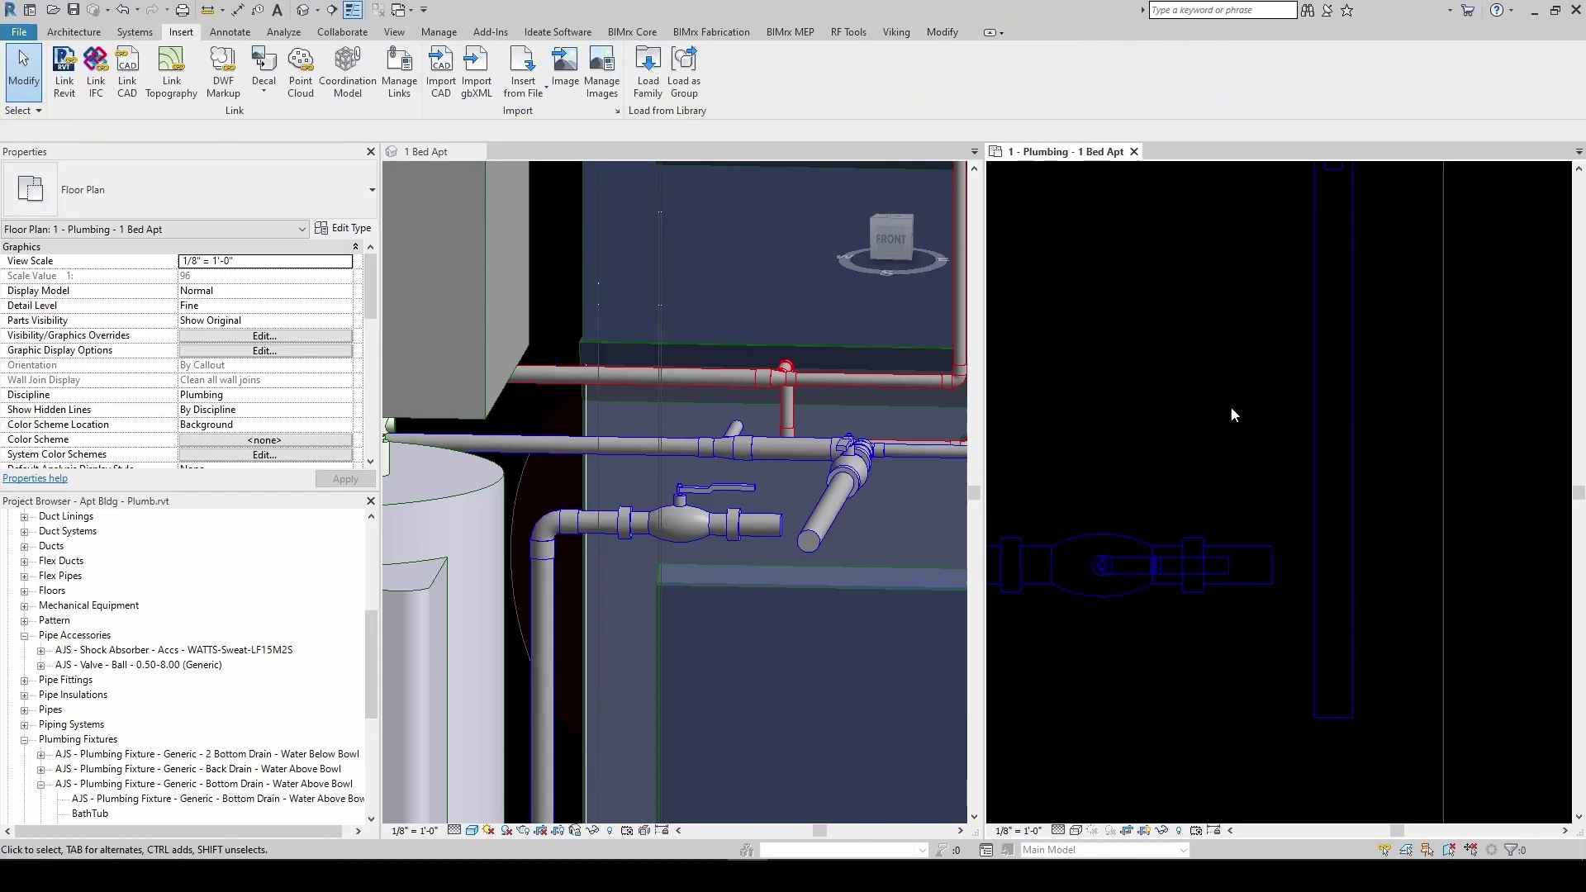
Extend the heater's cold water stub to the branch pipe's centerline to join them with a tee
left_click(1260, 561)
scroll(1269, 559, "up", 2)
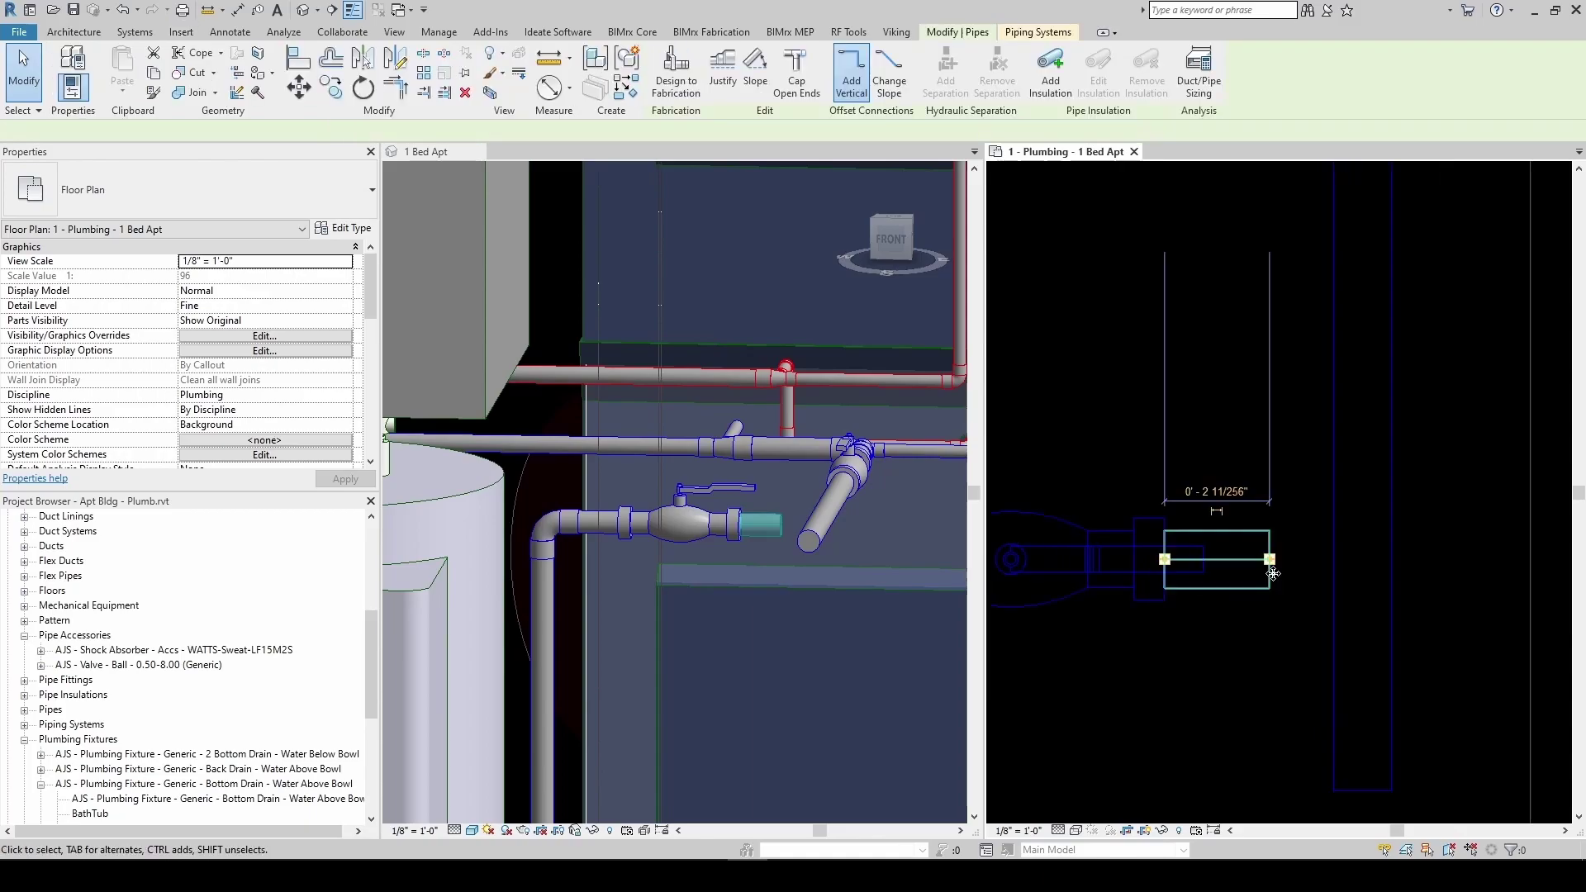
left_click_drag(1271, 559, 1361, 562)
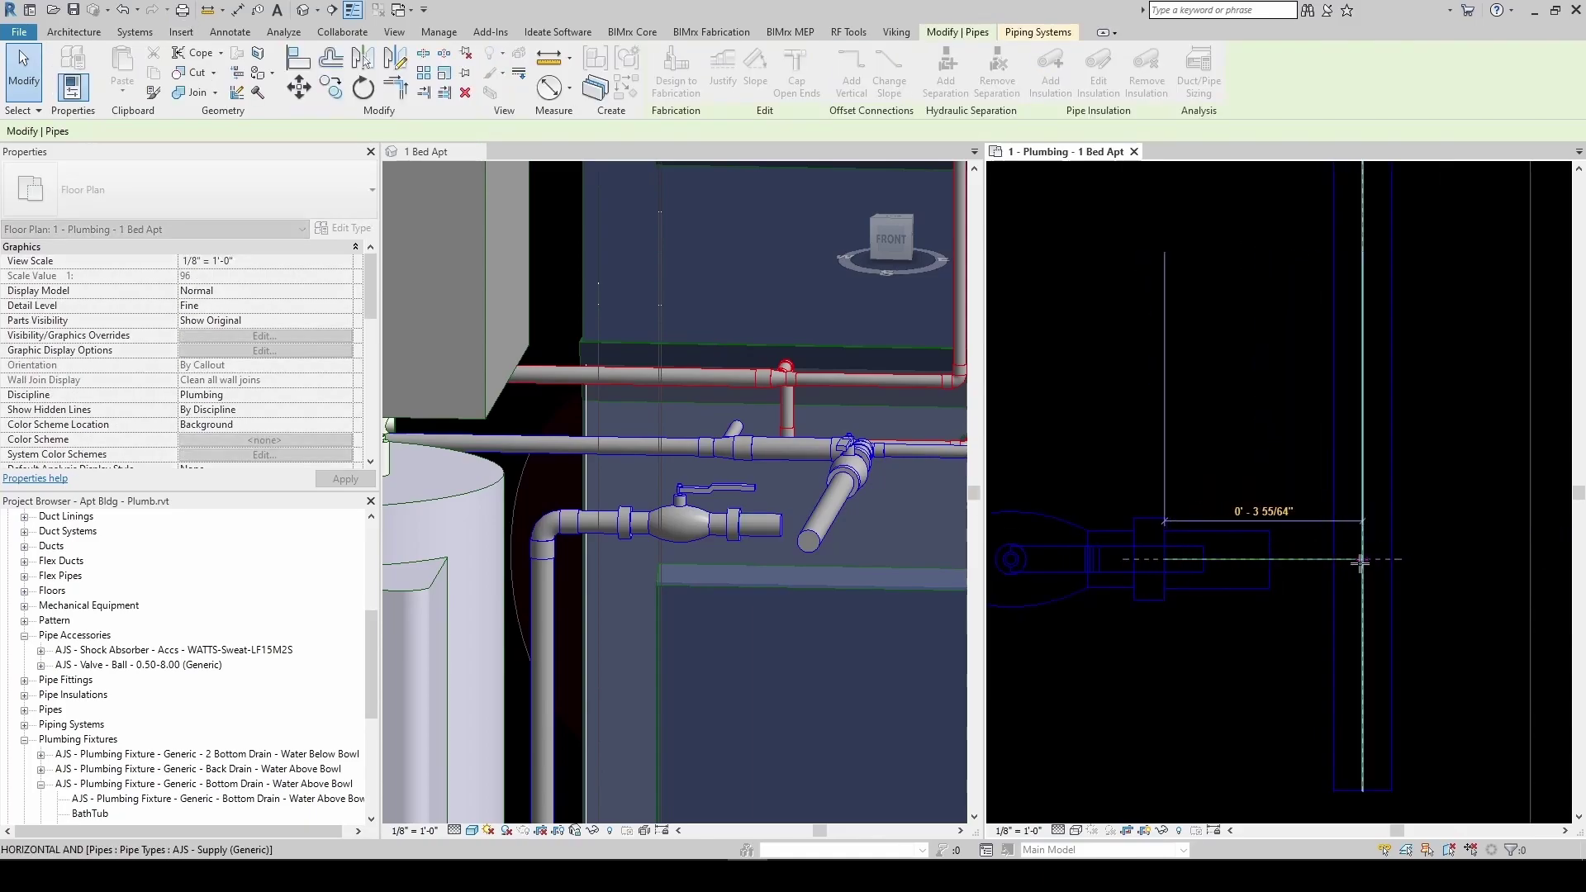
left_click(1312, 610)
scroll(1222, 428, "down", 4)
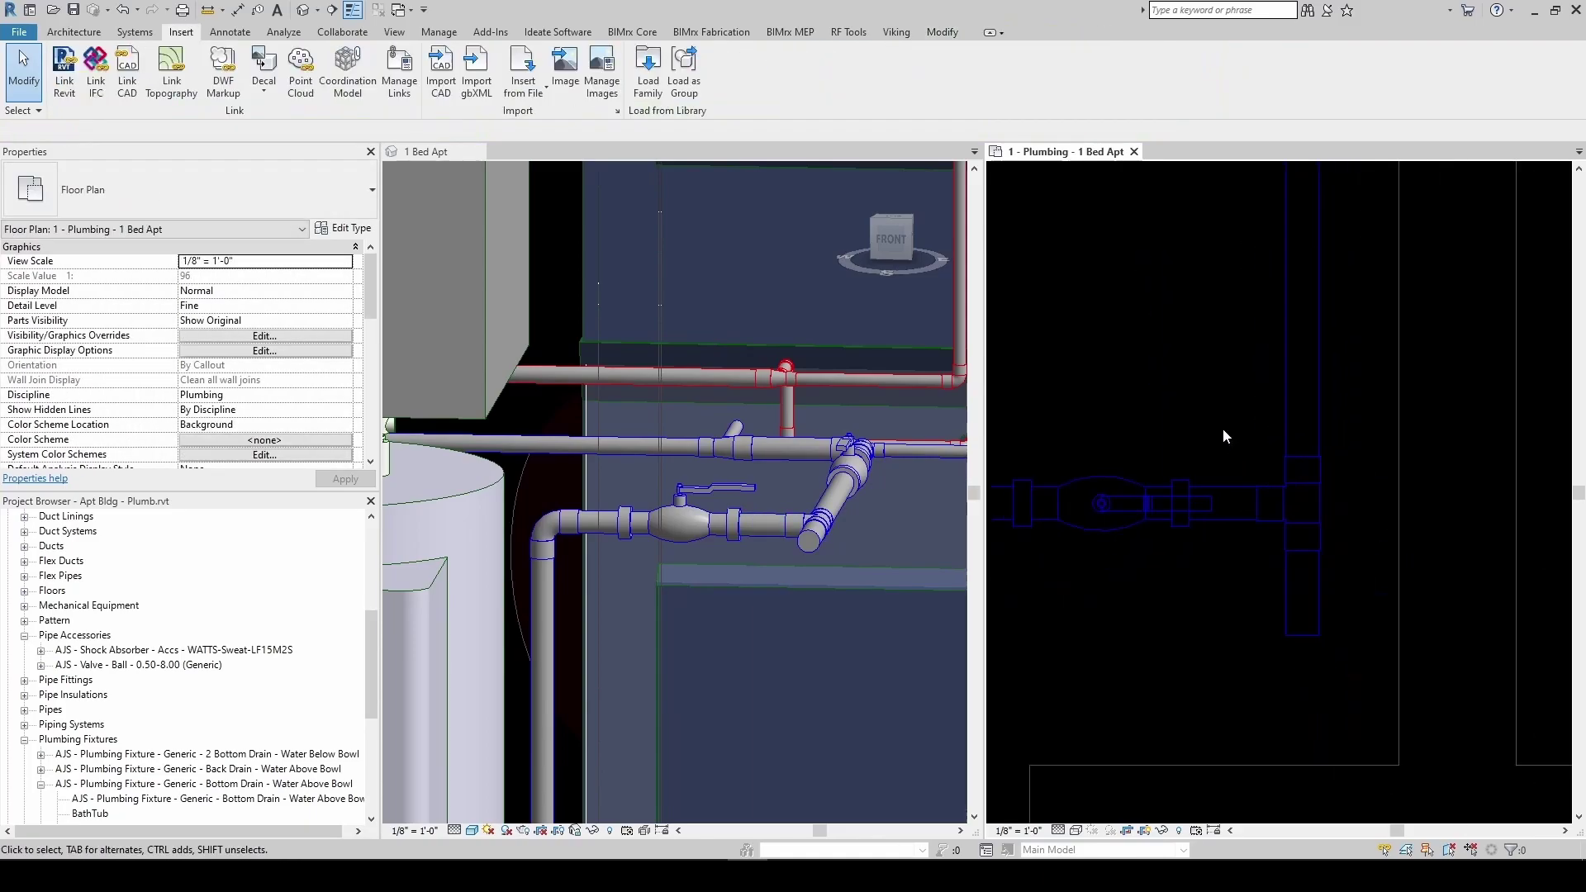
Draw a 1" vertical pipe from the cold branch's open end down to an offset of -1' 0"
left_click(1291, 579)
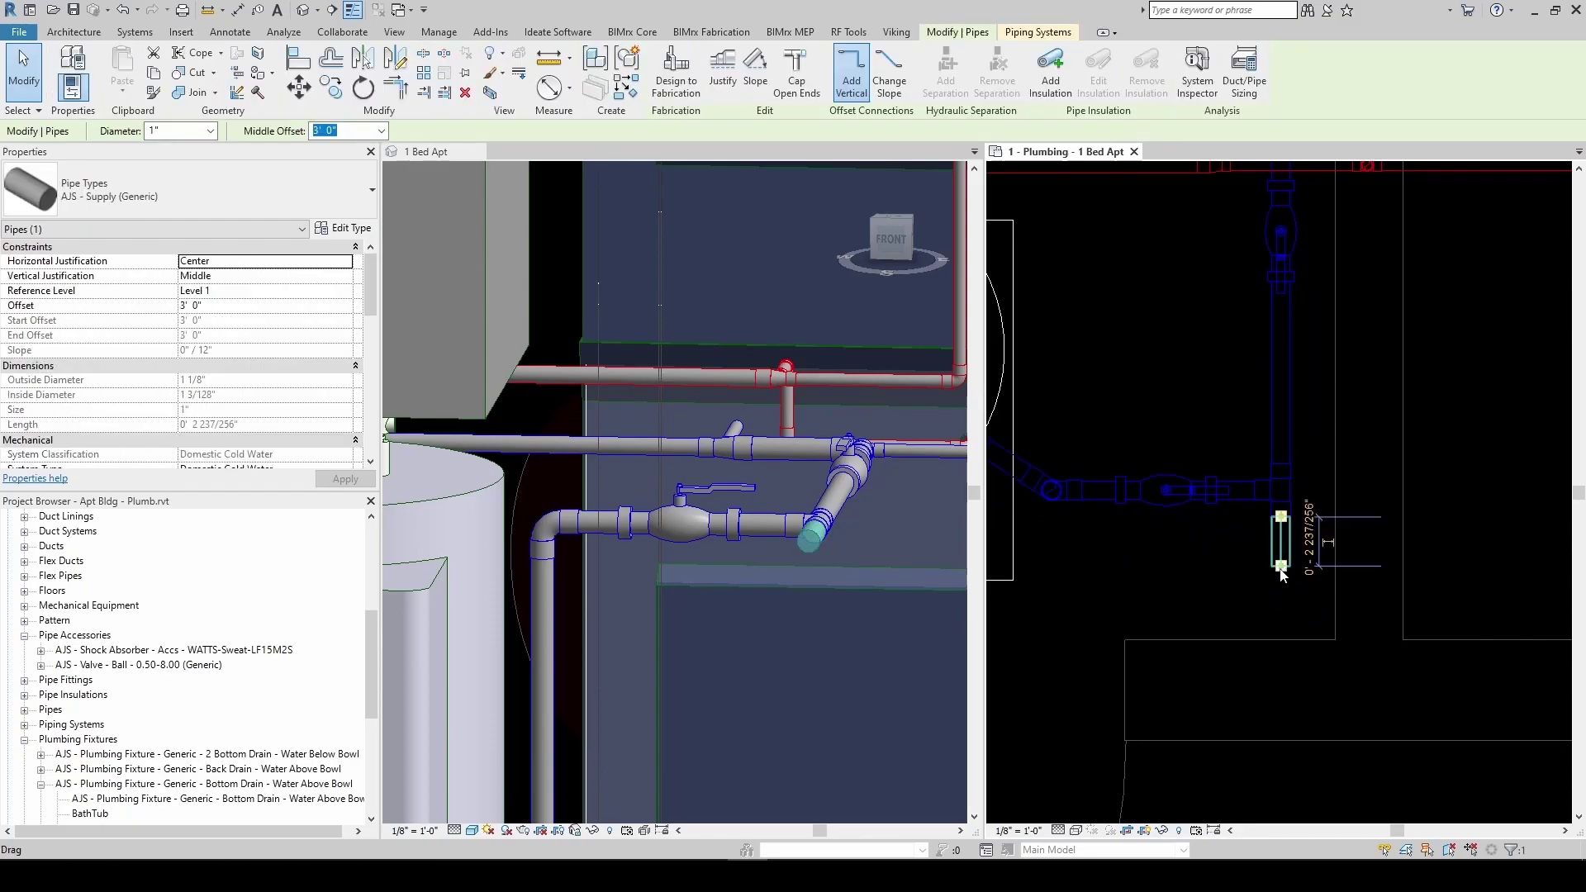
right_click(1285, 579)
left_click(1362, 202)
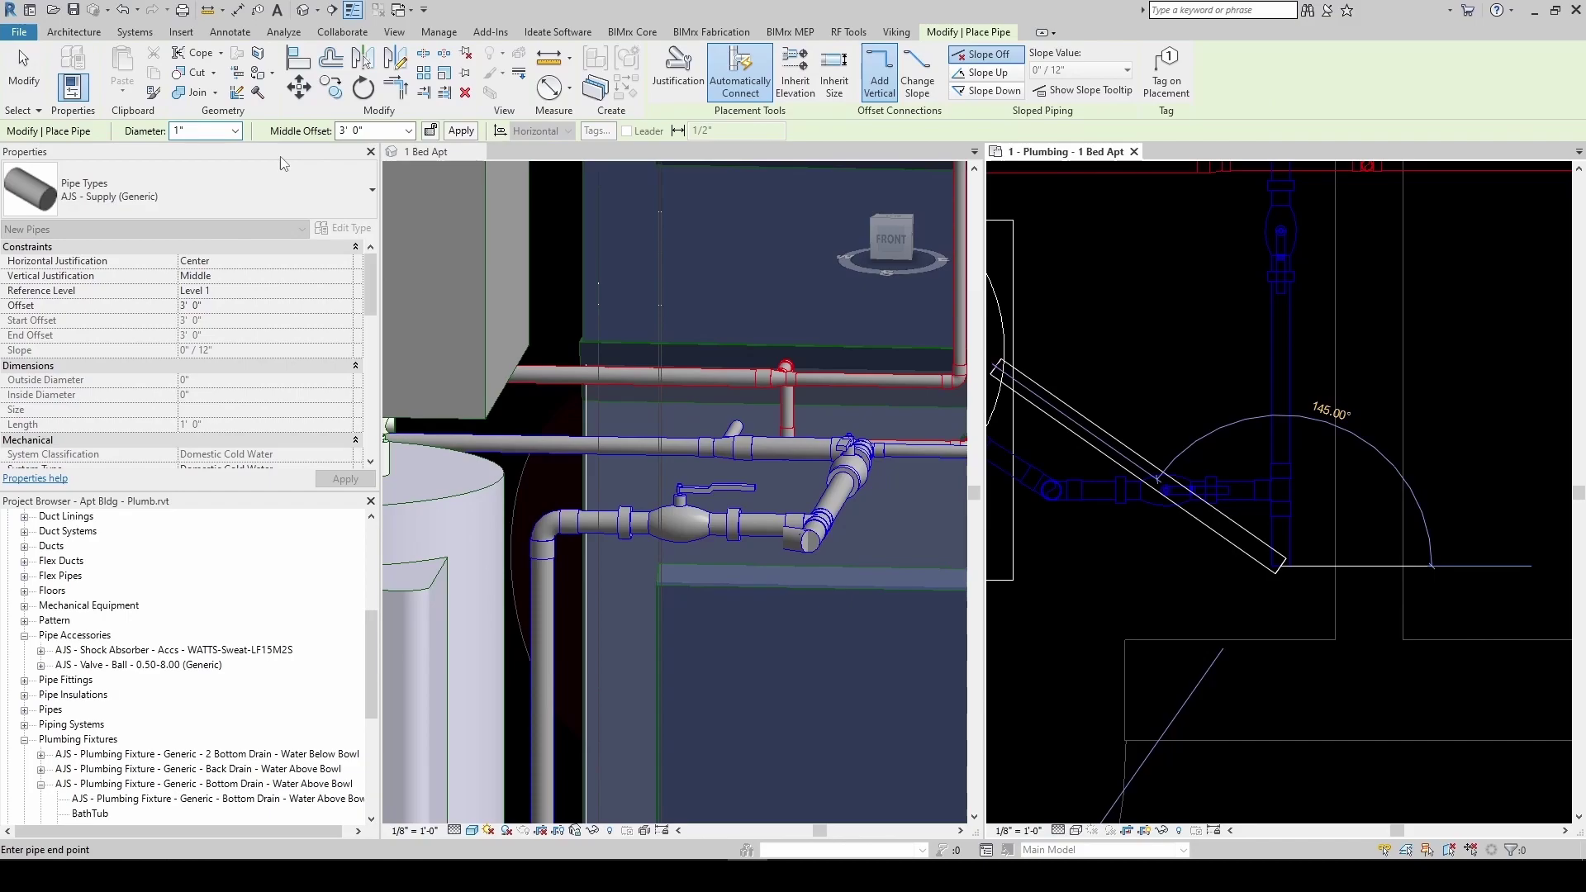
left_click(387, 131)
key("Return")
key("Escape")
key("Escape")
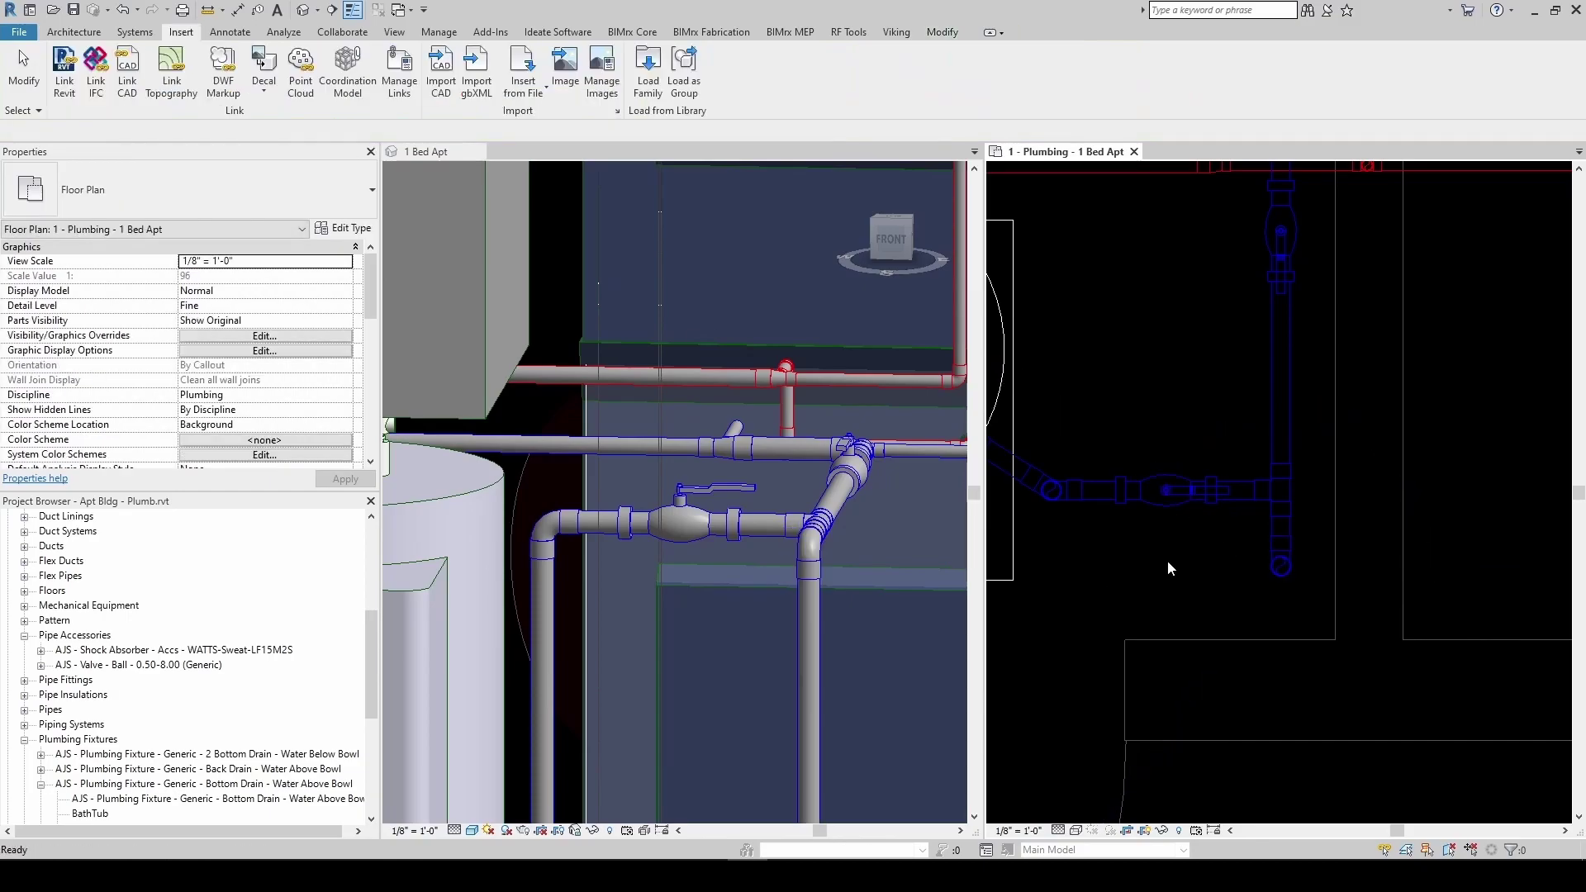
Convert the elbow at the top of the new vertical cold water pipe into a tee opening upward
left_click(894, 609)
scroll(742, 523, "down", 2)
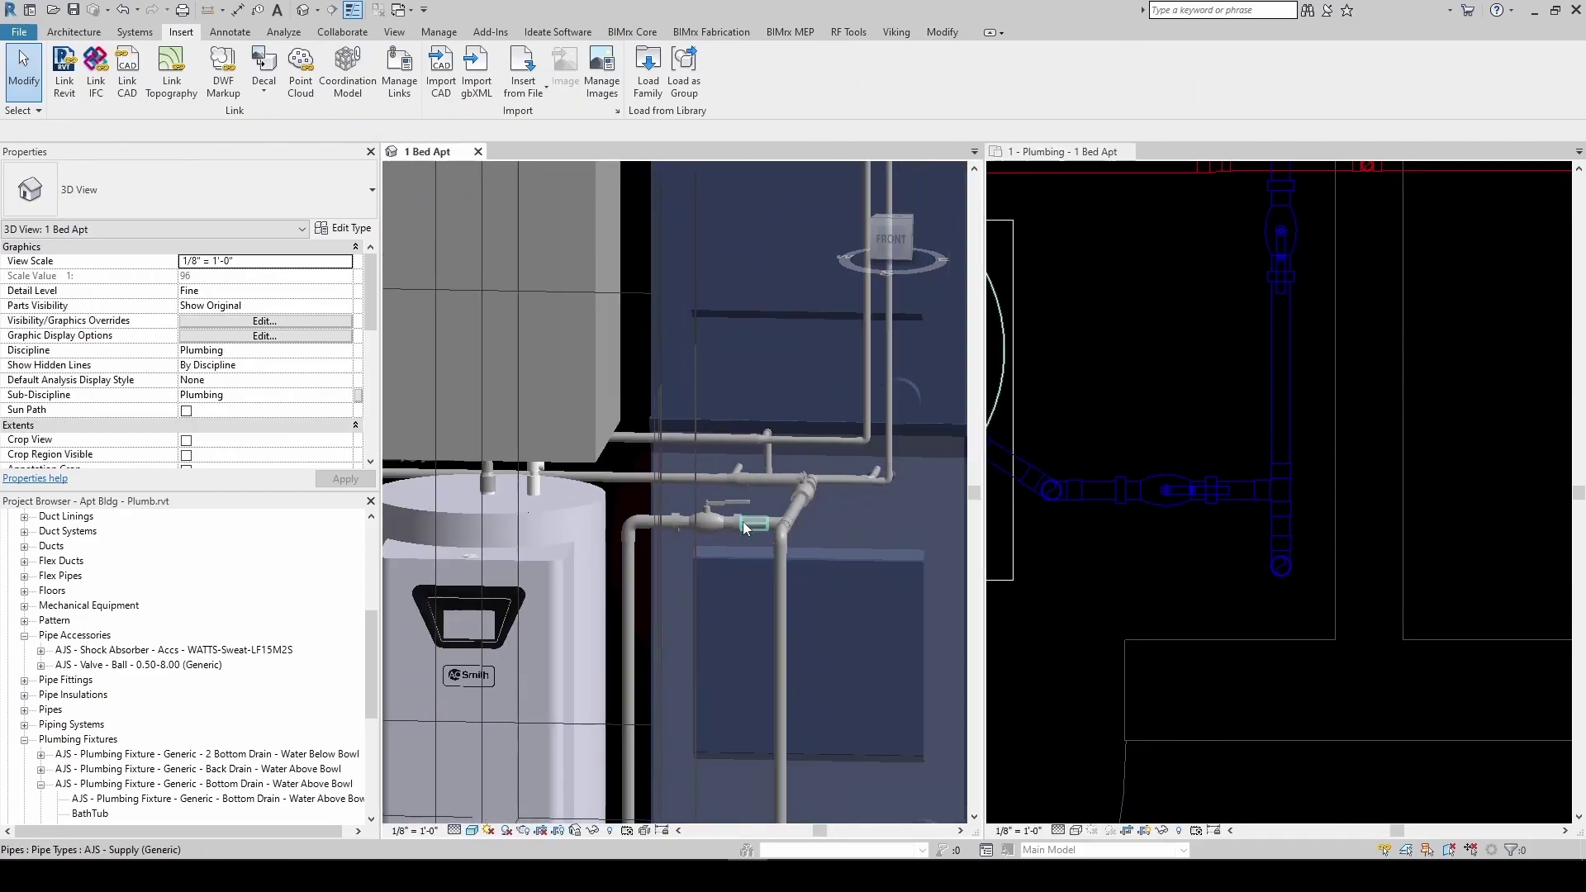
scroll(729, 569, "down", 4)
middle_click_drag(707, 595, 771, 592, "shift")
scroll(772, 578, "up", 6)
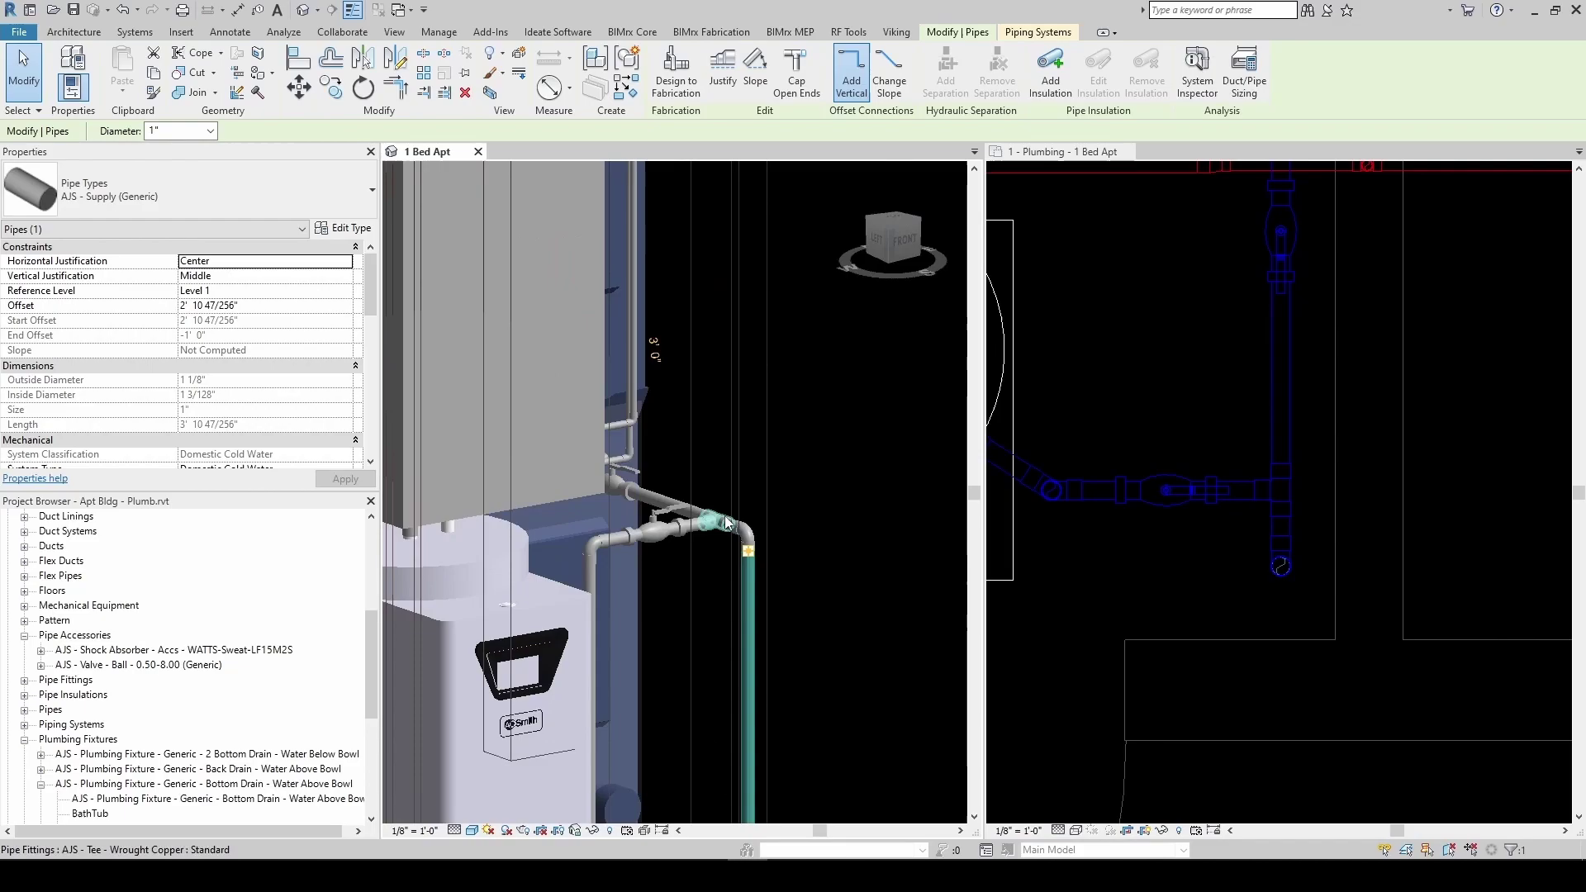
key("Escape")
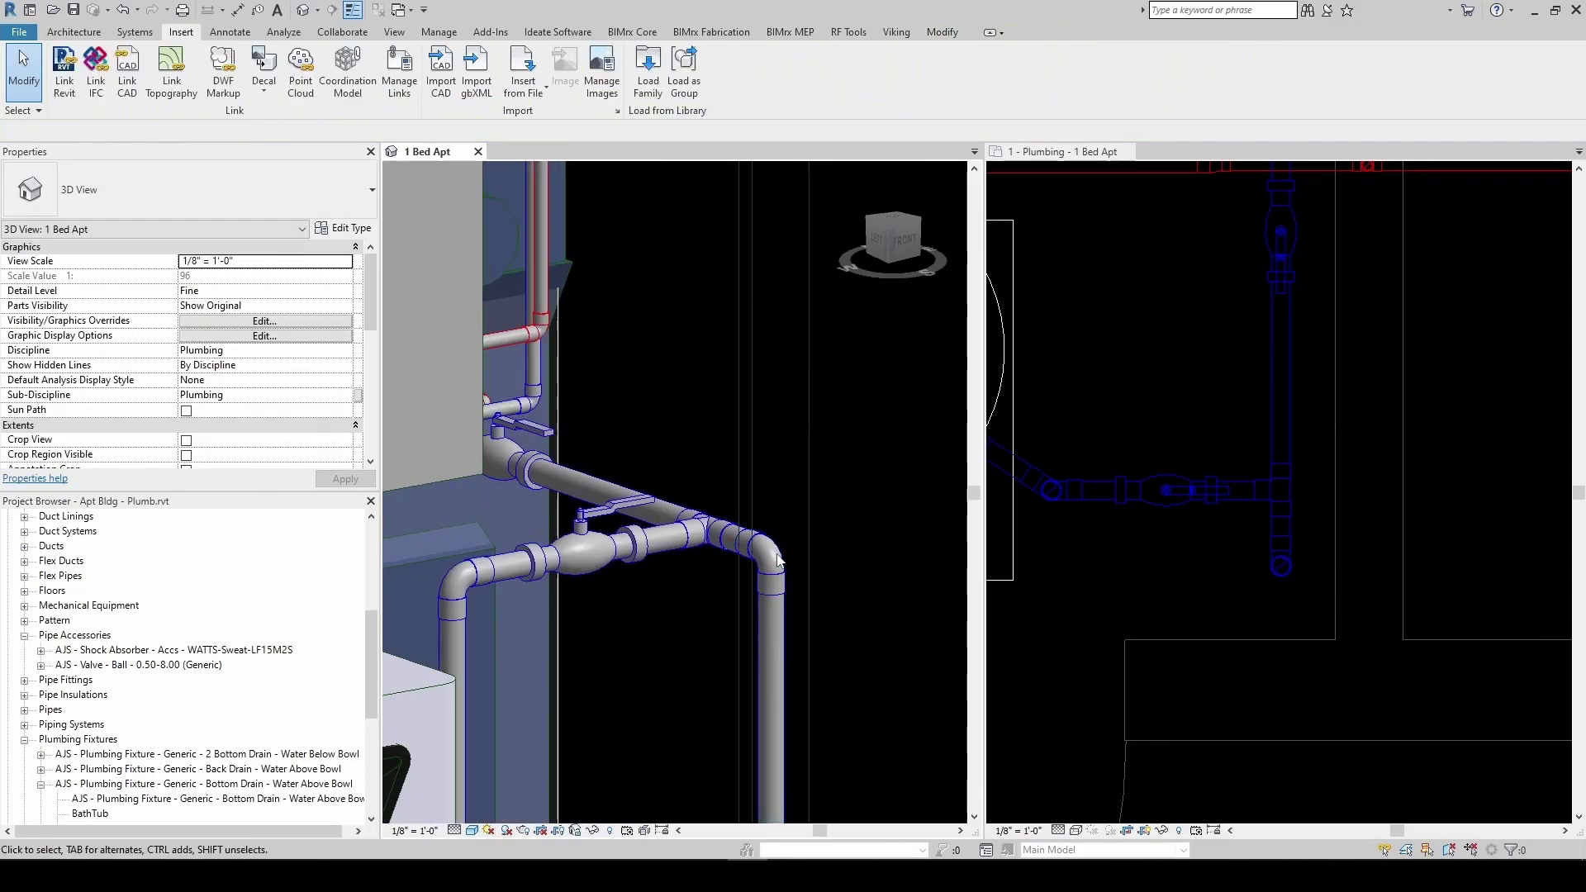
left_click(783, 539)
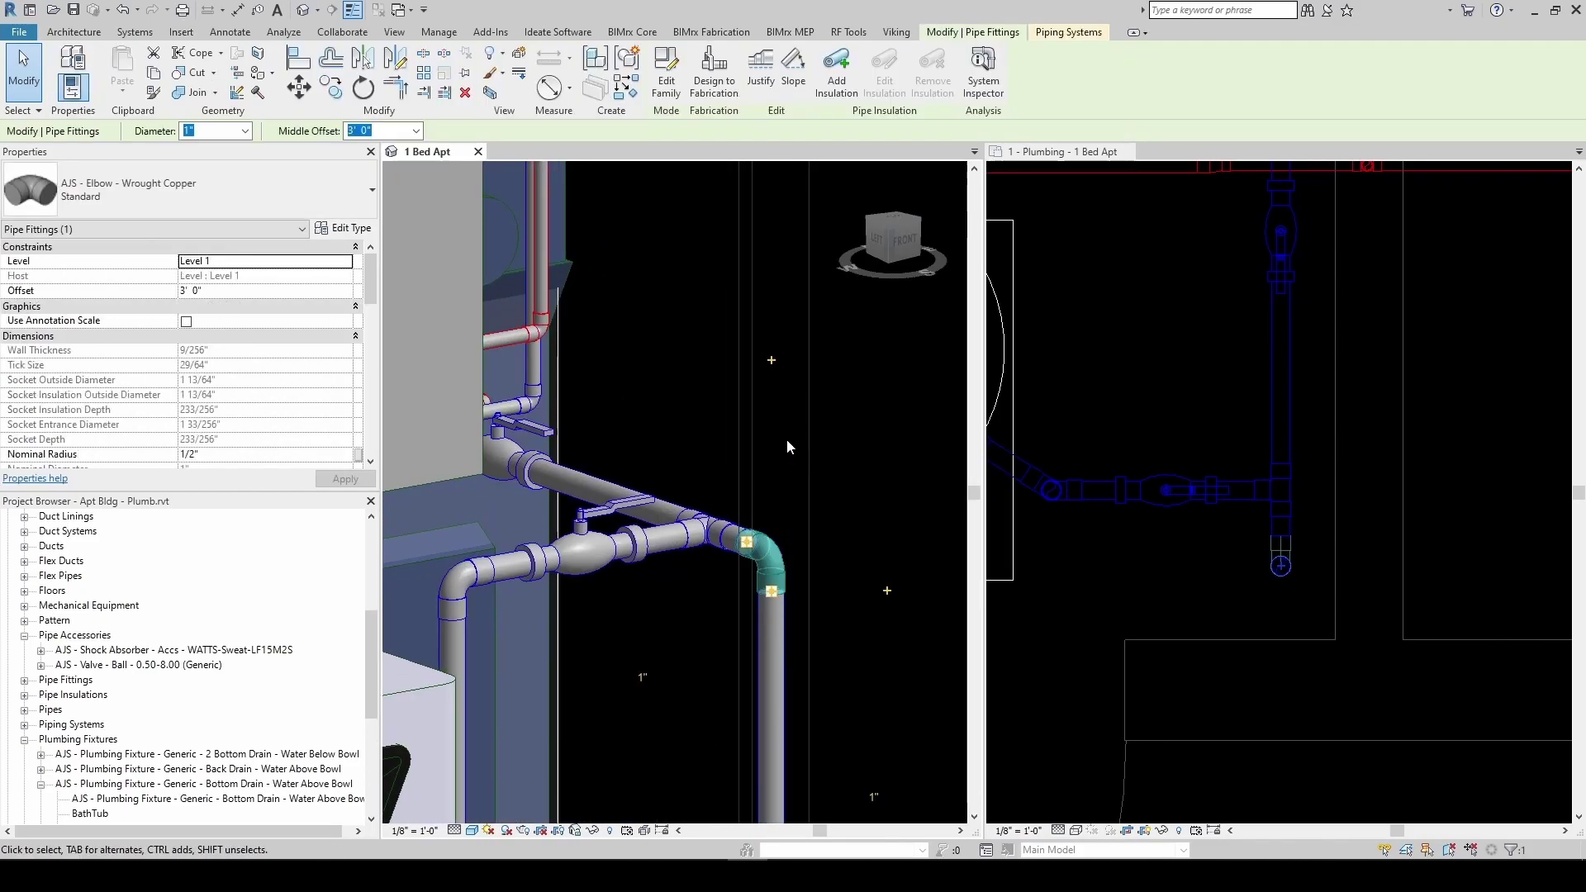
left_click(773, 366)
key("Escape")
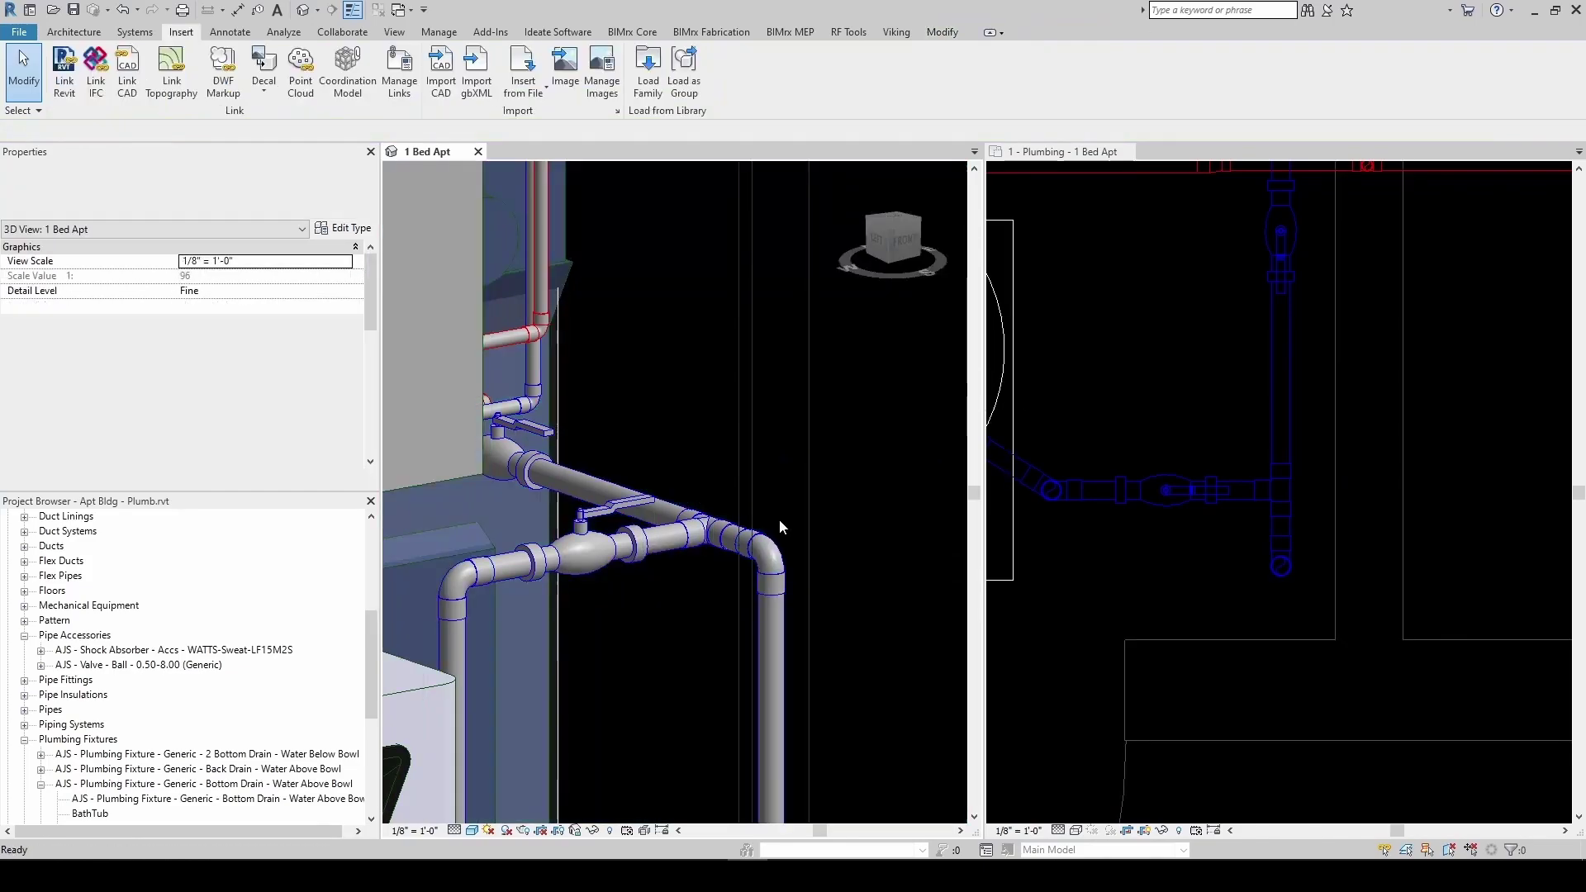
left_click(785, 573)
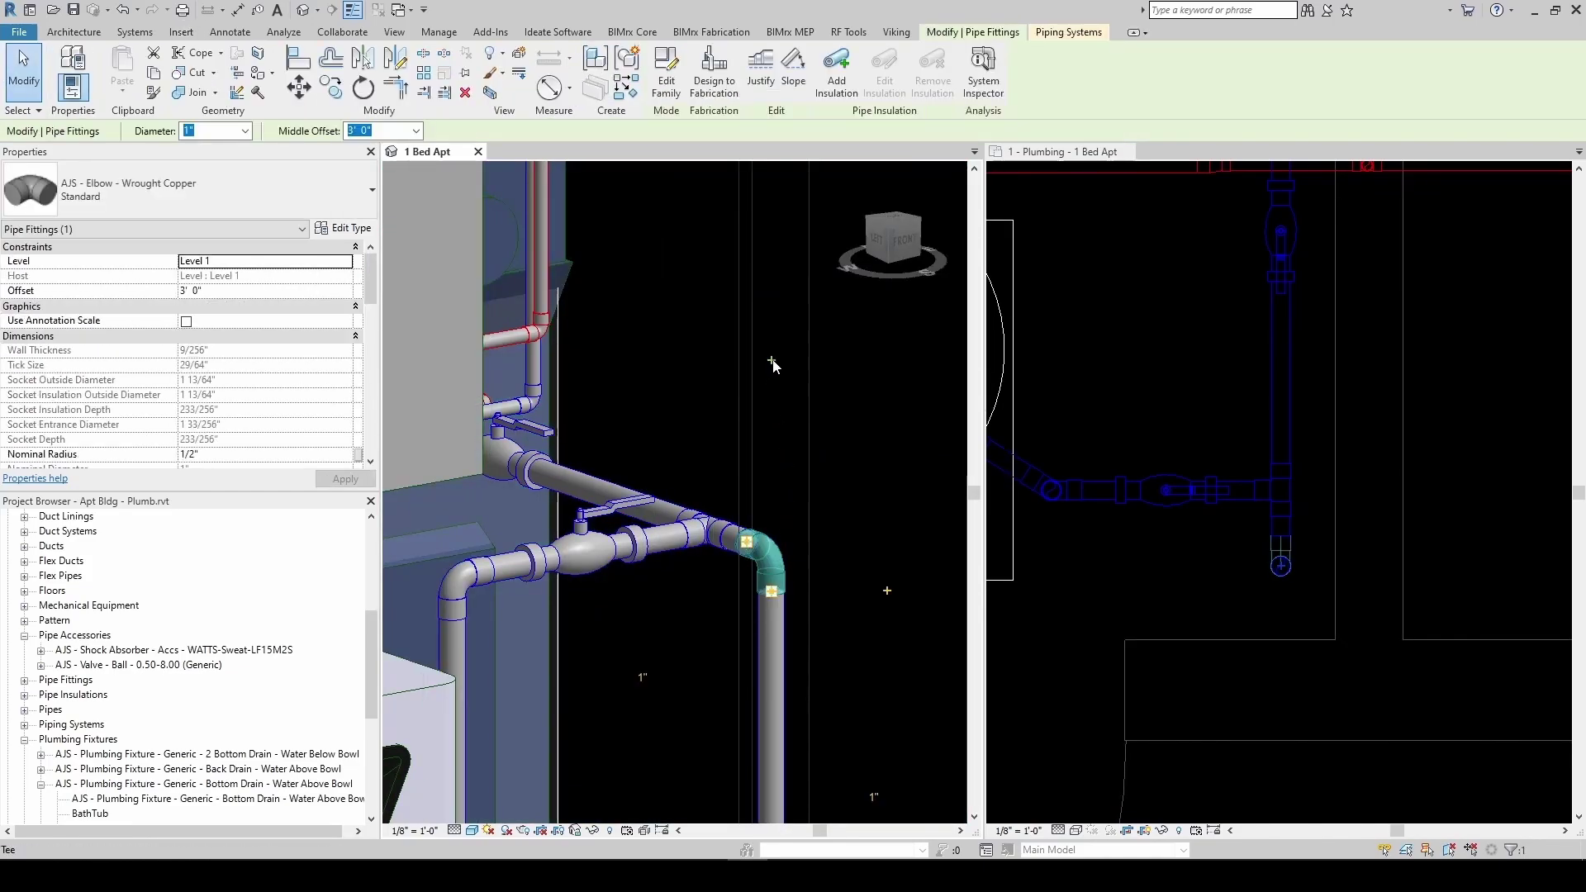
key("Escape")
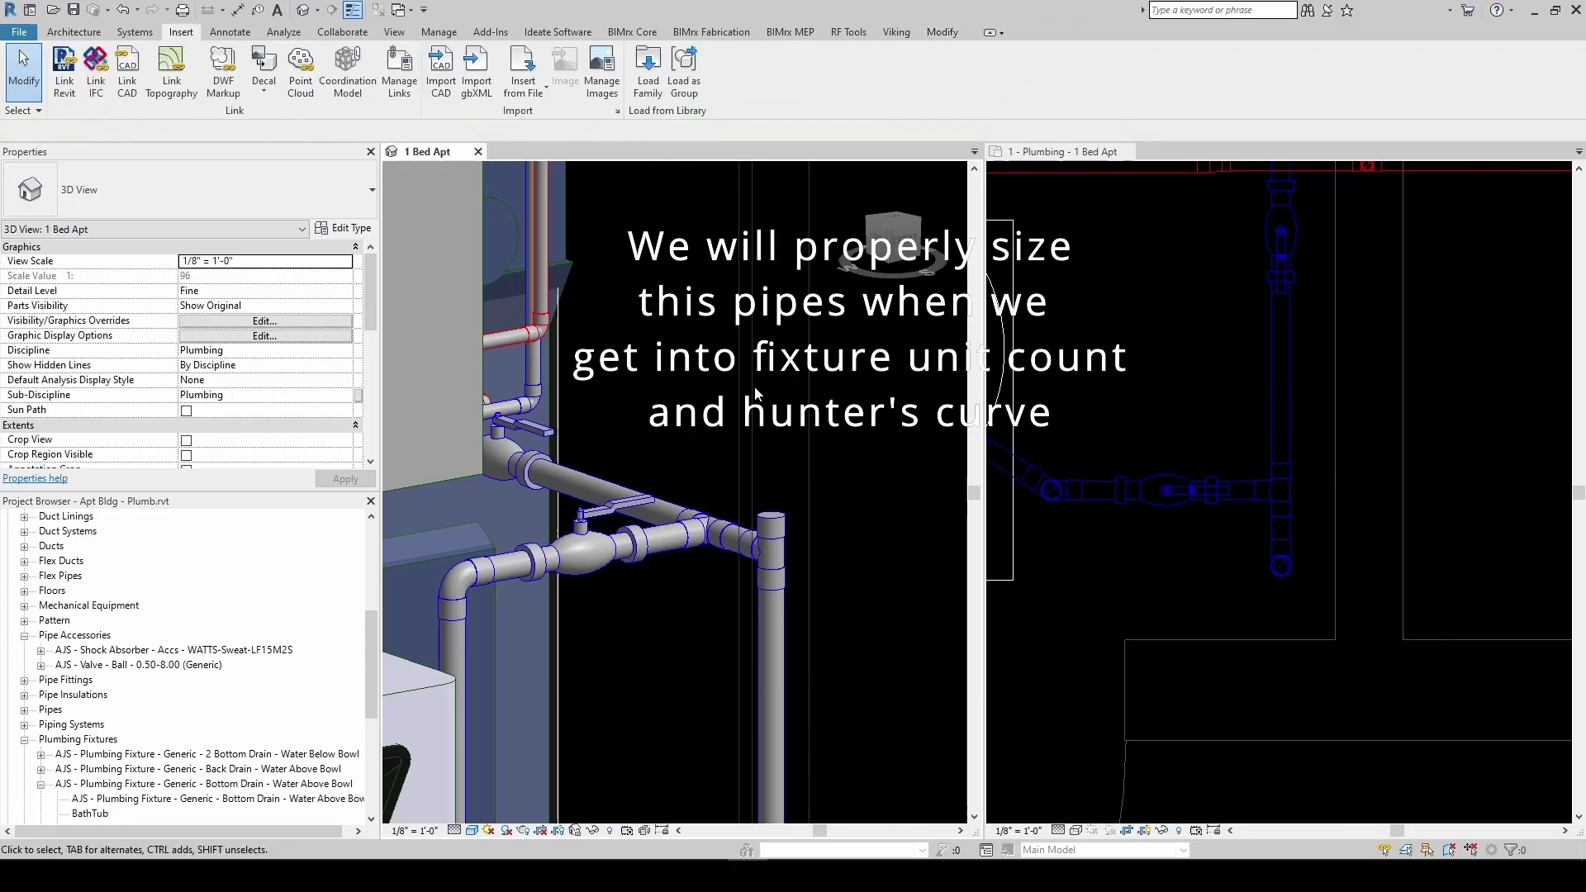
Draw a 1" vertical cold water pipe from the tee's open top up to a middle offset of 10' 0"
left_click(779, 530)
right_click(774, 514)
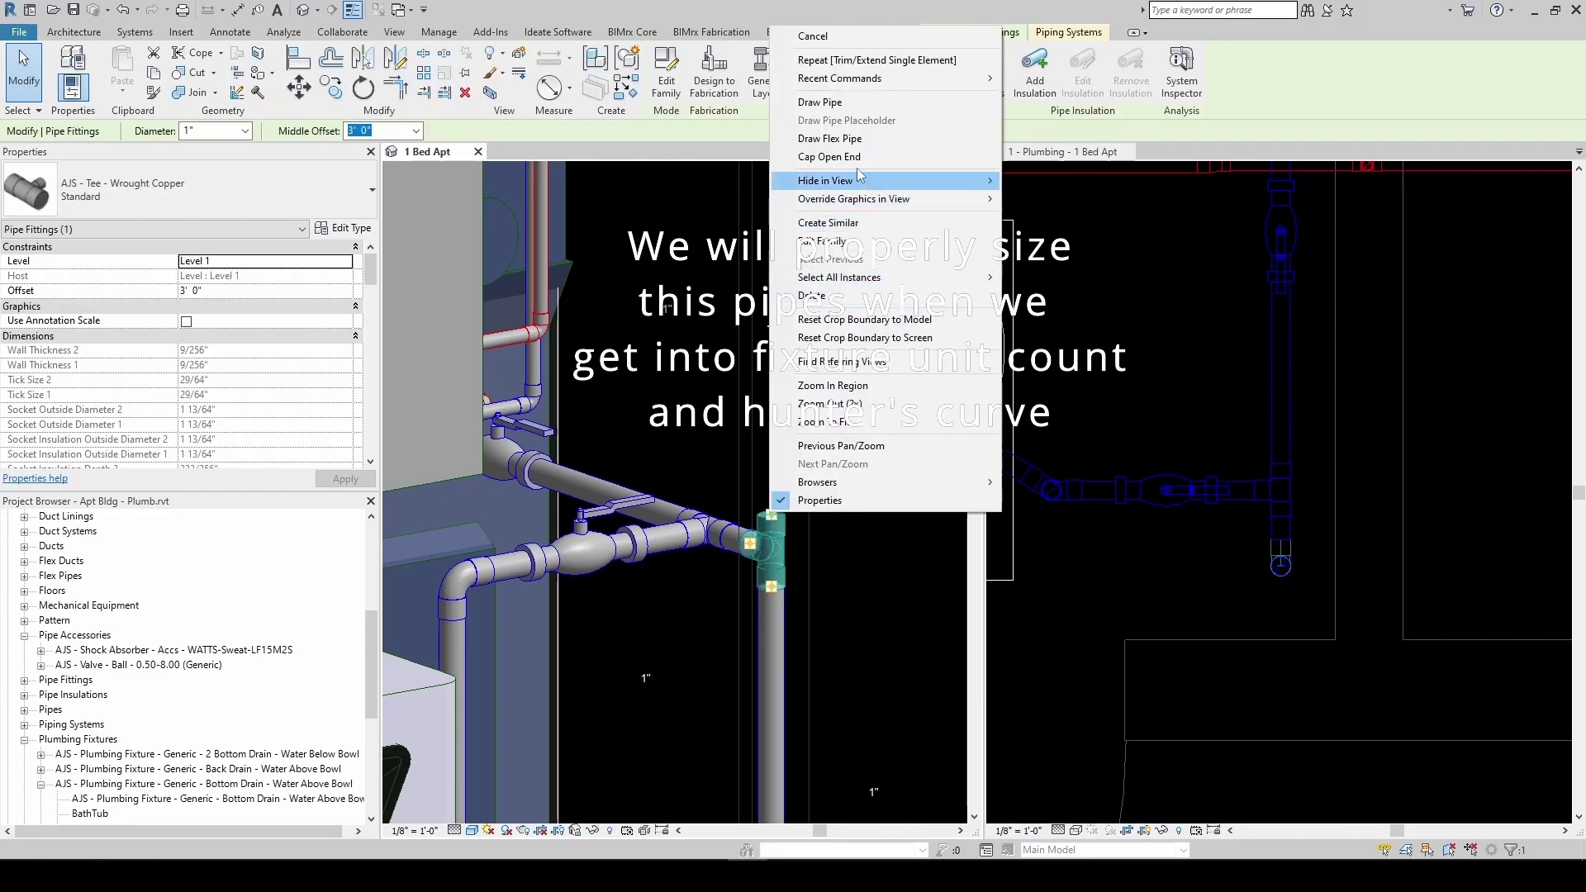
left_click(854, 103)
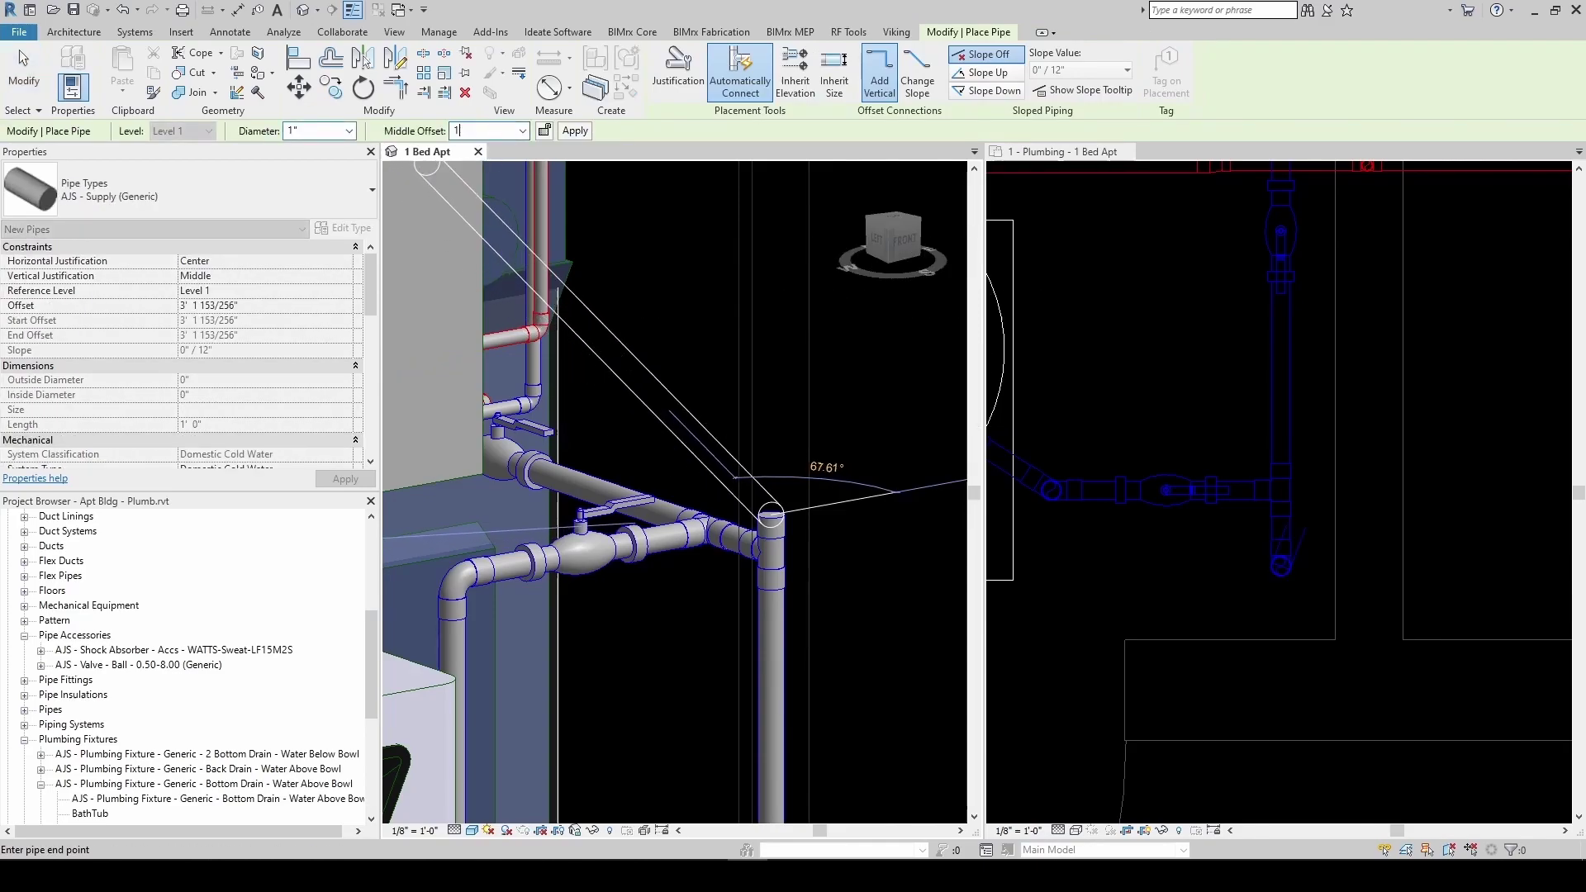
key("Return")
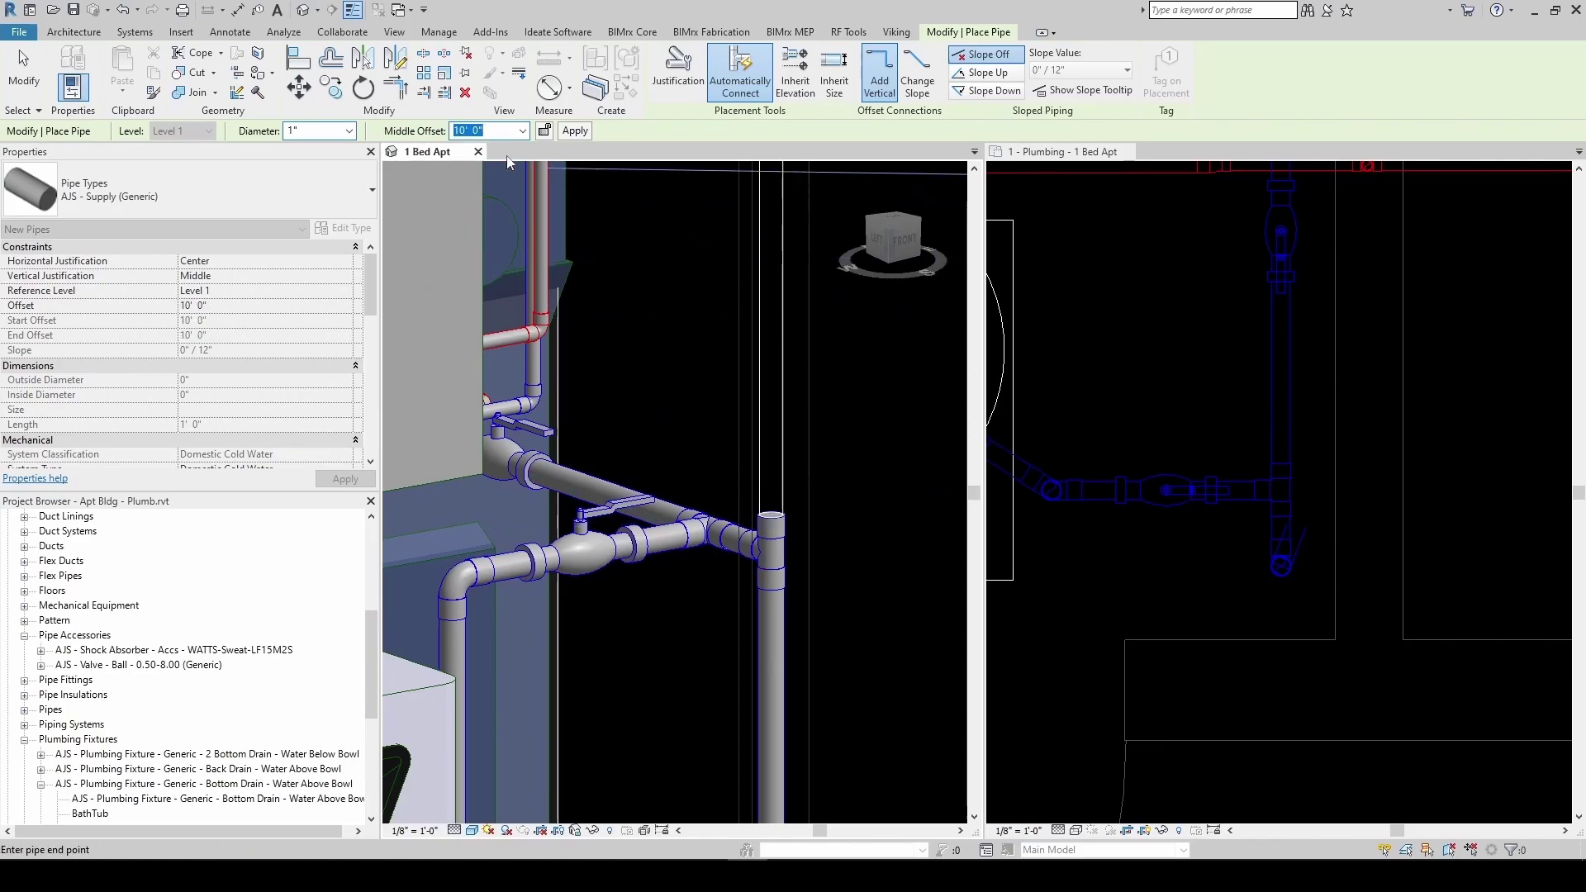
left_click(576, 132)
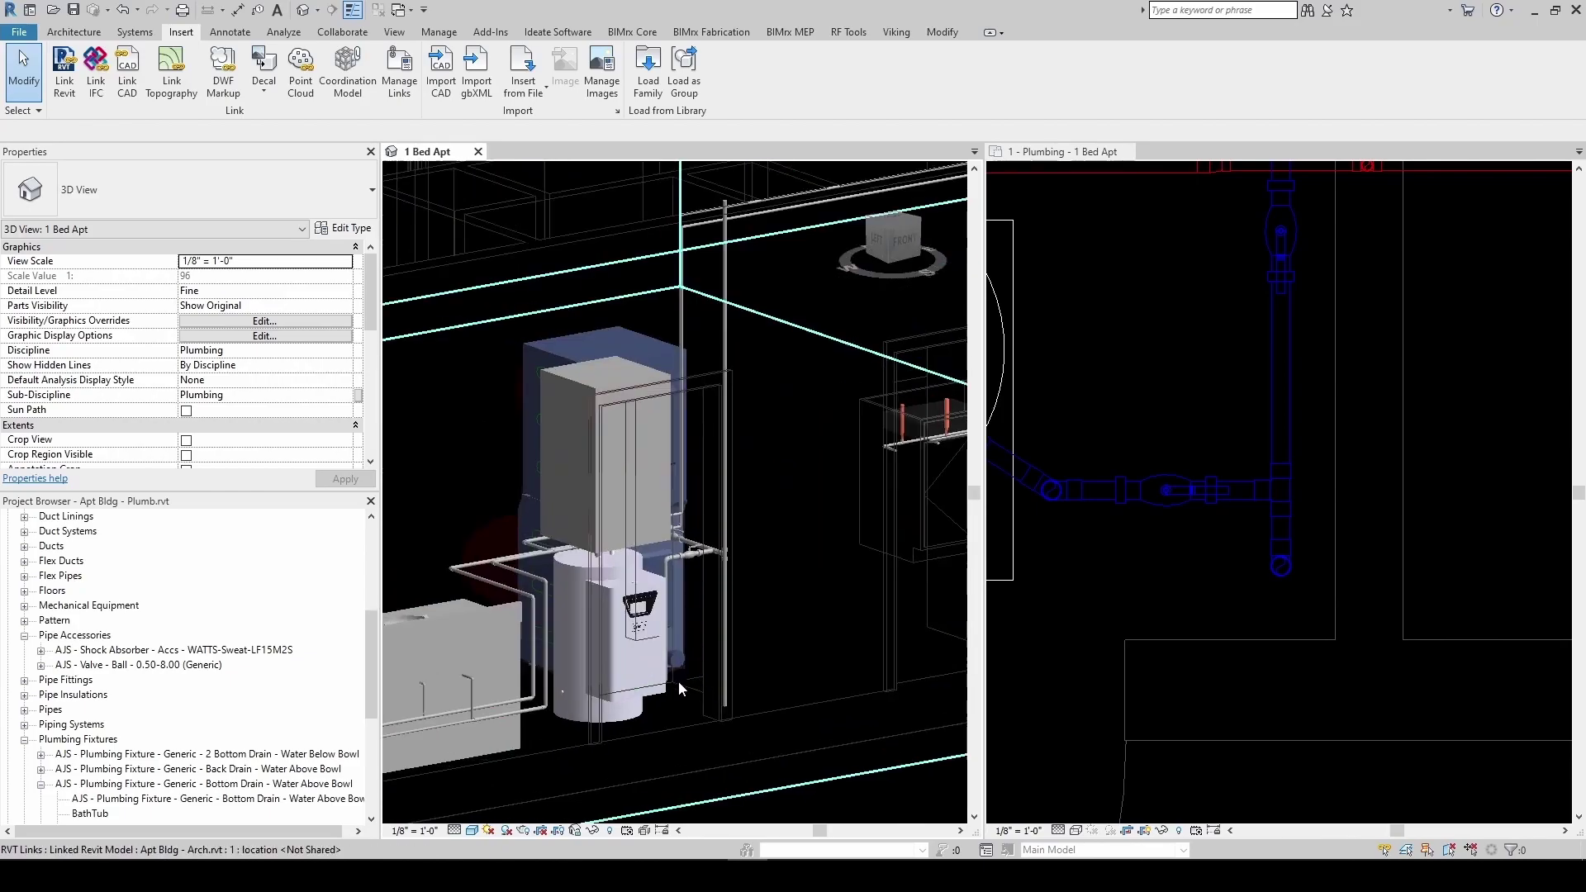
Increase the diameter of the cold water riser's lower pipe, tee and upper pipe together
scroll(618, 632, "down", 5)
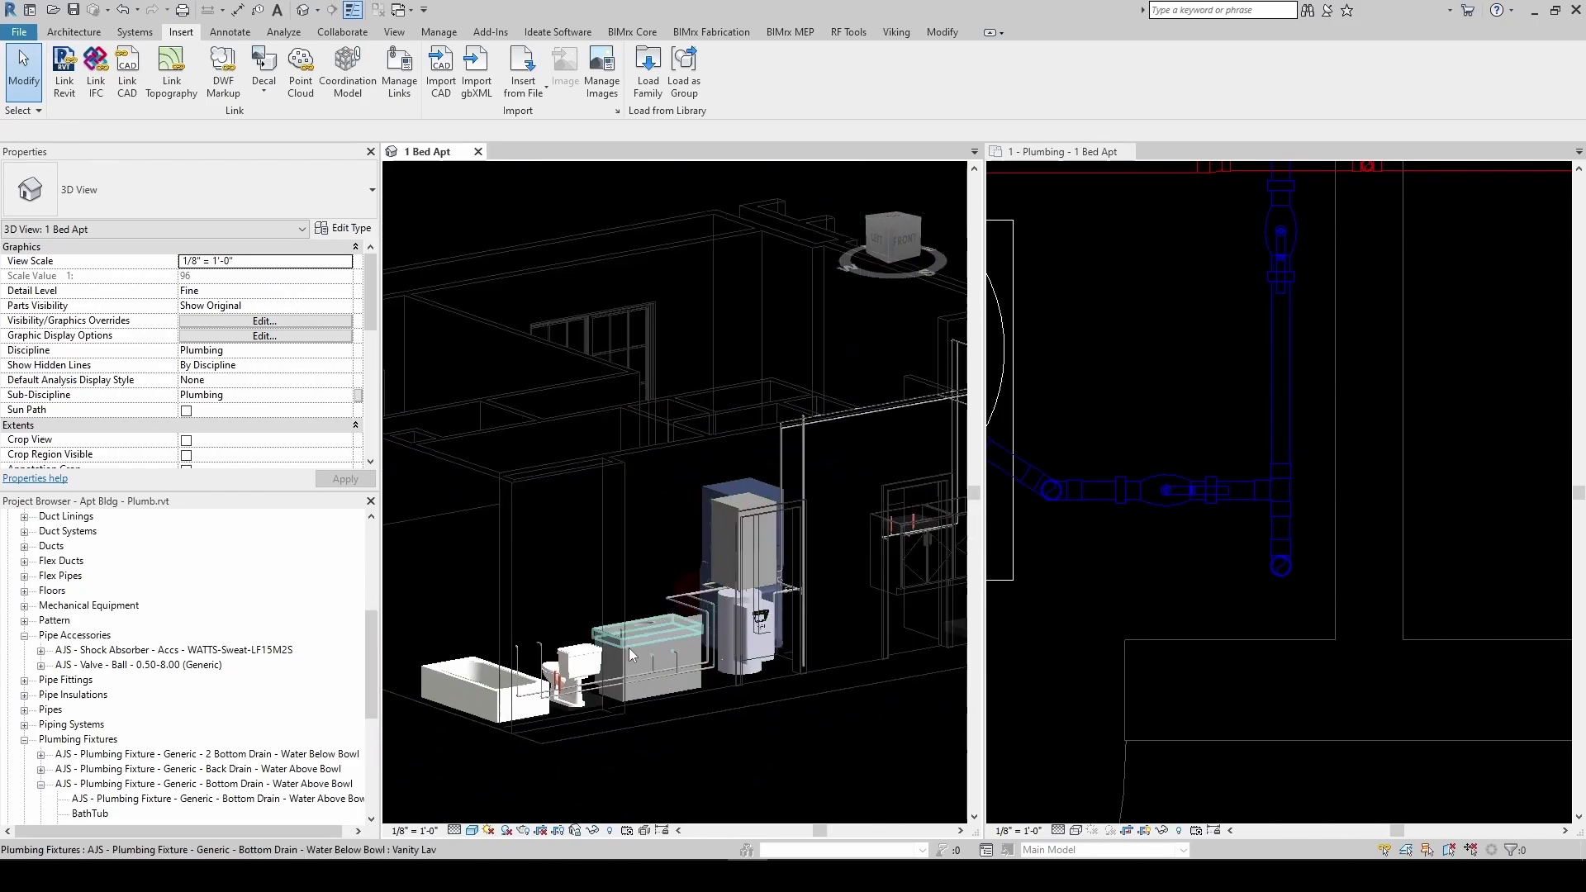
scroll(793, 430, "up", 4)
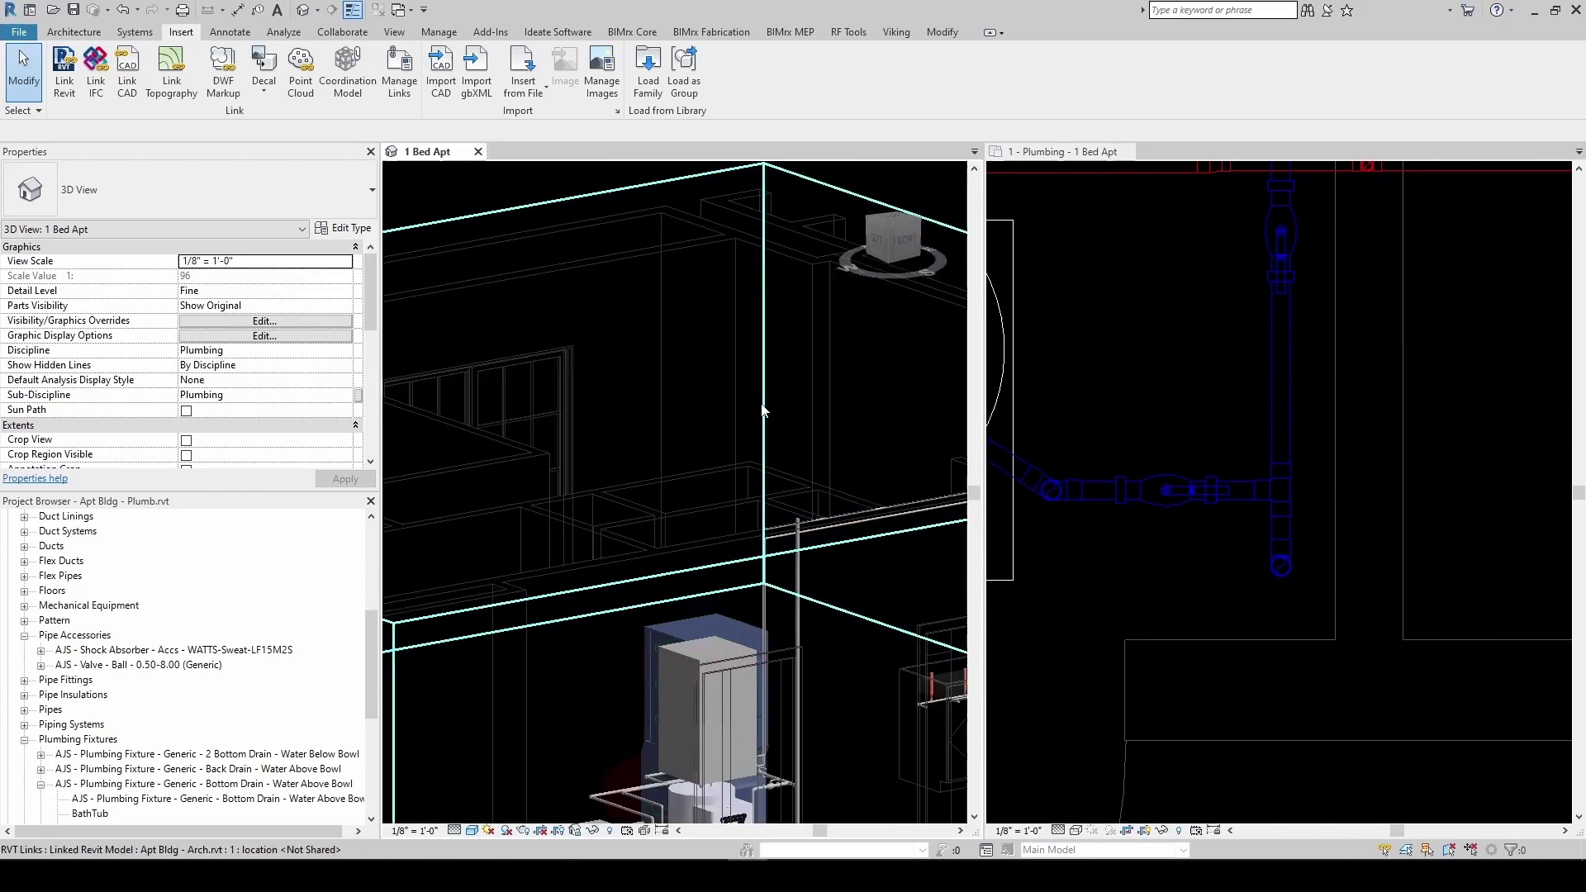
scroll(785, 646, "up", 6)
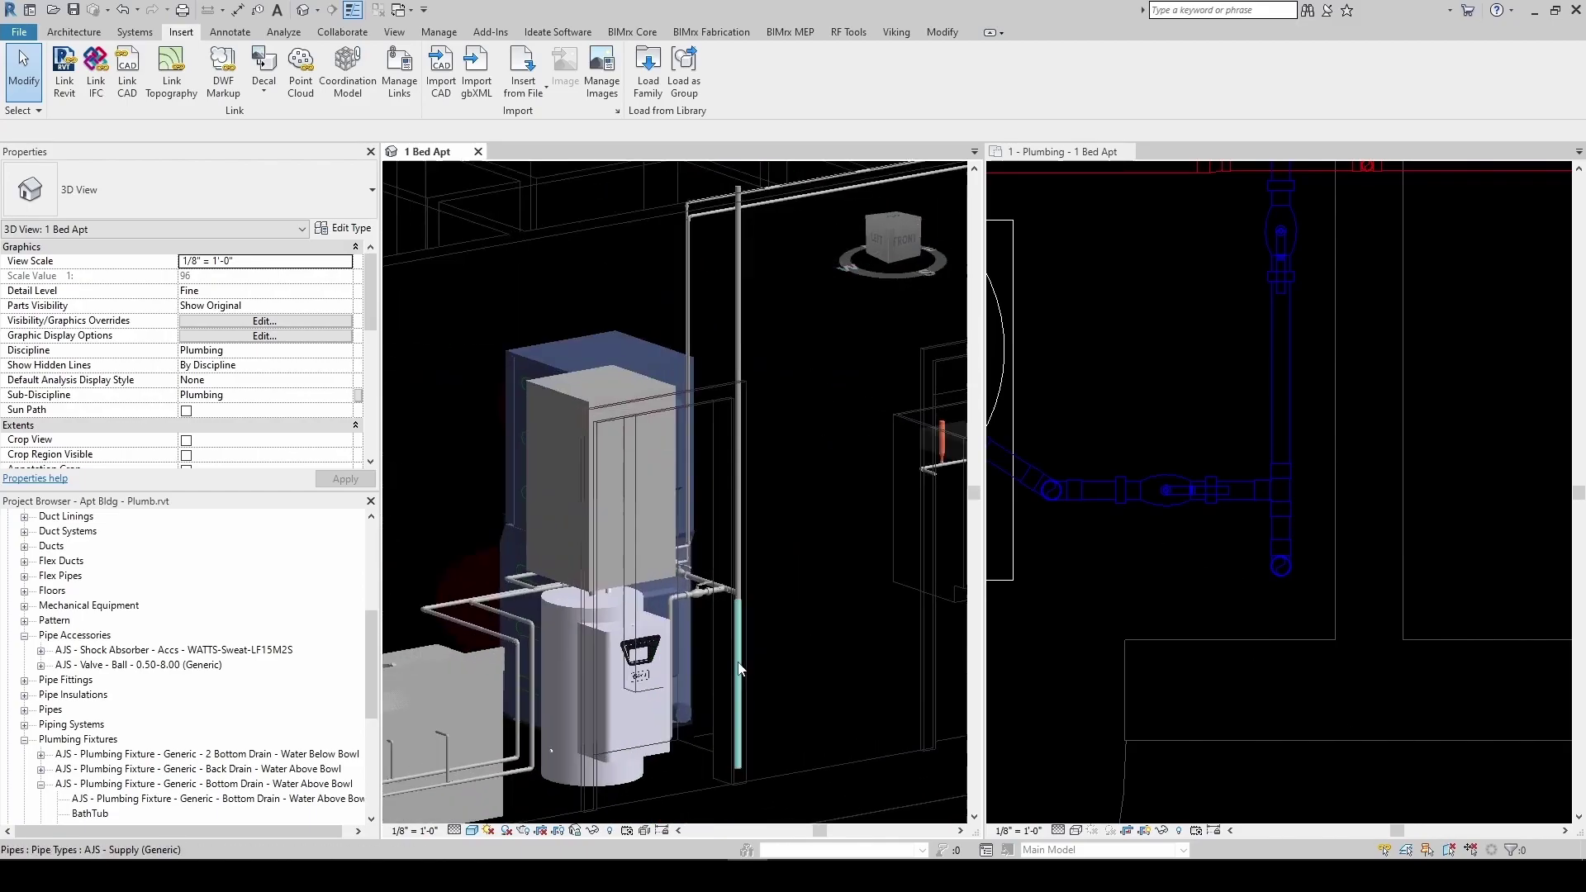
left_click(746, 650)
scroll(661, 494, "up", 2)
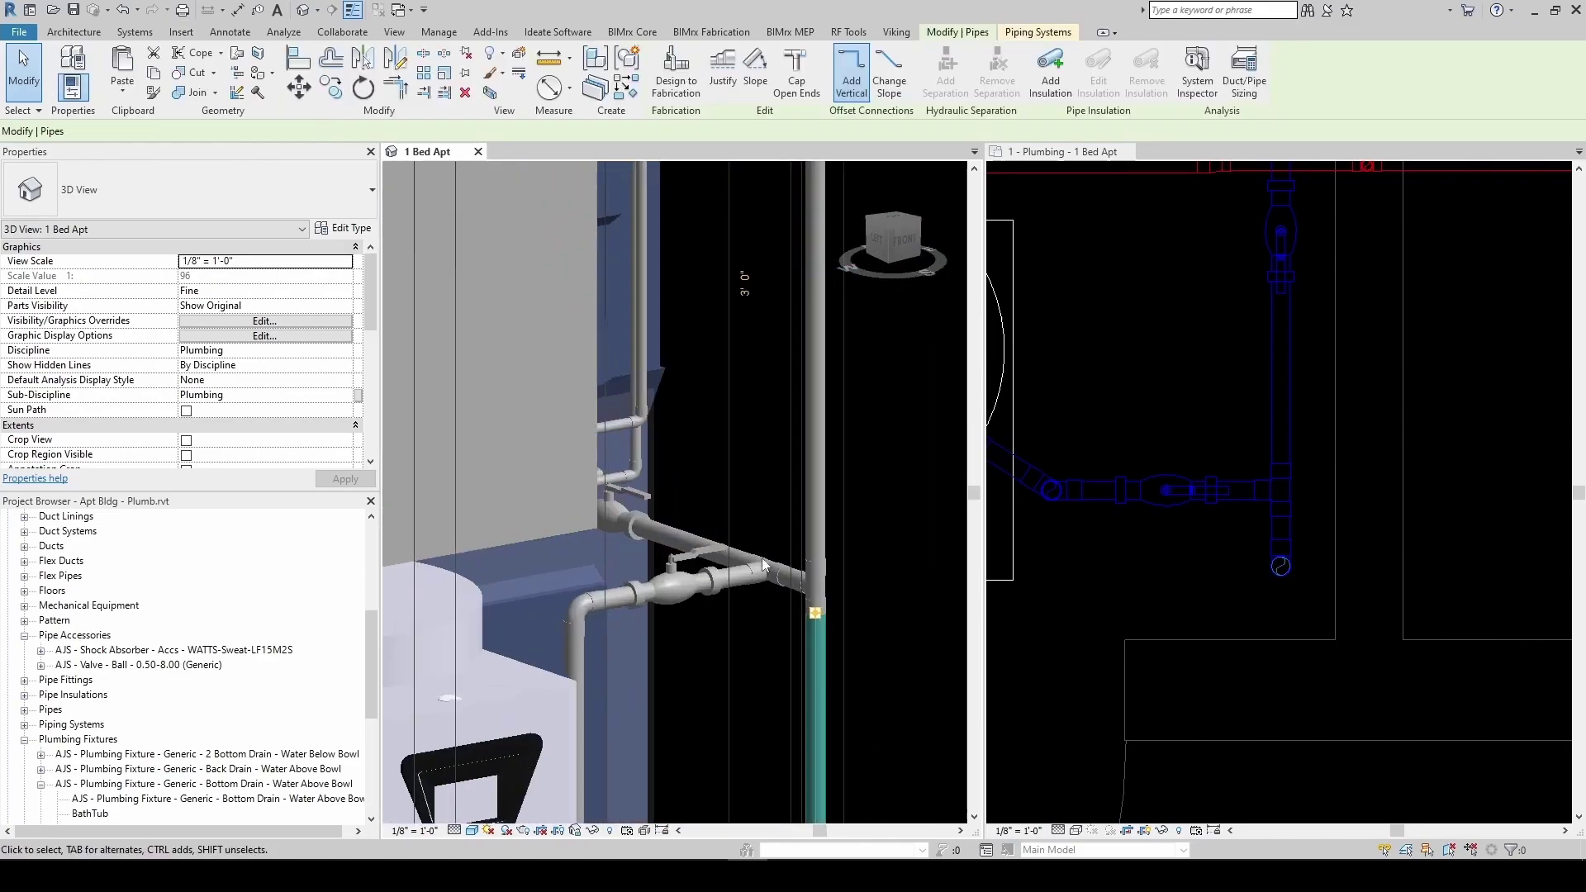
scroll(799, 589, "up", 1)
key("Tab")
left_click(833, 559)
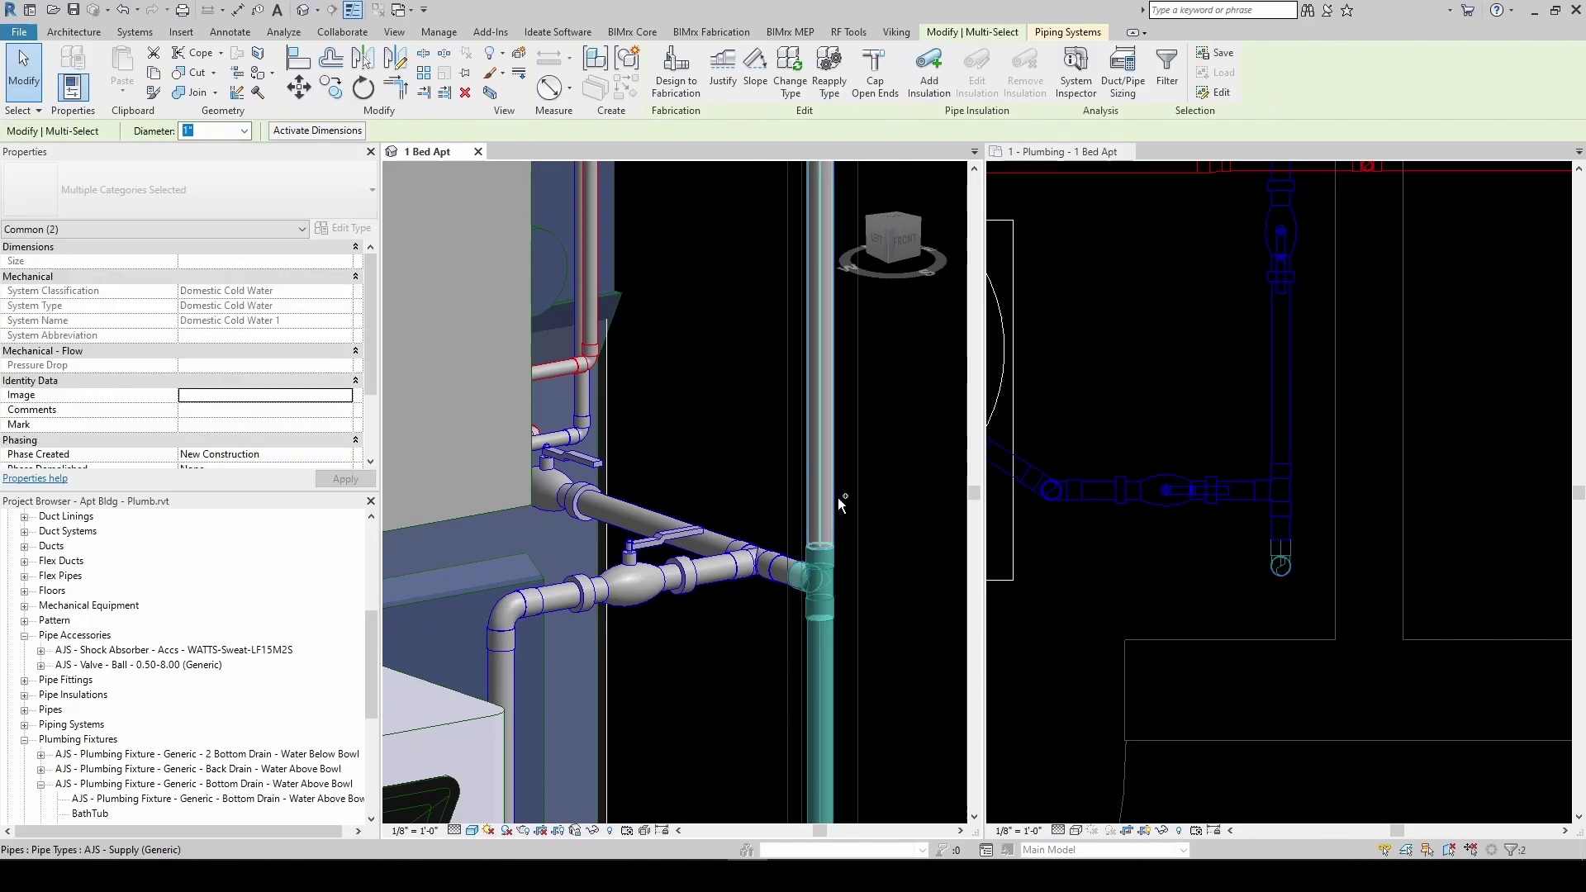
scroll(834, 558, "down", 5)
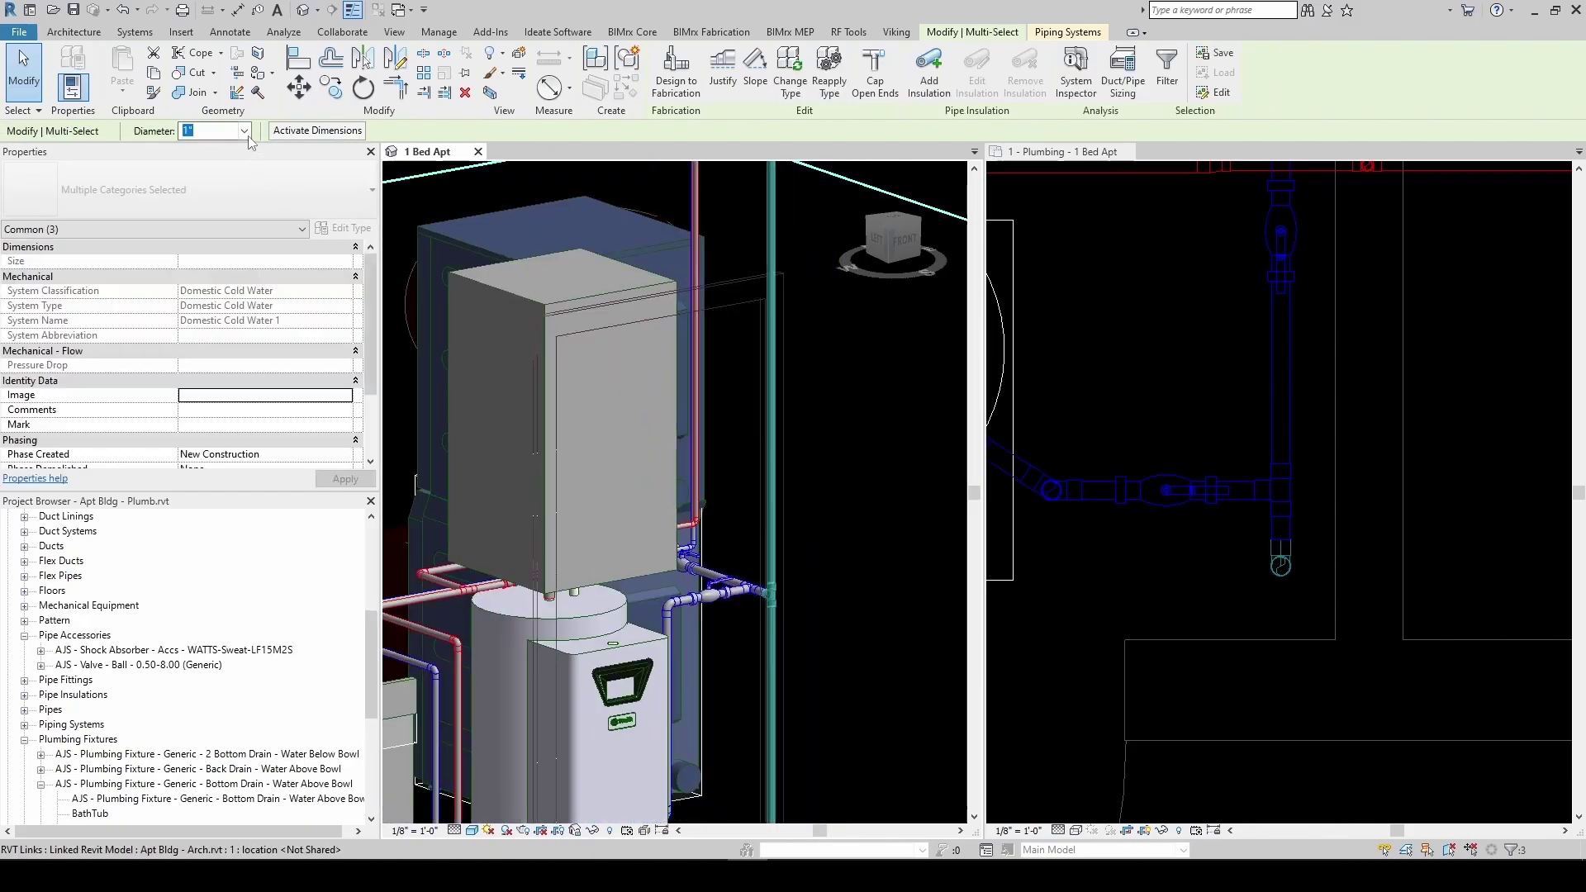
left_click(244, 131)
left_click(197, 234)
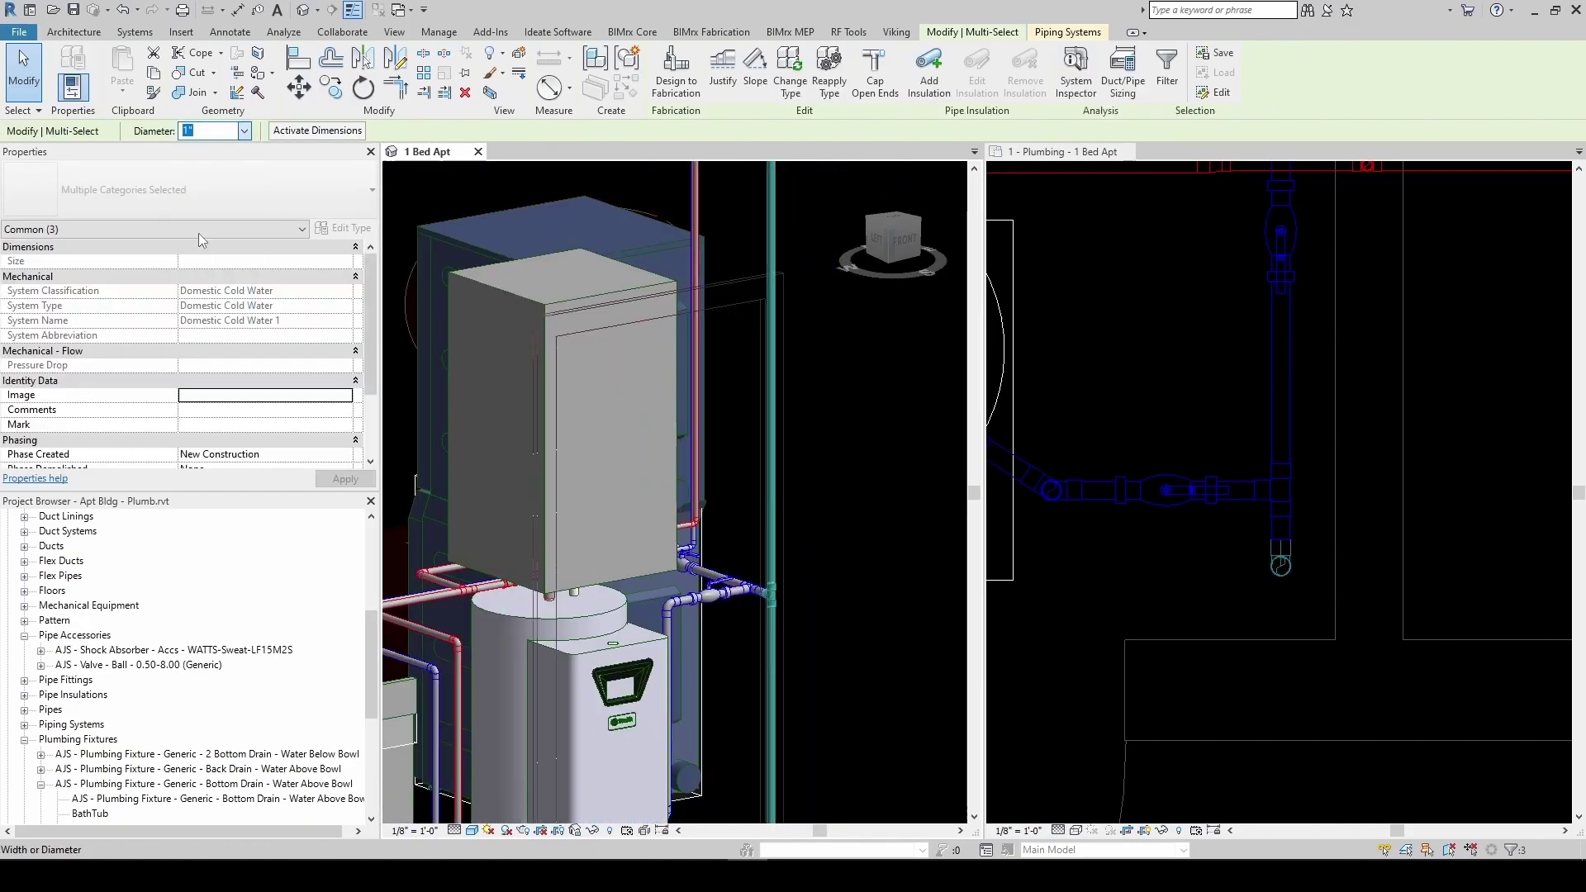
left_click(731, 489)
Examine the enlarged riser and the apartment's water piping between the bathroom fixtures, water heater and overhead runs in 3D
scroll(807, 548, "down", 5)
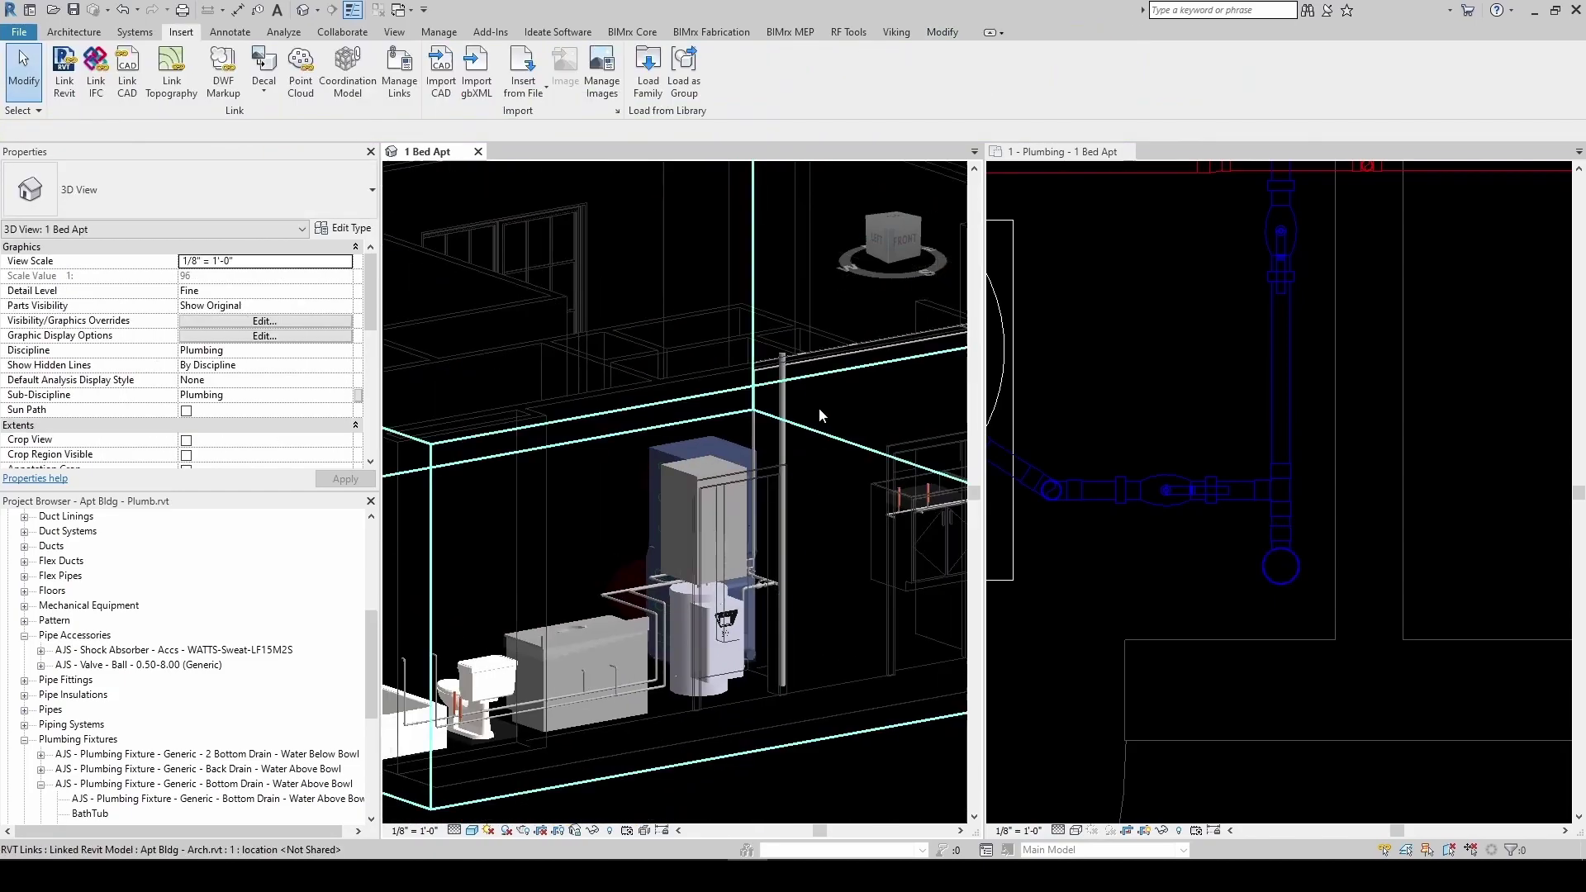
scroll(821, 418, "up", 2)
middle_click_drag(782, 455, 766, 650, "shift")
scroll(699, 632, "down", 3)
scroll(593, 687, "up", 3)
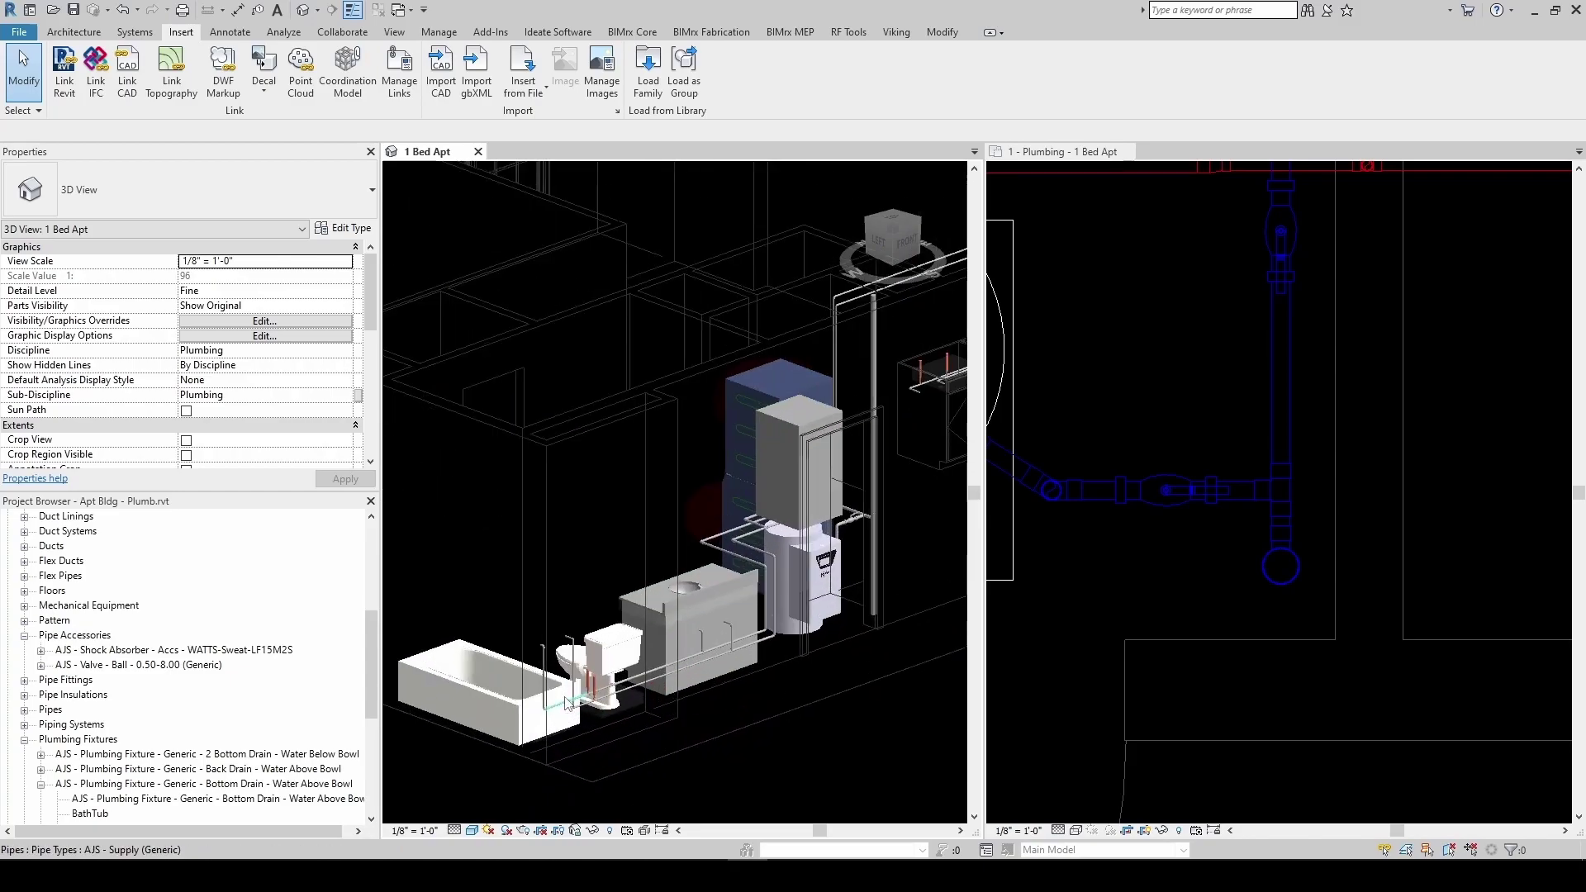
scroll(695, 664, "down", 2)
middle_click_drag(767, 607, 687, 646)
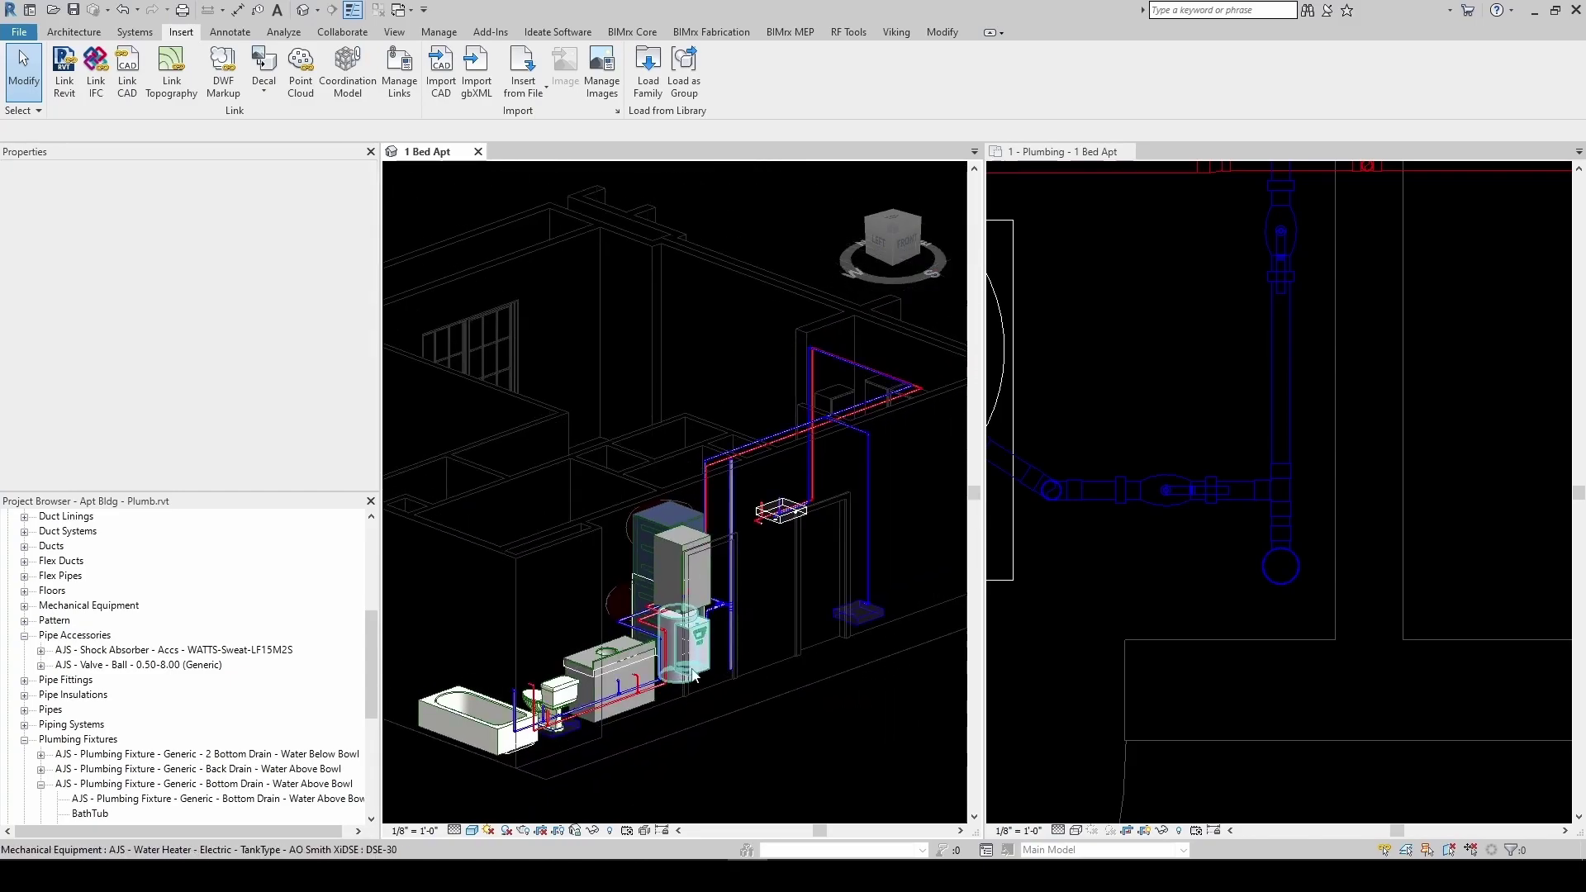